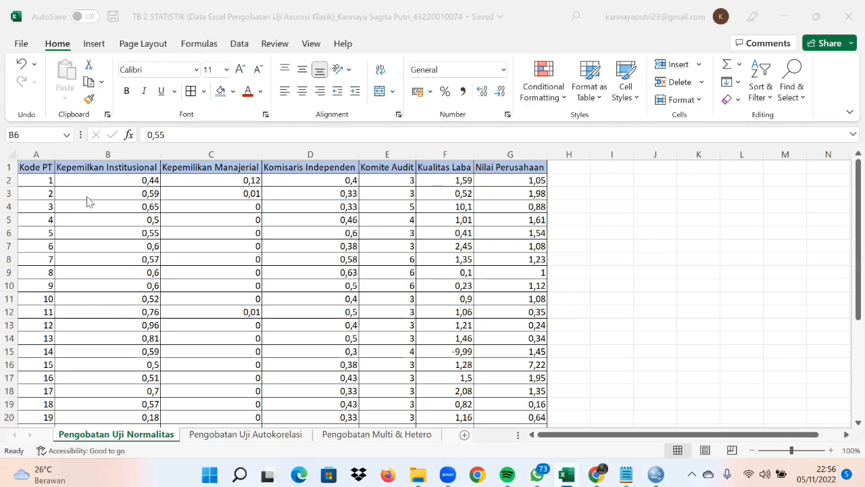
# - Switch to the SPSS Statistics Data Editor, dismiss its welcome dialog, and maximize the empty dataset's window
pyautogui.scroll(-2, 87, 201)
pyautogui.scroll(-3, 86, 201)
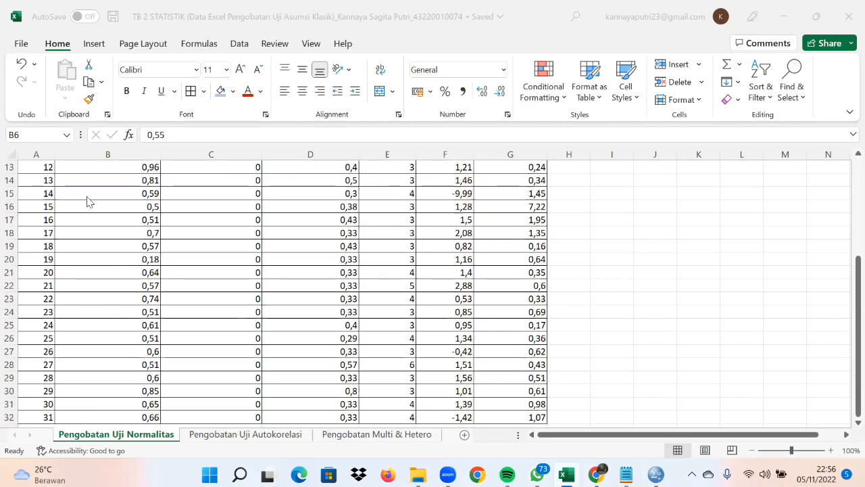
pyautogui.scroll(5, 86, 202)
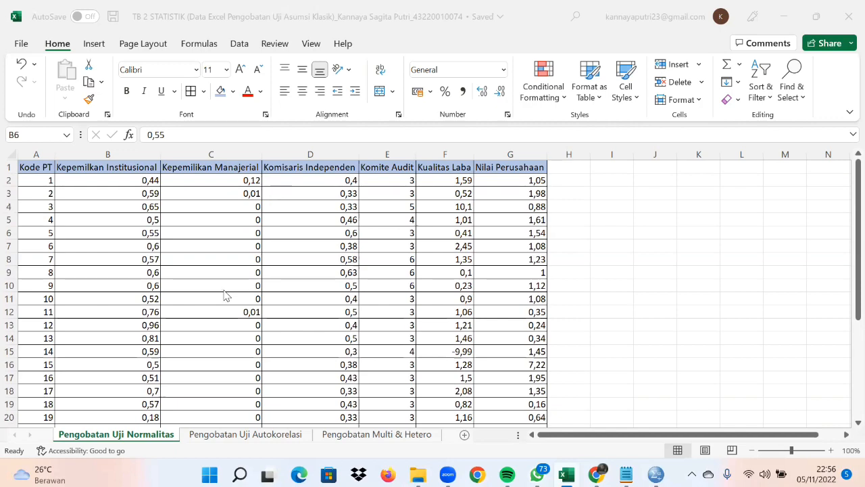
pyautogui.moveTo(655, 475)
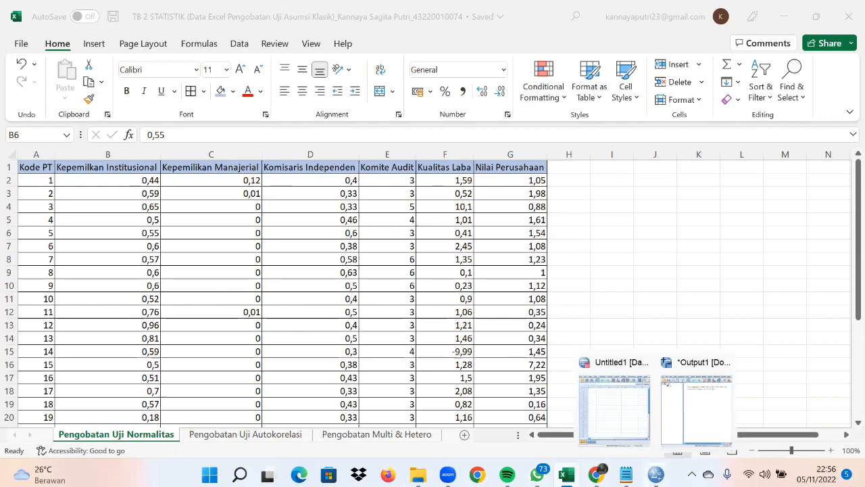
pyautogui.click(615, 418)
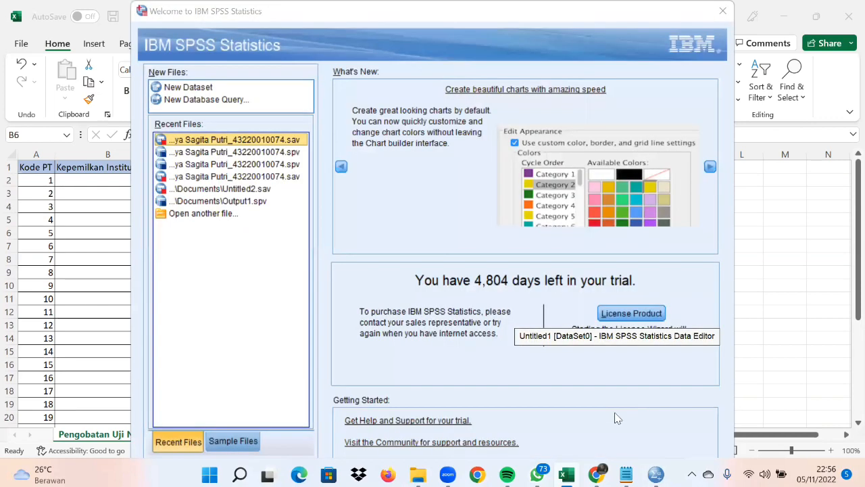
pyautogui.click(720, 15)
pyautogui.moveTo(656, 475)
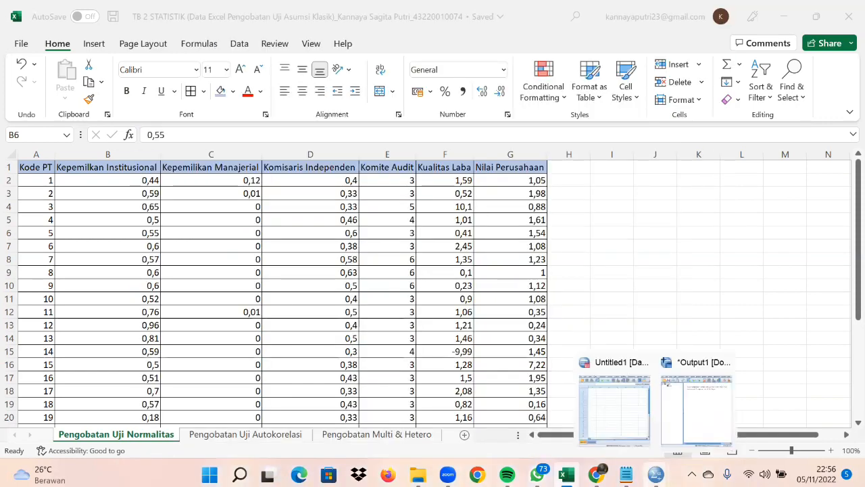
pyautogui.click(614, 395)
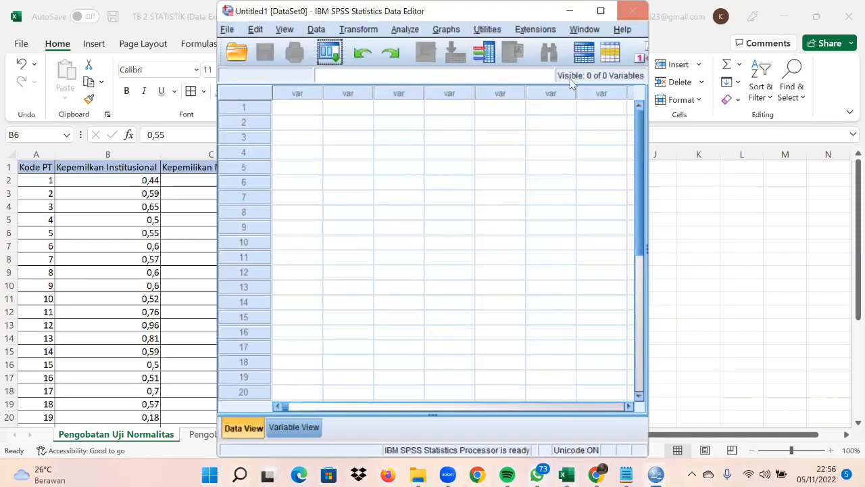
pyautogui.click(601, 11)
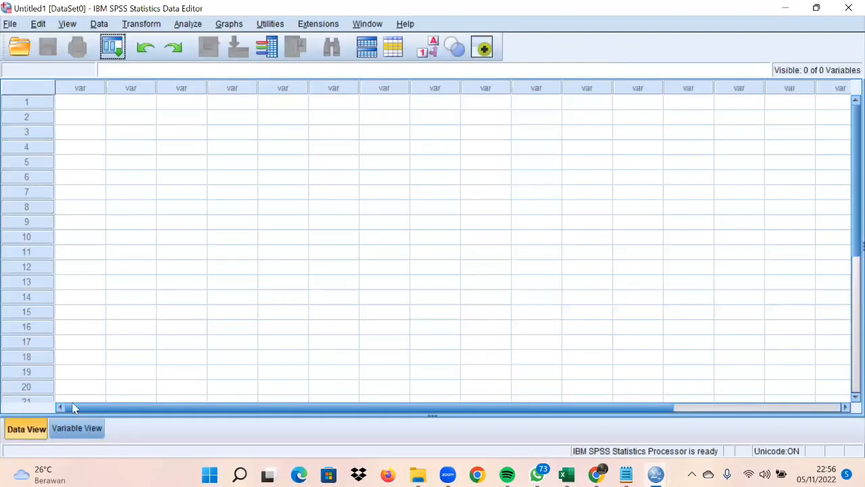
# - Define six variables named x1, x2, x3, x4, x5 and y in the empty dataset's variable definitions
pyautogui.click(73, 427)
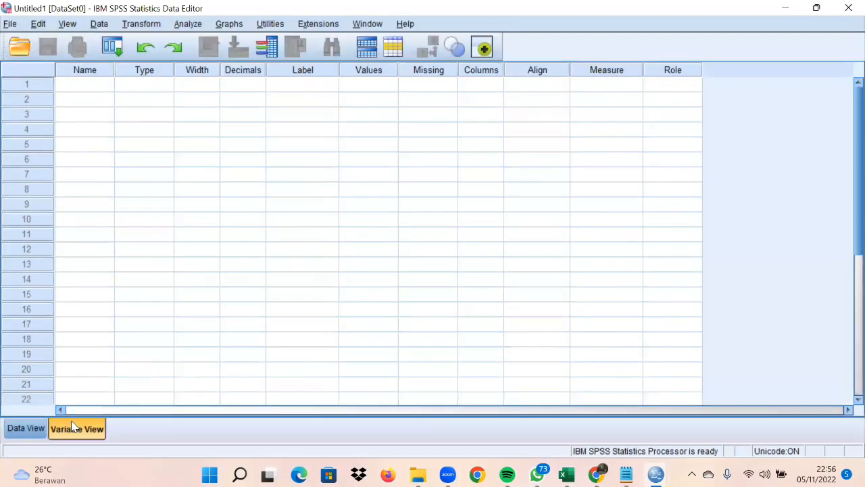
pyautogui.click(88, 86)
pyautogui.write('x1')
pyautogui.press('Return')
pyautogui.write('x')
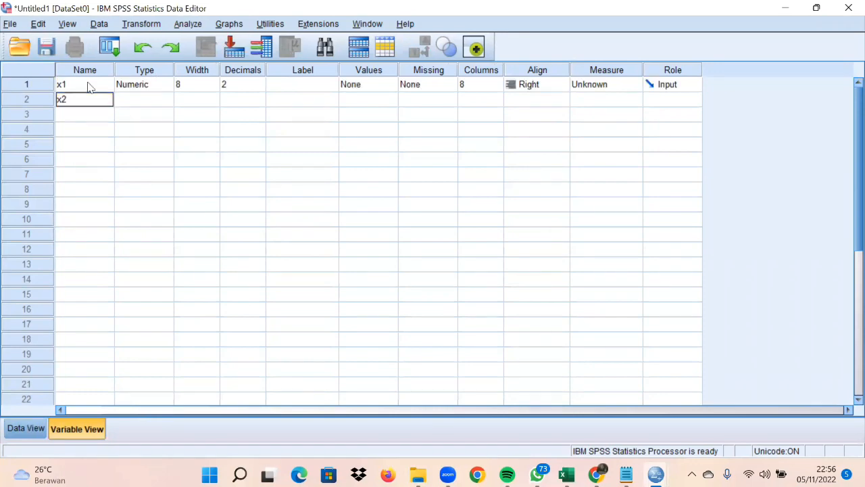
pyautogui.write('2')
pyautogui.press('Return')
pyautogui.write('x3')
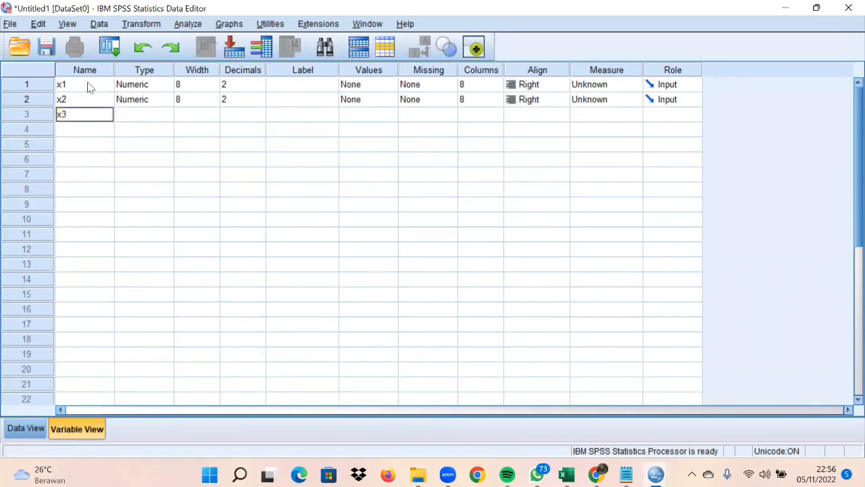
pyautogui.press('Return')
pyautogui.write('x4')
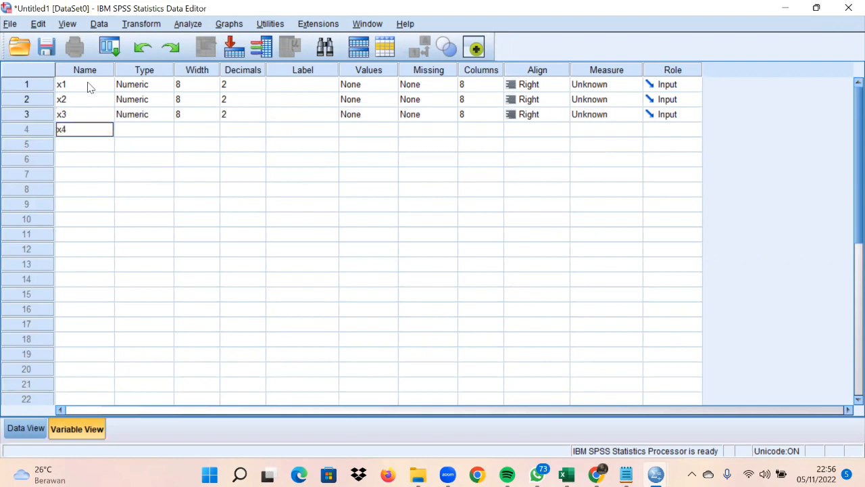
pyautogui.press('Return')
pyautogui.write('x5')
pyautogui.press('Return')
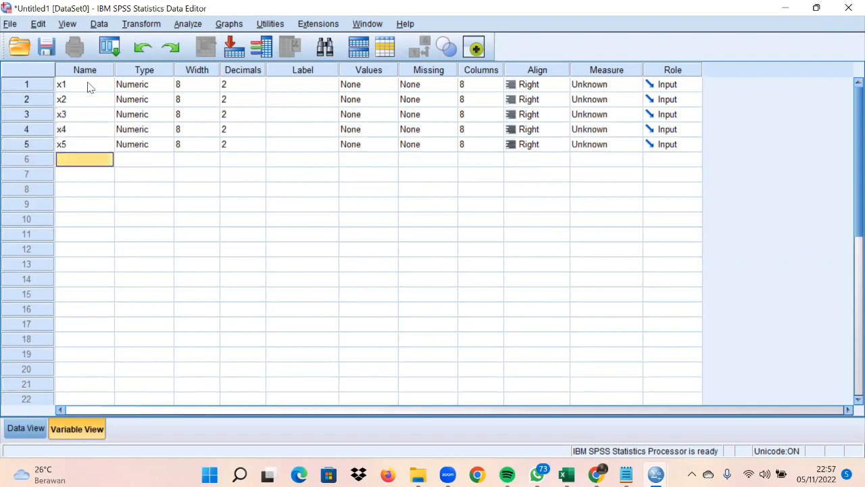
pyautogui.write('y')
pyautogui.press('Return')
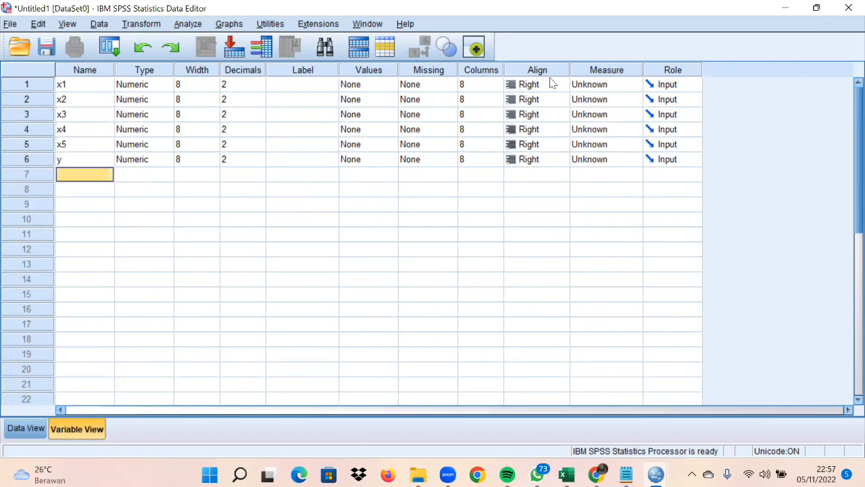
# - Set the measurement level of all six variables, x1 through x5 and y, to Scale
pyautogui.click(577, 88)
pyautogui.click(595, 101)
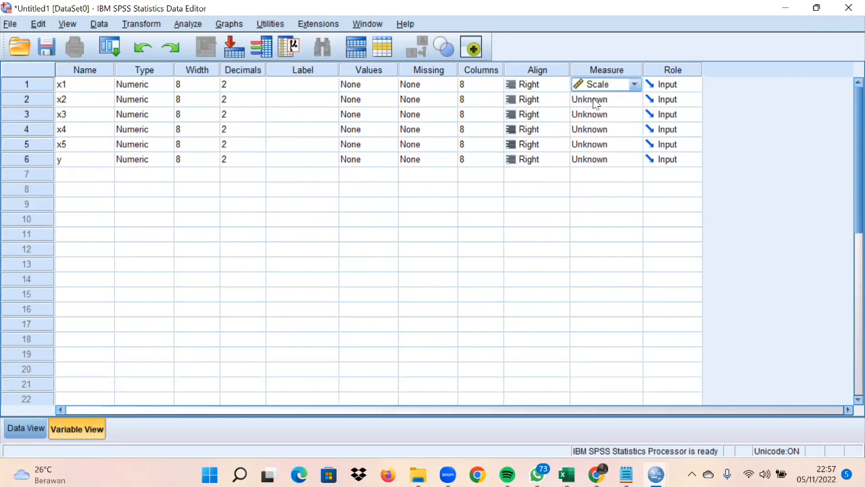
pyautogui.click(595, 101)
pyautogui.click(598, 114)
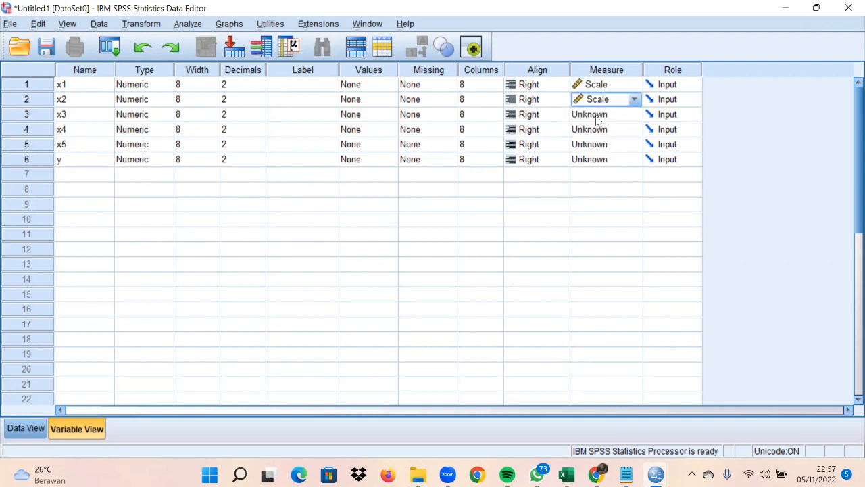
pyautogui.click(599, 121)
pyautogui.click(599, 139)
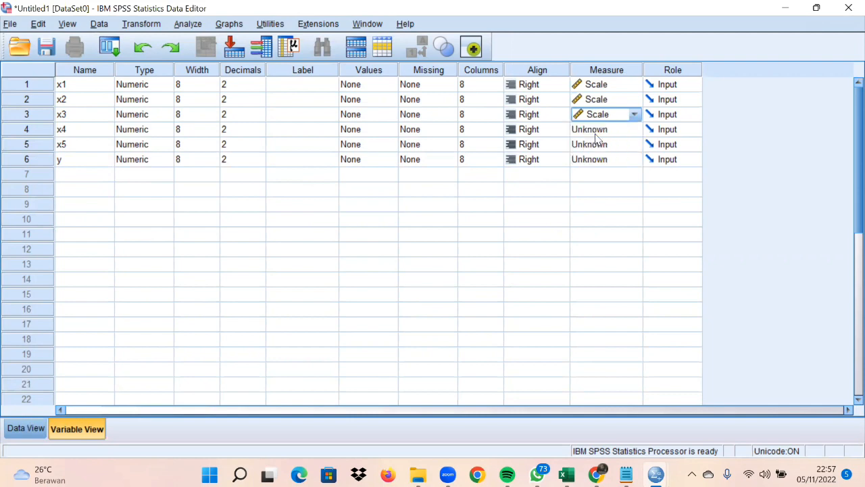
pyautogui.click(597, 135)
pyautogui.click(597, 144)
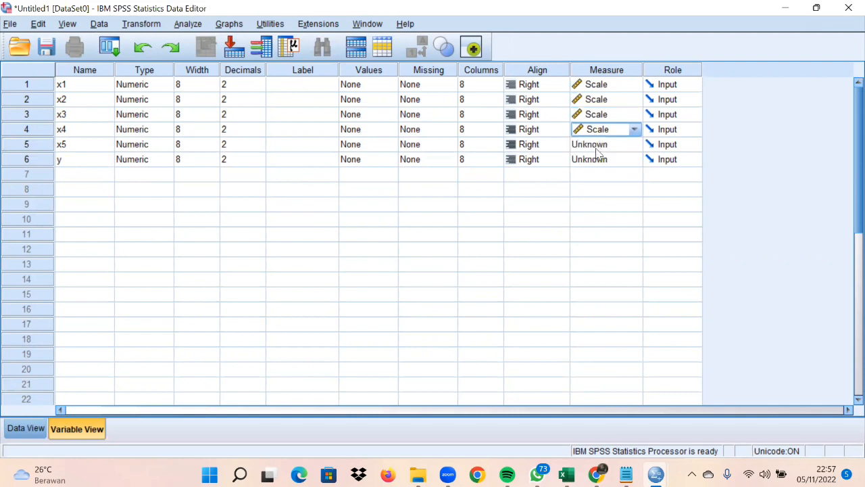
pyautogui.click(597, 148)
pyautogui.click(599, 159)
pyautogui.click(603, 160)
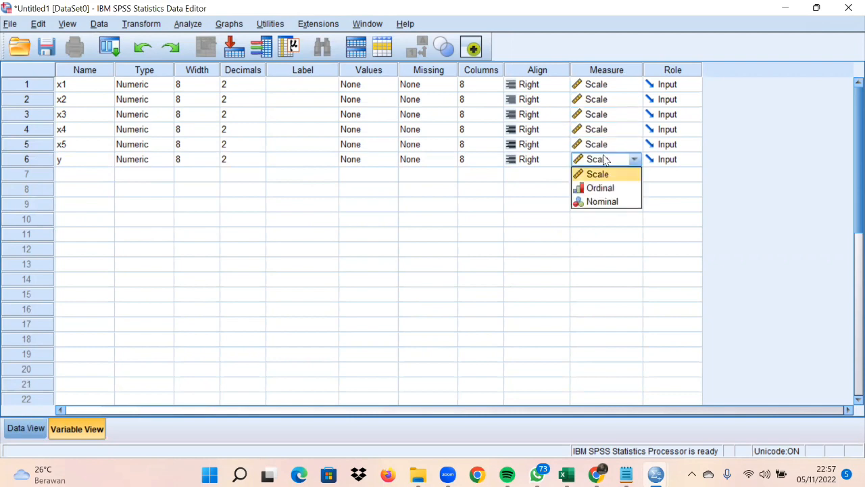
# - Switch to the Excel workbook and copy the headers in B1 through G1 one by one, from Kepemilkan Institusional to Nilai Perusahaan, into the clipboard history
pyautogui.click(316, 88)
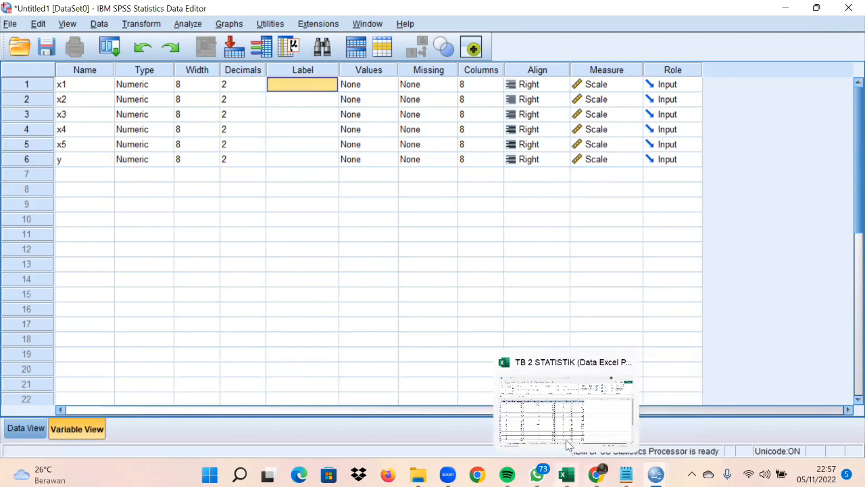
pyautogui.click(570, 444)
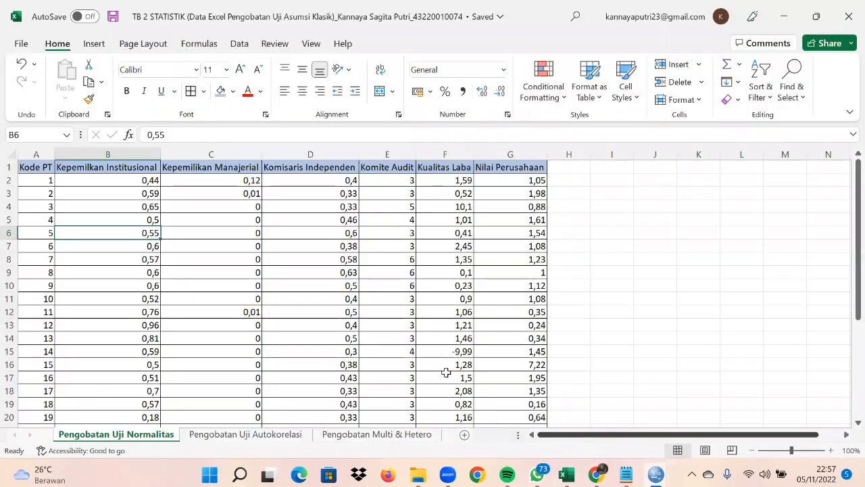
pyautogui.click(129, 166)
pyautogui.hotkey('ctrl', 'c')
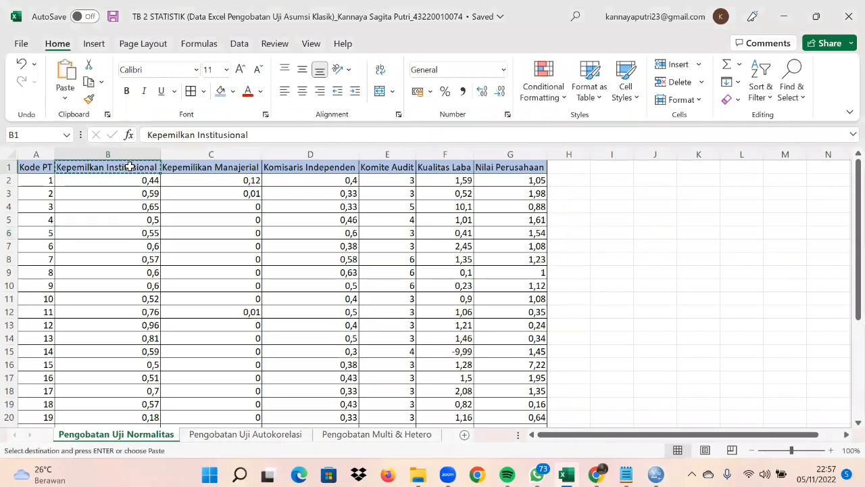
pyautogui.press('Right')
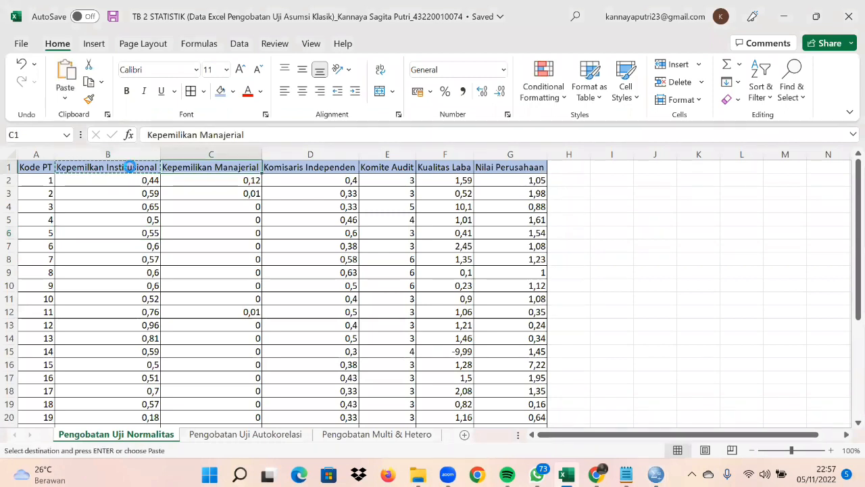
pyautogui.hotkey('ctrl', 'c')
pyautogui.press('Right')
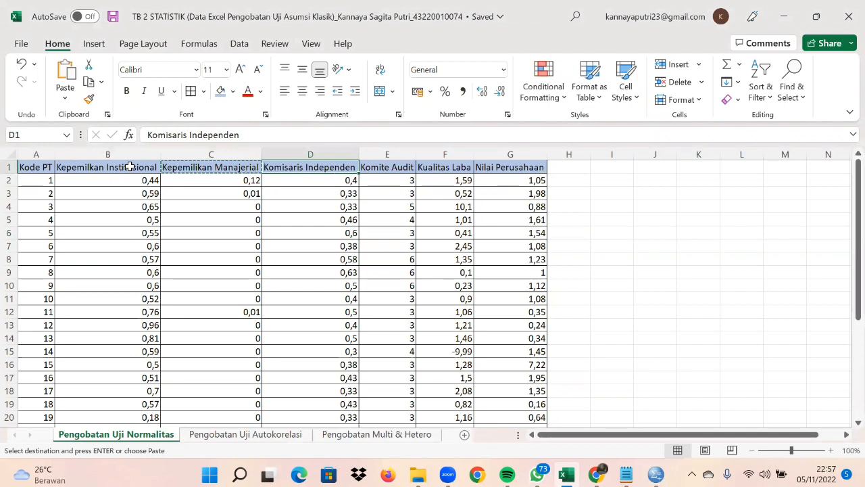
pyautogui.hotkey('ctrl', 'c')
pyautogui.press('Right')
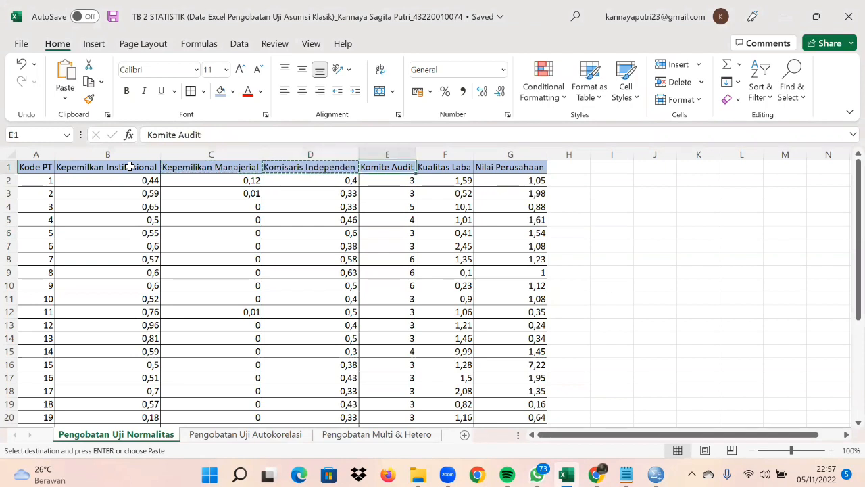
pyautogui.hotkey('ctrl', 'c')
pyautogui.press('Right')
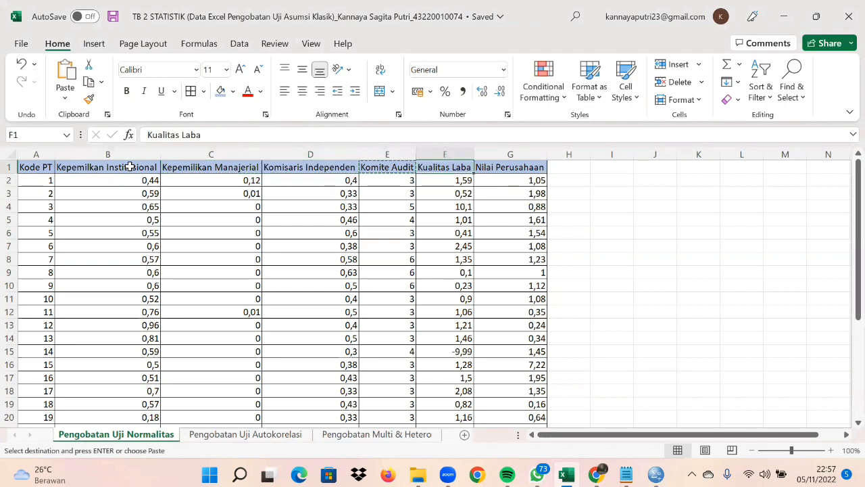
pyautogui.hotkey('ctrl', 'c')
pyautogui.press('Right')
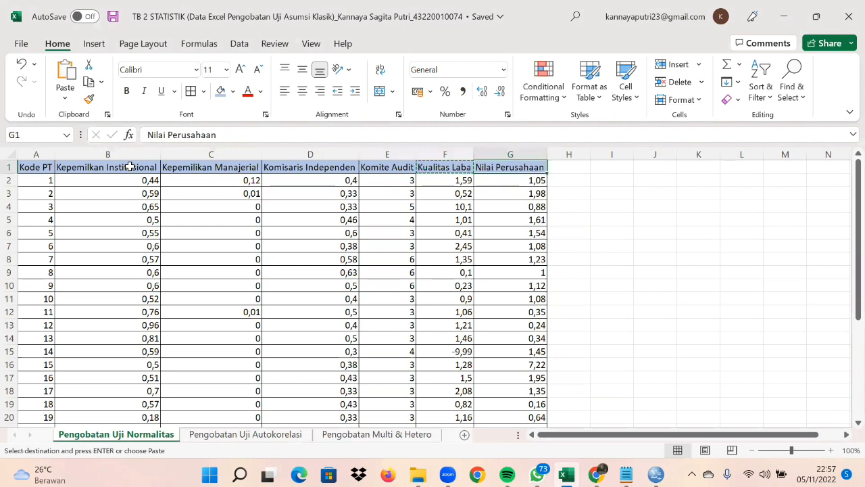
pyautogui.hotkey('ctrl', 'c')
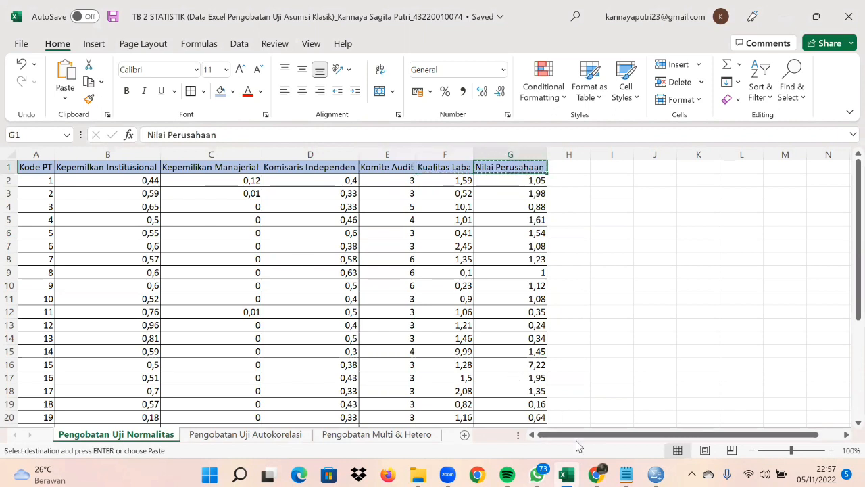
# - Return to the SPSS Data Editor and paste Kepemilkan Institusional from the clipboard history as the label of x1
pyautogui.moveTo(655, 475)
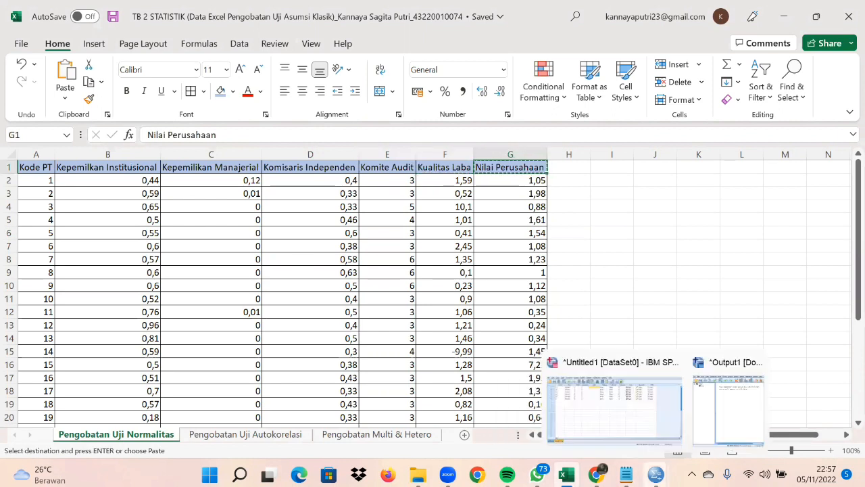
pyautogui.click(612, 392)
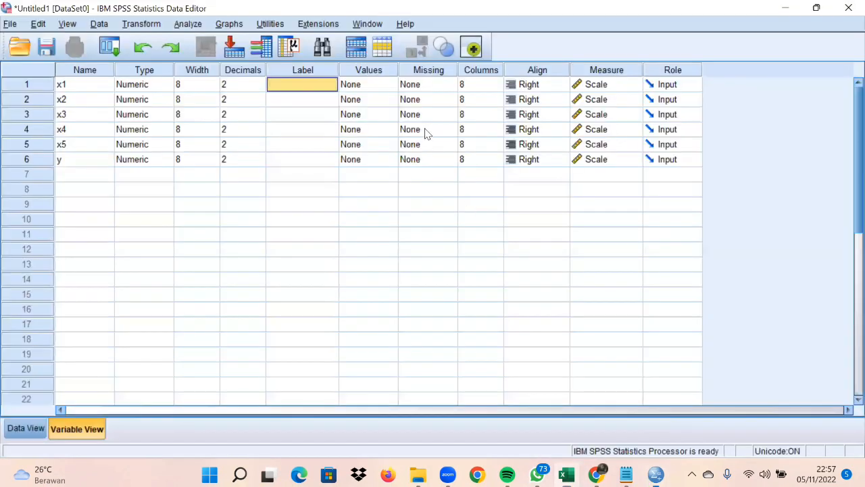
pyautogui.press('super+v')
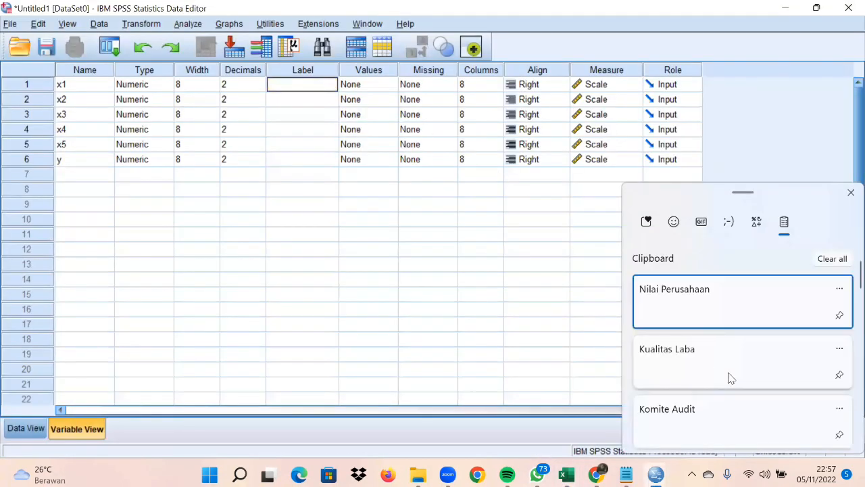
pyautogui.scroll(-4, 730, 378)
pyautogui.scroll(1, 731, 379)
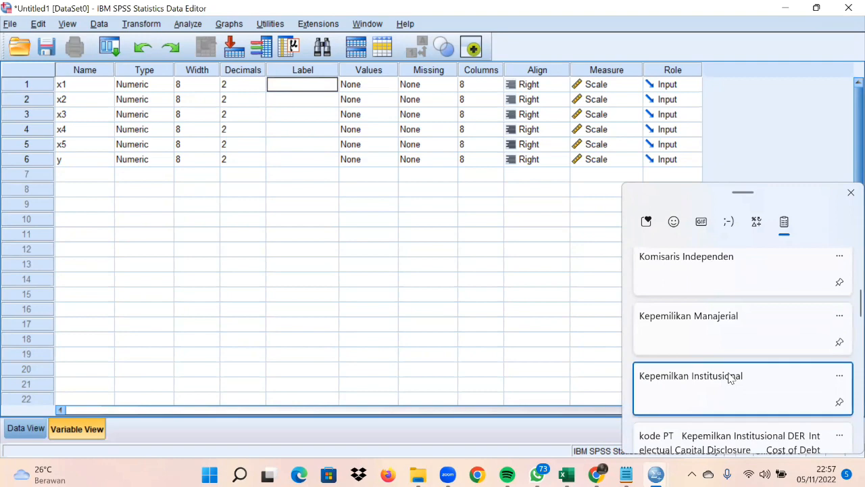
pyautogui.click(731, 377)
# - Paste Kepemilikan Manajerial from the clipboard history as the label of x2
pyautogui.click(324, 102)
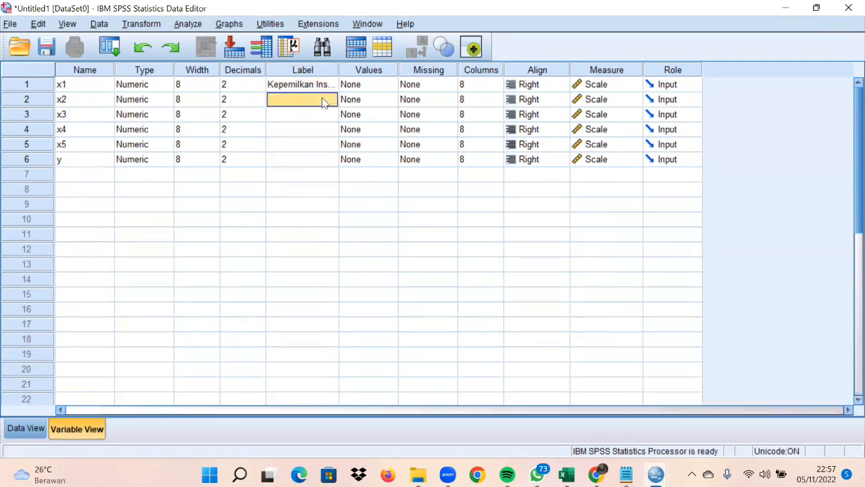
pyautogui.click(323, 101)
pyautogui.press('super+v')
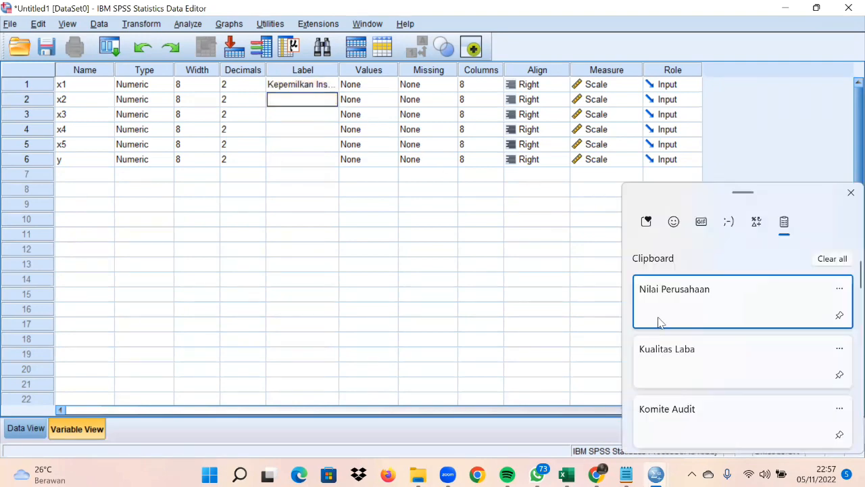
pyautogui.scroll(-3, 705, 367)
pyautogui.click(725, 348)
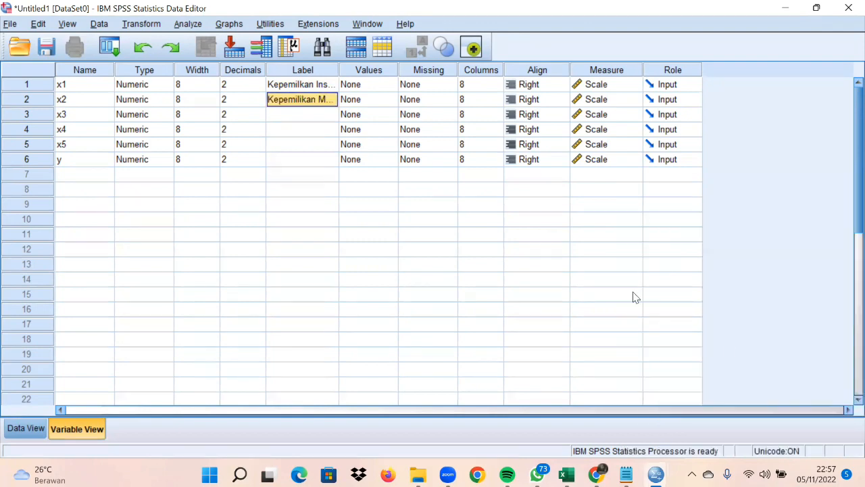
# - Paste Komisaris Independen and Komite Audit from the clipboard history as the labels of x3 and x4
pyautogui.click(325, 115)
pyautogui.click(324, 115)
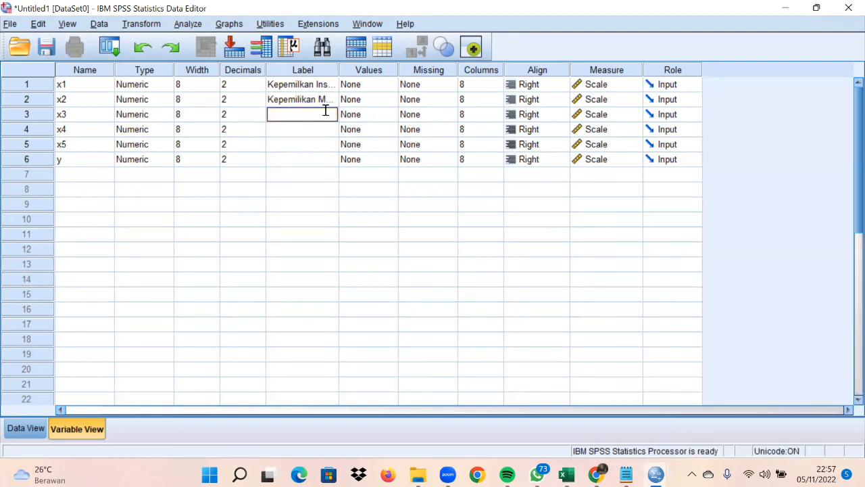
pyautogui.press('super+v')
pyautogui.scroll(-2, 734, 377)
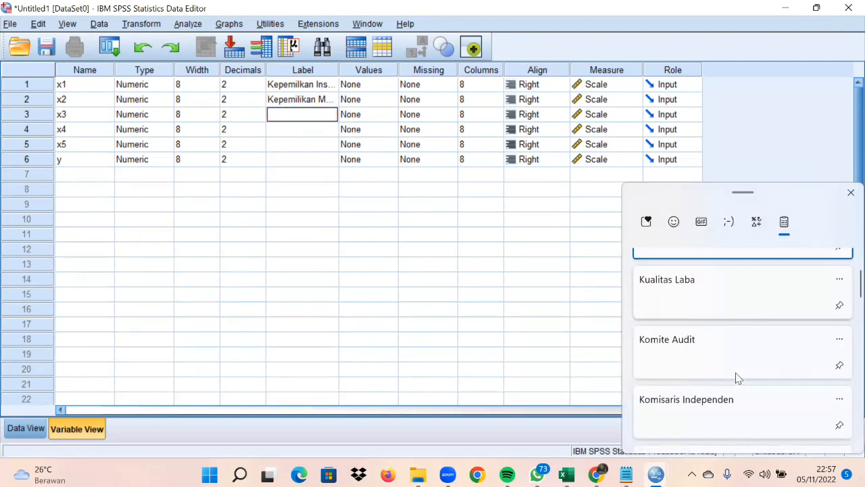
pyautogui.click(701, 419)
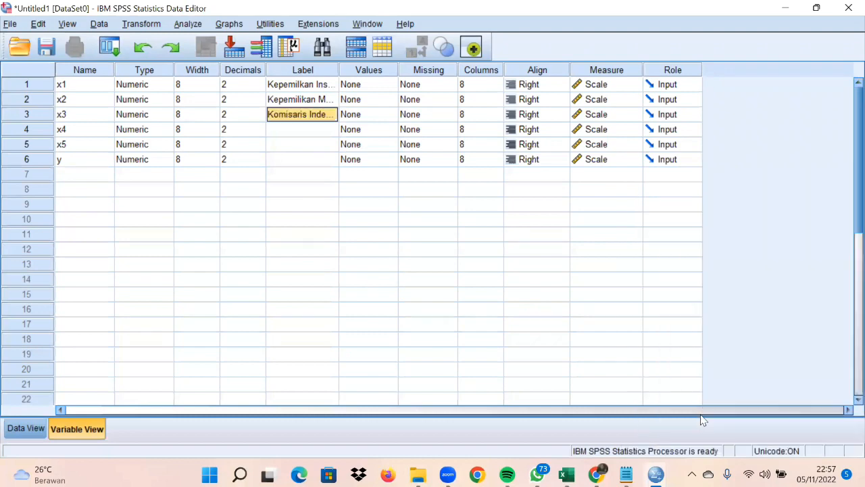
pyautogui.click(321, 128)
pyautogui.click(321, 127)
pyautogui.press('super+v')
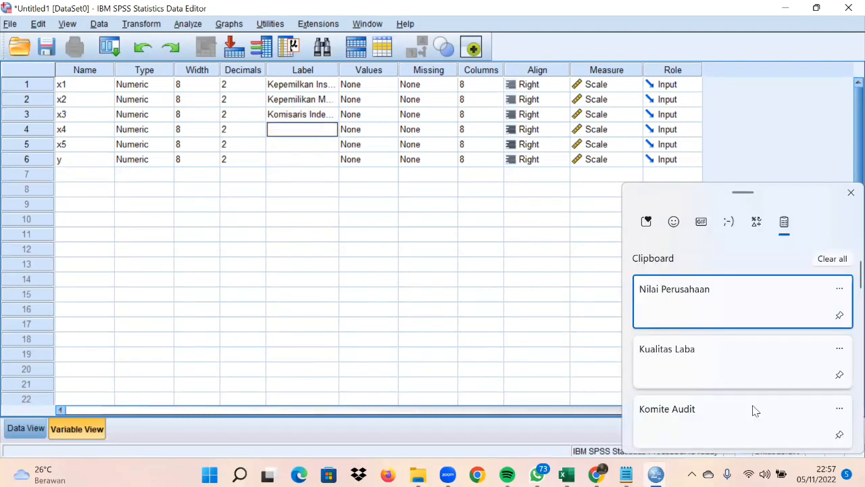
pyautogui.click(741, 419)
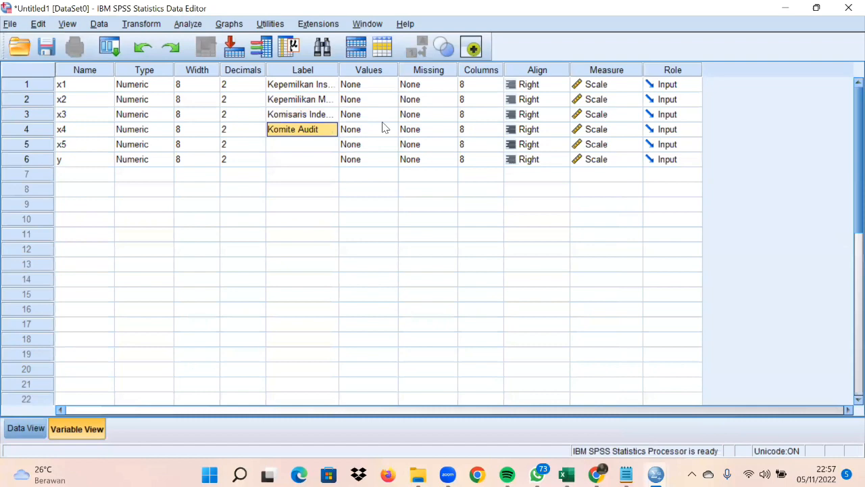
# - Paste Kualitas Laba and Nilai Perusahaan from the clipboard history as the labels of x5 and y
pyautogui.click(311, 139)
pyautogui.click(311, 138)
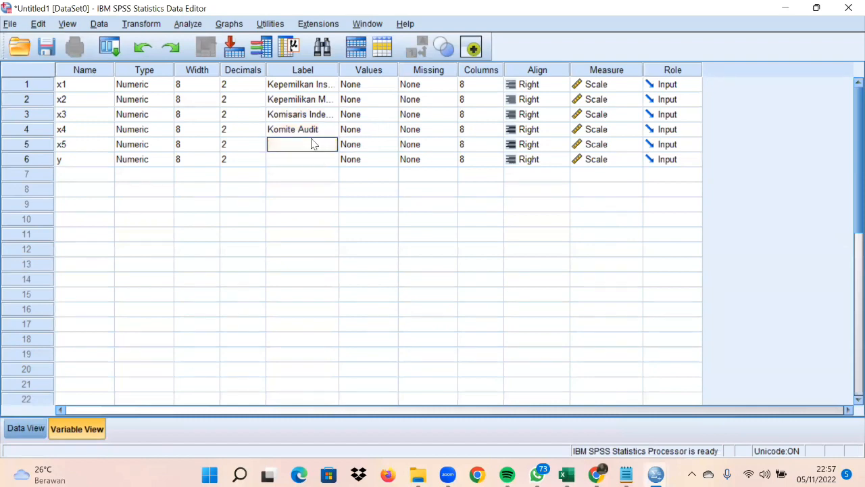
pyautogui.press('super+v')
pyautogui.click(745, 369)
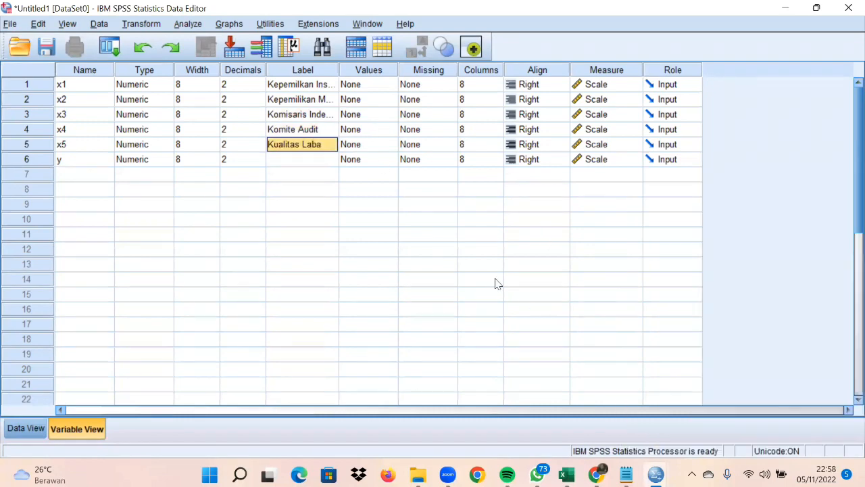
pyautogui.click(328, 163)
pyautogui.click(328, 165)
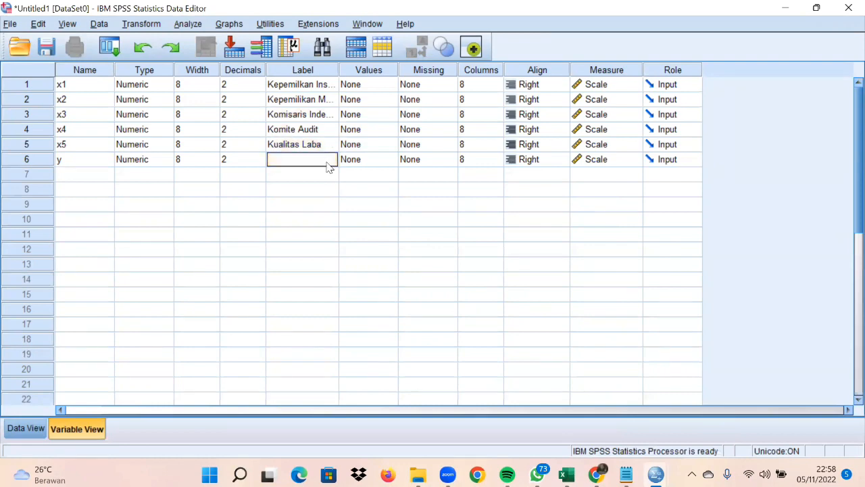
pyautogui.press('super+v')
pyautogui.click(746, 298)
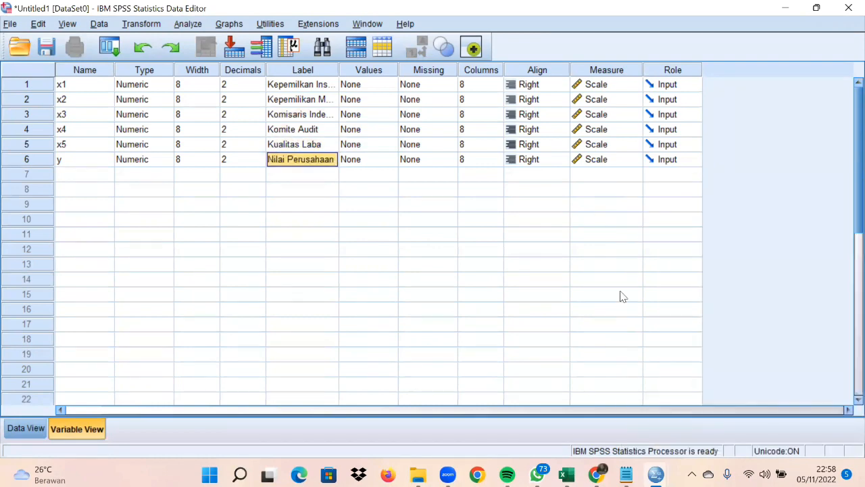
# - Select the first x1 cell in Data View, then switch to the Excel workbook and copy the data range B2:G32
pyautogui.click(37, 425)
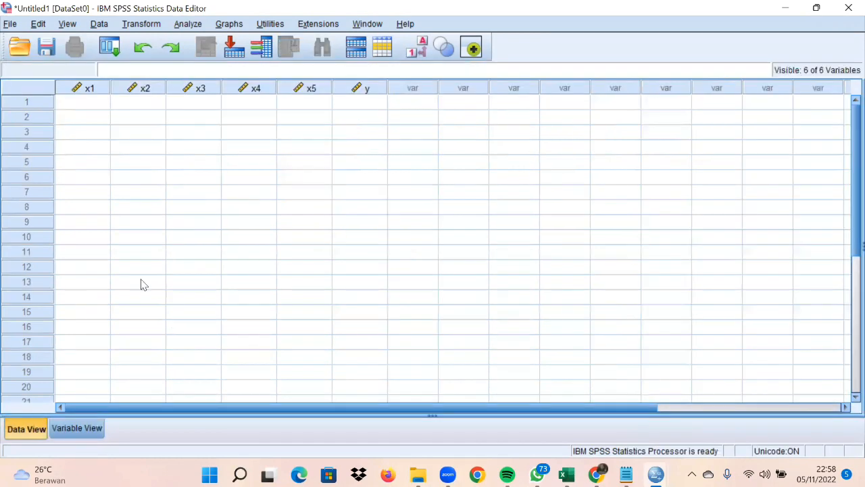
pyautogui.click(73, 106)
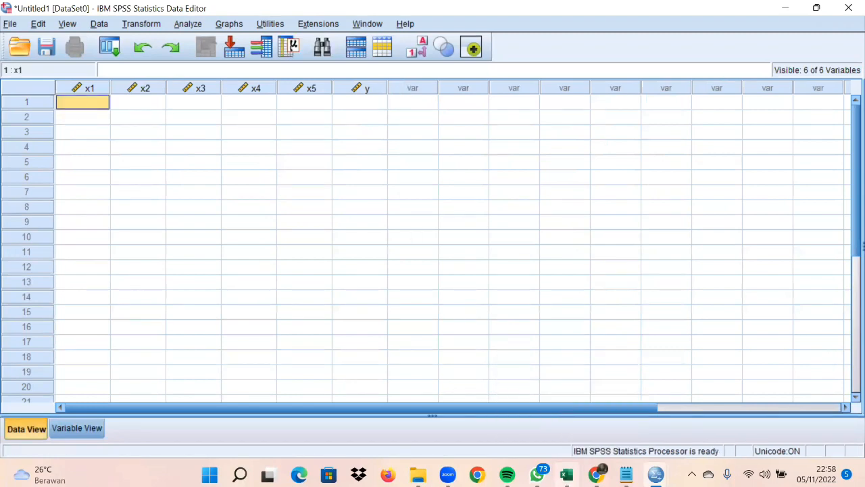
pyautogui.click(566, 475)
pyautogui.moveTo(129, 185); pyautogui.dragTo(527, 388)
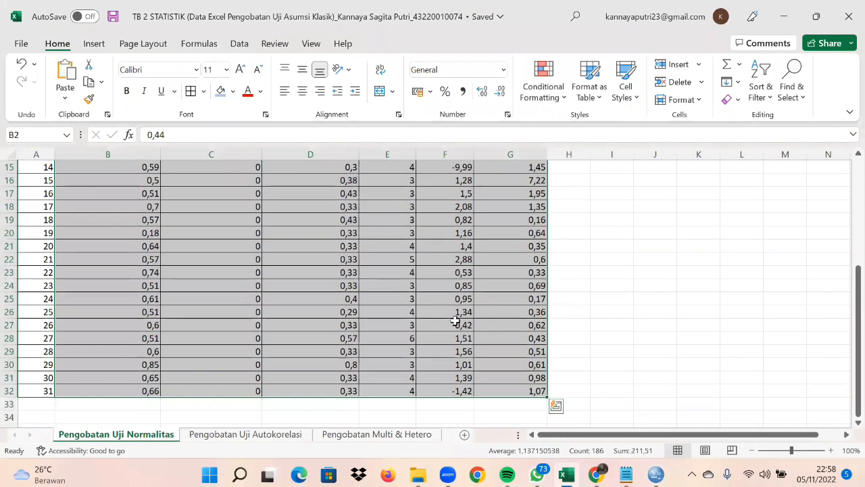
pyautogui.rightClick(455, 322)
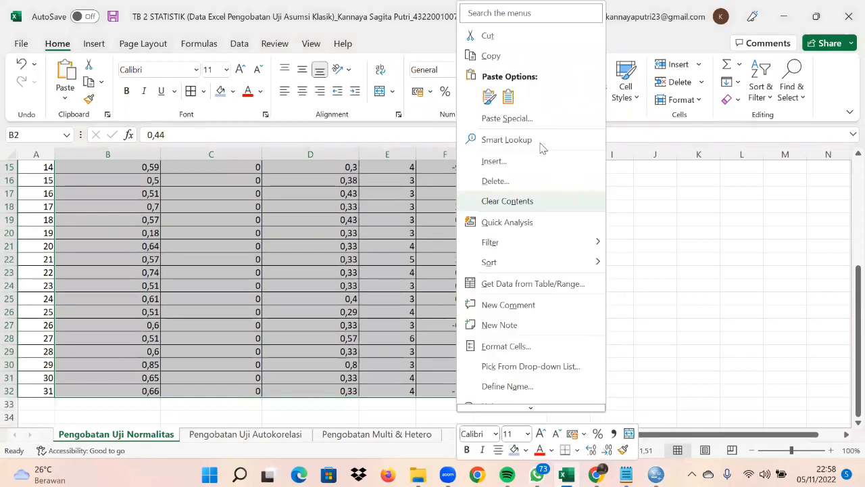
pyautogui.click(531, 62)
pyautogui.scroll(5, 454, 245)
pyautogui.scroll(-5, 454, 246)
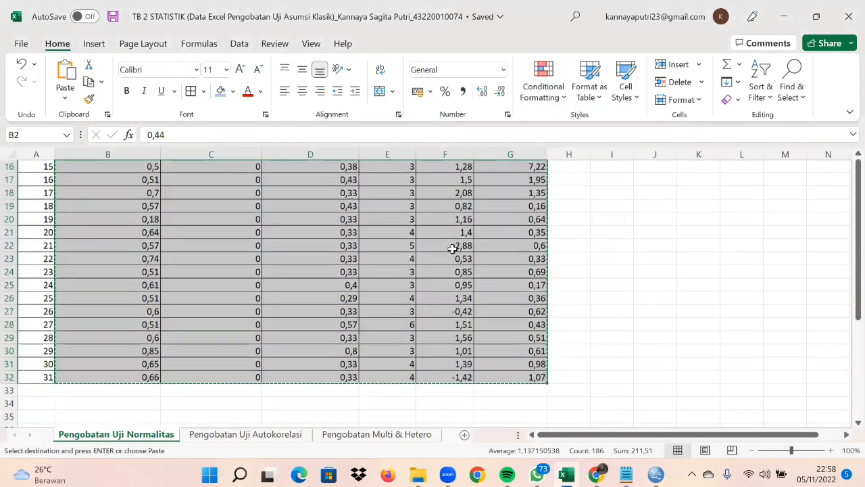
# - Return to the SPSS Data Editor and paste the copied data starting at row 1 of x1
pyautogui.moveTo(656, 476)
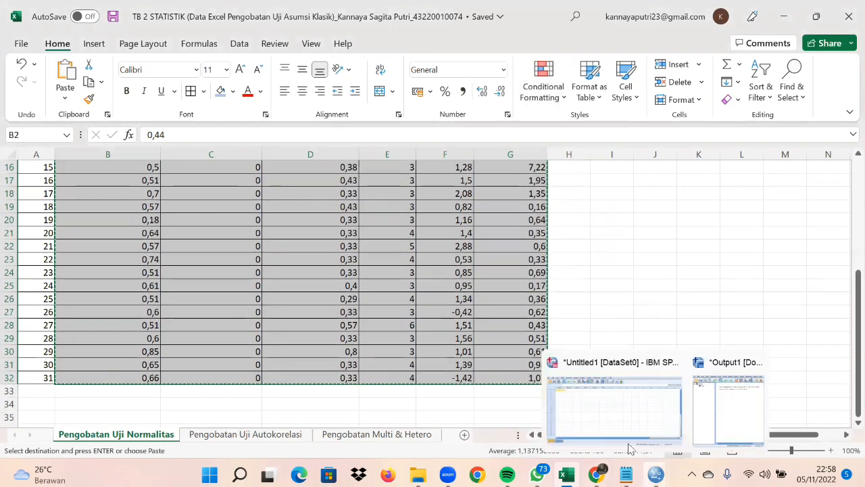
pyautogui.click(601, 407)
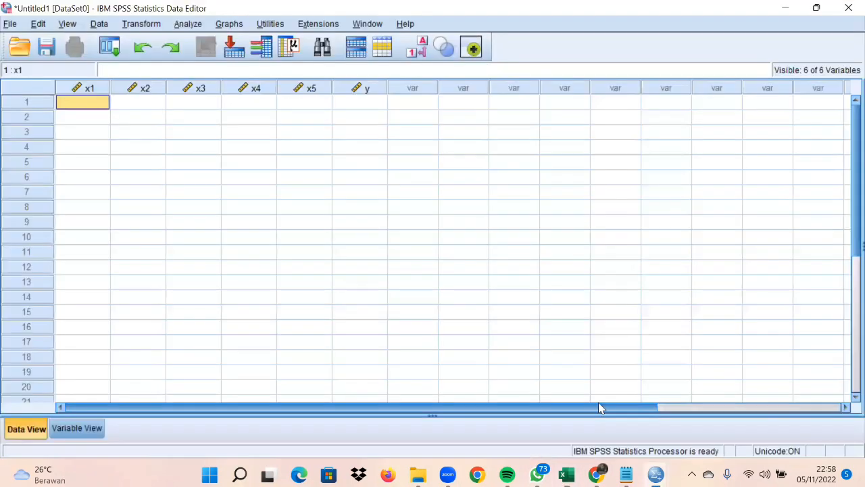
pyautogui.rightClick(87, 102)
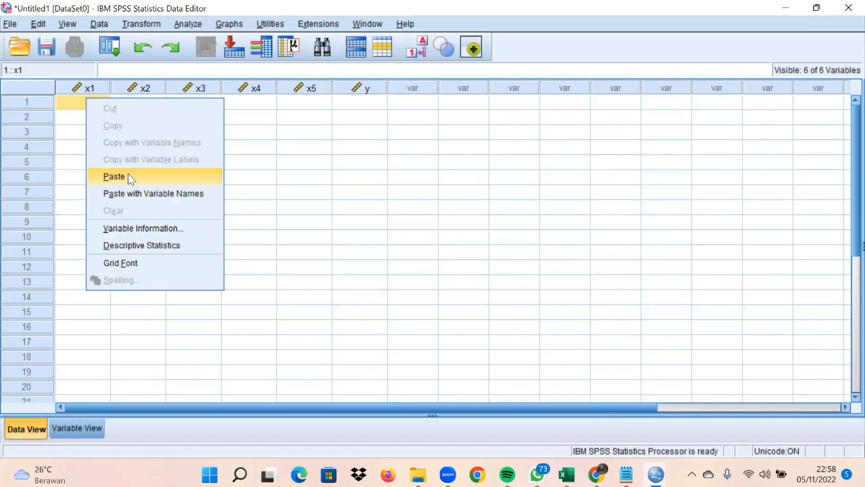
pyautogui.click(128, 173)
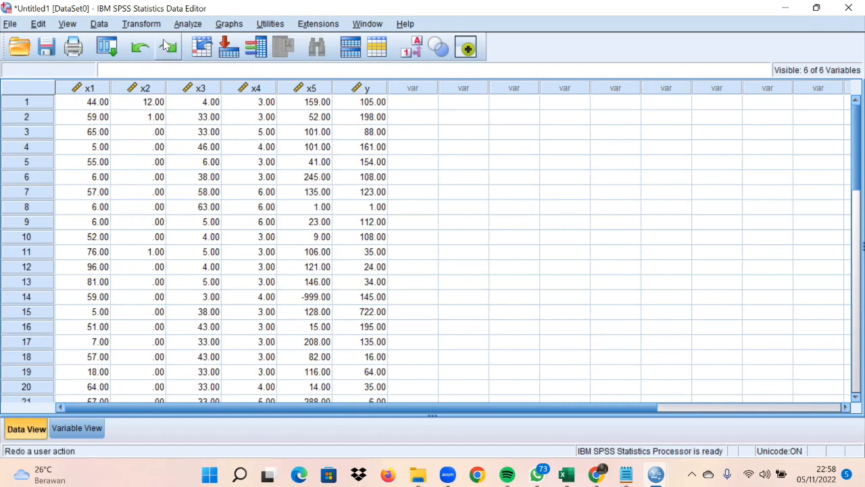
# - Start a Linear Regression analysis with Nilai Perusahaan [y] as the dependent variable
pyautogui.click(188, 23)
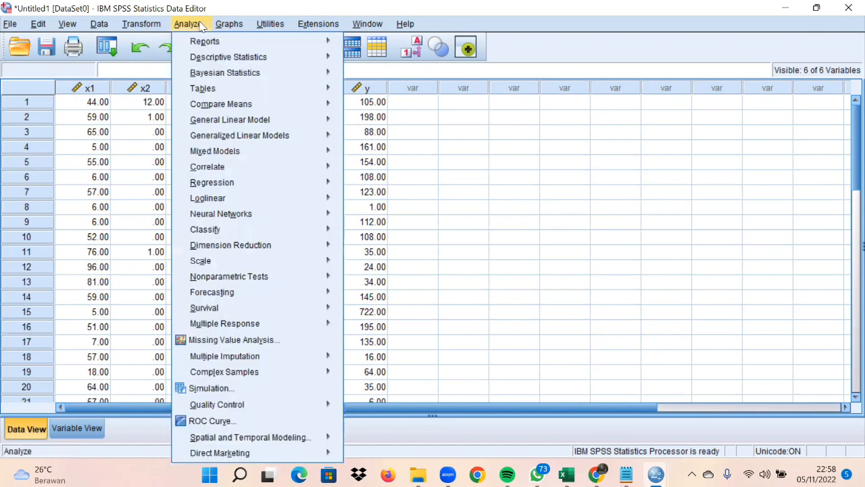
pyautogui.moveTo(325, 189)
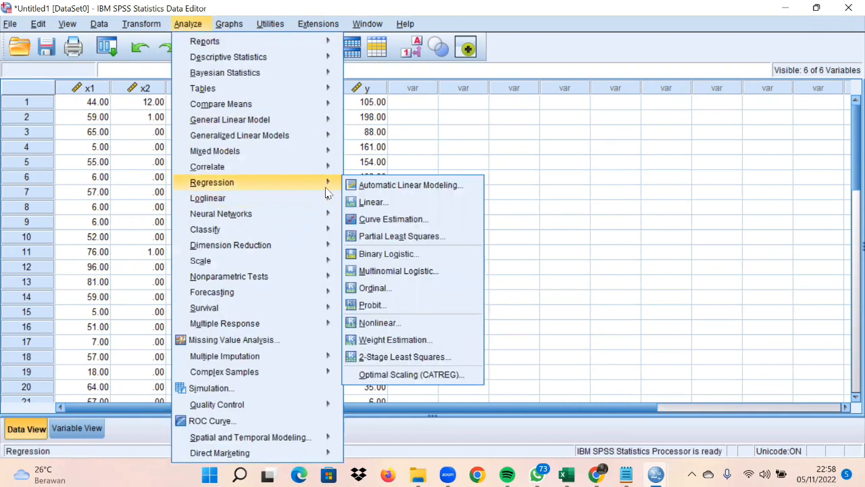
pyautogui.click(403, 209)
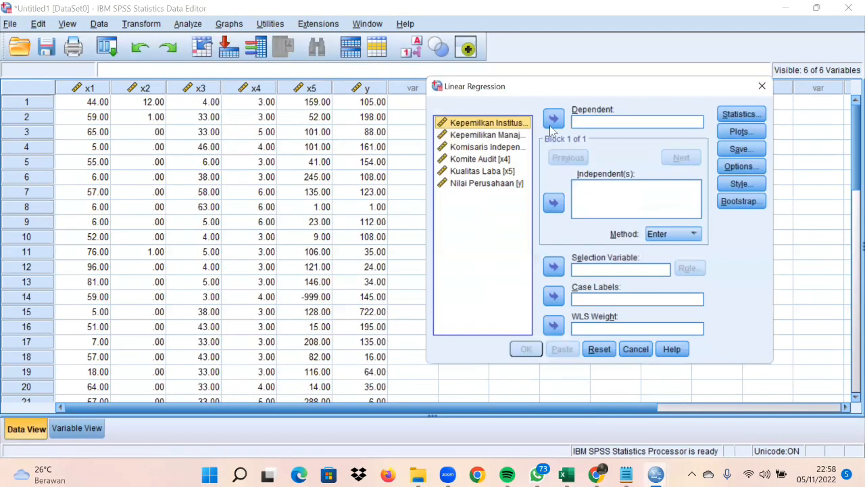
pyautogui.click(485, 187)
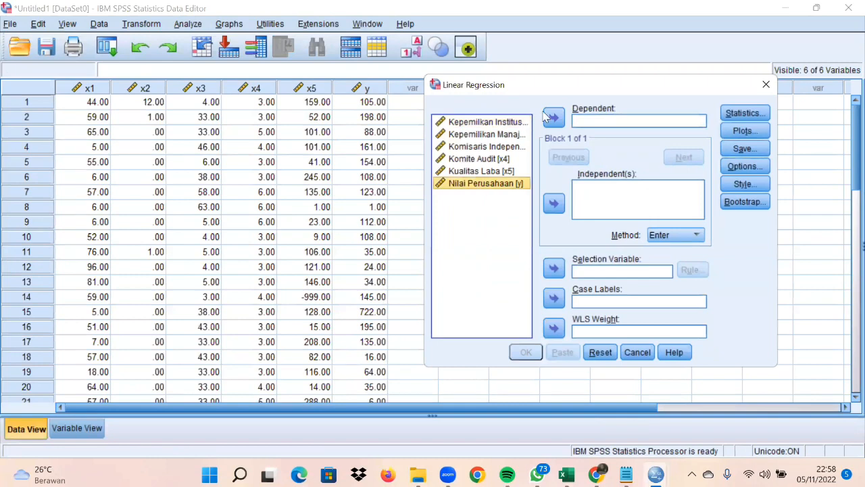
pyautogui.click(553, 118)
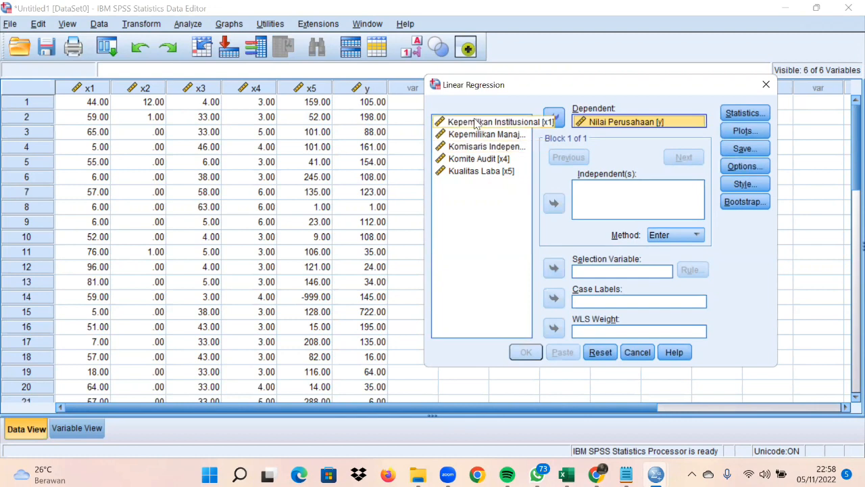
# - Add the independent variables, from Kepemilkan Institusional [x1] through Kualitas Laba [x5], to the regression model
pyautogui.click(477, 124)
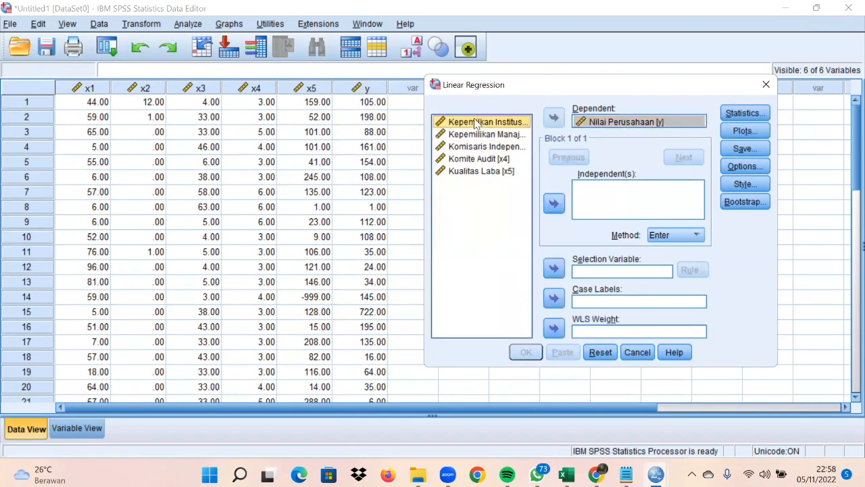
pyautogui.keyDown('shift'); pyautogui.click(475, 135); pyautogui.keyUp('shift')
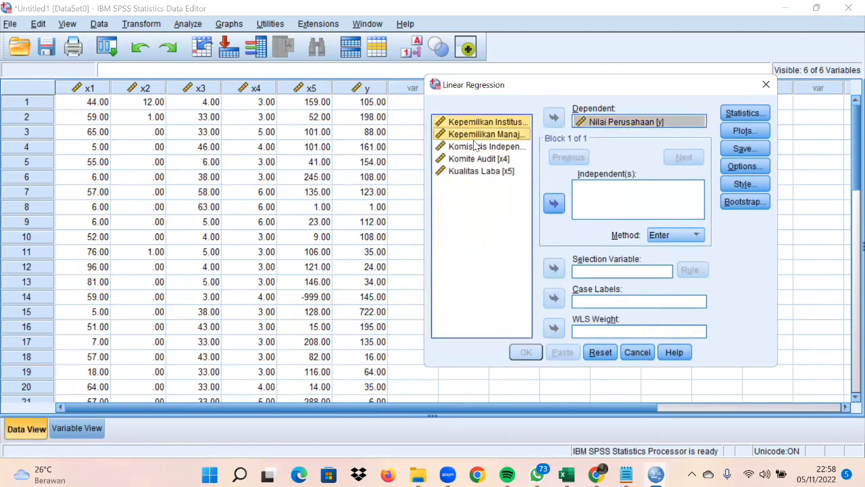
pyautogui.keyDown('shift'); pyautogui.click(476, 147); pyautogui.keyUp('shift')
pyautogui.keyDown('shift'); pyautogui.click(476, 158); pyautogui.keyUp('shift')
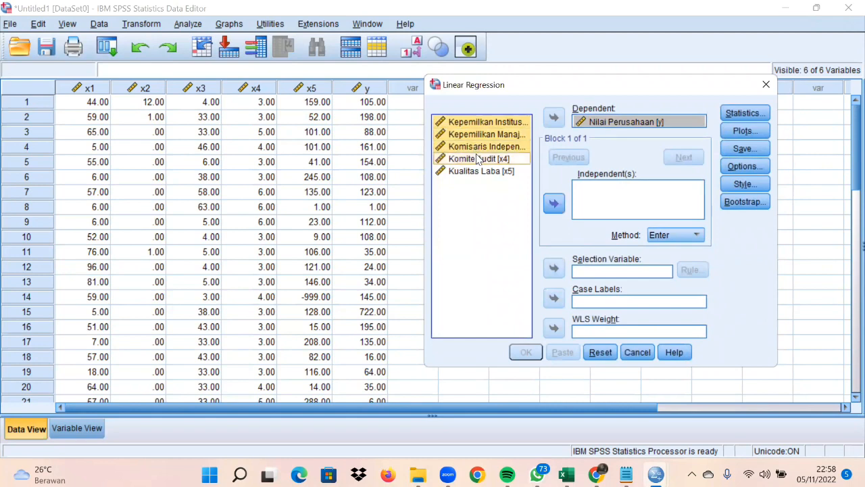
pyautogui.keyDown('shift'); pyautogui.click(484, 171); pyautogui.keyUp('shift')
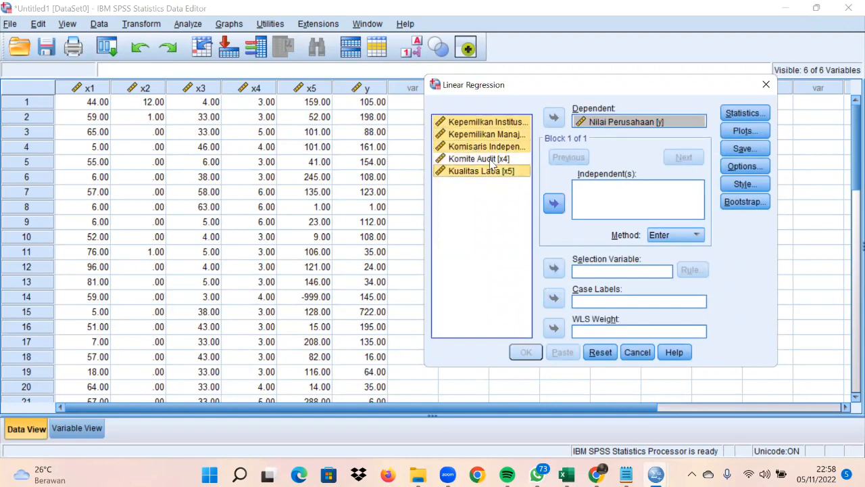
pyautogui.click(560, 211)
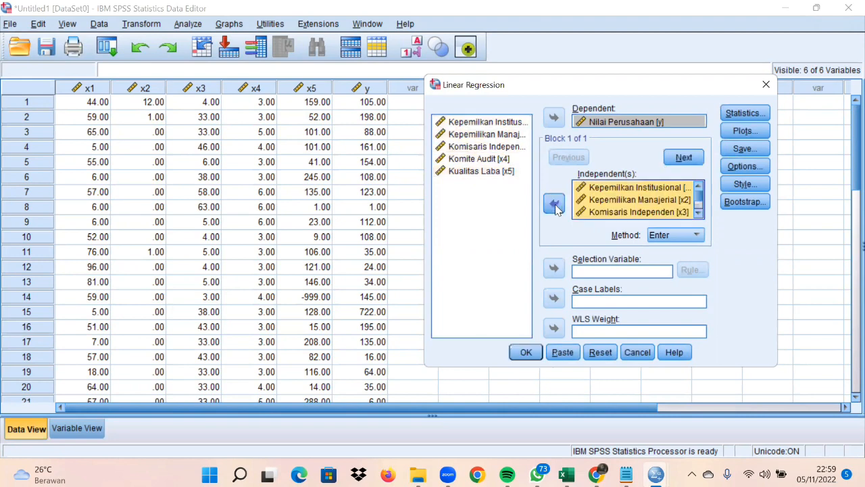
# - Enable Collinearity diagnostics in the regression statistics options
pyautogui.click(744, 115)
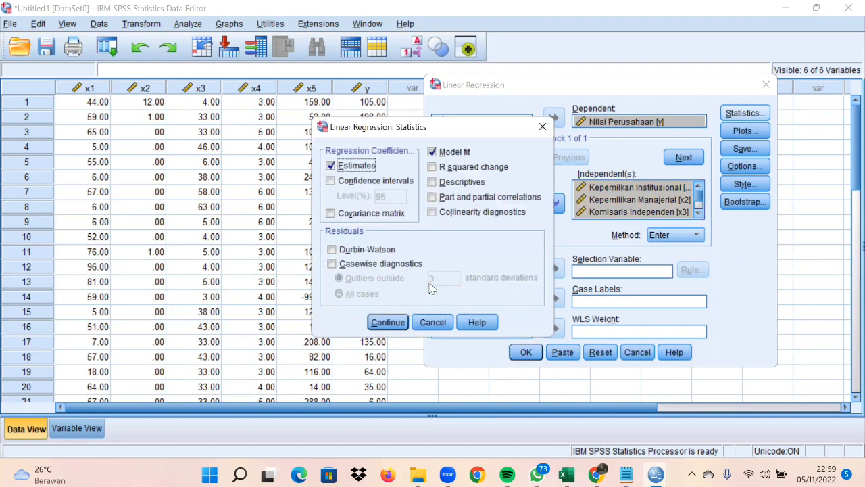
pyautogui.click(443, 214)
pyautogui.click(388, 321)
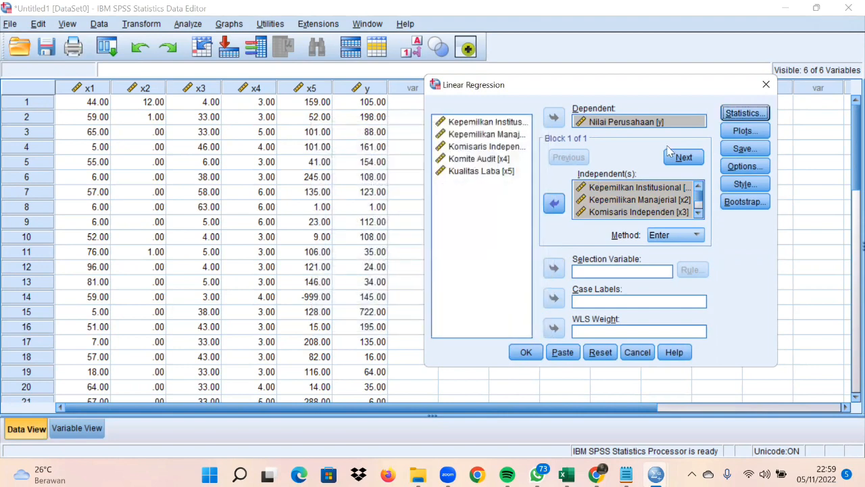
# - Set the regression scatterplot to *SRESID on Y and *ZPRED on X, and include the histogram and normal probability plot of standardized residuals
pyautogui.click(745, 131)
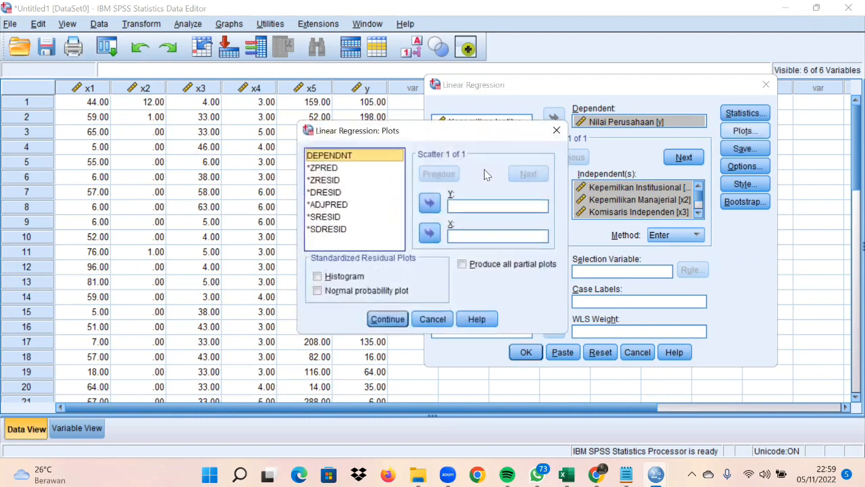
pyautogui.click(345, 217)
pyautogui.click(430, 203)
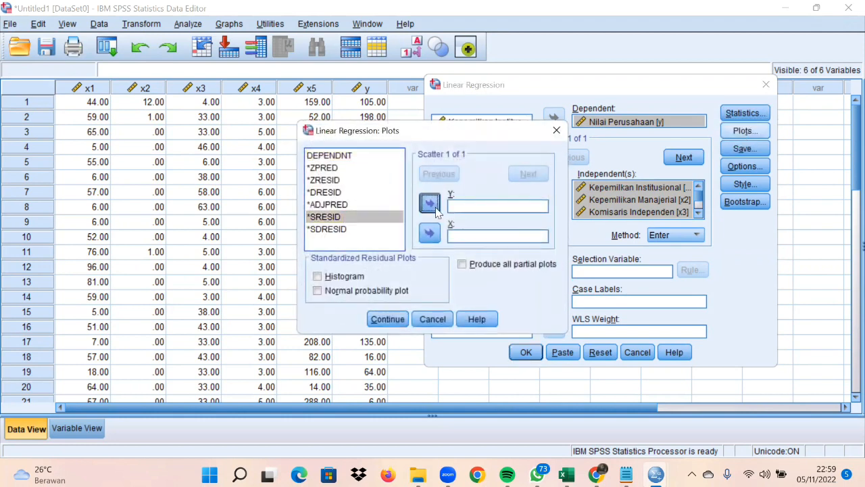
pyautogui.click(342, 169)
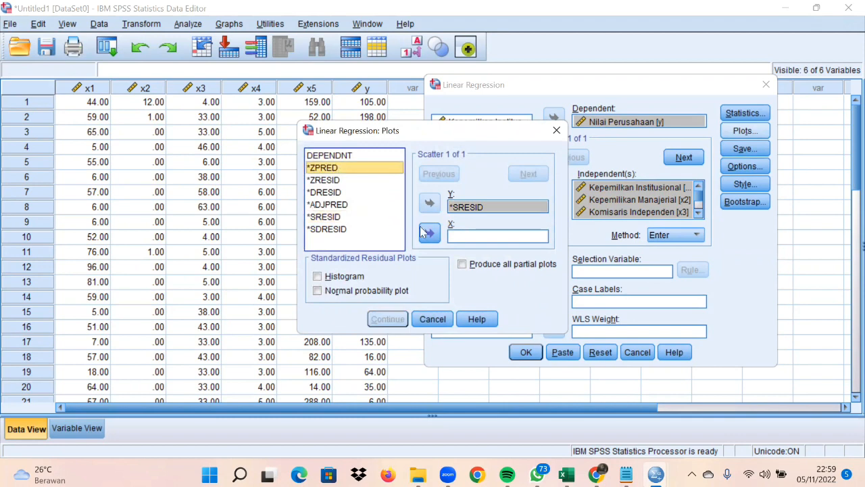
pyautogui.click(429, 233)
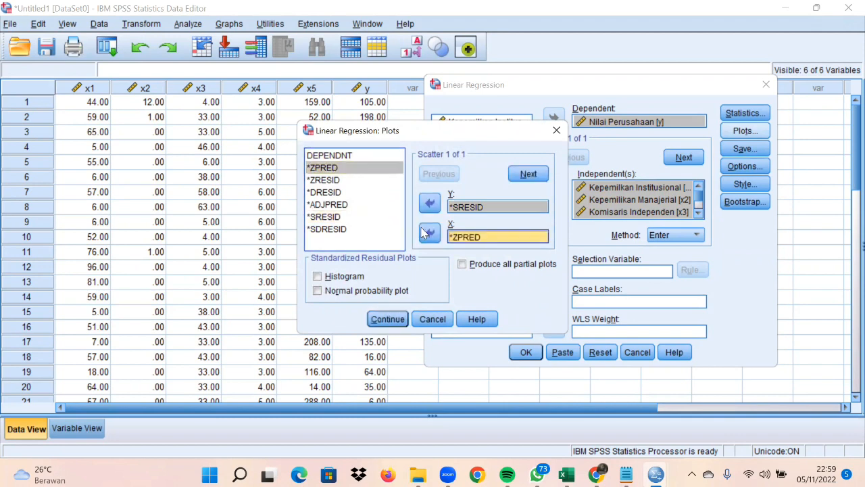
pyautogui.click(317, 276)
pyautogui.click(317, 290)
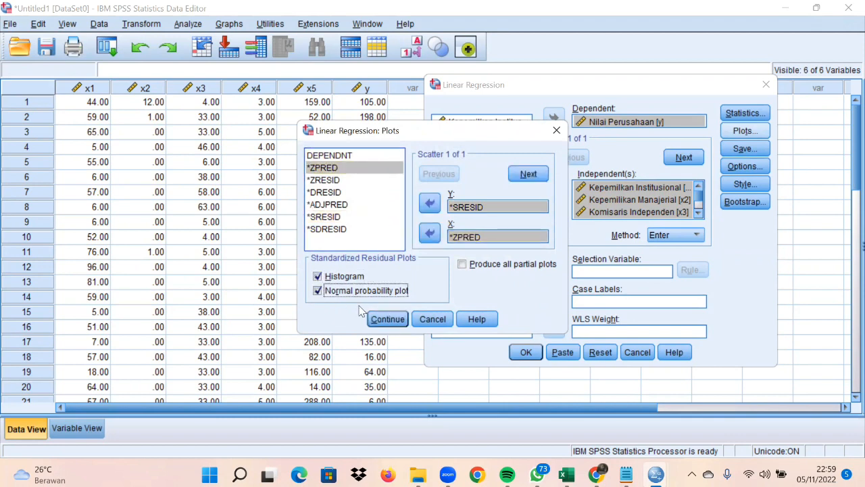
pyautogui.click(382, 319)
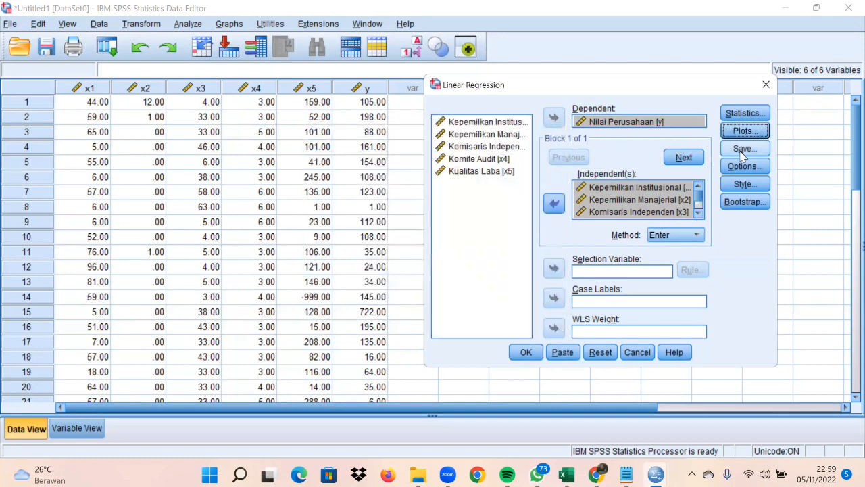
# - Save the unstandardized residuals as a new variable and run the linear regression
pyautogui.click(743, 150)
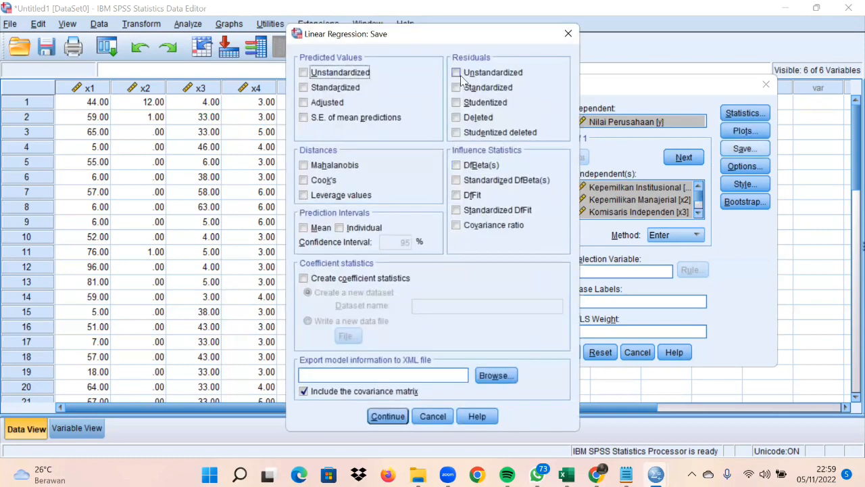
pyautogui.click(457, 73)
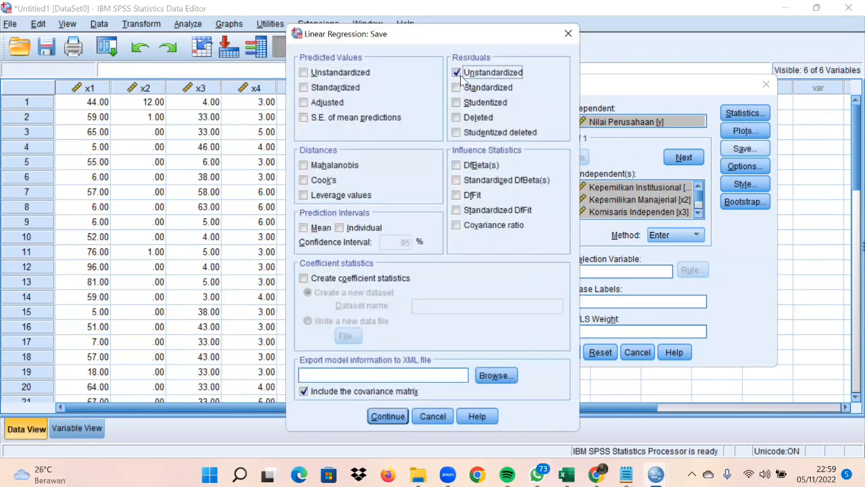
pyautogui.click(387, 416)
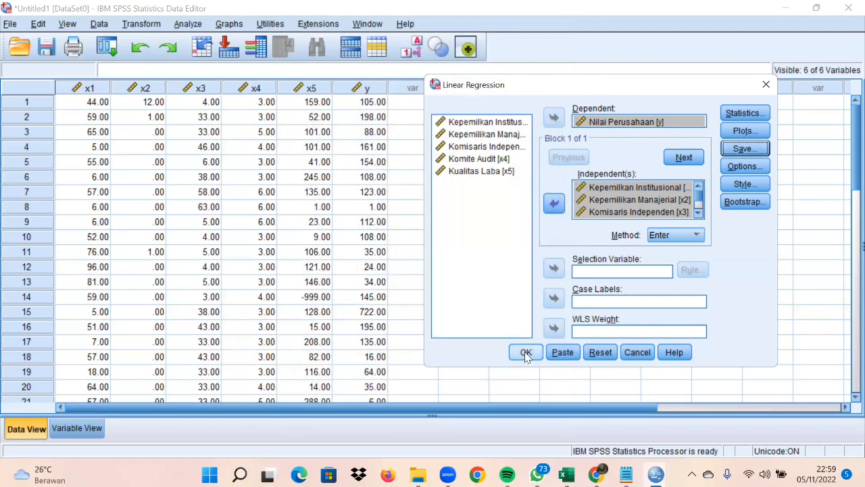
pyautogui.click(525, 353)
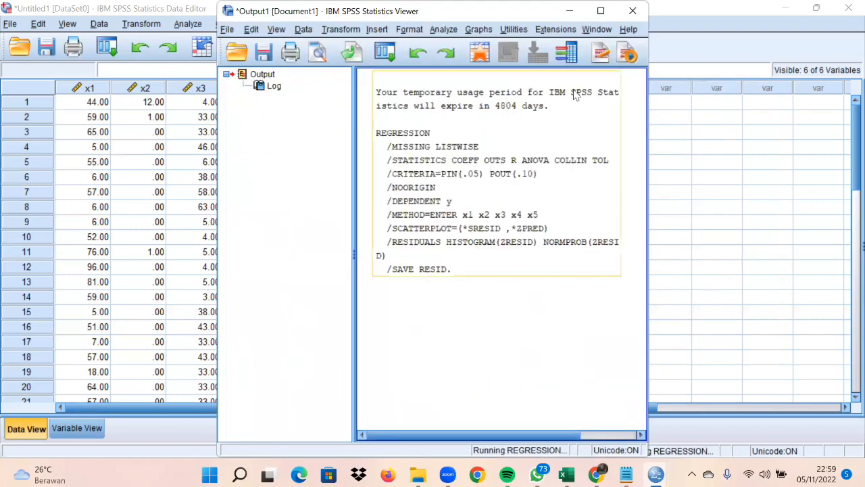
# - Examine the regression output in the enlarged viewer, from the model summary, ANOVA, coefficients and collinearity tables to the residual charts
pyautogui.click(598, 13)
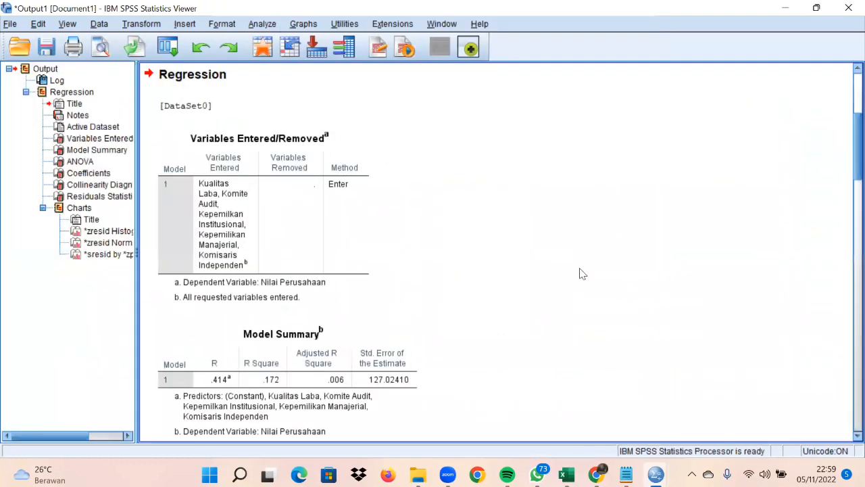
pyautogui.scroll(-5, 526, 143)
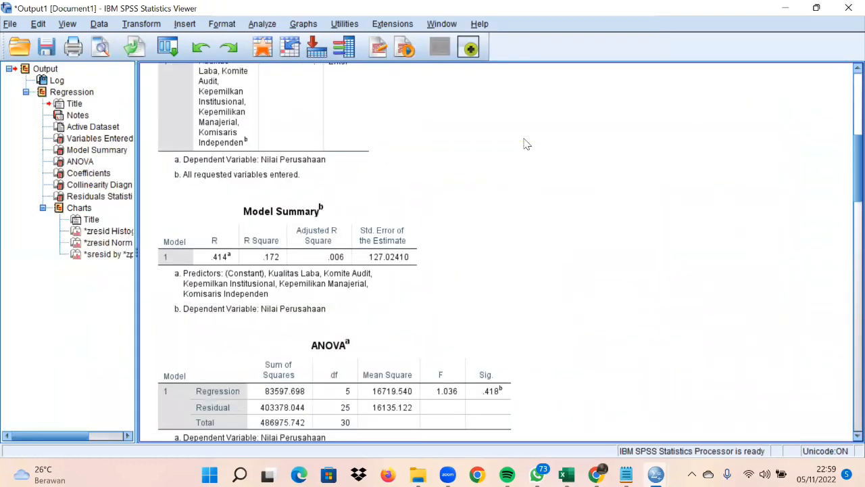
pyautogui.scroll(-5, 526, 144)
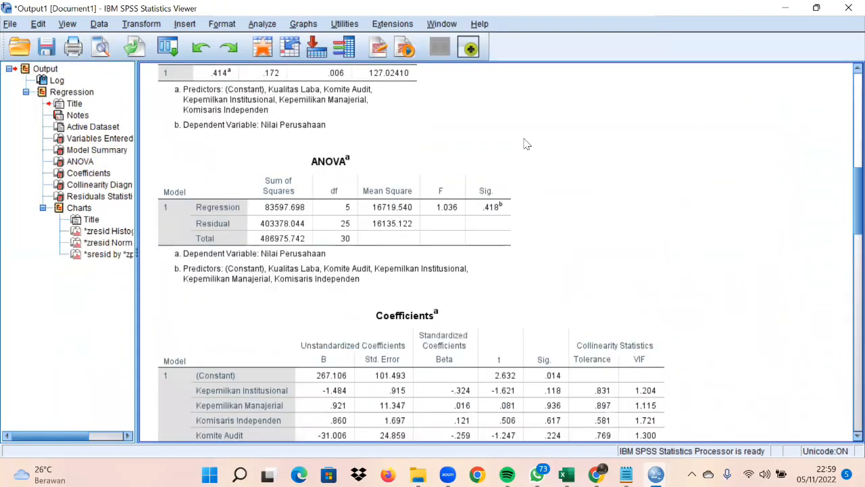
pyautogui.scroll(2, 526, 143)
pyautogui.scroll(-2, 526, 143)
pyautogui.scroll(-8, 526, 143)
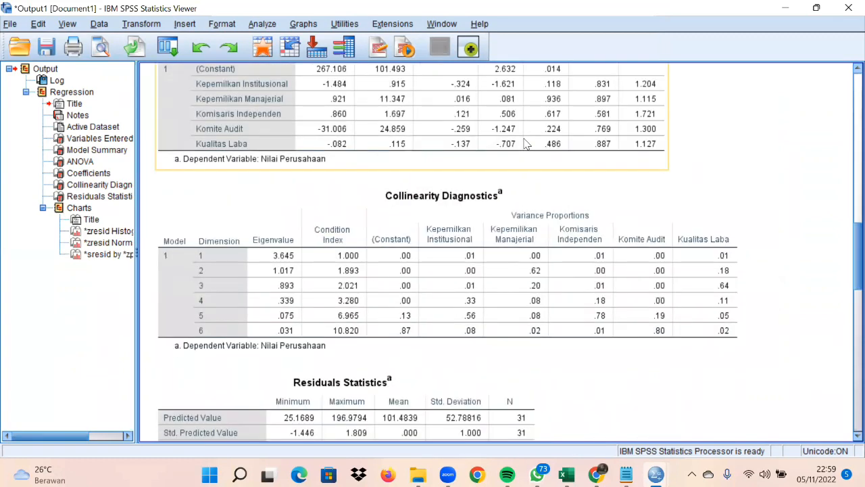
pyautogui.scroll(-4, 526, 143)
pyautogui.scroll(-5, 593, 381)
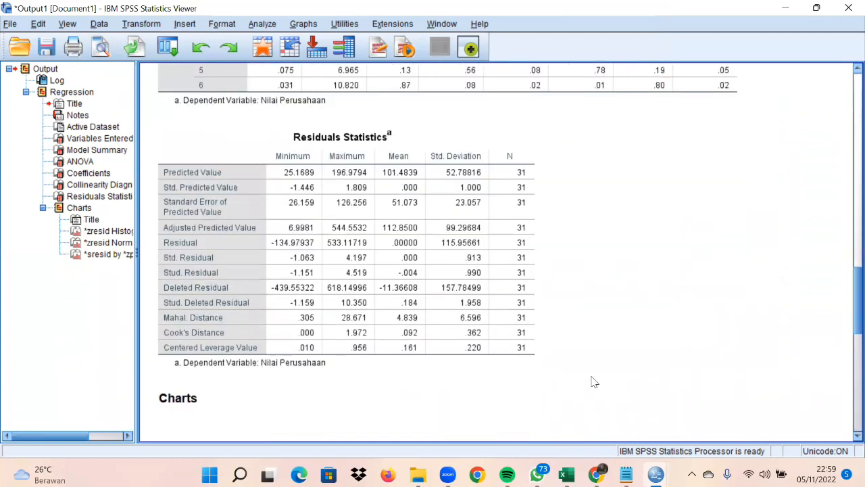
pyautogui.scroll(-2, 593, 382)
pyautogui.scroll(-10, 593, 382)
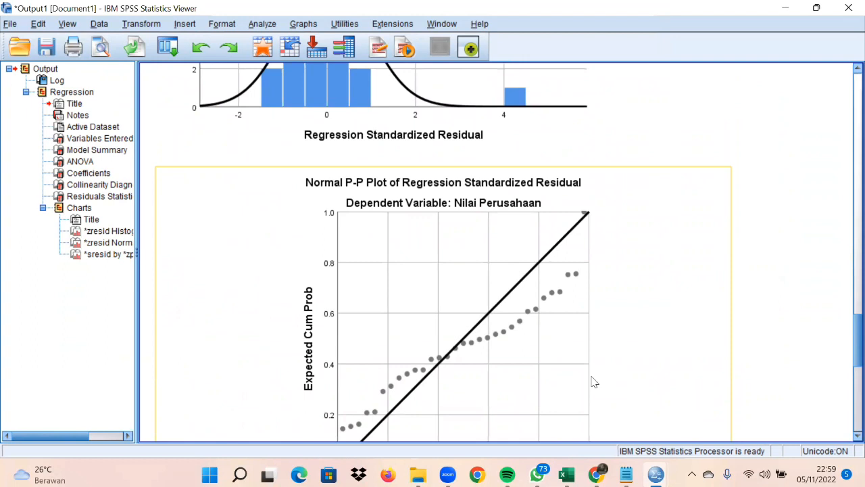
pyautogui.scroll(-10, 593, 382)
pyautogui.scroll(-1, 593, 382)
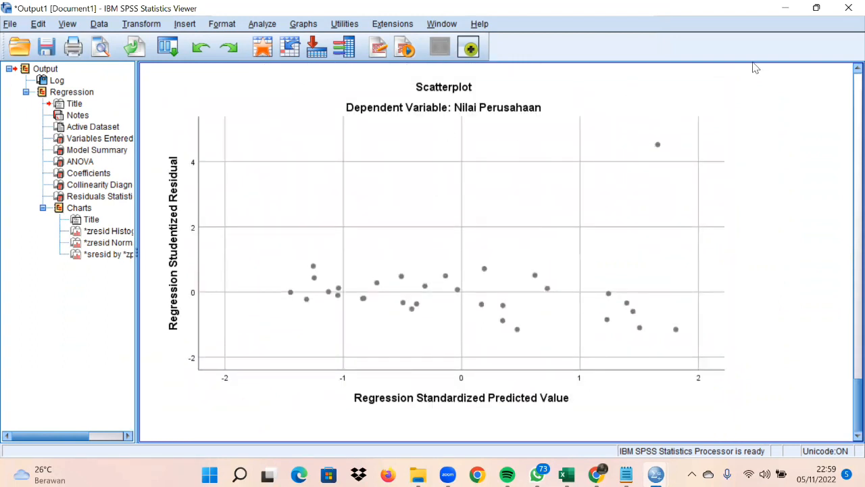
# - Run a legacy one-sample Kolmogorov-Smirnov test on Unstandardized Residual with the Normal distribution and enlarge the output window
pyautogui.click(788, 9)
pyautogui.click(182, 25)
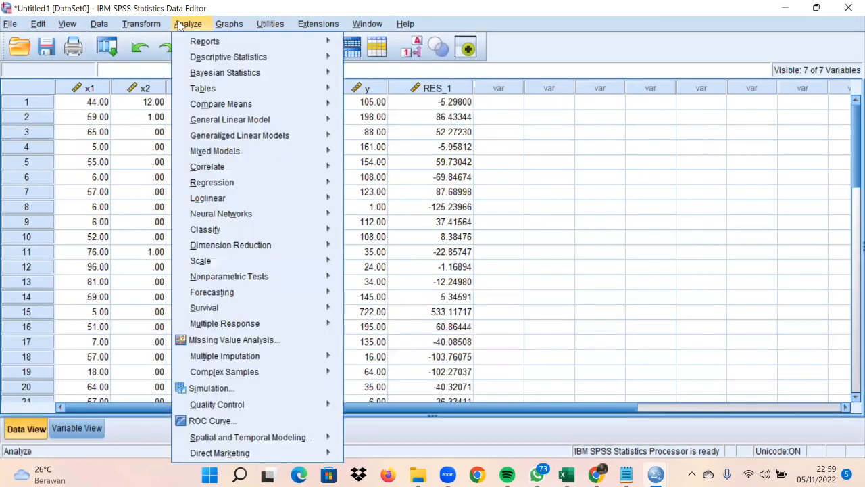
pyautogui.moveTo(218, 280)
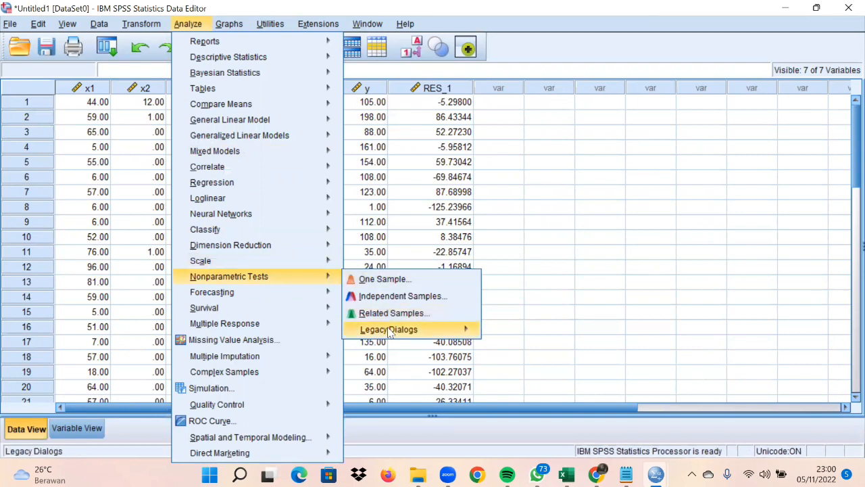
pyautogui.moveTo(388, 329)
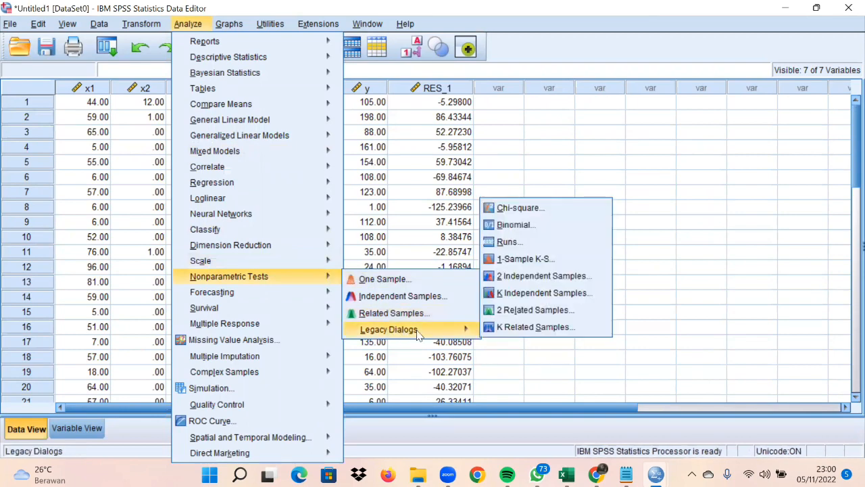
pyautogui.click(600, 260)
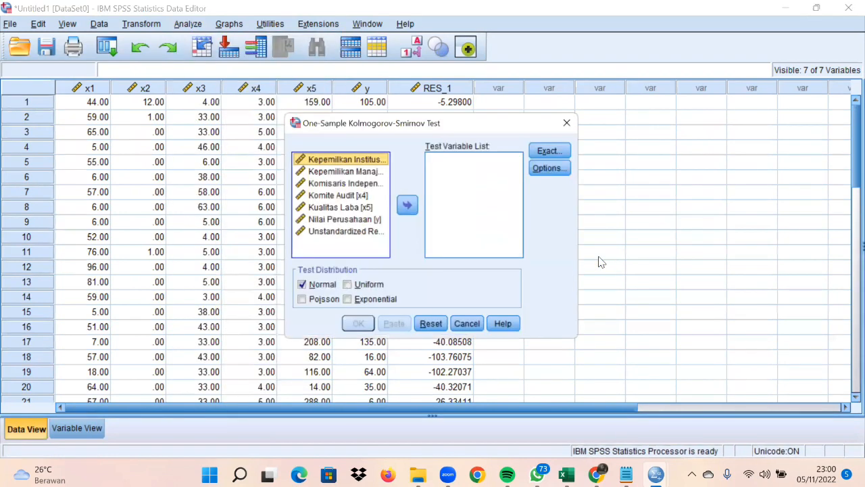
pyautogui.click(351, 233)
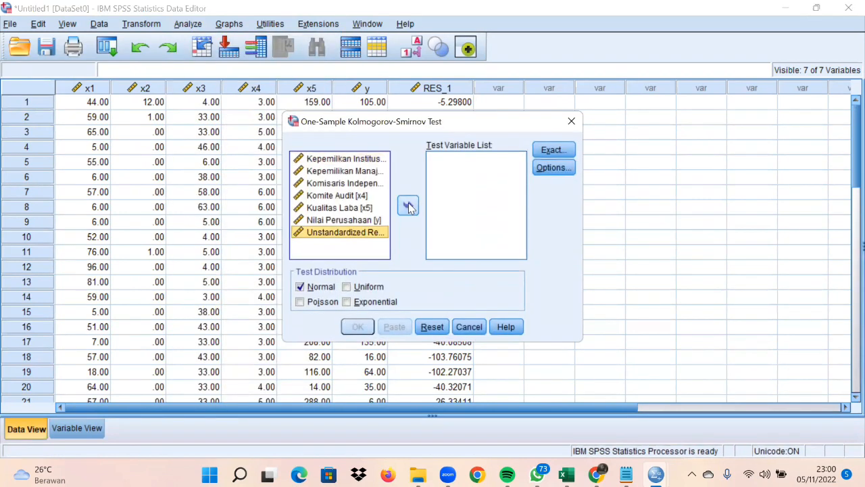
pyautogui.click(408, 206)
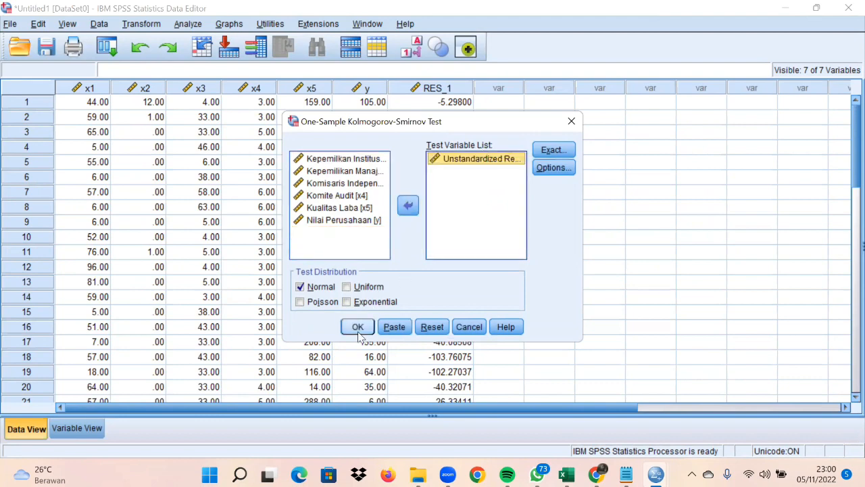
pyautogui.click(360, 332)
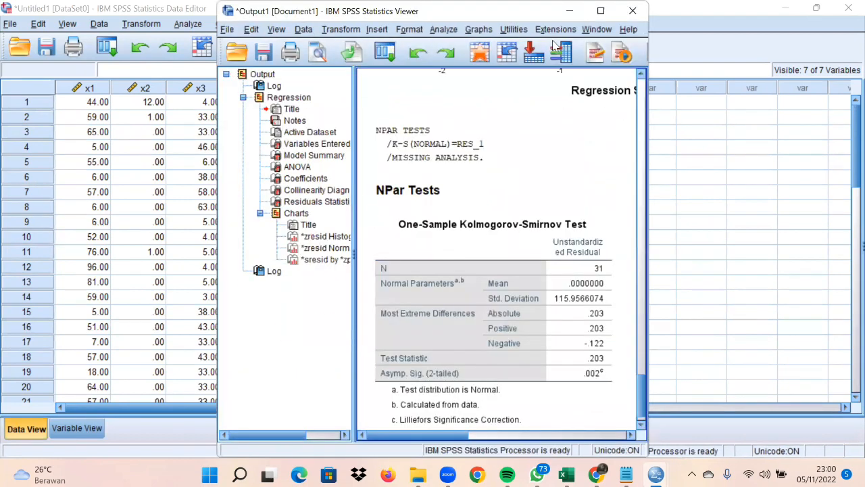
pyautogui.click(600, 11)
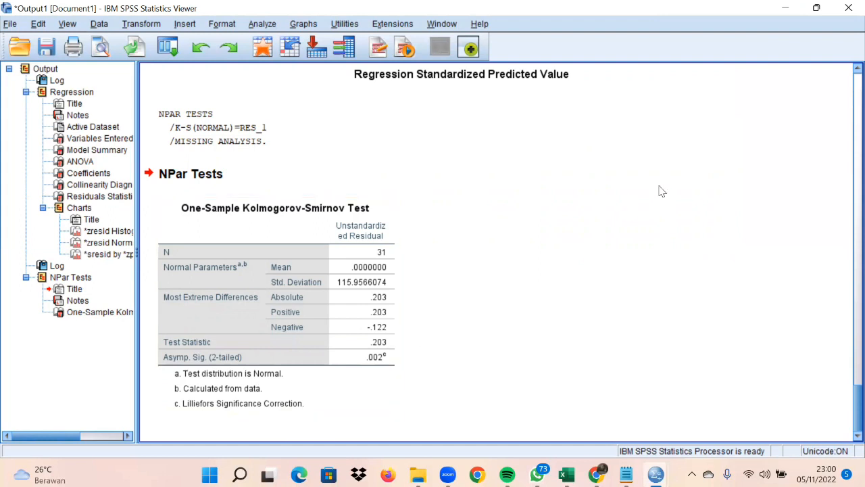
# - Return to the Data Editor and start computing a new variable with SQRT_x1 as the target name
pyautogui.click(782, 9)
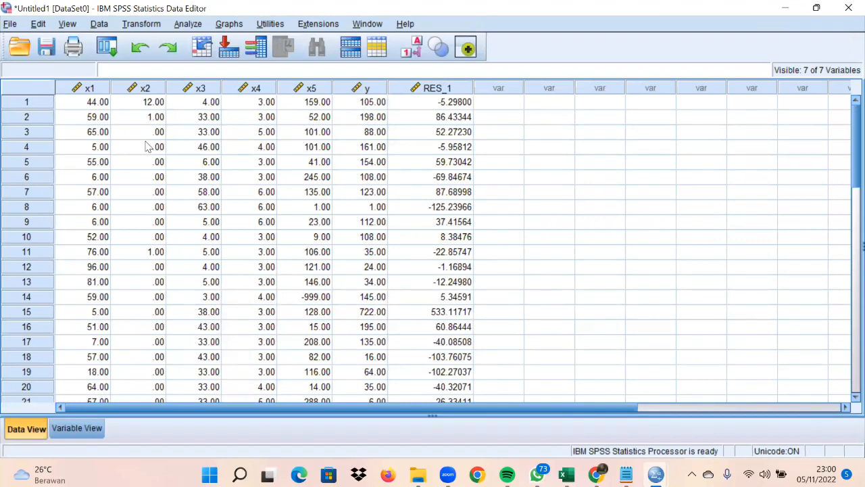
pyautogui.click(156, 27)
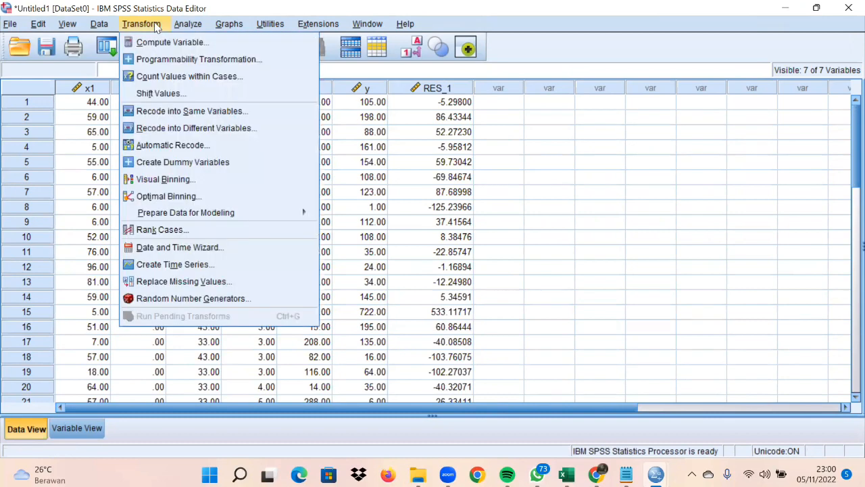
pyautogui.click(201, 43)
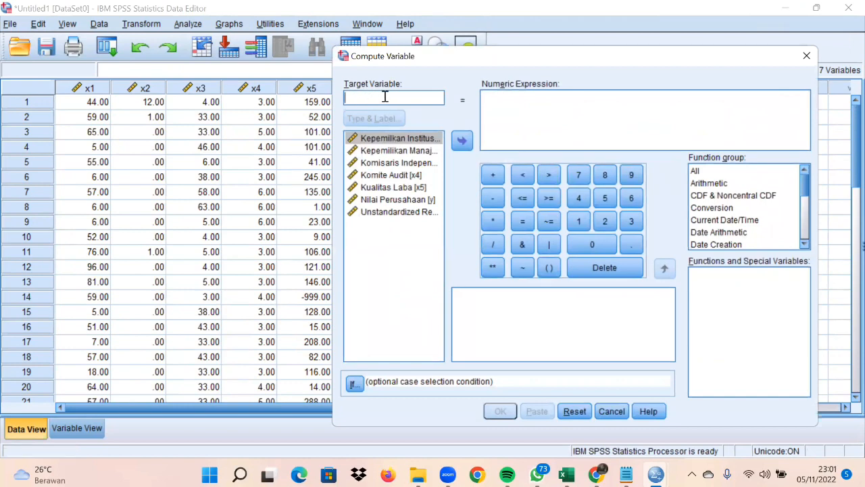
pyautogui.press('capslock')
pyautogui.write('SQRT_')
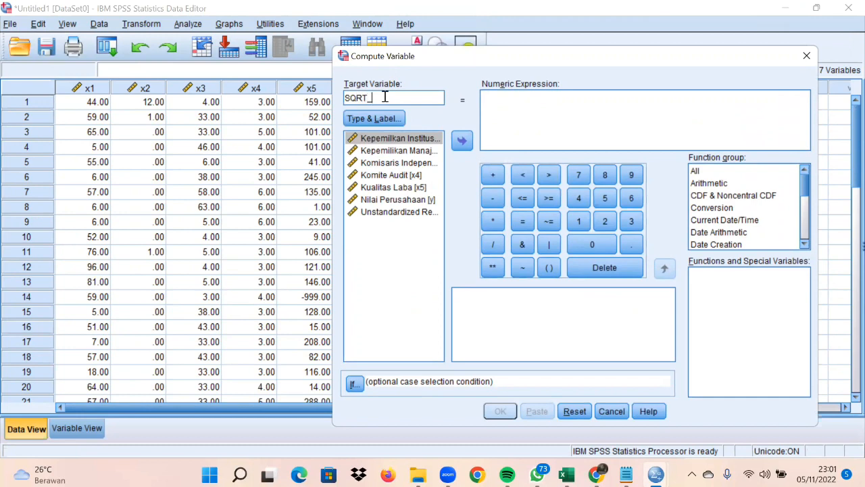
pyautogui.press('capslock')
pyautogui.write('x')
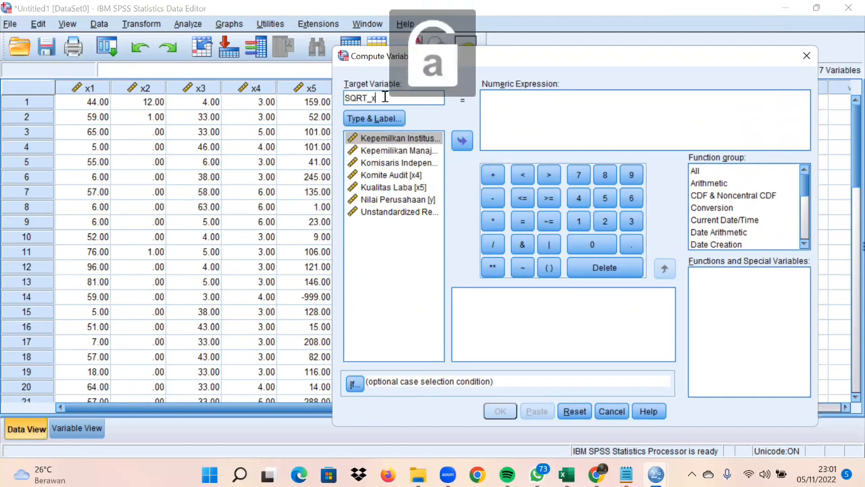
pyautogui.write('1')
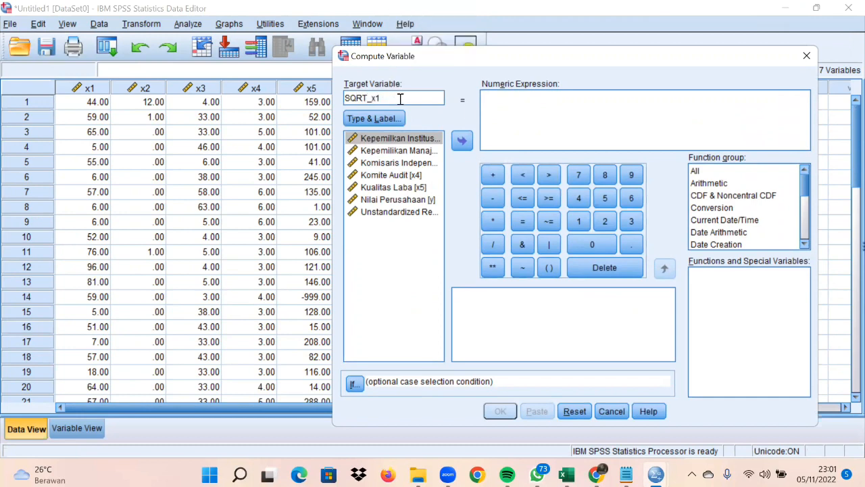
# - Insert the Sqrt function from the All function group into the numeric expression for SQRT_x1
pyautogui.click(507, 108)
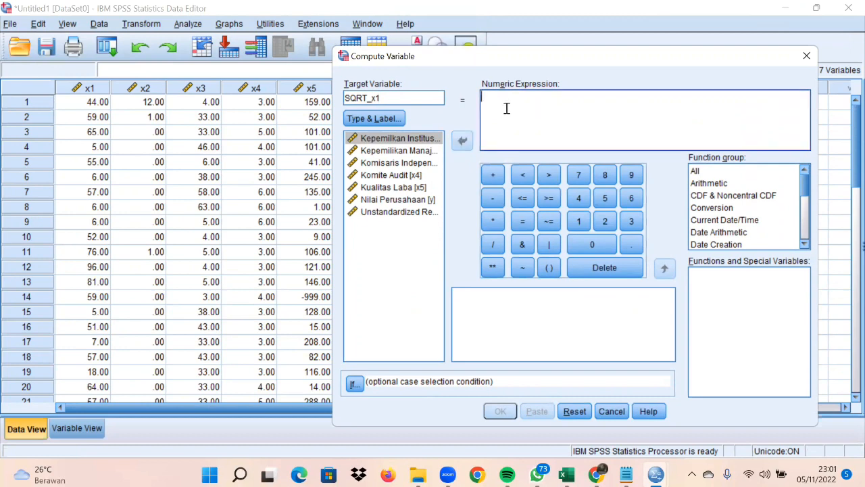
pyautogui.click(715, 177)
pyautogui.click(713, 173)
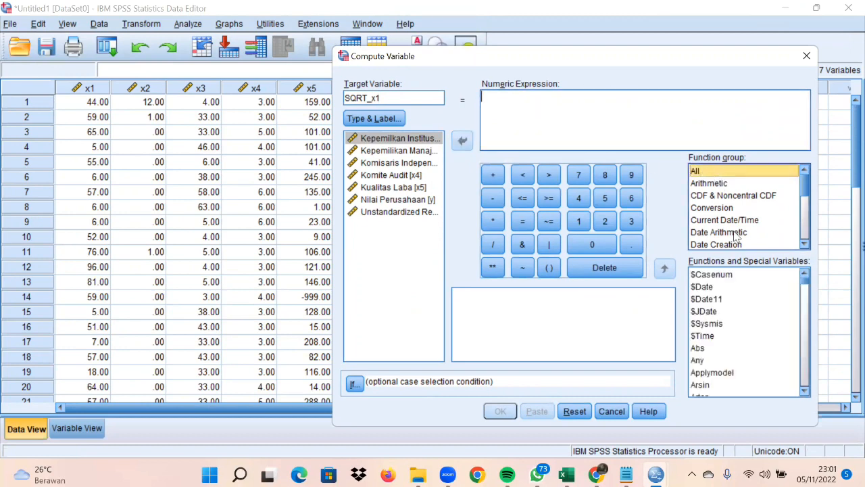
pyautogui.scroll(-12, 754, 373)
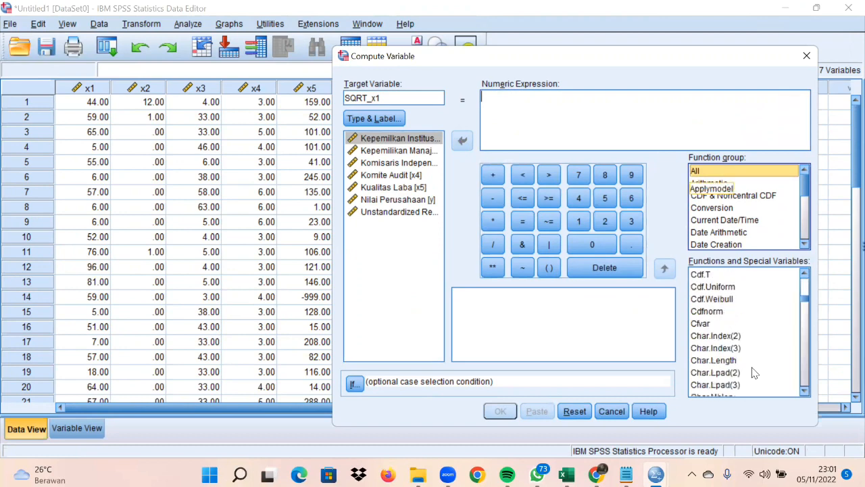
pyautogui.scroll(-11, 754, 373)
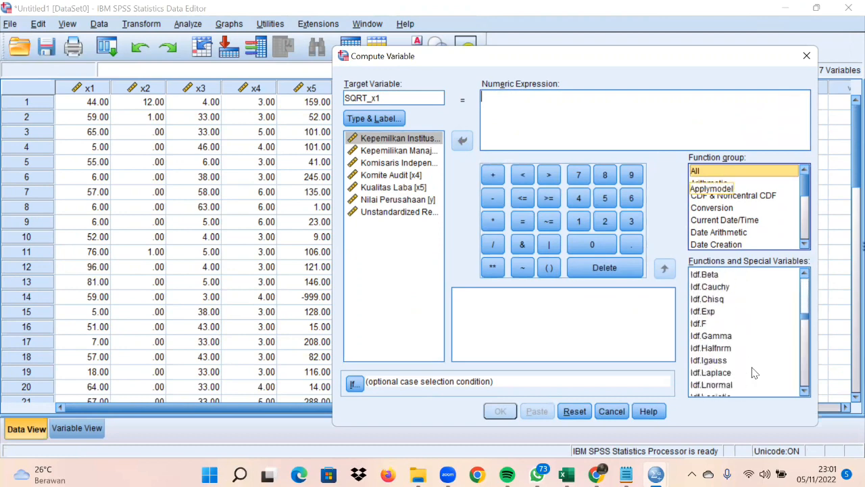
pyautogui.scroll(-10, 755, 372)
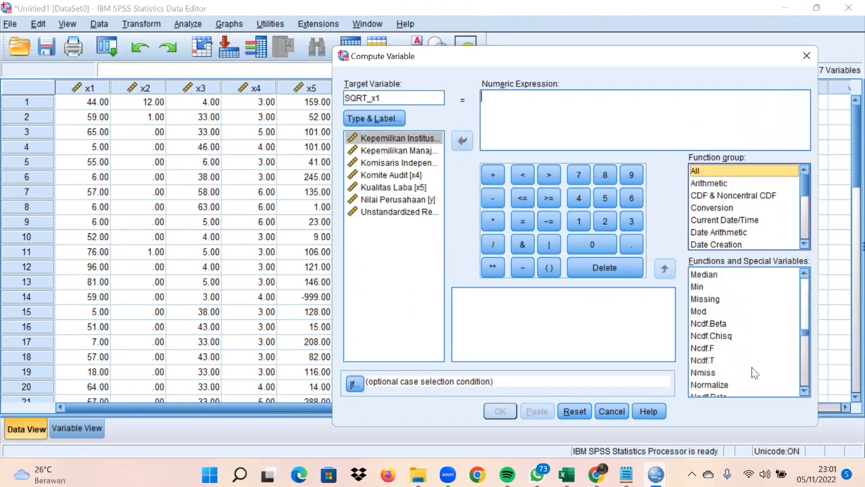
pyautogui.scroll(-8, 755, 372)
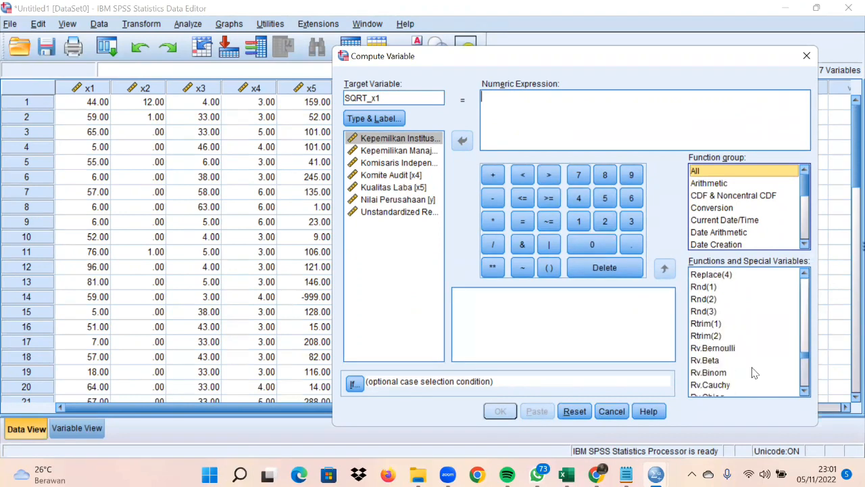
pyautogui.scroll(-8, 755, 372)
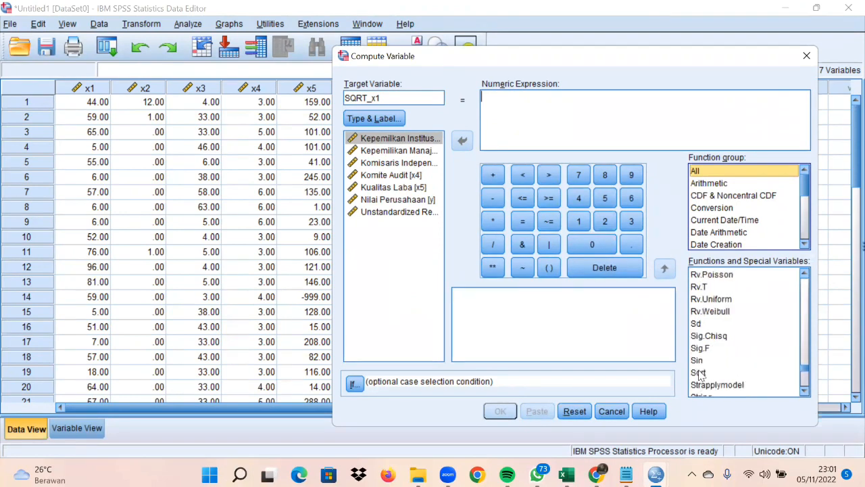
pyautogui.doubleClick(699, 373)
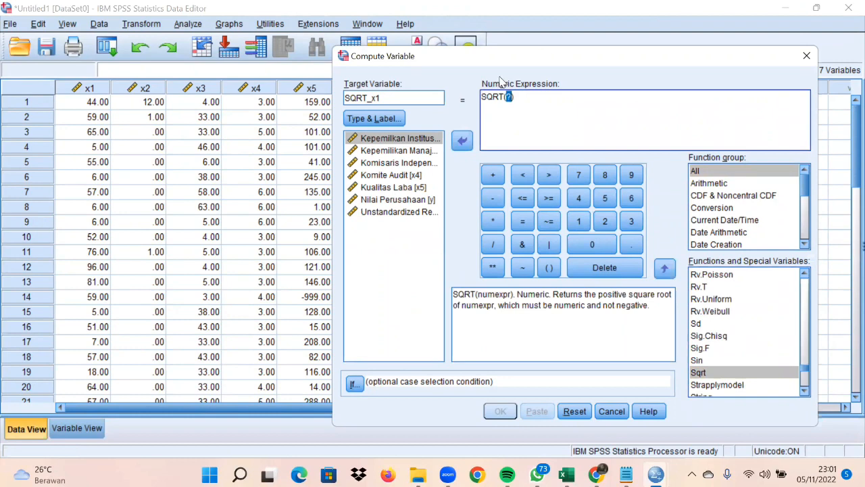
# - Complete the expression as SQRT(x1), run the computation and return to the Data Editor
pyautogui.click(425, 138)
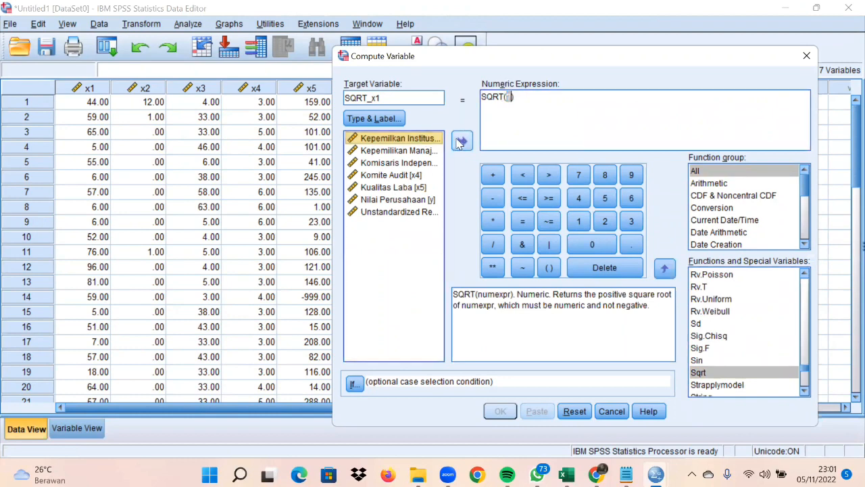
pyautogui.click(461, 142)
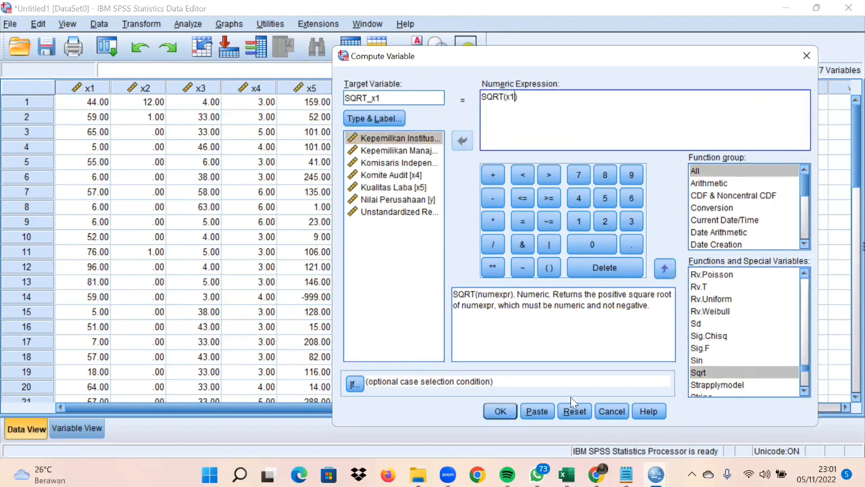
pyautogui.click(500, 413)
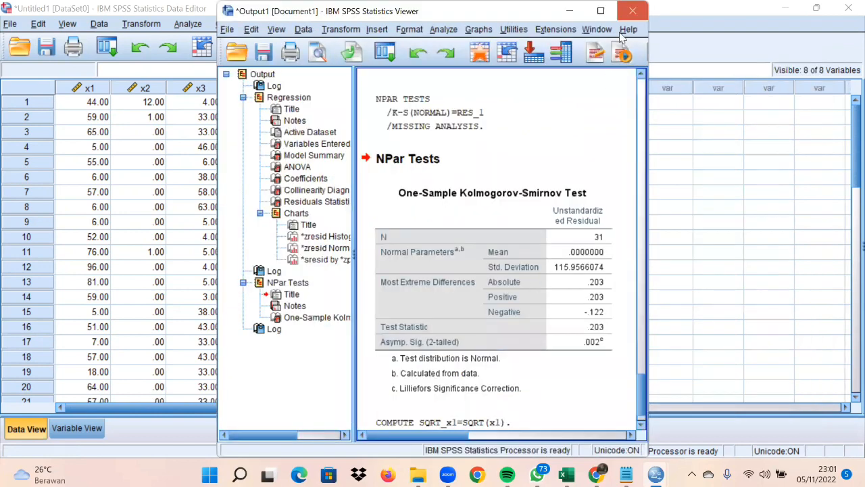
pyautogui.moveTo(601, 11)
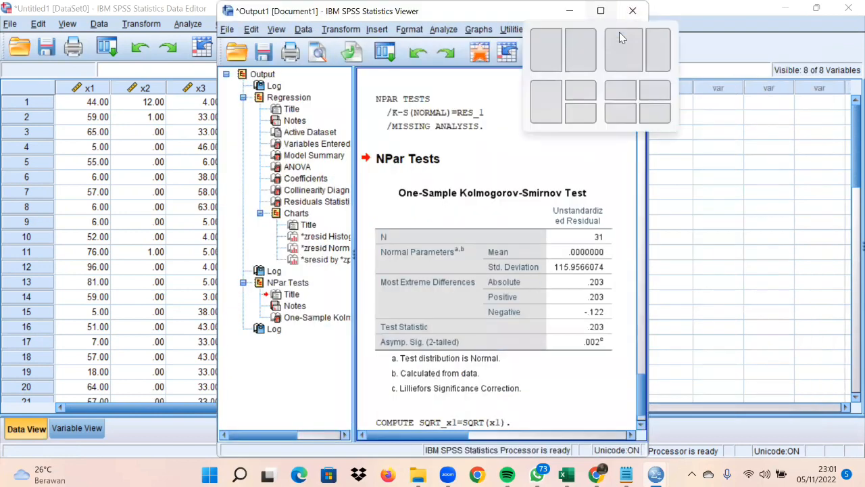
pyautogui.click(556, 220)
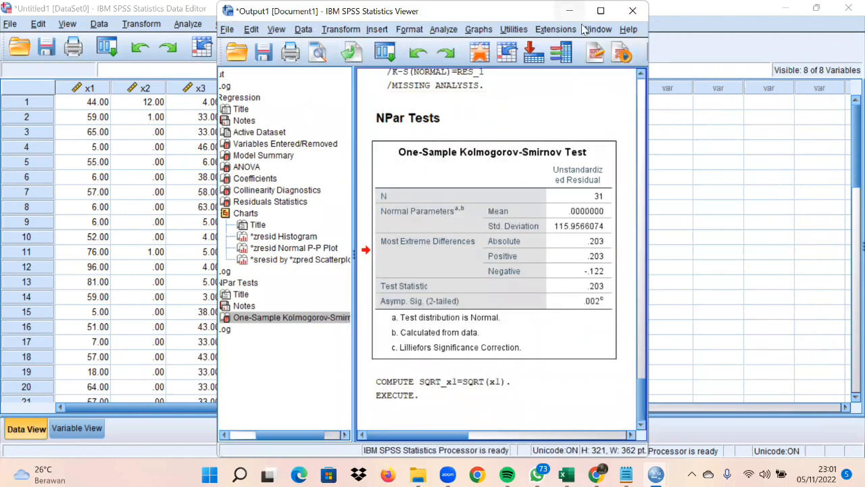
pyautogui.click(570, 11)
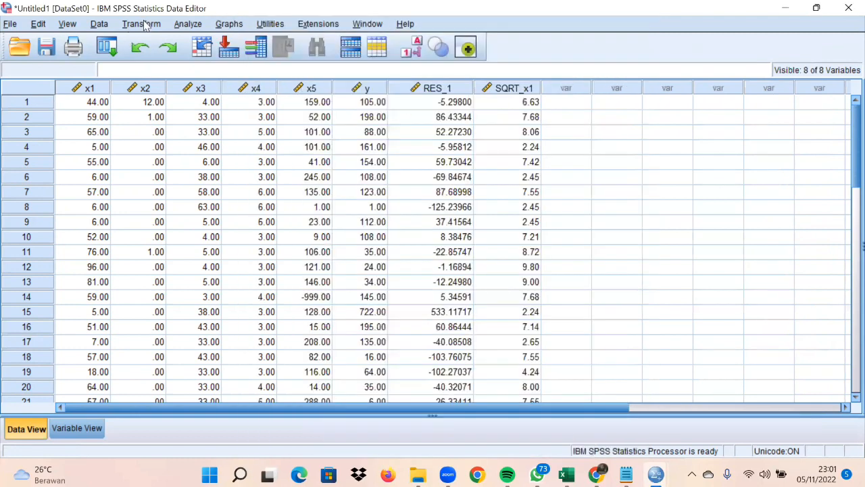
# - Compute a new variable SQRT_x2 with the expression SQRT(x2) and return to the Data Editor
pyautogui.click(144, 24)
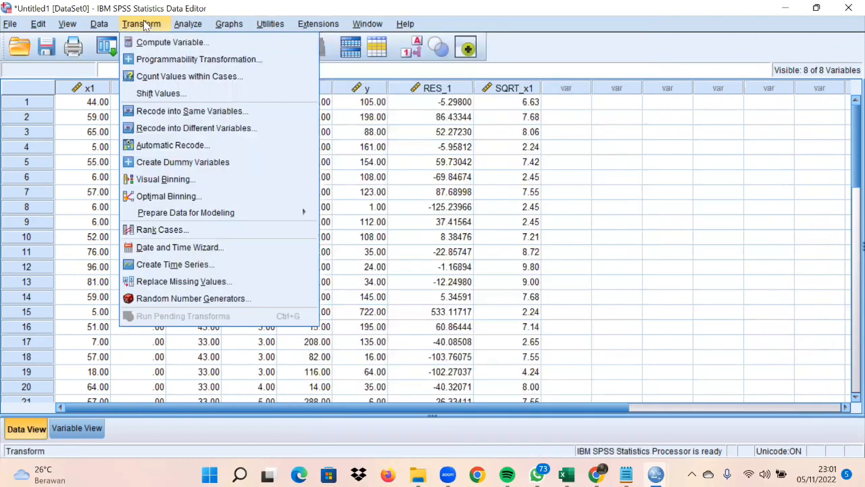
pyautogui.click(168, 46)
pyautogui.click(403, 96)
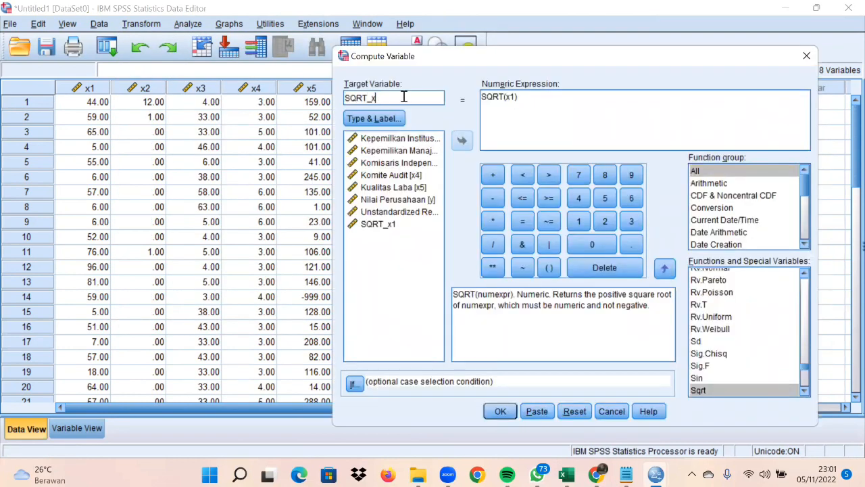
pyautogui.write('2')
pyautogui.doubleClick(511, 96)
pyautogui.click(421, 162)
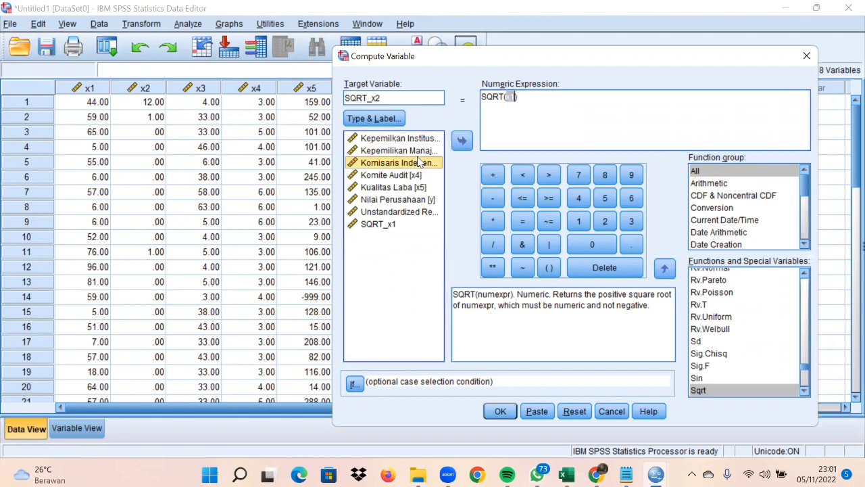
pyautogui.click(419, 150)
pyautogui.click(458, 142)
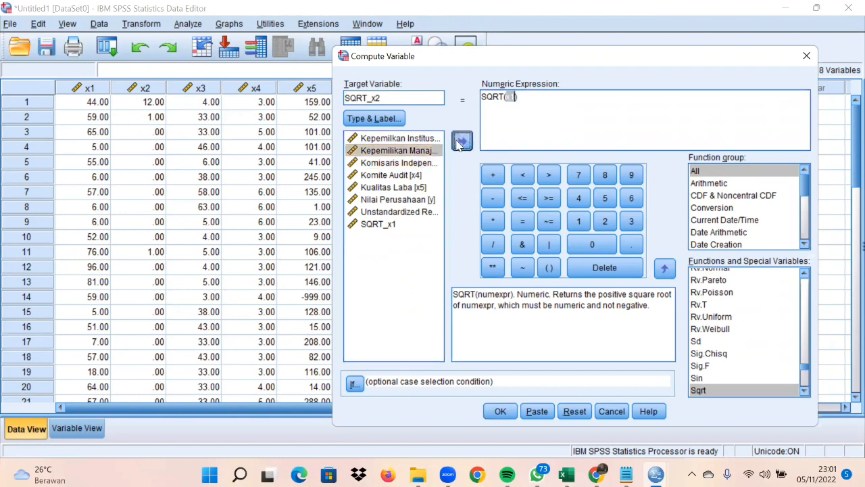
pyautogui.click(501, 412)
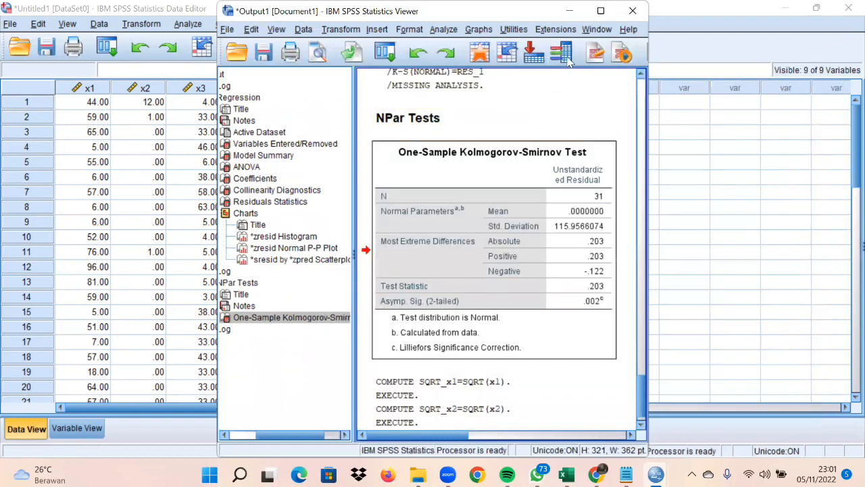
pyautogui.click(566, 57)
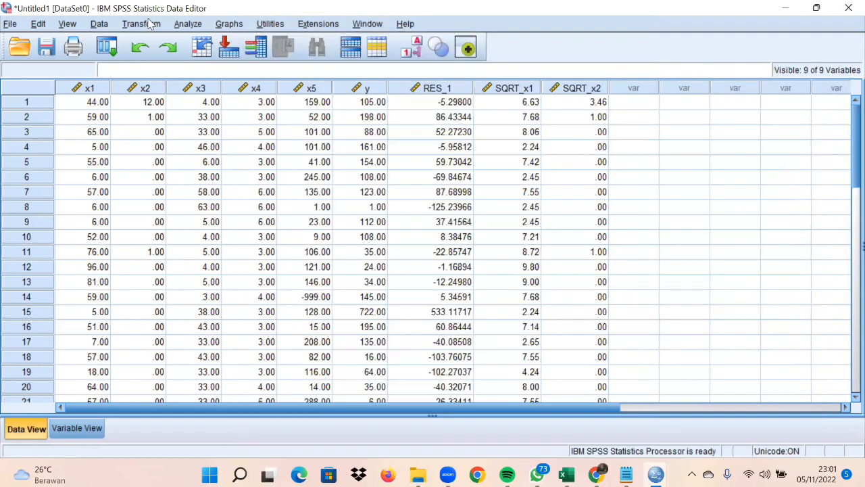
# - Compute a new variable SQRT_x3 with the expression SQRT(x3), using the Komisaris Independen variable
pyautogui.click(141, 24)
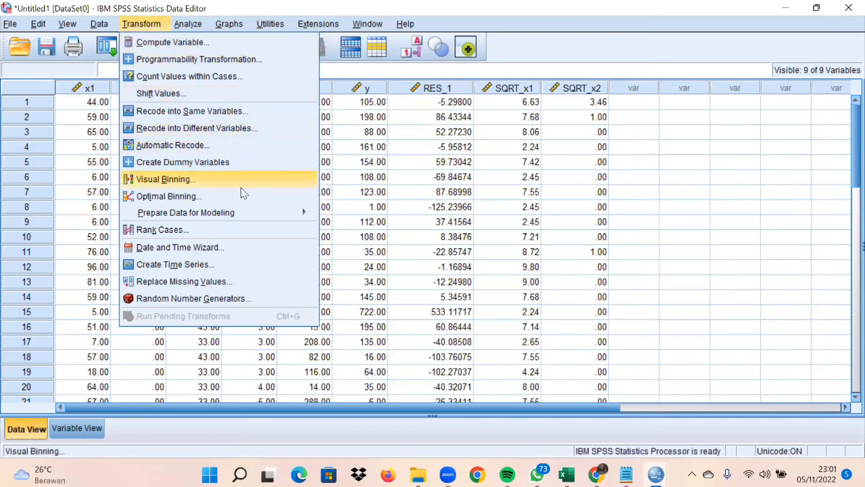
pyautogui.click(182, 44)
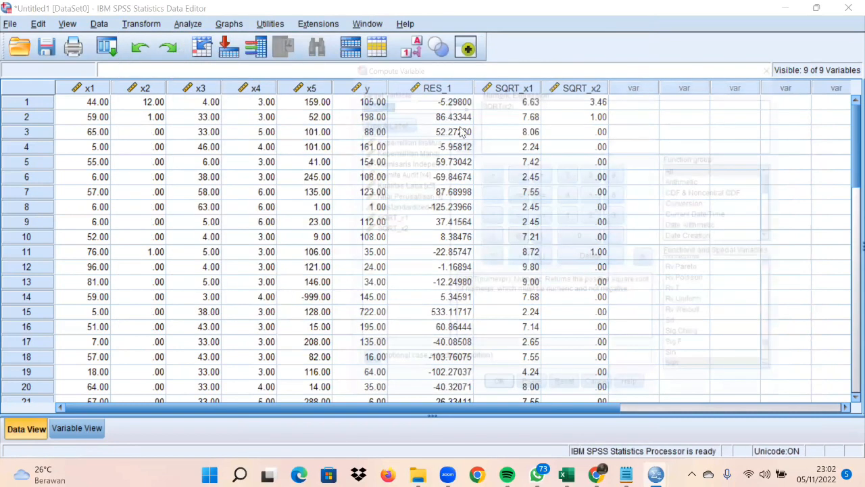
pyautogui.click(431, 92)
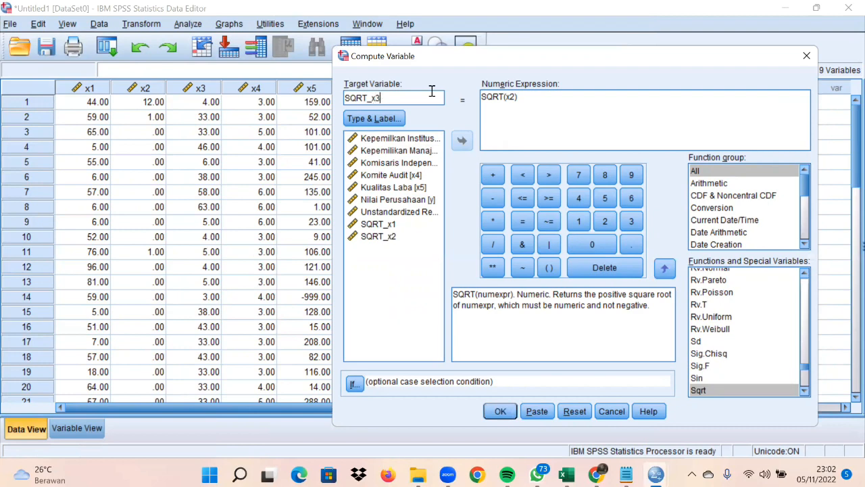
pyautogui.doubleClick(511, 97)
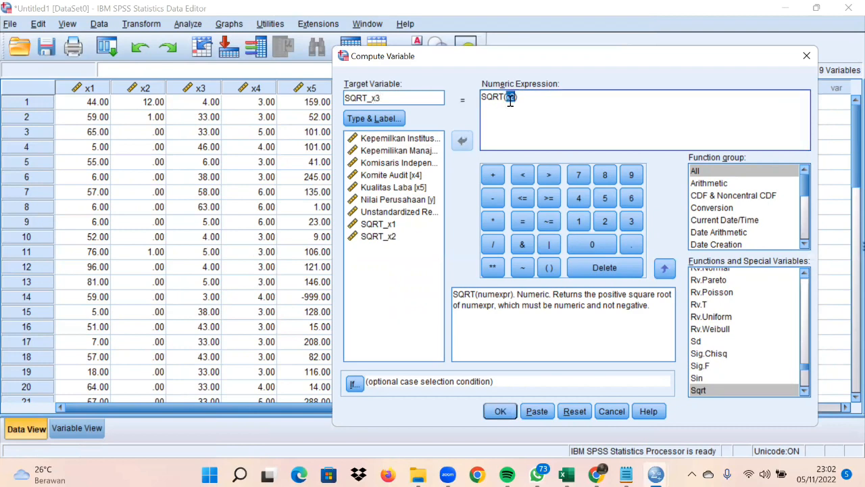
pyautogui.click(411, 163)
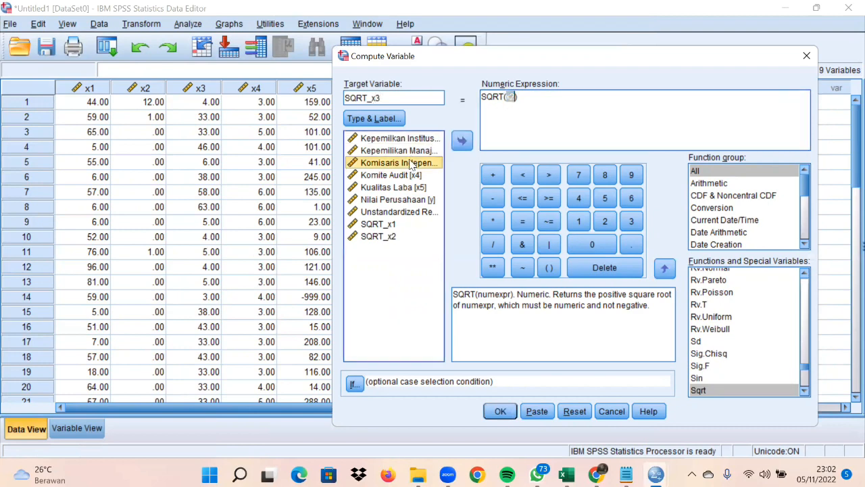
pyautogui.click(462, 140)
pyautogui.click(492, 414)
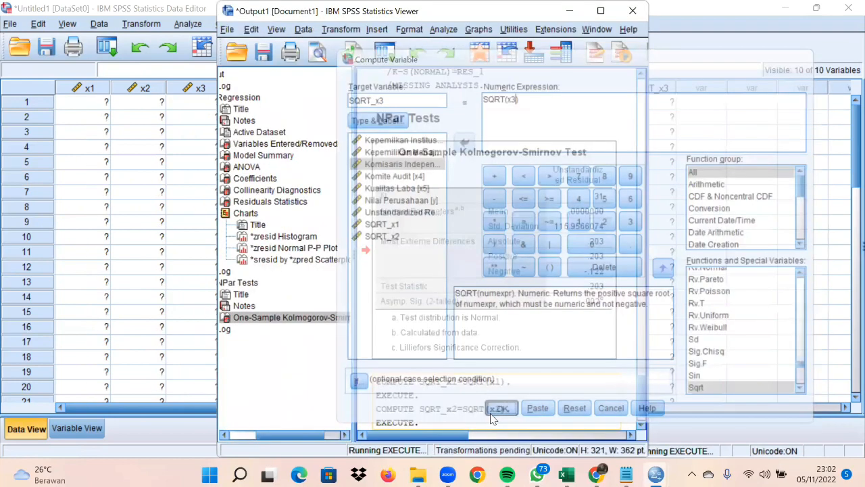
# - Compute a new variable SQRT_x4 with the expression SQRT(x4), using the Komite Audit variable
pyautogui.click(147, 25)
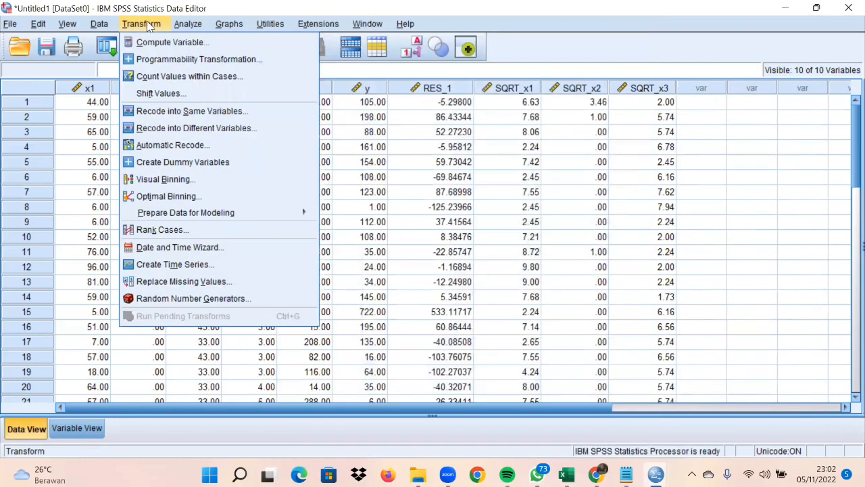
pyautogui.click(169, 42)
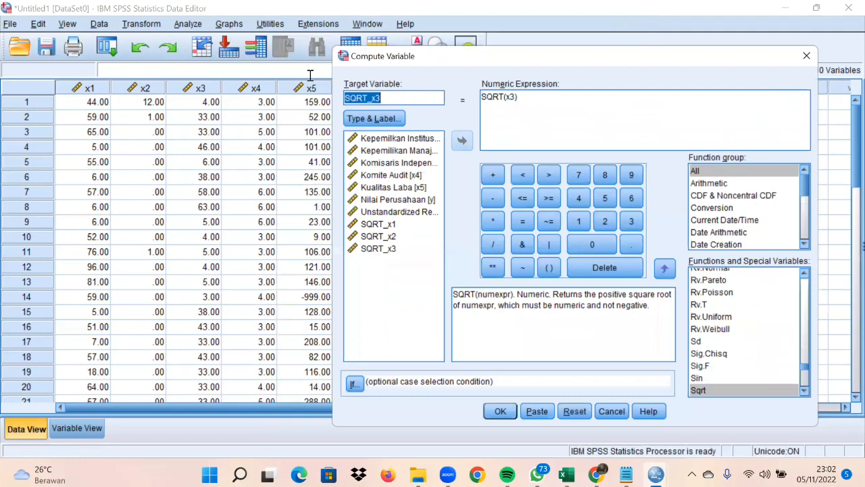
pyautogui.click(413, 97)
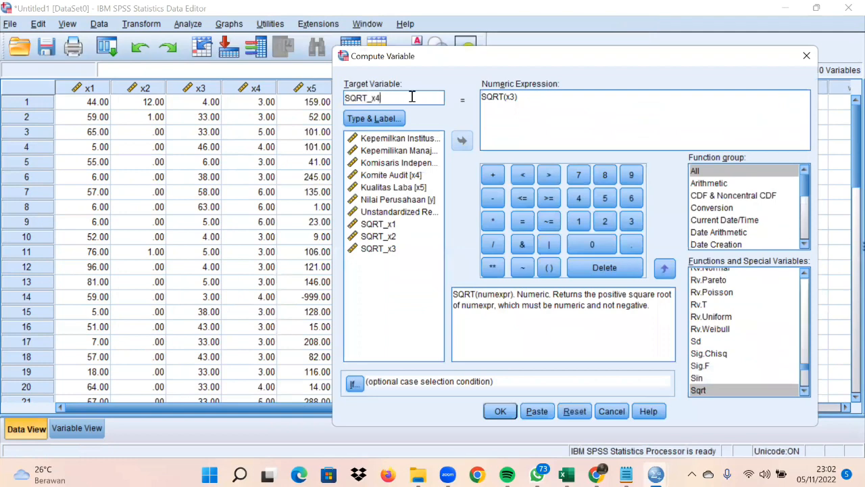
pyautogui.doubleClick(512, 98)
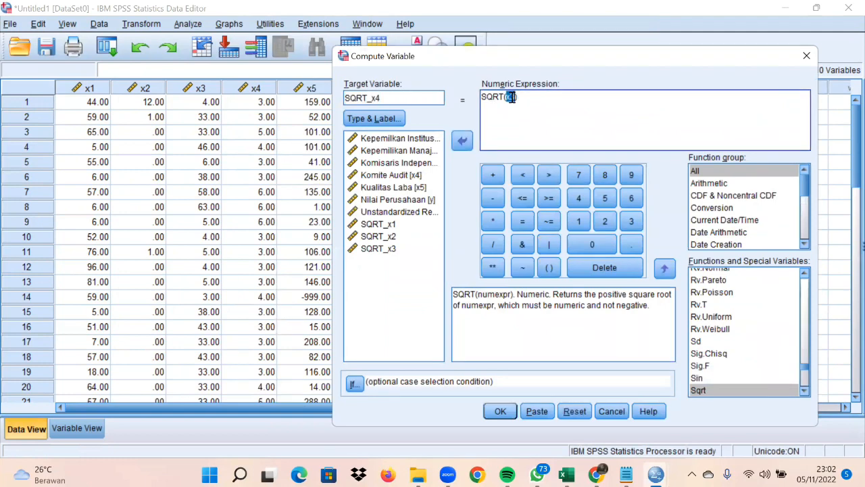
pyautogui.click(425, 175)
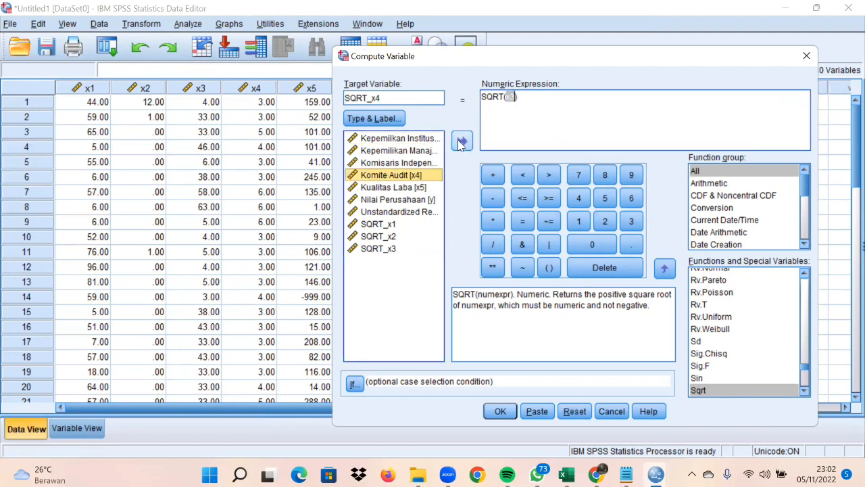
pyautogui.click(462, 141)
pyautogui.click(495, 414)
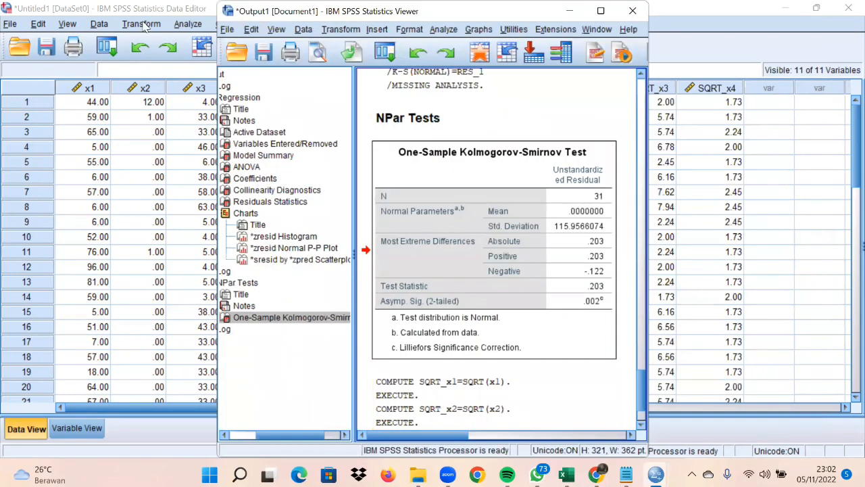
# - Compute a new variable SQRT_x5 with the expression SQRT(x5), using the Kualitas Laba variable
pyautogui.click(141, 24)
pyautogui.click(162, 45)
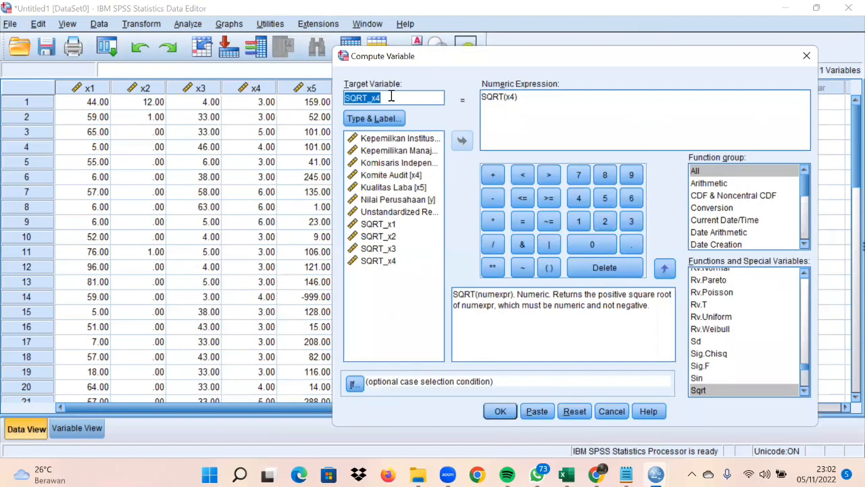
pyautogui.click(391, 97)
pyautogui.write('5')
pyautogui.doubleClick(510, 96)
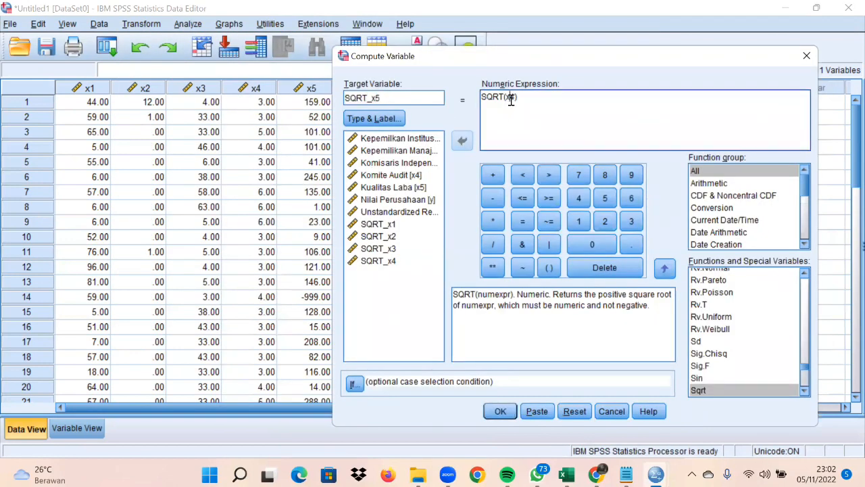
pyautogui.click(415, 188)
pyautogui.click(462, 145)
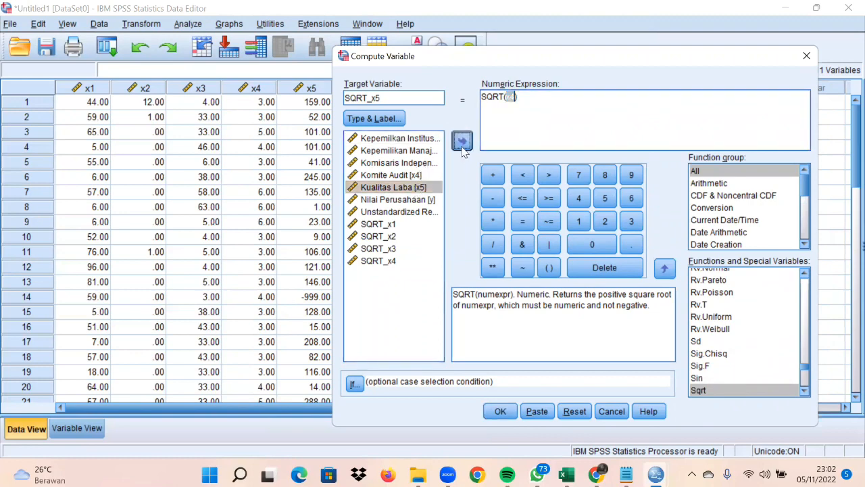
pyautogui.click(501, 411)
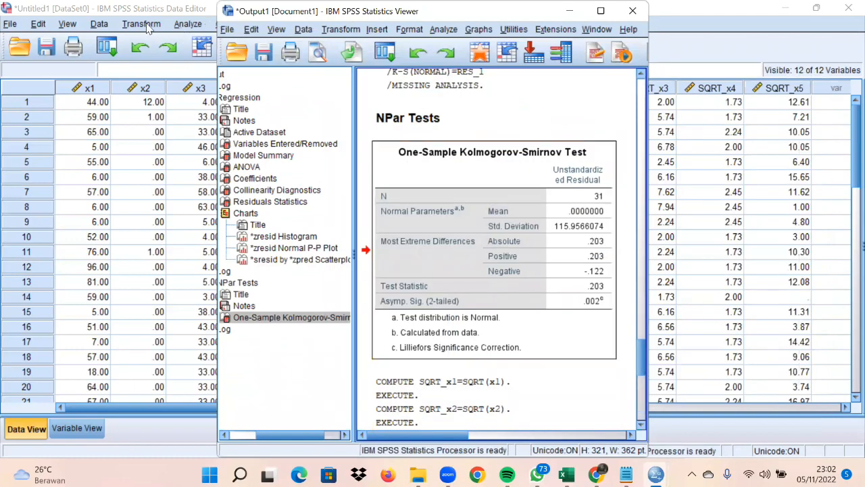
# - Compute a new variable SQRT_y with the expression SQRT(y), using Nilai Perusahaan, and check the transformed columns in the Data Editor
pyautogui.click(144, 23)
pyautogui.click(162, 43)
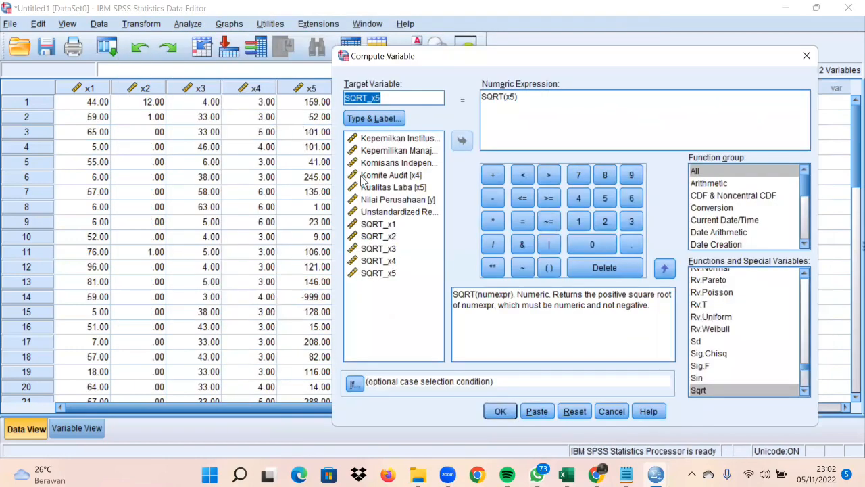
pyautogui.click(417, 93)
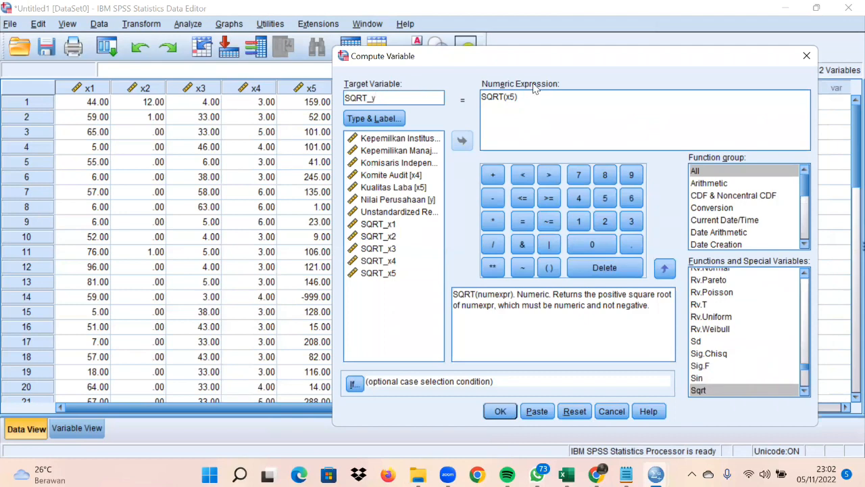
pyautogui.doubleClick(509, 97)
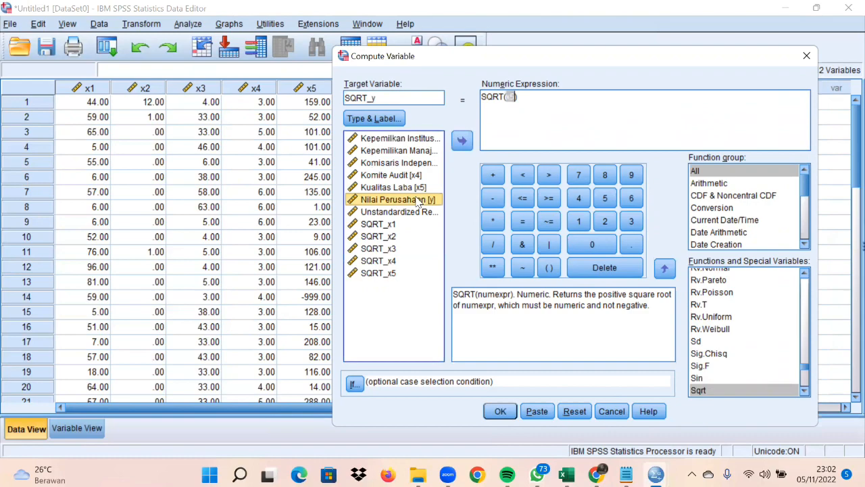
pyautogui.click(463, 141)
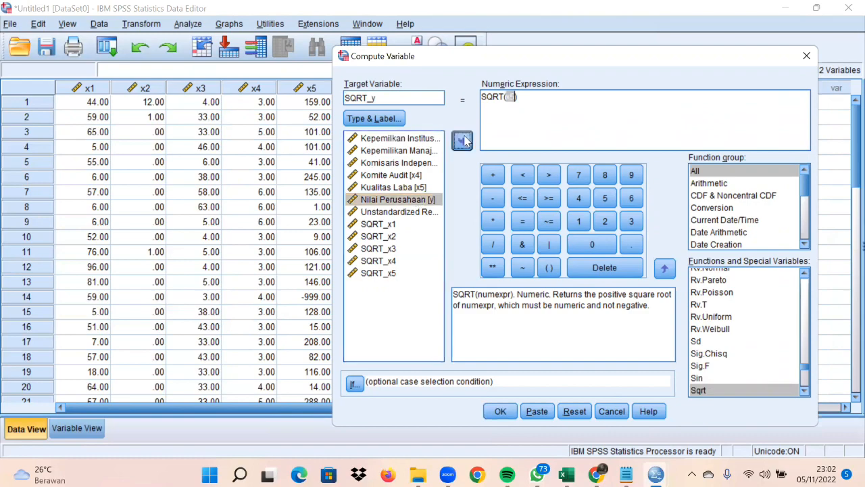
pyautogui.click(501, 411)
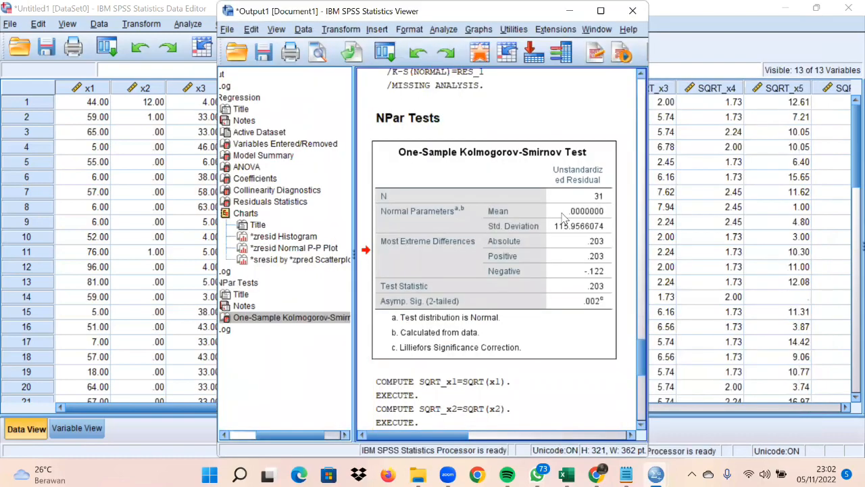
pyautogui.click(695, 224)
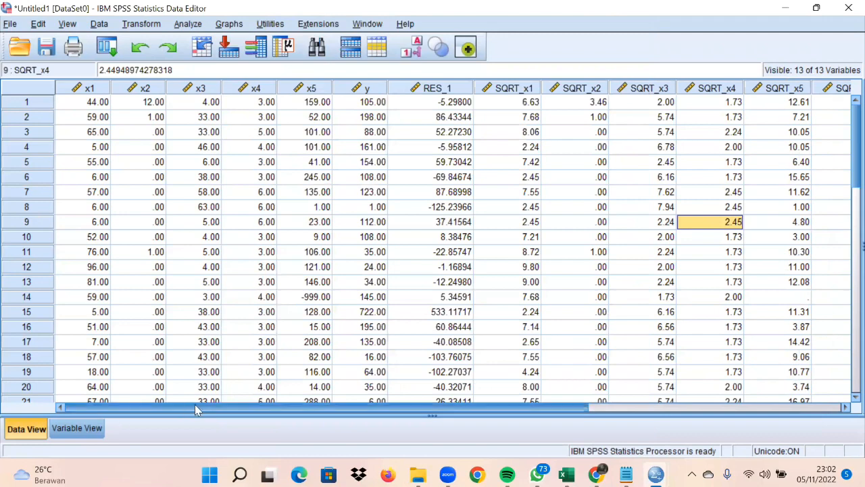
pyautogui.moveTo(195, 404); pyautogui.dragTo(304, 409)
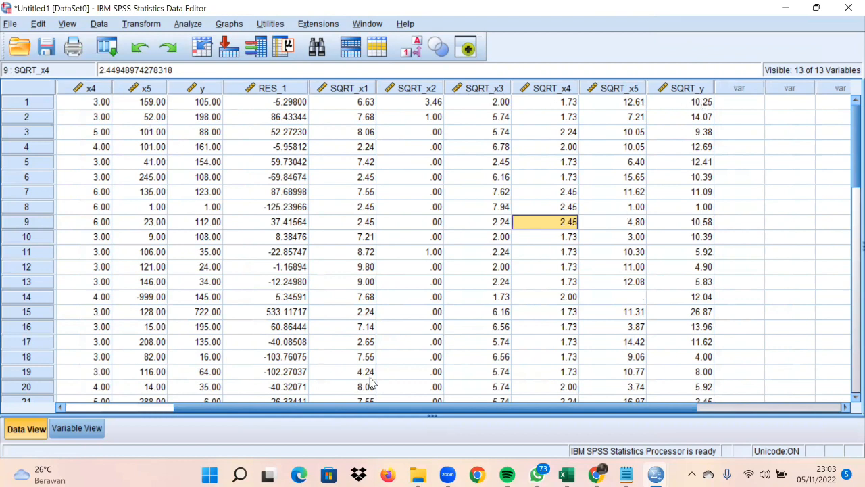
pyautogui.moveTo(303, 408); pyautogui.dragTo(189, 408)
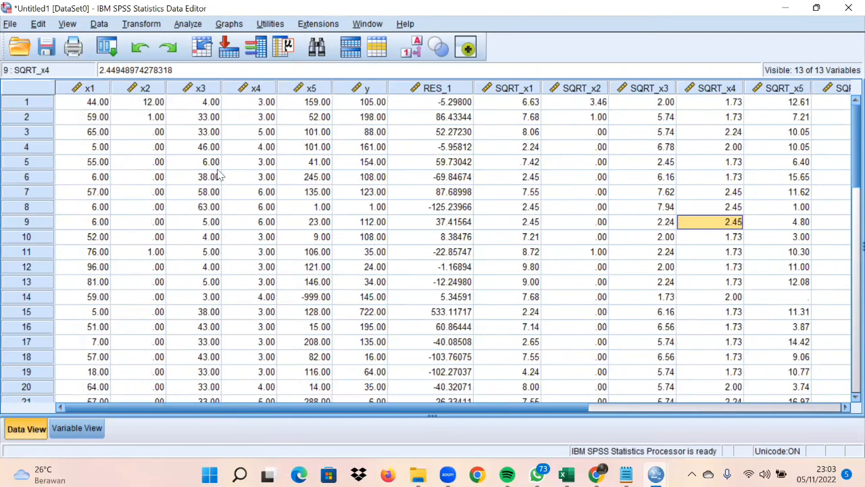
# - Start a Linear Regression with all previous settings reset and assign SQRT_y as the dependent variable
pyautogui.click(189, 25)
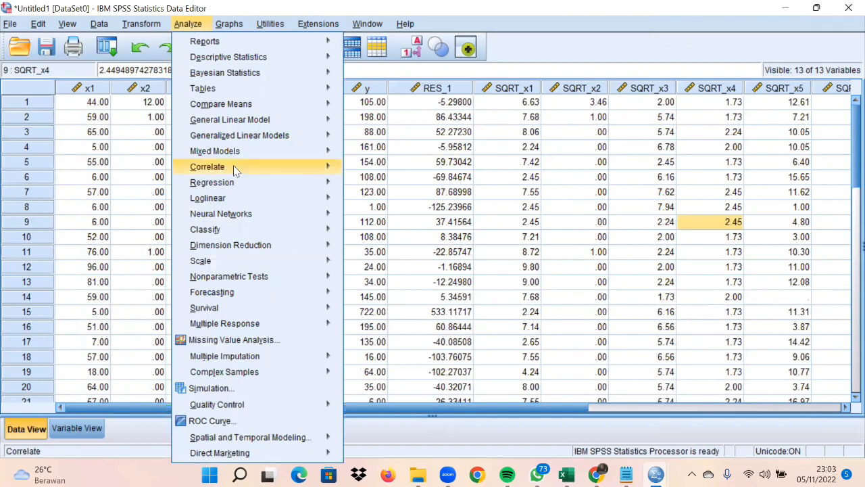
pyautogui.moveTo(277, 184)
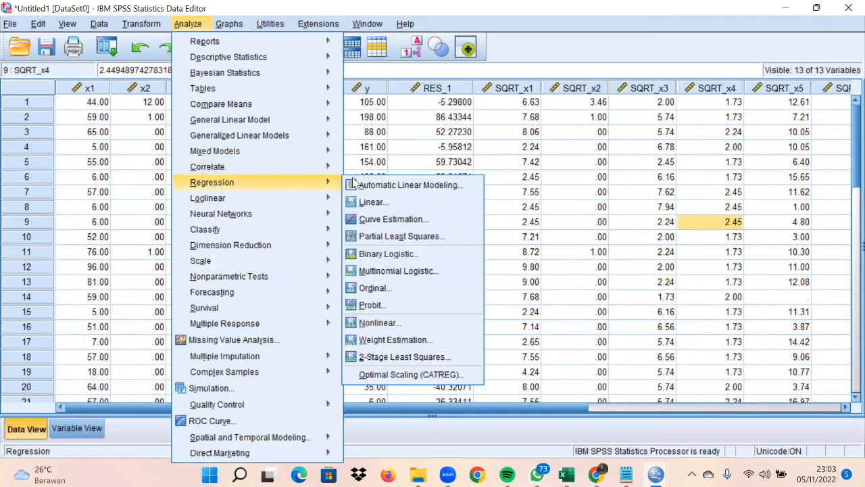
pyautogui.click(373, 203)
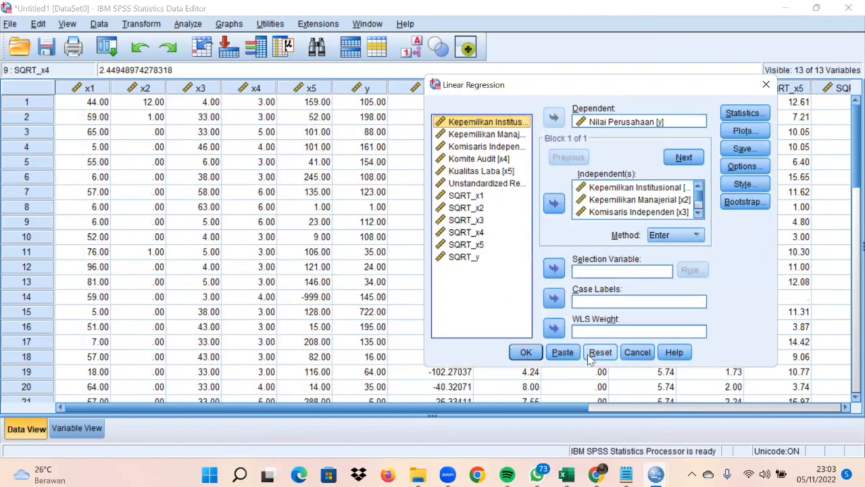
pyautogui.click(599, 353)
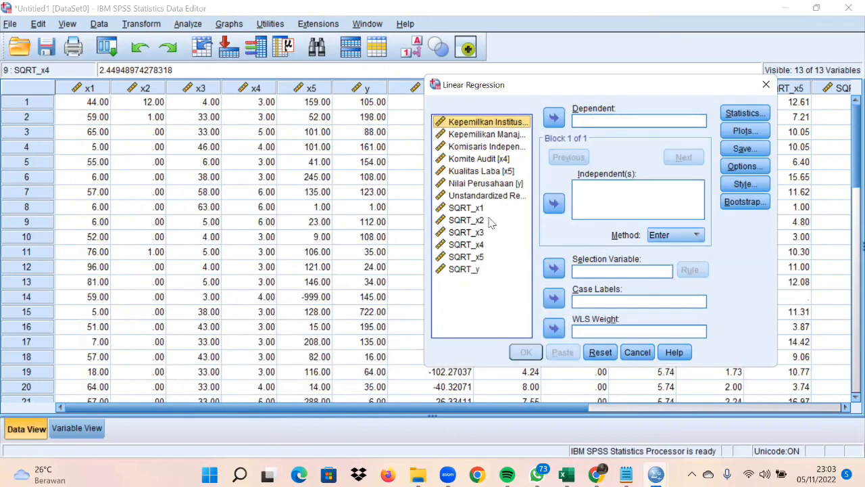
pyautogui.click(479, 271)
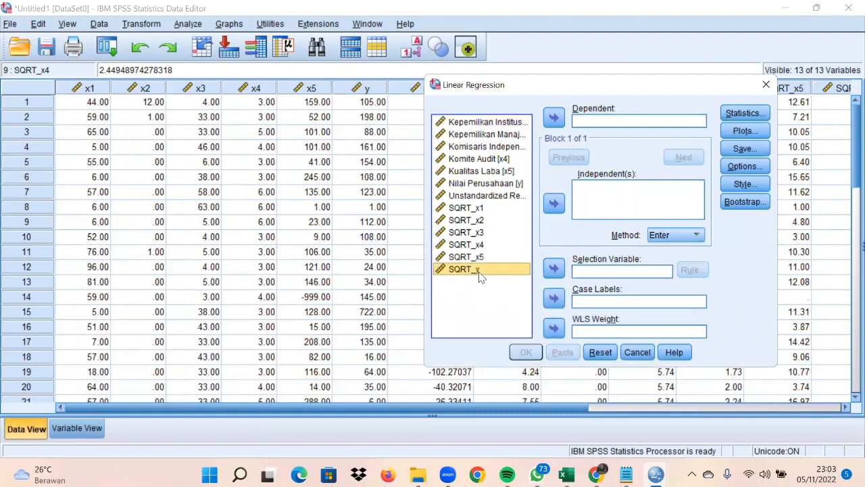
pyautogui.click(553, 117)
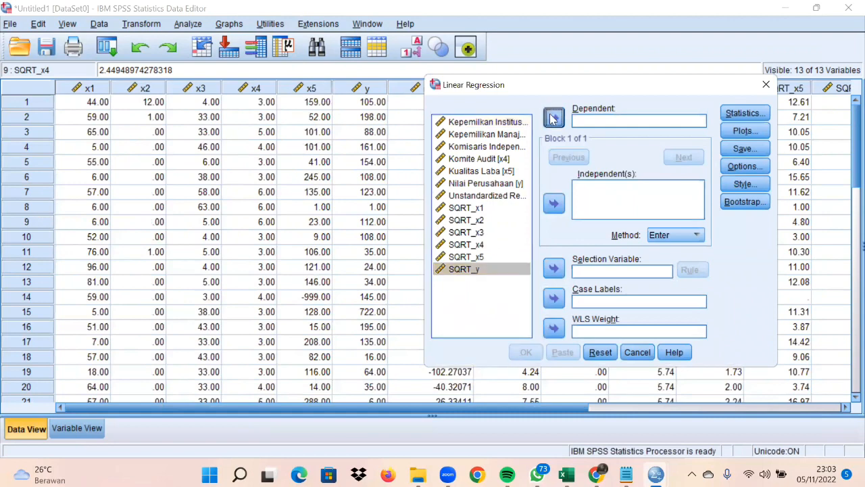
# - Add SQRT_x1, SQRT_x2, SQRT_x3, SQRT_x4 and SQRT_x5 as the regression's independent variables
pyautogui.click(457, 209)
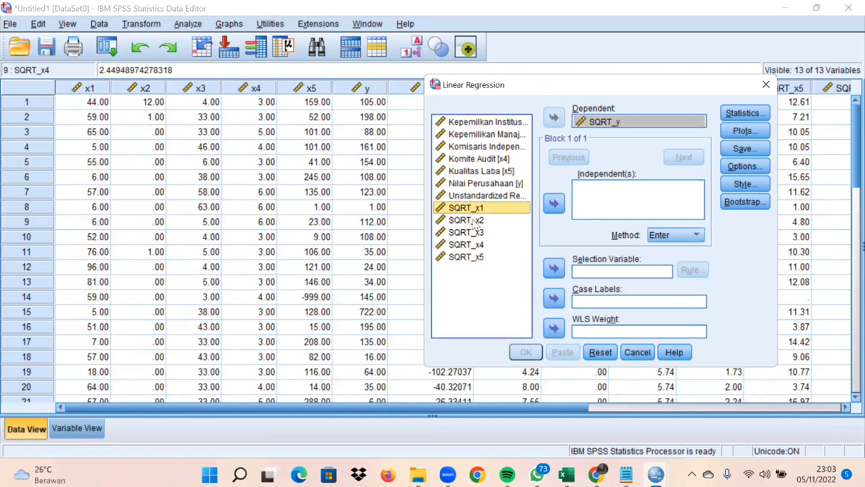
pyautogui.keyDown('ctrl'); pyautogui.click(473, 221); pyautogui.keyUp('ctrl')
pyautogui.keyDown('ctrl'); pyautogui.click(480, 233); pyautogui.keyUp('ctrl')
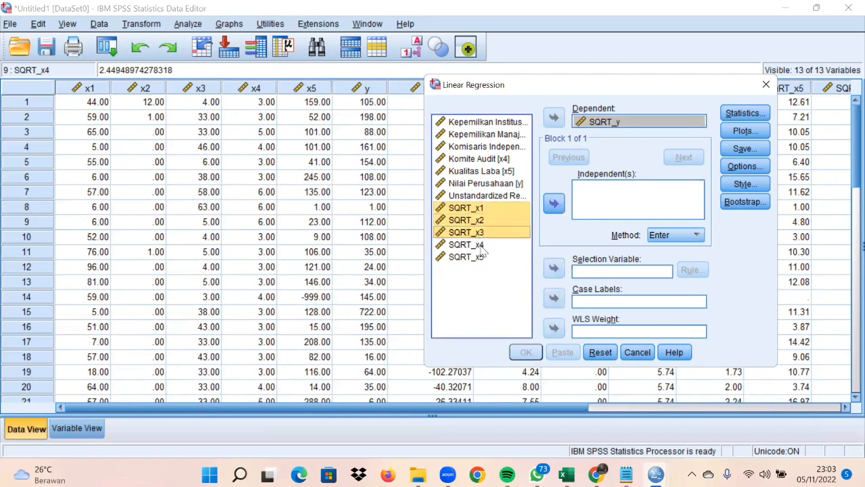
pyautogui.keyDown('ctrl'); pyautogui.click(480, 244); pyautogui.keyUp('ctrl')
pyautogui.keyDown('ctrl'); pyautogui.click(483, 258); pyautogui.keyUp('ctrl')
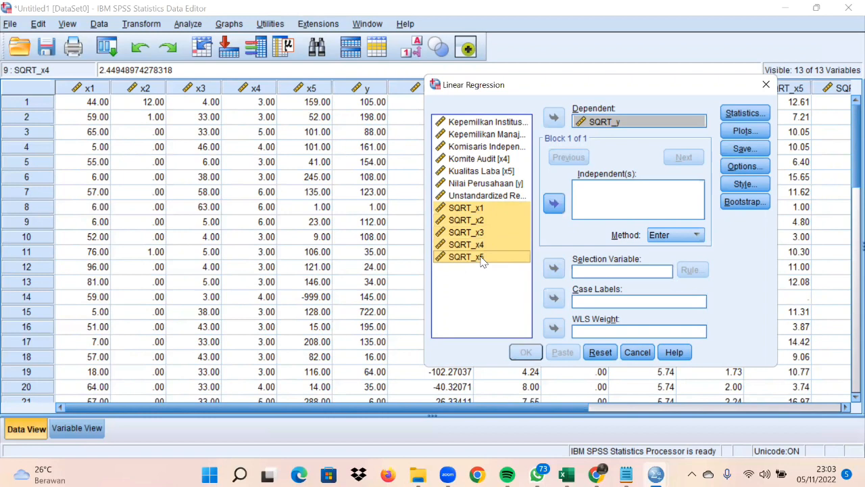
pyautogui.click(553, 211)
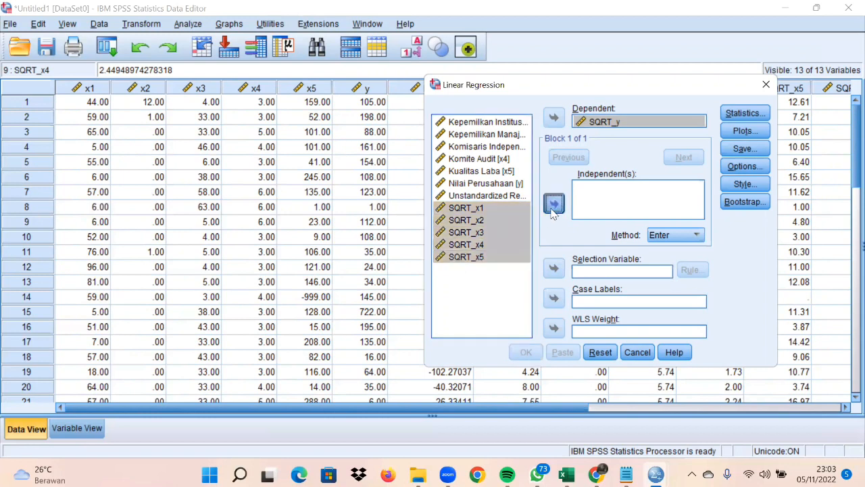
# - Include collinearity diagnostics in the linear regression statistics
pyautogui.click(742, 113)
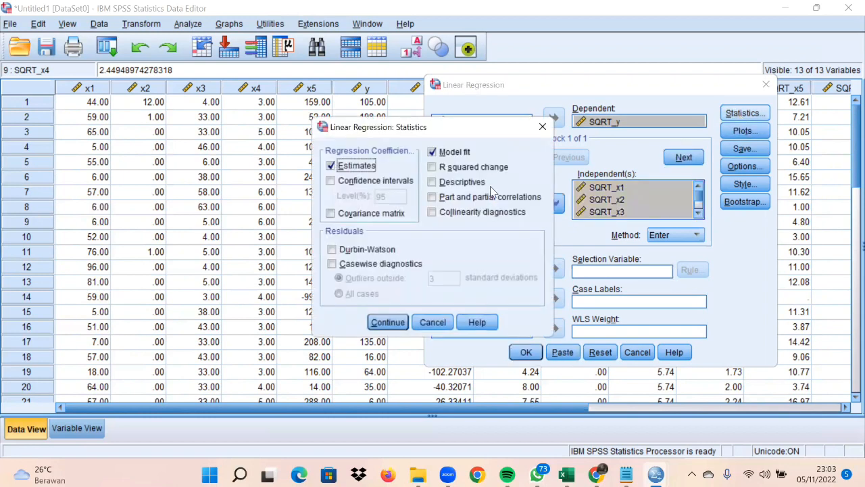
pyautogui.click(477, 214)
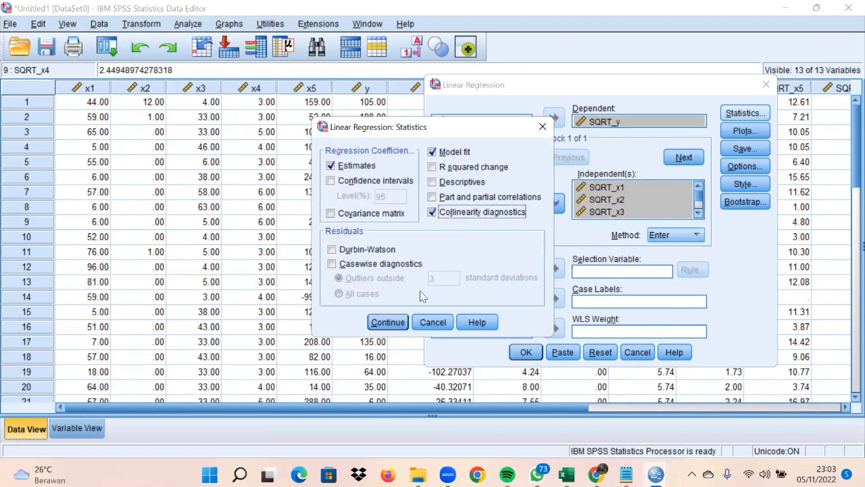
pyautogui.click(384, 323)
# - Set the regression to save unstandardized residuals, run it and look through the output tables
pyautogui.click(743, 149)
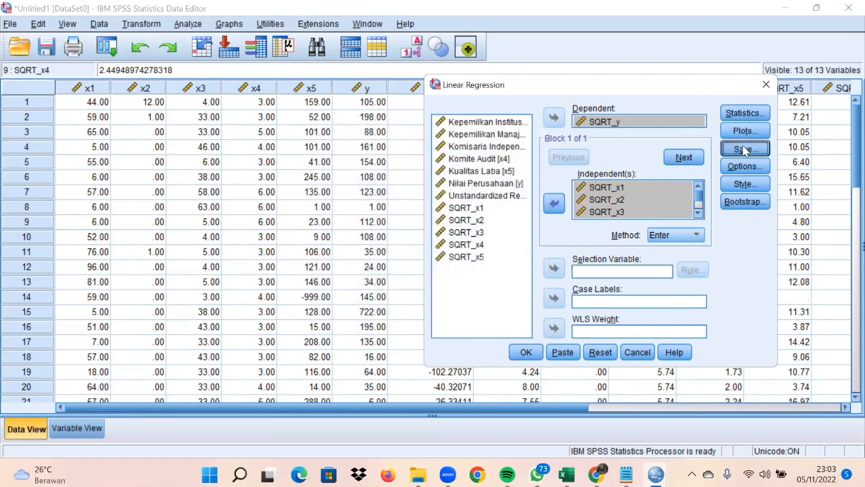
pyautogui.click(510, 74)
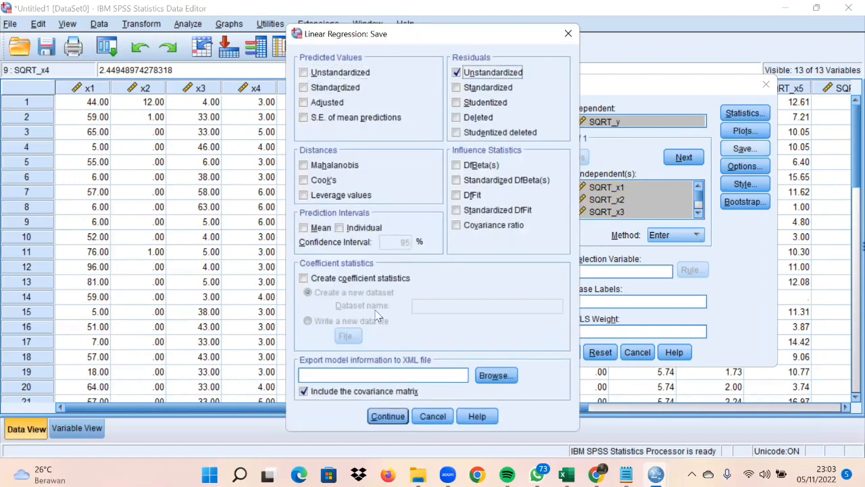
pyautogui.click(388, 416)
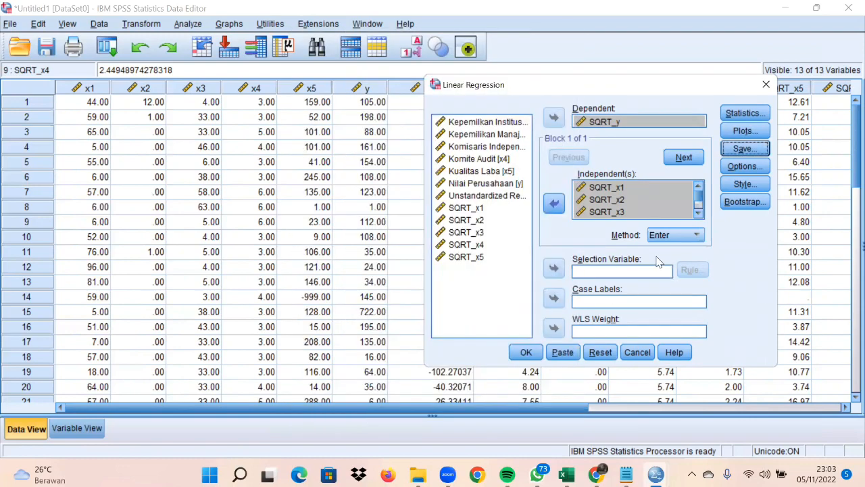
pyautogui.click(526, 353)
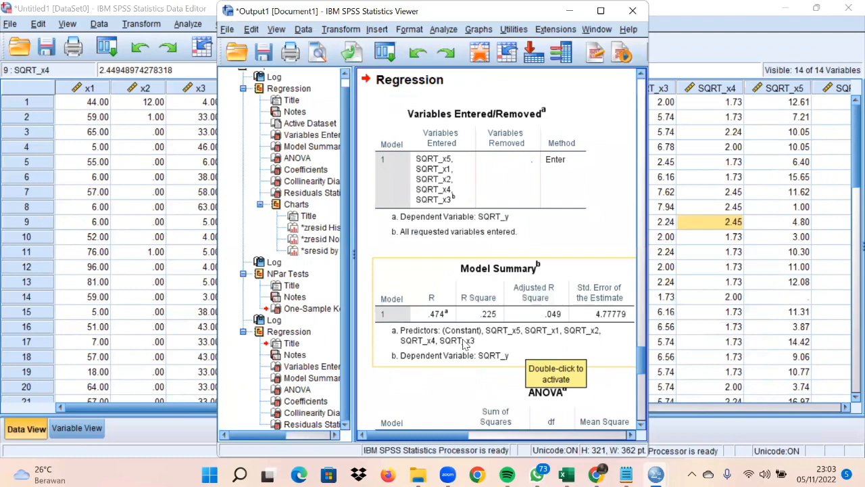
pyautogui.scroll(-10, 463, 344)
pyautogui.scroll(10, 464, 343)
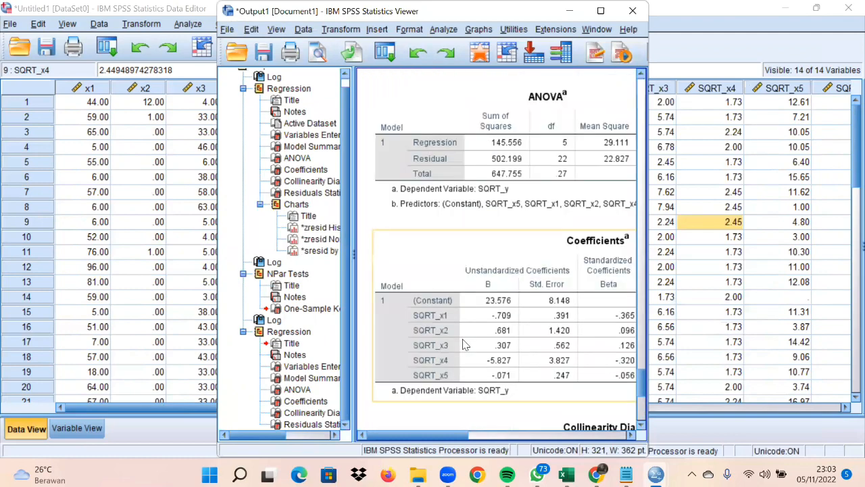
# - In the one-sample Kolmogorov-Smirnov test, replace the old residual in the test variable list with the unstandardized residual of the square-root regression
pyautogui.click(187, 25)
pyautogui.moveTo(241, 273)
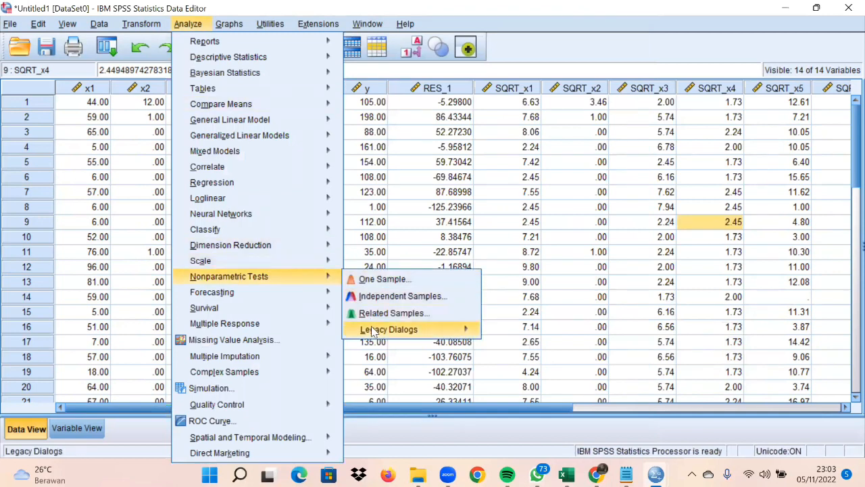
pyautogui.moveTo(371, 331)
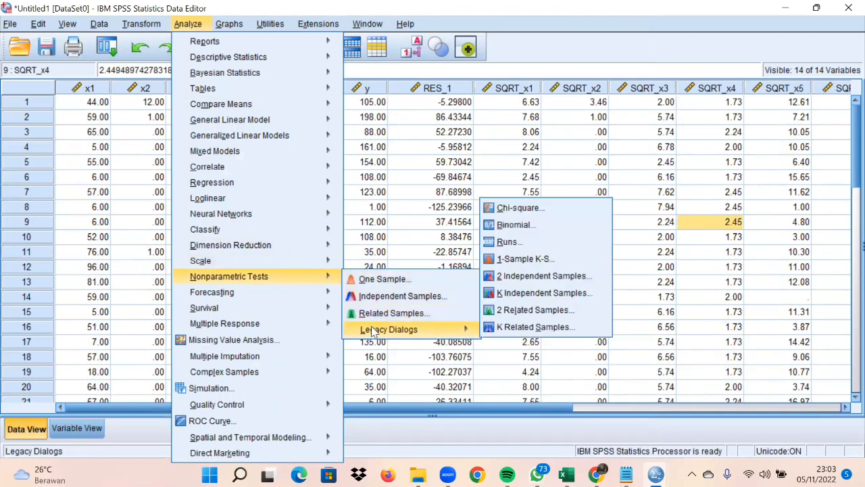
pyautogui.click(569, 258)
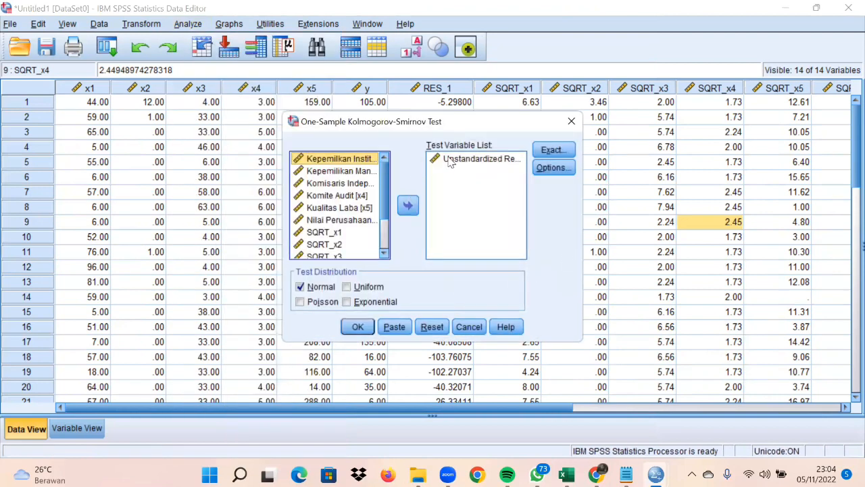
pyautogui.click(451, 161)
pyautogui.click(408, 206)
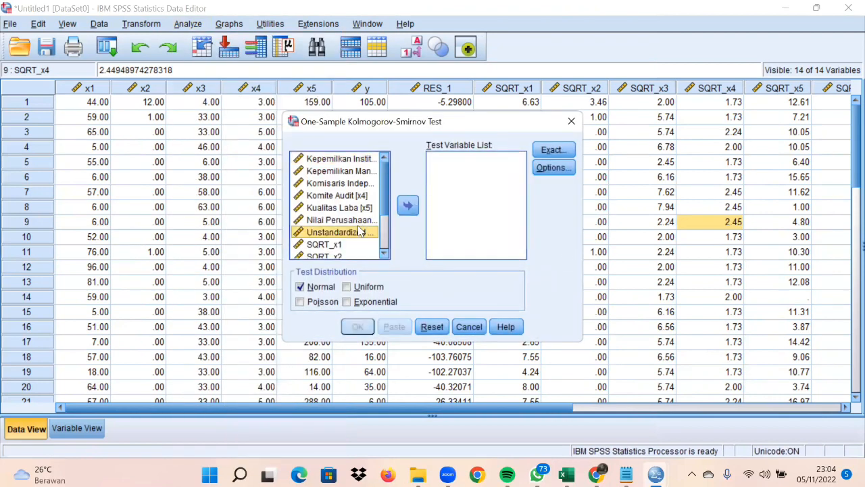
pyautogui.click(346, 252)
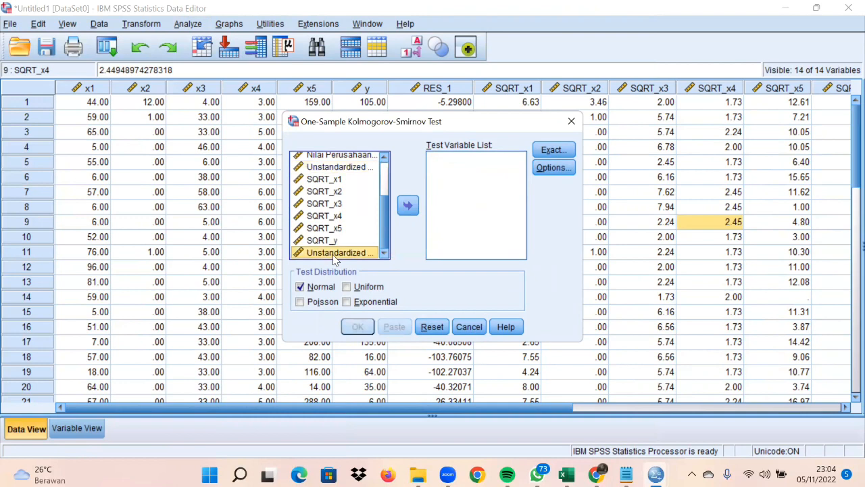
pyautogui.click(409, 205)
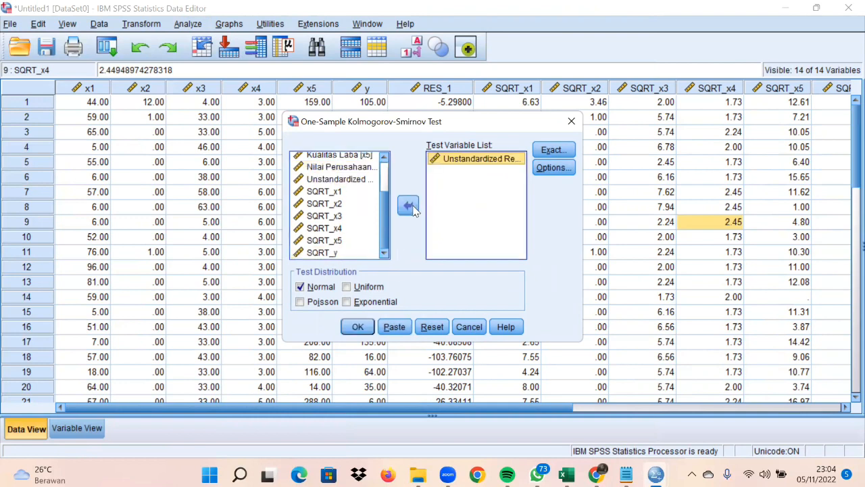
# - Run the one-sample Kolmogorov-Smirnov test and examine its result table in the maximised output viewer
pyautogui.click(357, 327)
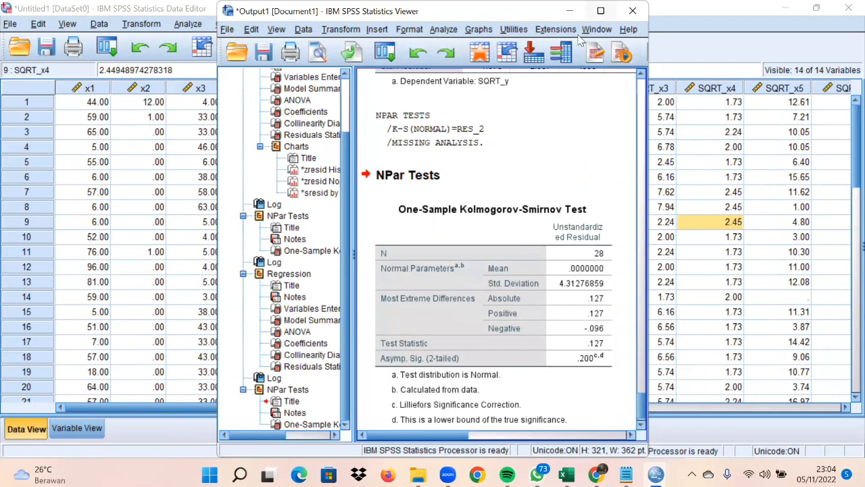
pyautogui.click(600, 11)
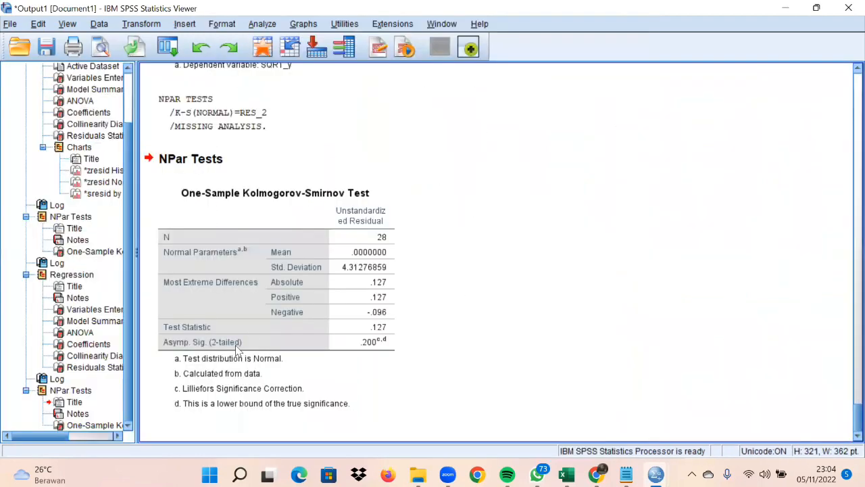
pyautogui.click(238, 349)
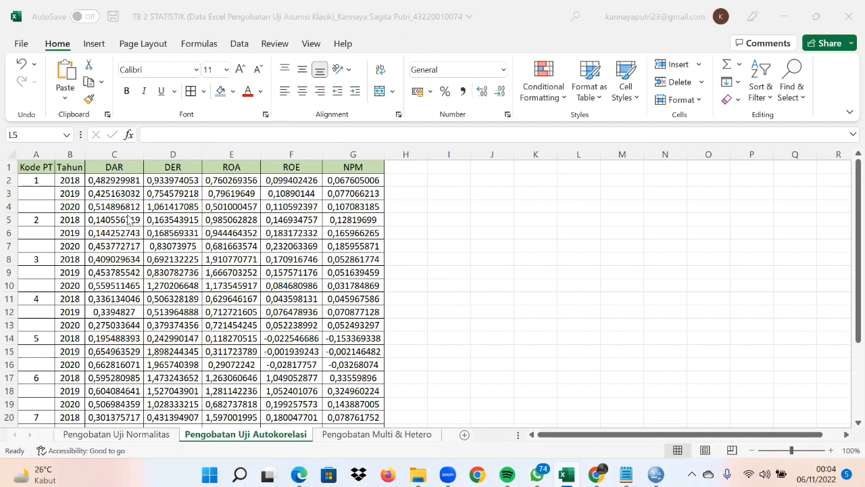
# - In the Excel workbook, look over the DAR, DER, ROA, ROE and NPM data on the Pengobatan Uji Autokorelasi sheet
pyautogui.scroll(-3, 130, 209)
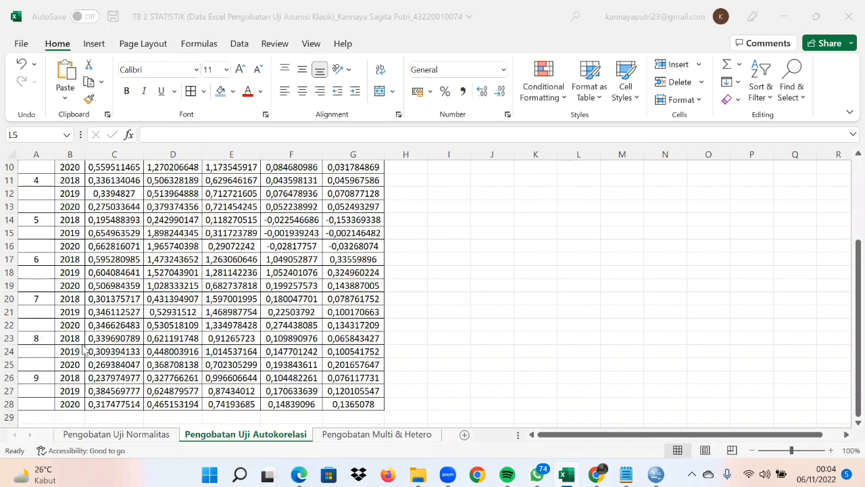
pyautogui.scroll(3, 84, 349)
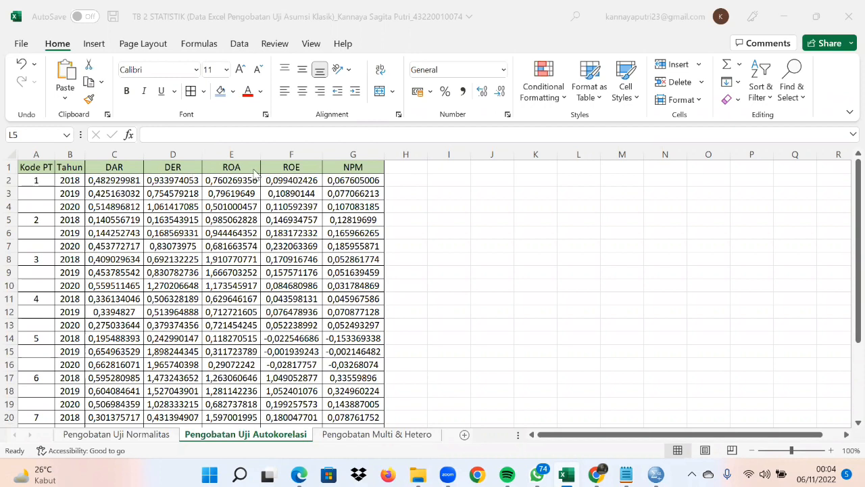
pyautogui.click(103, 161)
pyautogui.click(103, 162)
pyautogui.press('Right')
pyautogui.press('Right')
pyautogui.press('Right')
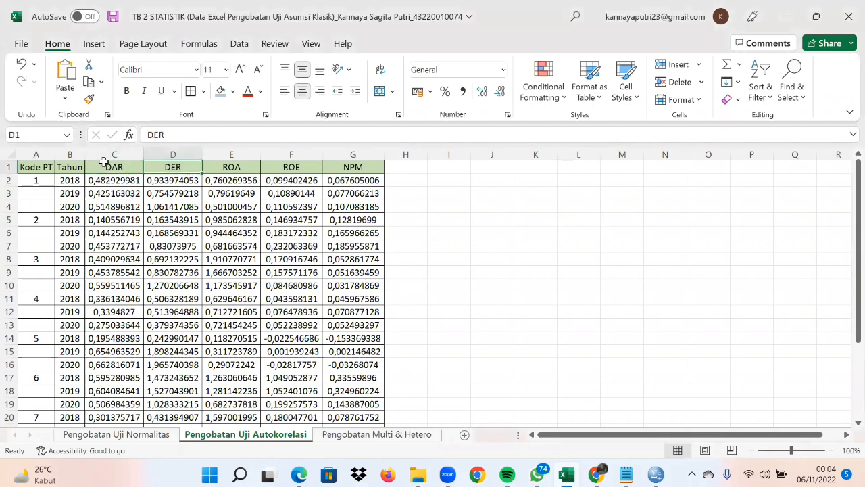
pyautogui.press('Right')
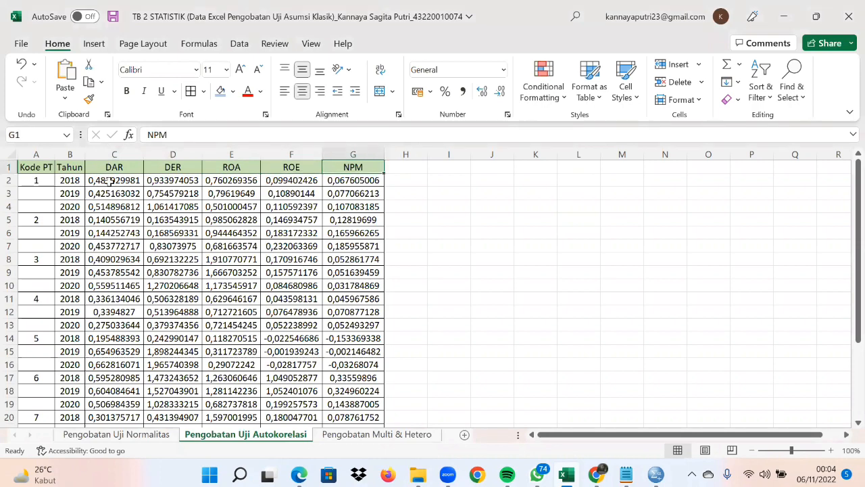
# - Copy the values in C2:G28 and switch to the empty SPSS dataset with variables X1 to X4 and Y
pyautogui.moveTo(111, 181); pyautogui.dragTo(363, 415)
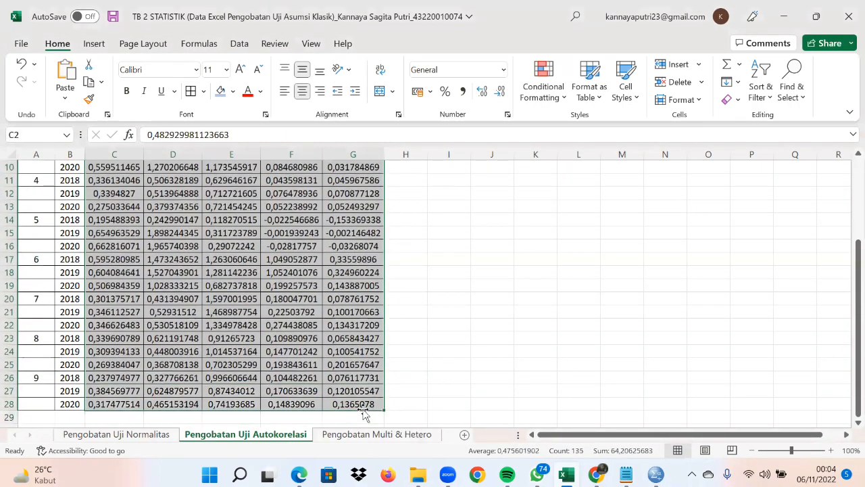
pyautogui.rightClick(263, 254)
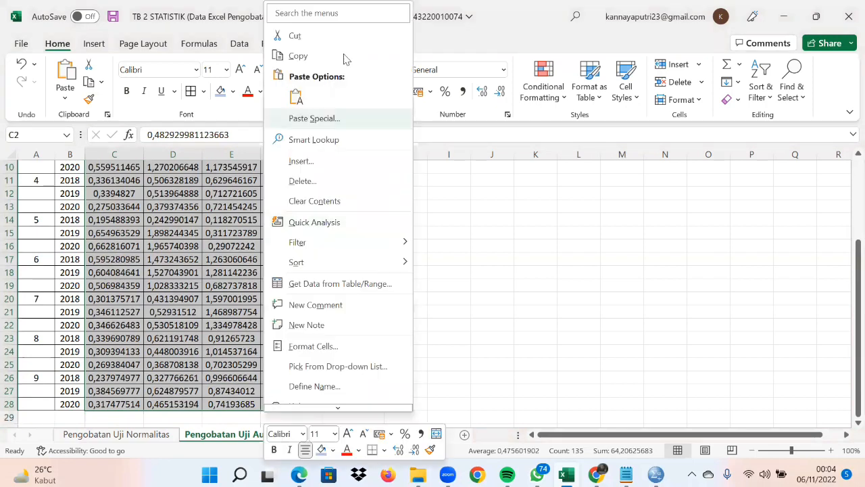
pyautogui.click(343, 63)
pyautogui.scroll(3, 537, 324)
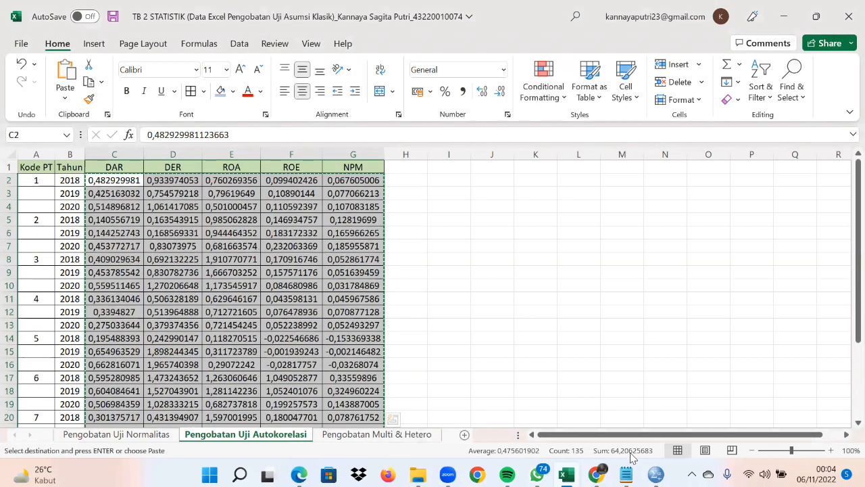
pyautogui.moveTo(656, 474)
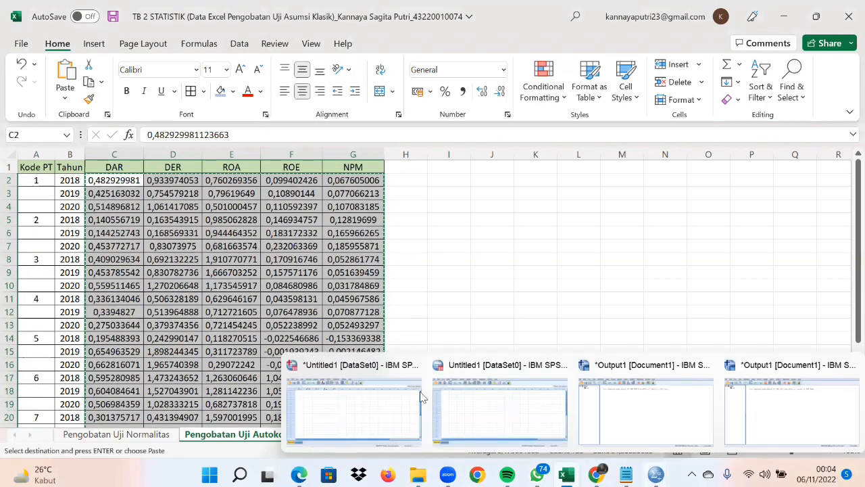
pyautogui.click(389, 407)
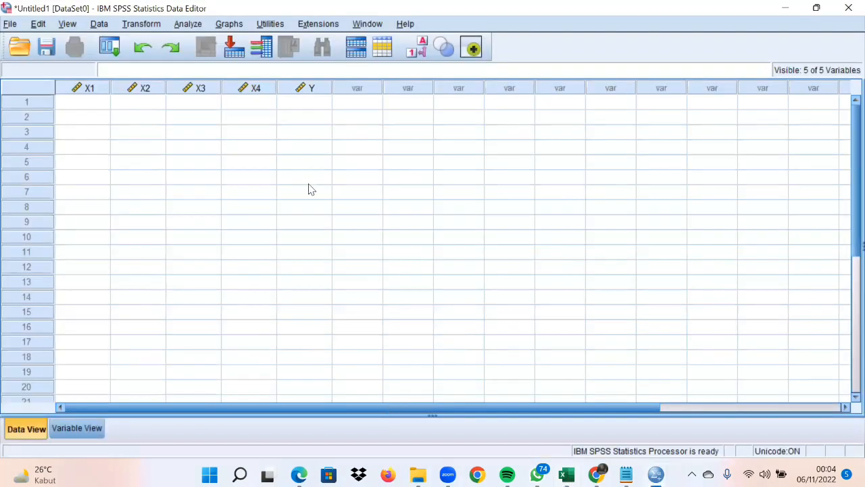
# - Check the dataset's variable definitions and paste the copied values starting at row 1 of X1
pyautogui.click(86, 436)
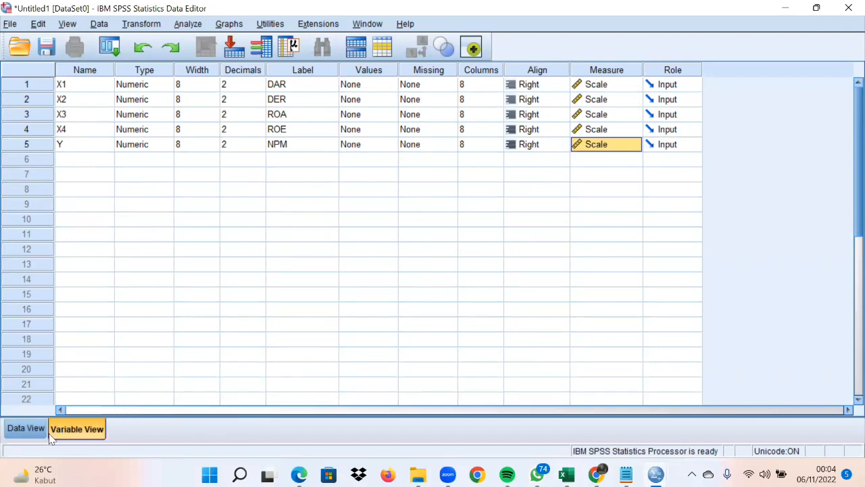
pyautogui.click(30, 434)
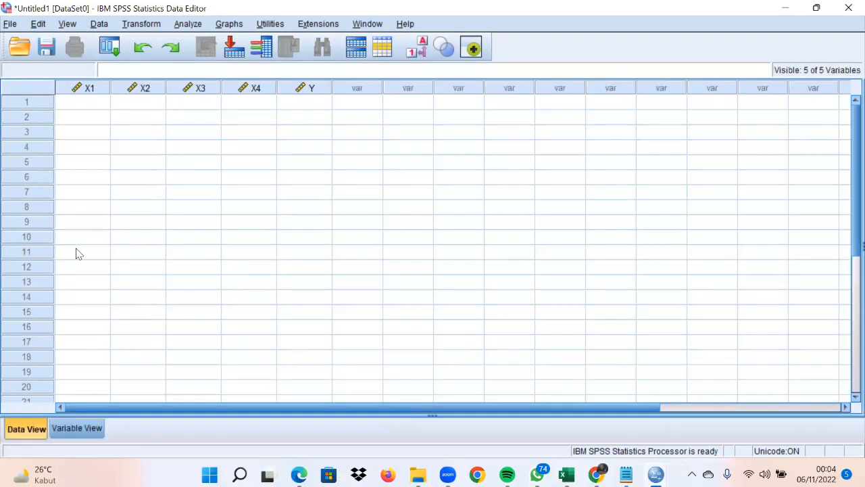
pyautogui.click(68, 106)
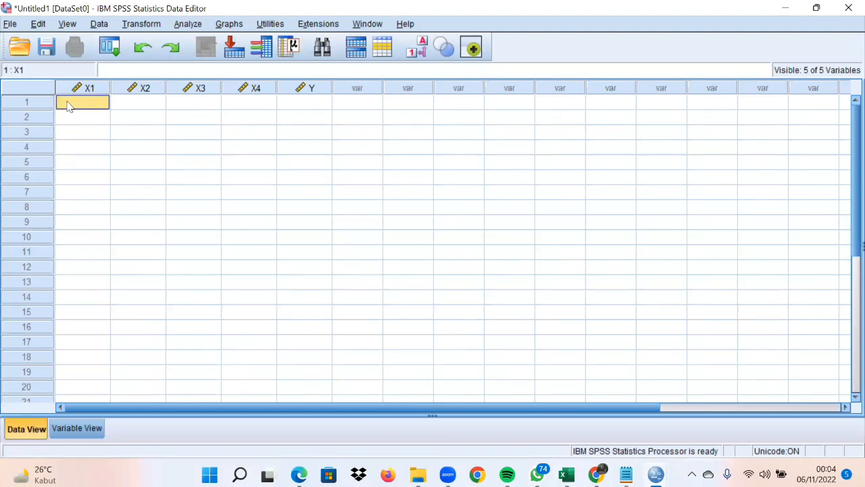
pyautogui.rightClick(69, 103)
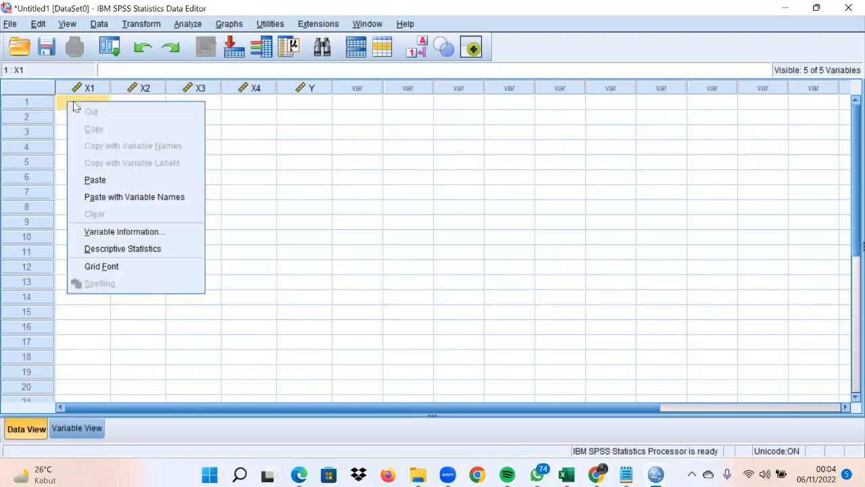
pyautogui.click(96, 180)
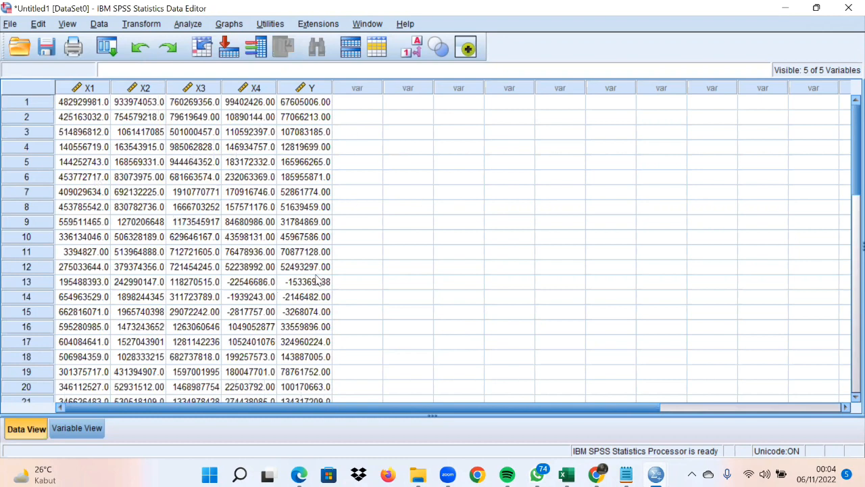
pyautogui.scroll(-3, 303, 285)
pyautogui.scroll(3, 302, 285)
# - Start a linear regression with NPM [Y] as the dependent variable
pyautogui.click(192, 25)
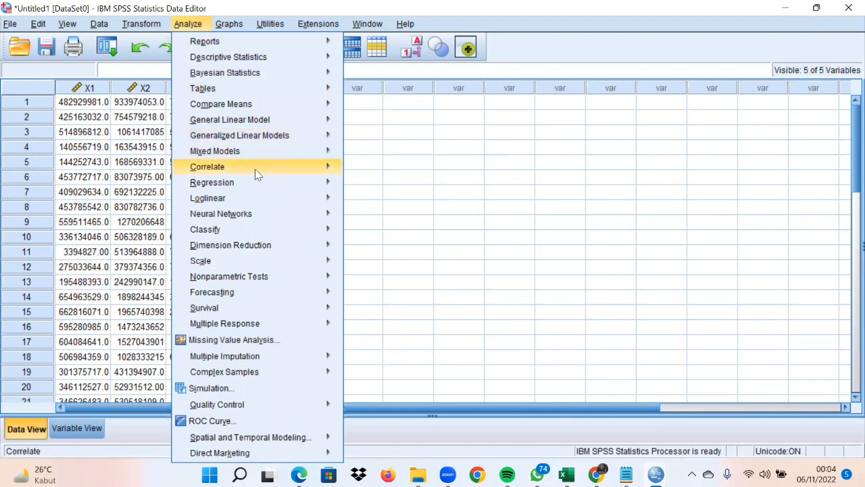
pyautogui.moveTo(280, 186)
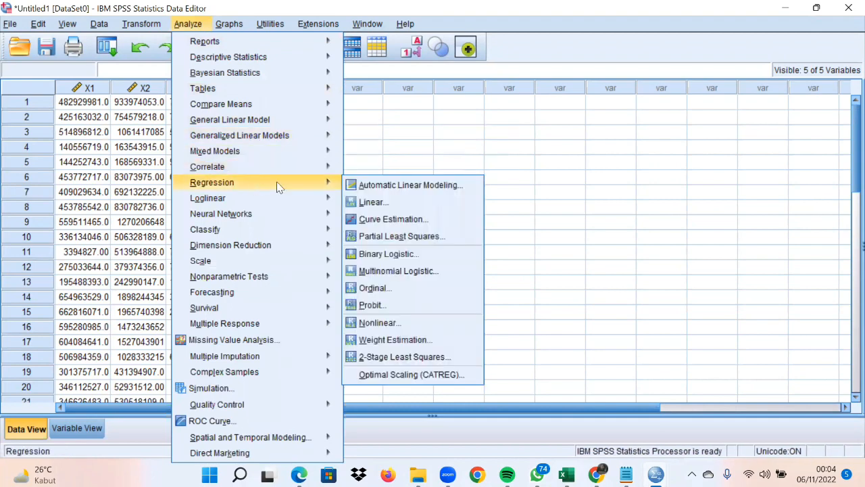
pyautogui.click(371, 203)
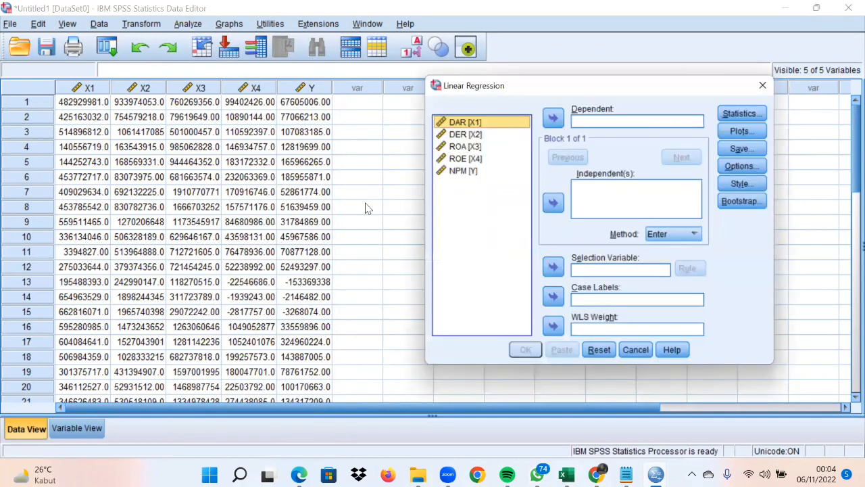
pyautogui.click(476, 173)
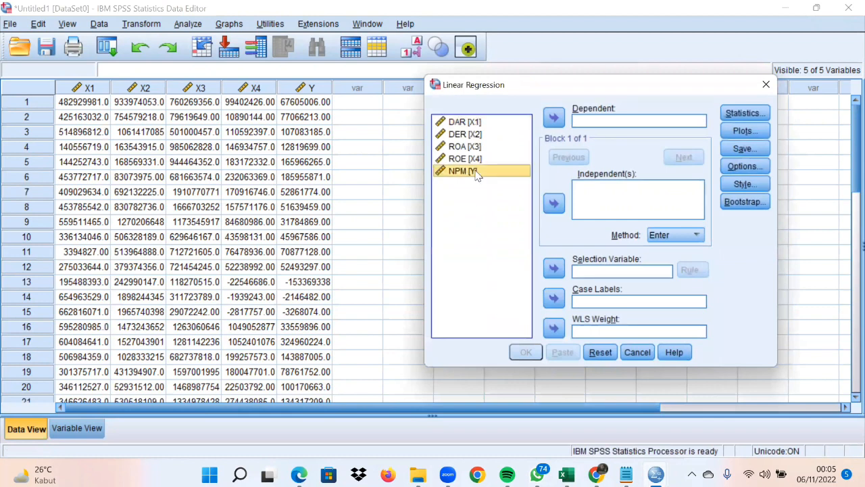
pyautogui.click(553, 118)
# - Add DAR [X1], DER [X2], ROA [X3] and ROE [X4] as the regression's independent variables
pyautogui.click(477, 124)
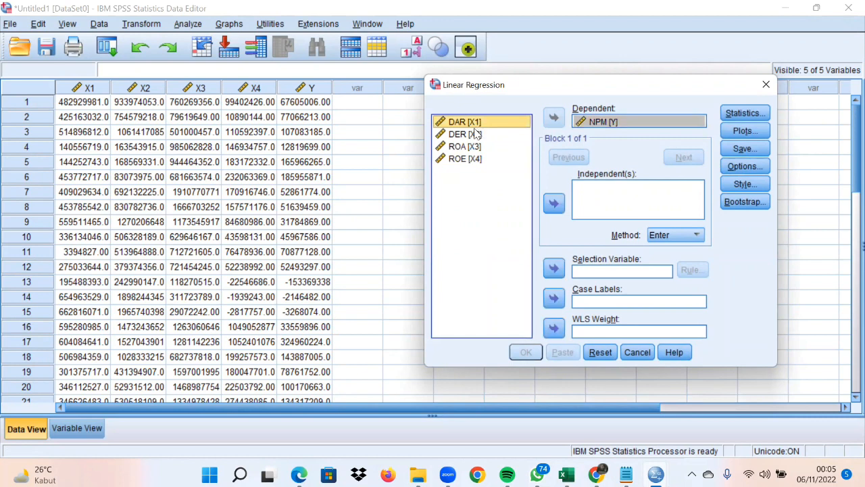
pyautogui.keyDown('shift'); pyautogui.click(476, 134); pyautogui.keyUp('shift')
pyautogui.keyDown('shift'); pyautogui.click(476, 146); pyautogui.keyUp('shift')
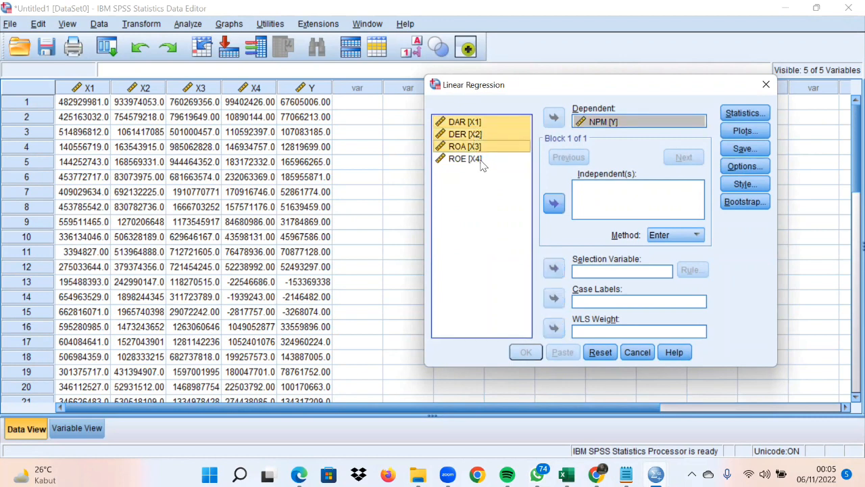
pyautogui.keyDown('shift'); pyautogui.click(474, 159); pyautogui.keyUp('shift')
pyautogui.click(554, 203)
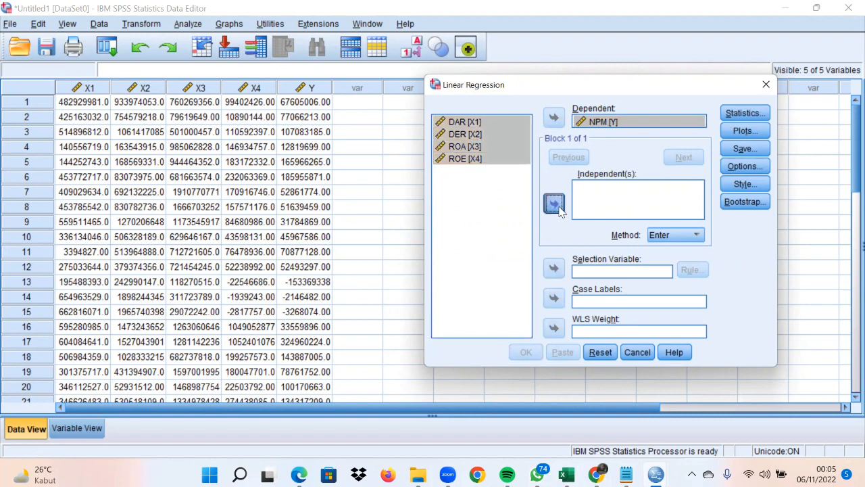
# - Include the Durbin-Watson residual test in the linear regression statistics
pyautogui.click(745, 113)
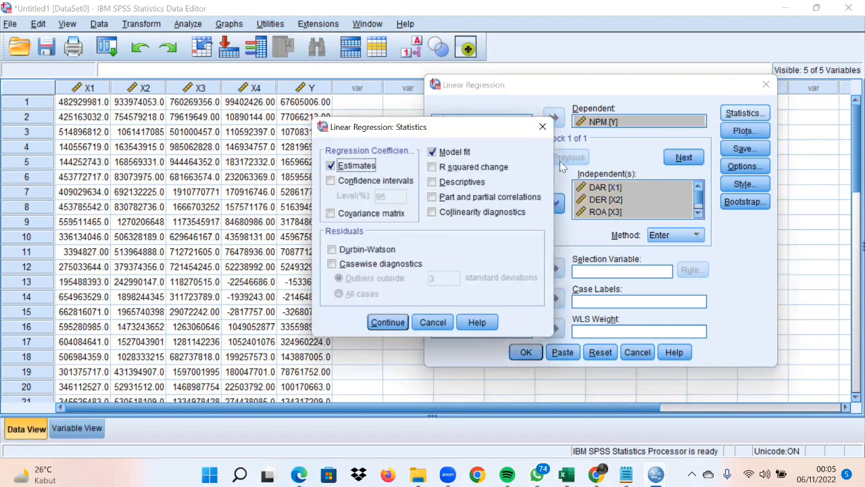
pyautogui.click(369, 251)
pyautogui.click(388, 323)
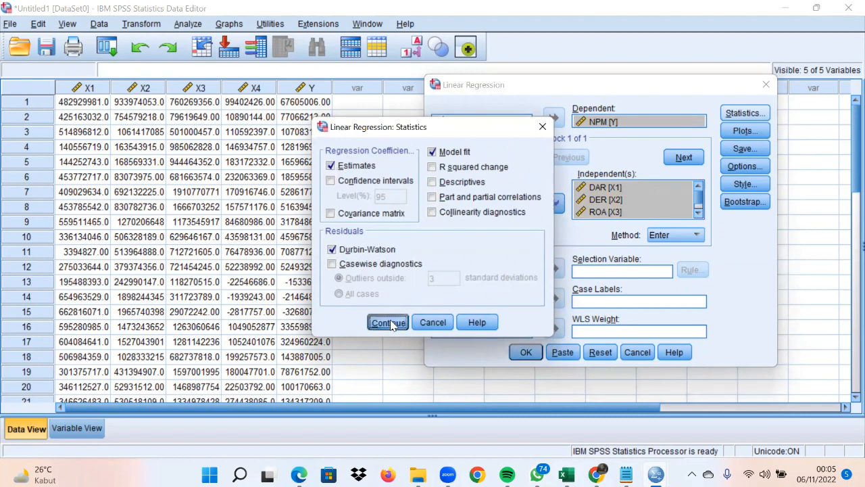
# - Set the regression of NPM to save unstandardized residuals and run it
pyautogui.click(742, 150)
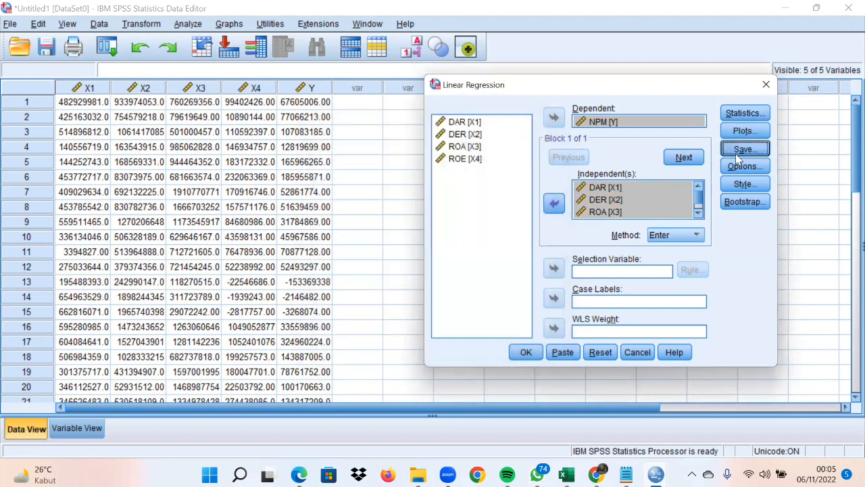
pyautogui.click(457, 73)
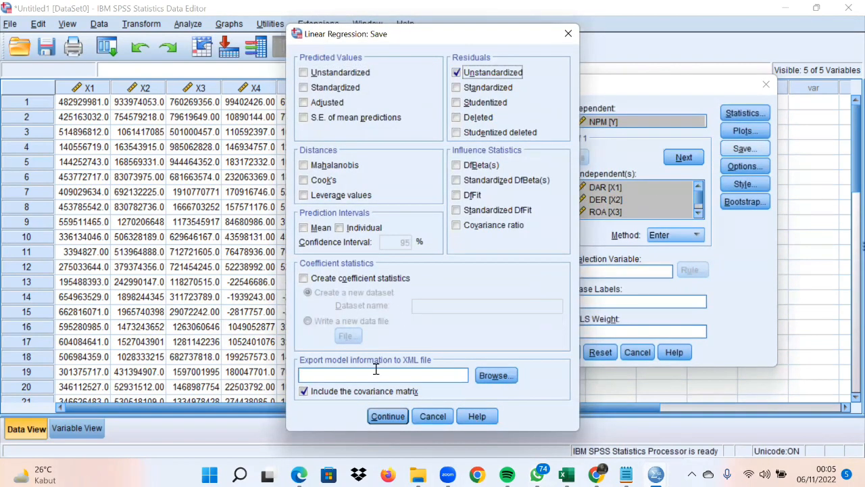
pyautogui.click(388, 416)
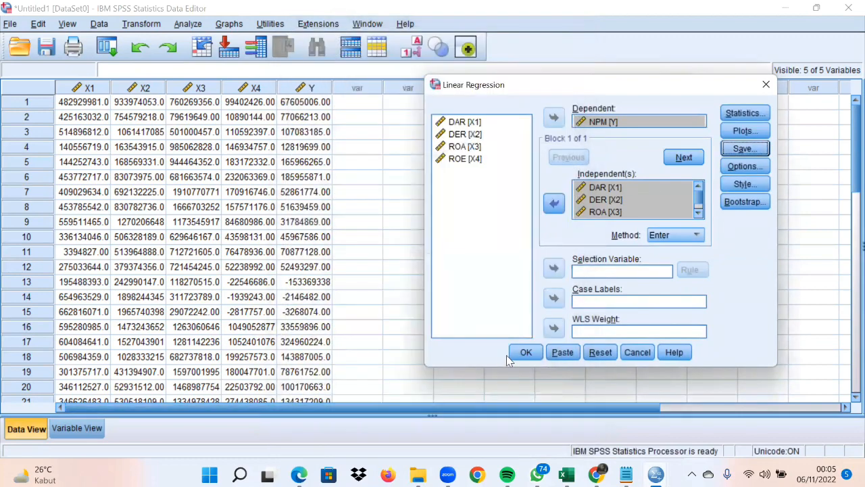
pyautogui.click(526, 353)
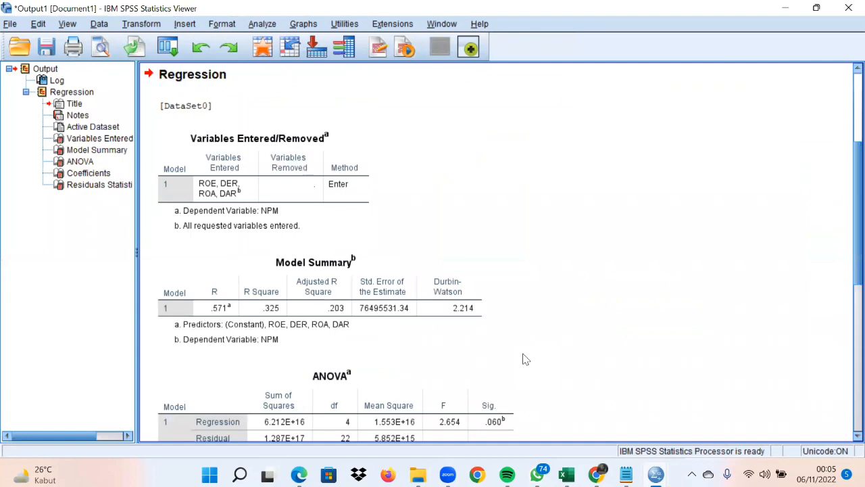
# - Look through the regression output and examine the Durbin-Watson value in the Model Summary table
pyautogui.scroll(-5, 526, 359)
pyautogui.scroll(6, 526, 360)
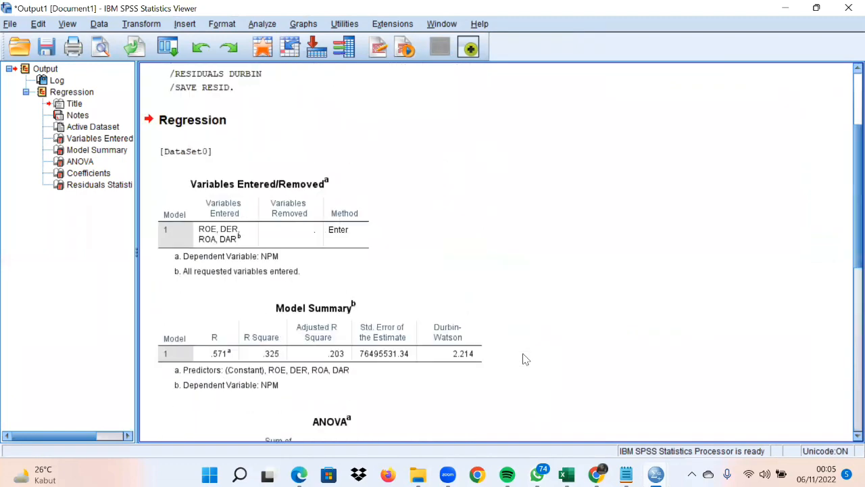
pyautogui.scroll(1, 526, 359)
pyautogui.scroll(-4, 524, 340)
pyautogui.click(574, 113)
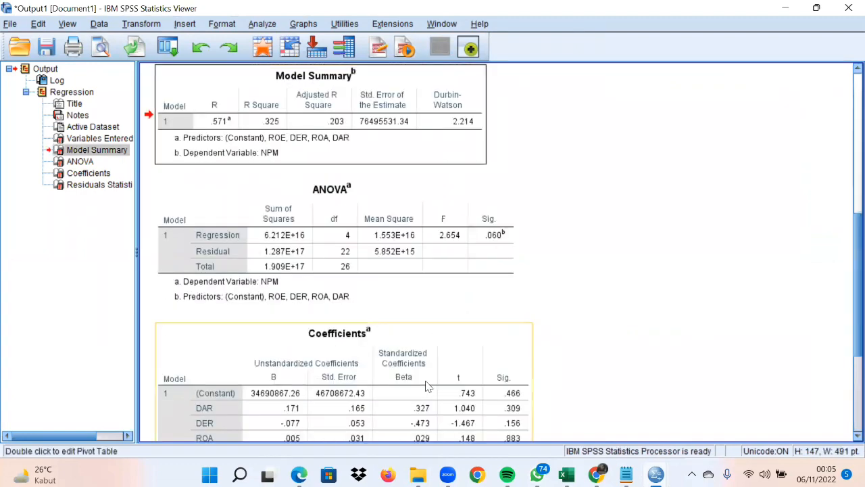
pyautogui.scroll(2, 574, 112)
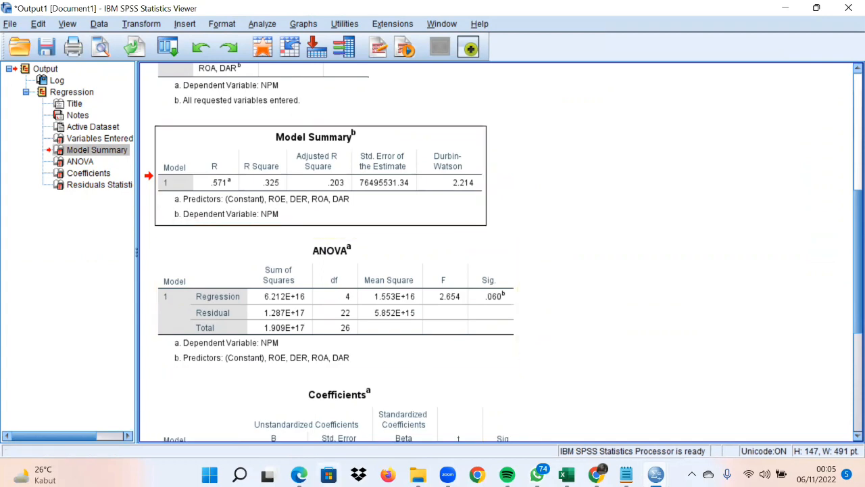
# - Switch to Microsoft Edge and view the Durbin-Watson table PDF in a maximised window
pyautogui.moveTo(299, 475)
pyautogui.click(300, 409)
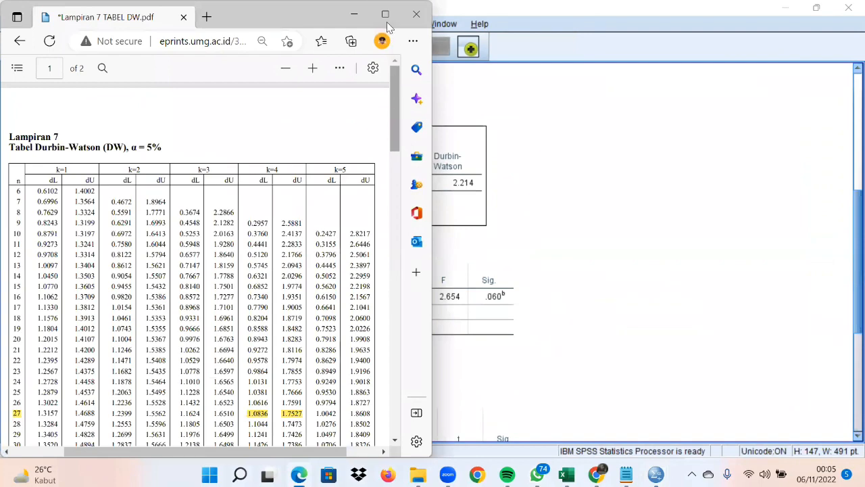
pyautogui.click(386, 14)
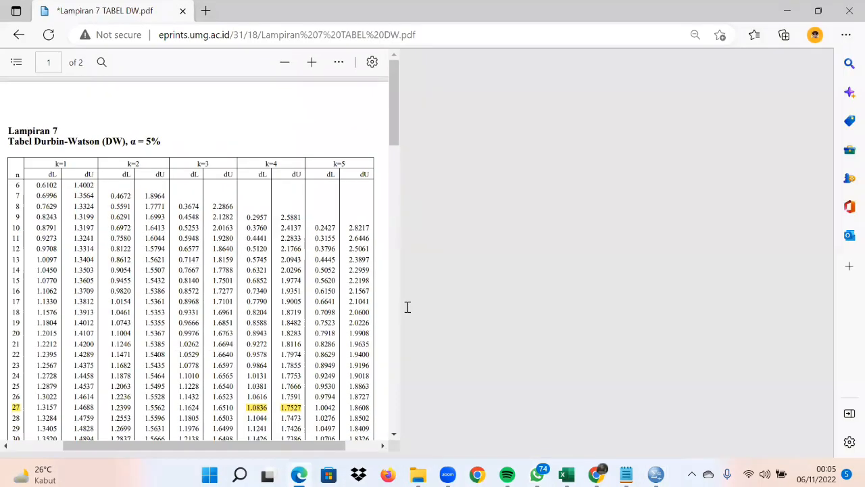
# - Look up the dL and dU values for k=4 and n=27 in the Durbin-Watson table
pyautogui.scroll(-2, 548, 322)
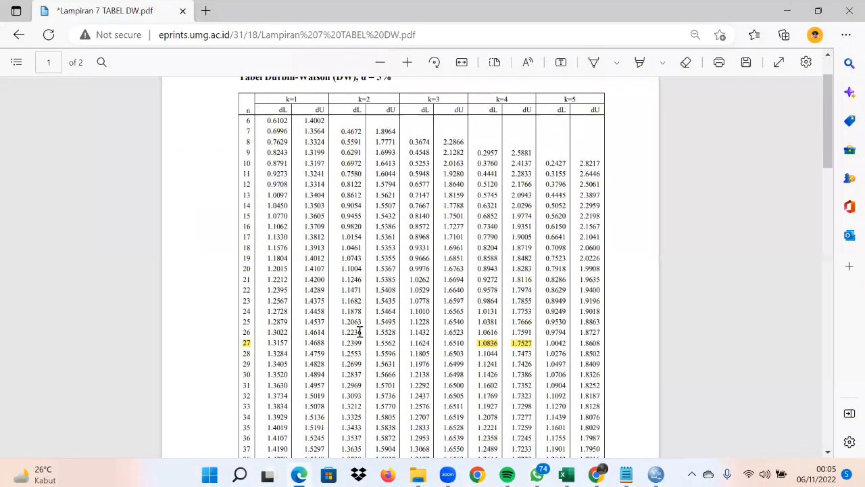
pyautogui.scroll(2, 484, 226)
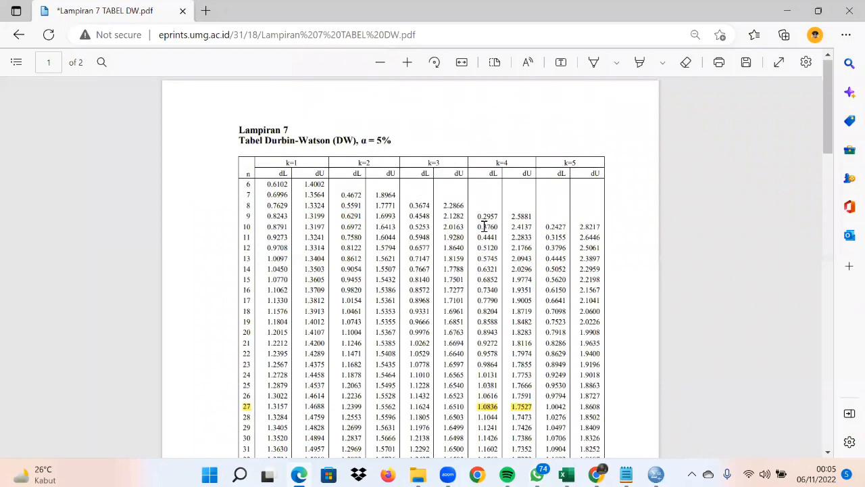
pyautogui.scroll(-1, 484, 227)
pyautogui.moveTo(518, 123); pyautogui.dragTo(486, 121)
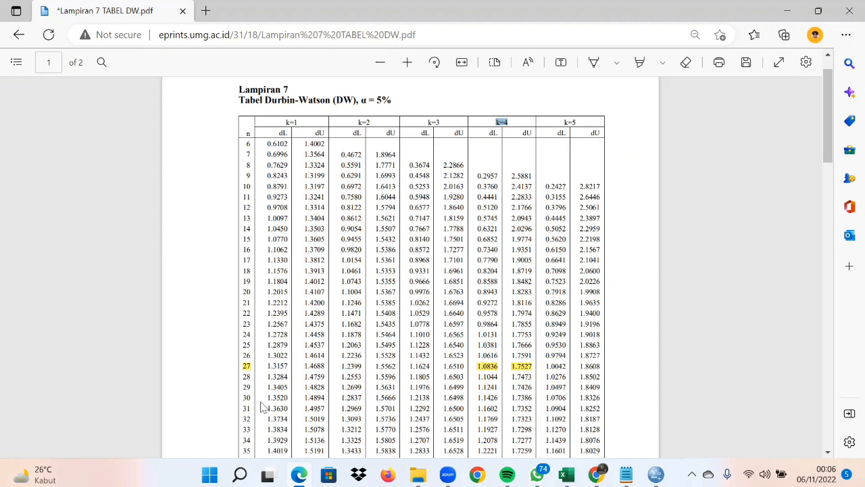
pyautogui.click(491, 369)
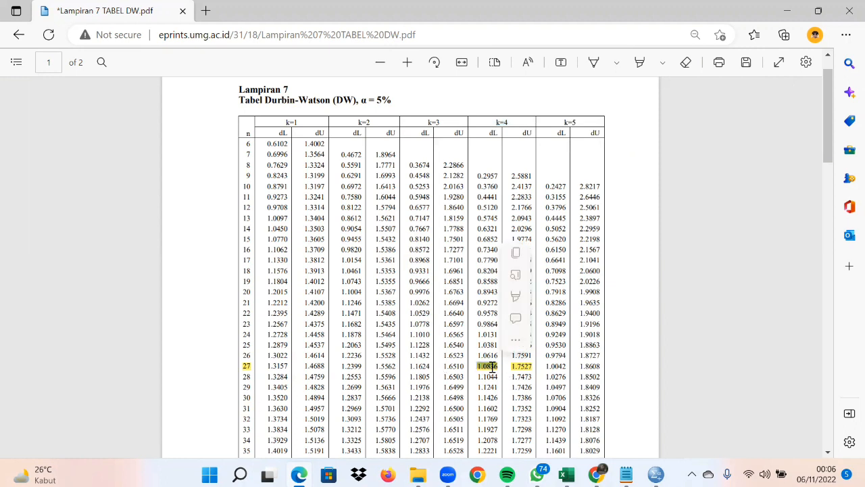
pyautogui.click(498, 390)
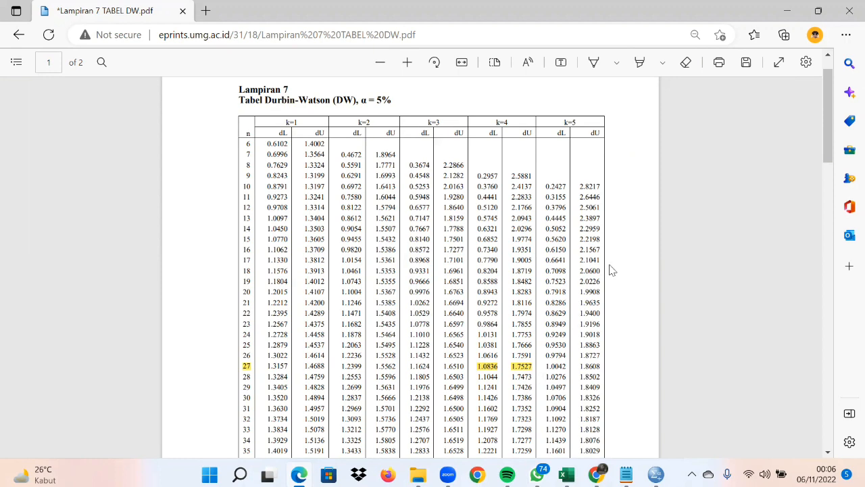
# - Switch back to the SPSS data editor and start computing a new variable with the target name LAG_RES
pyautogui.click(789, 11)
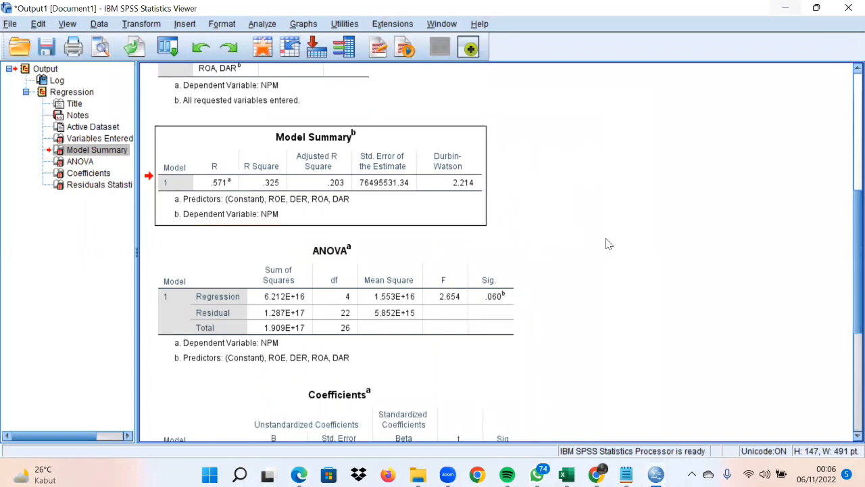
pyautogui.click(783, 10)
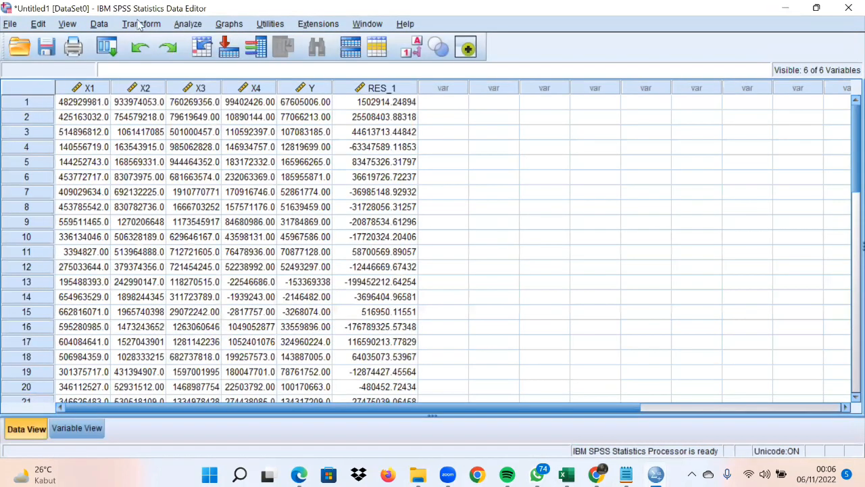
pyautogui.click(137, 24)
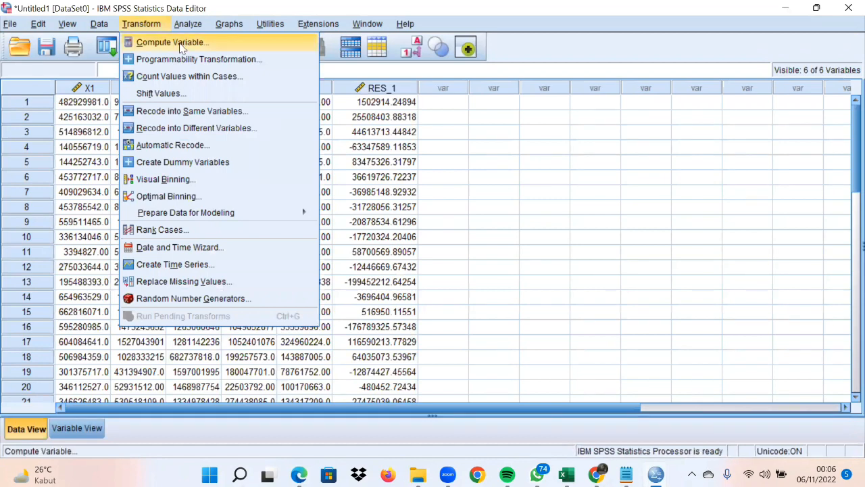
pyautogui.click(173, 43)
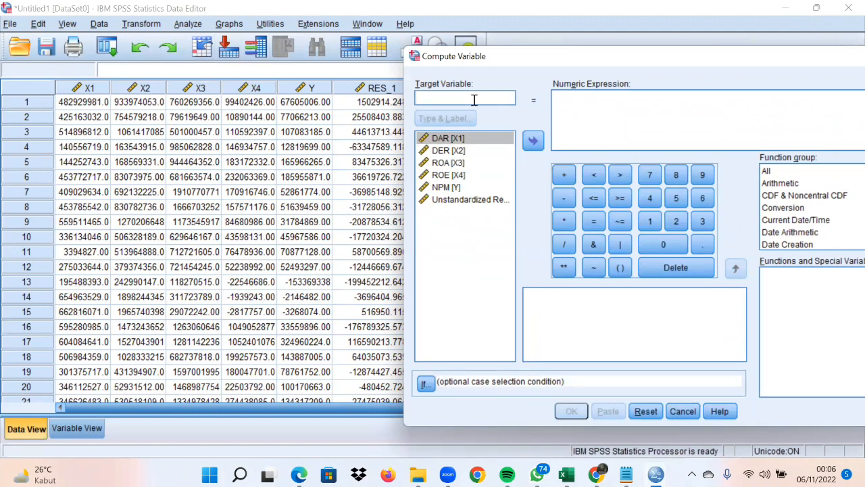
pyautogui.press('capslock')
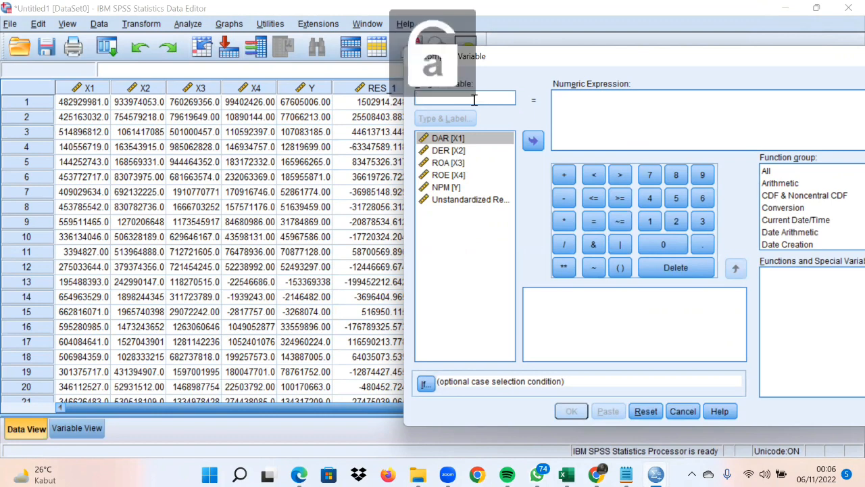
pyautogui.write('LAG_RES')
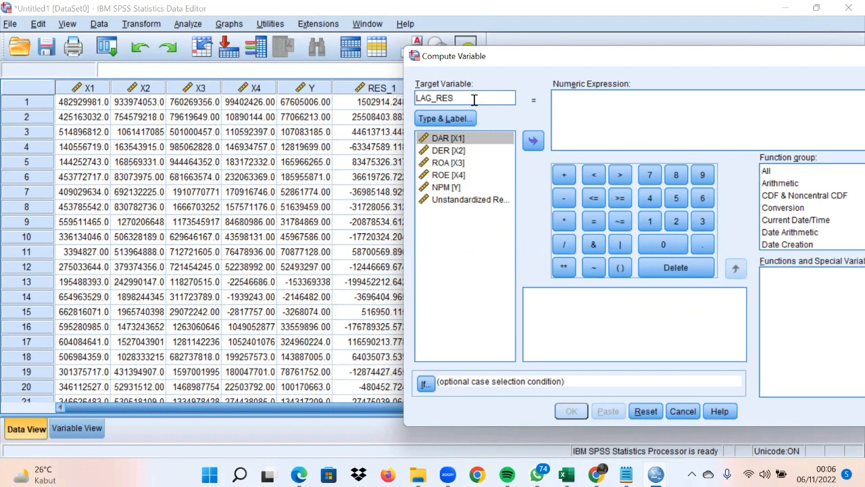
# - Find the Lag(1) function among all functions and insert it into the numeric expression for LAG_RES
pyautogui.click(626, 127)
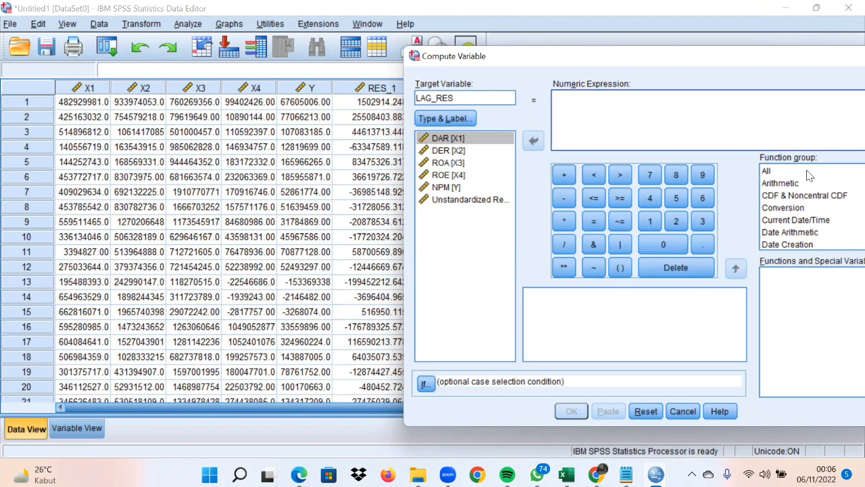
pyautogui.click(823, 183)
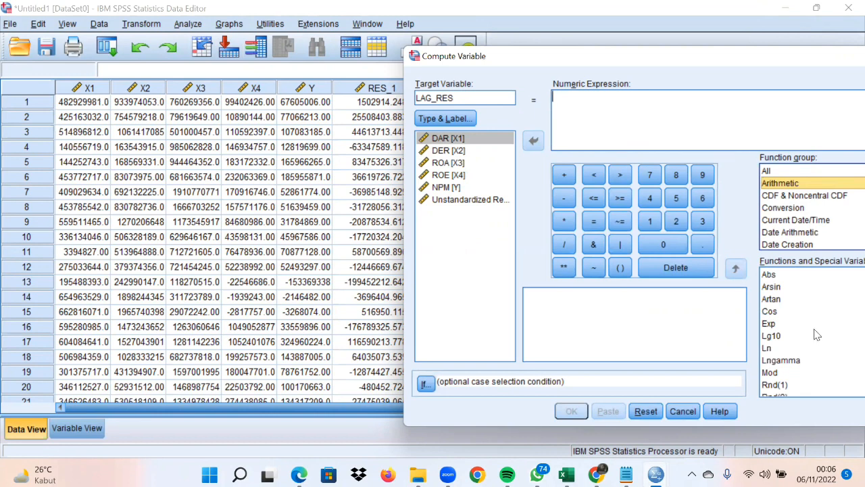
pyautogui.scroll(-2, 794, 364)
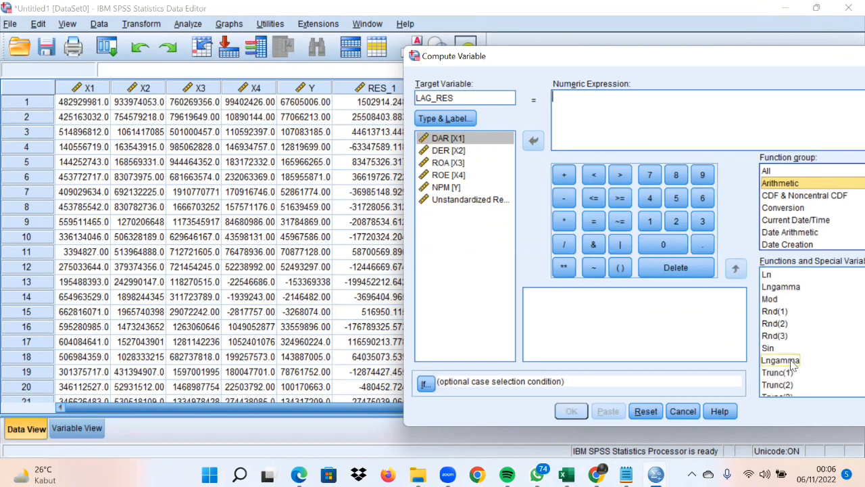
pyautogui.scroll(-1, 793, 365)
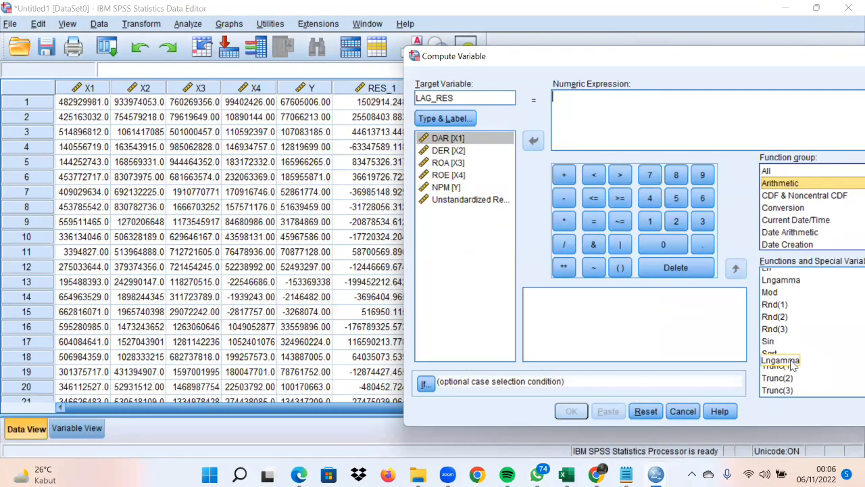
pyautogui.scroll(3, 818, 357)
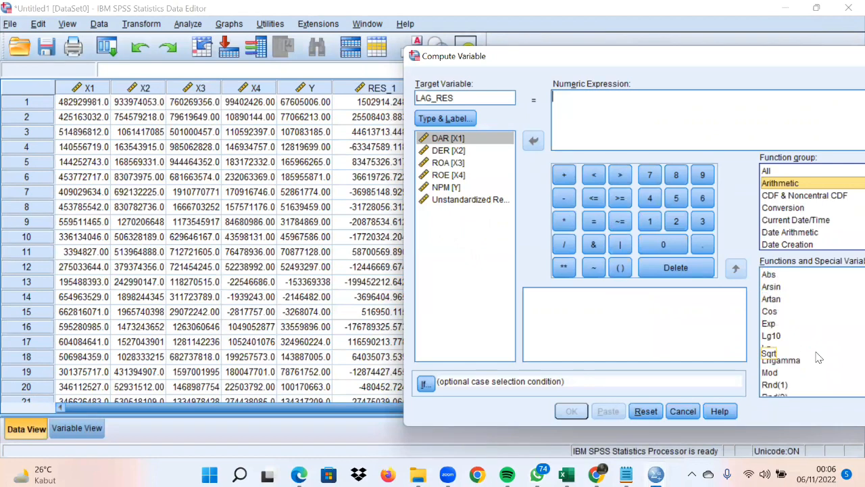
pyautogui.click(798, 172)
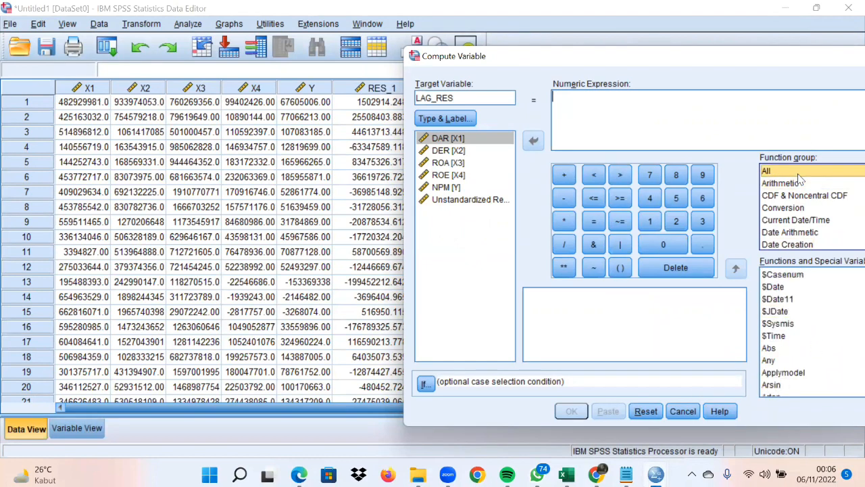
pyautogui.scroll(-20, 805, 344)
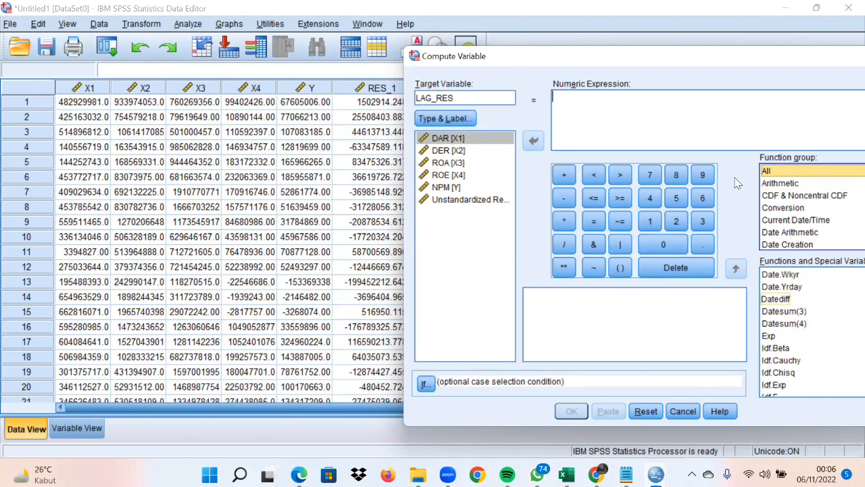
pyautogui.moveTo(768, 62); pyautogui.dragTo(718, 61)
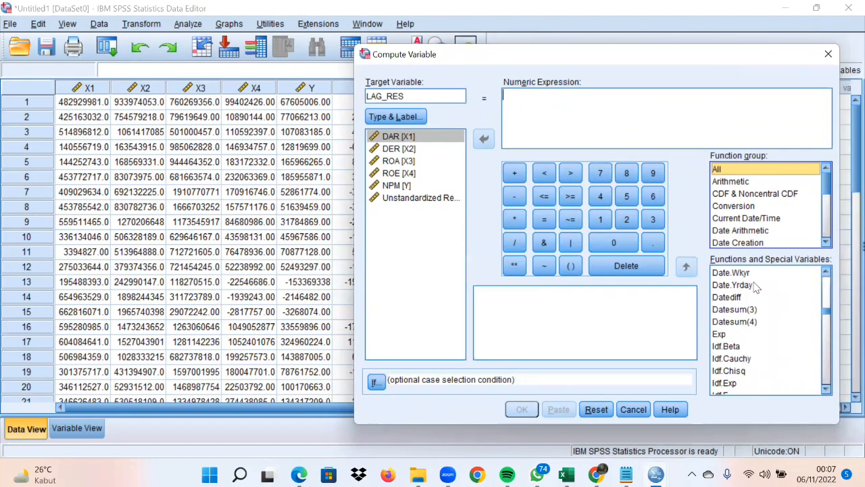
pyautogui.scroll(-6, 743, 341)
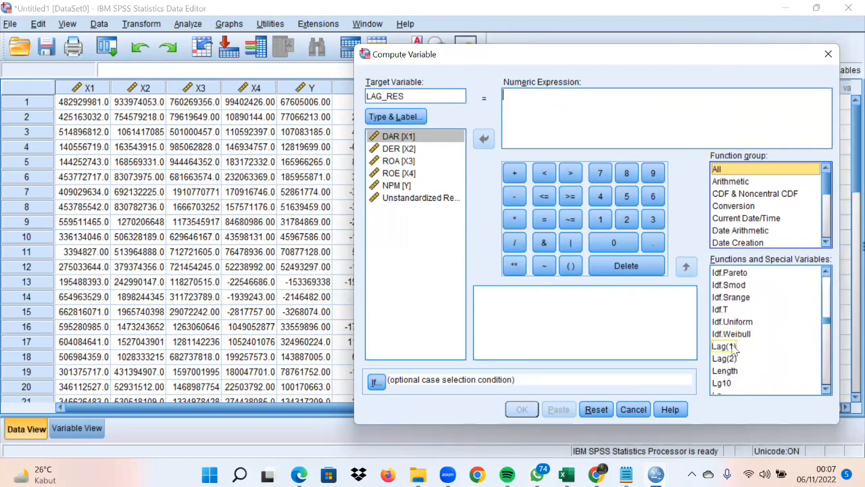
pyautogui.doubleClick(730, 346)
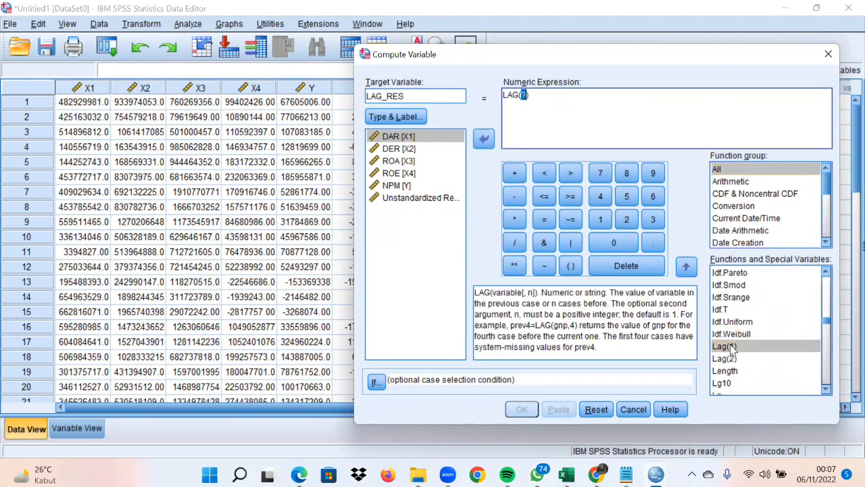
# - Compute LAG_RES as the lag of the unstandardized residual RES_1 and look through the rows in the data editor
pyautogui.click(424, 199)
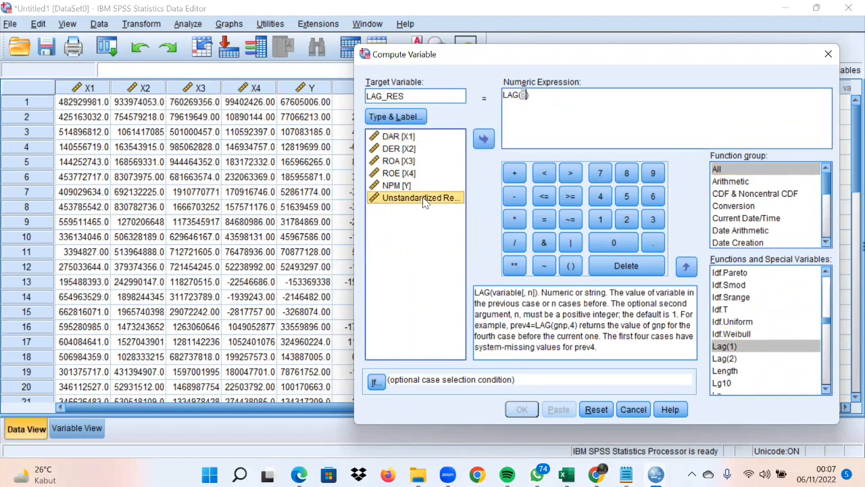
pyautogui.click(483, 139)
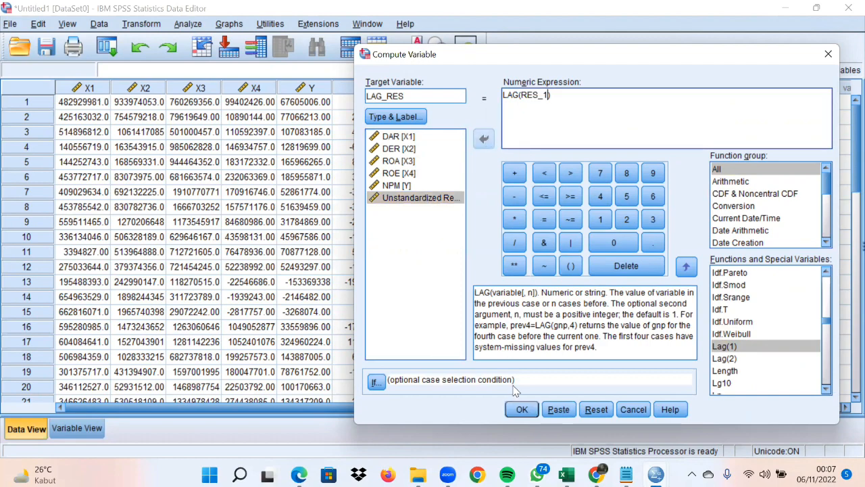
pyautogui.click(521, 409)
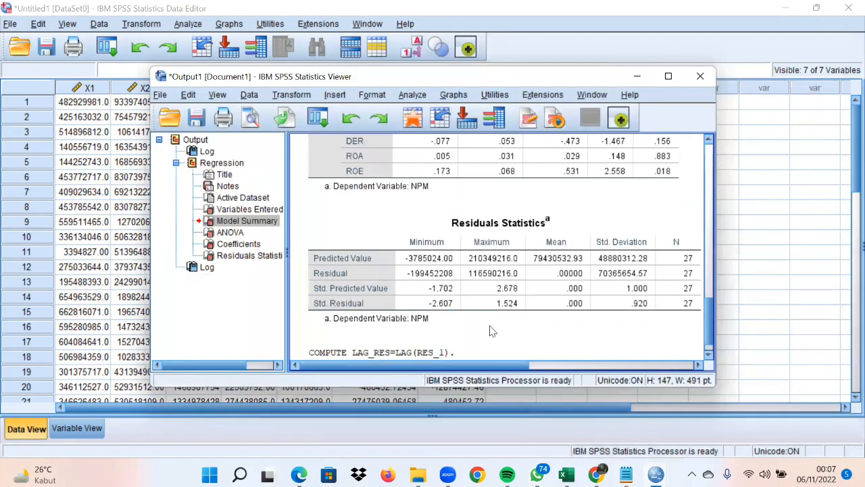
pyautogui.click(637, 80)
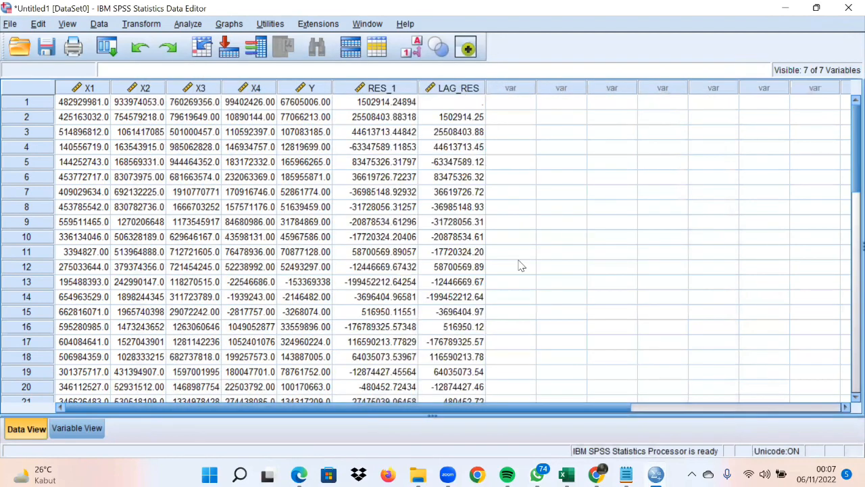
pyautogui.scroll(-3, 521, 265)
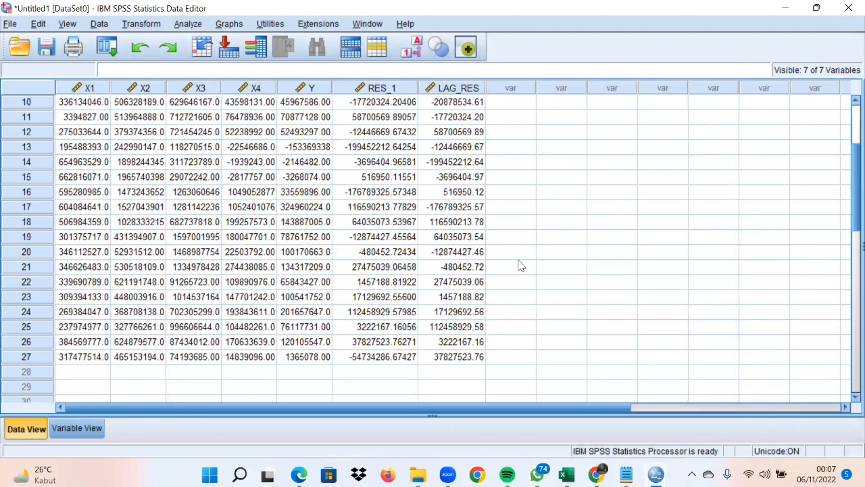
pyautogui.scroll(3, 521, 266)
# - Reset the linear regression setup and assign LAG_RES as dependent and the unstandardized residual as independent, leaving the statistics options at their defaults
pyautogui.click(188, 25)
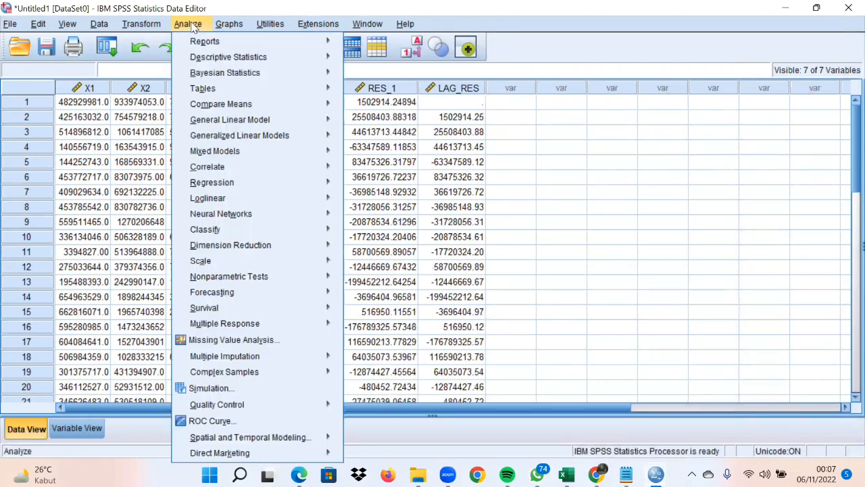
pyautogui.moveTo(273, 184)
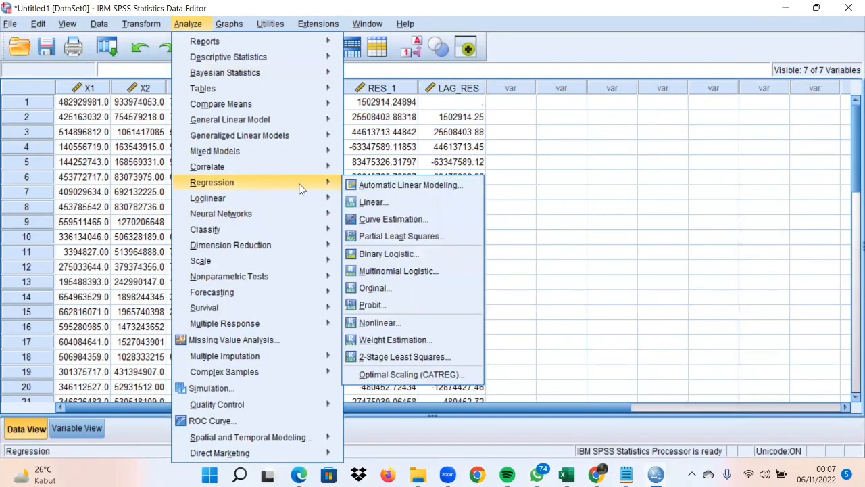
pyautogui.click(372, 203)
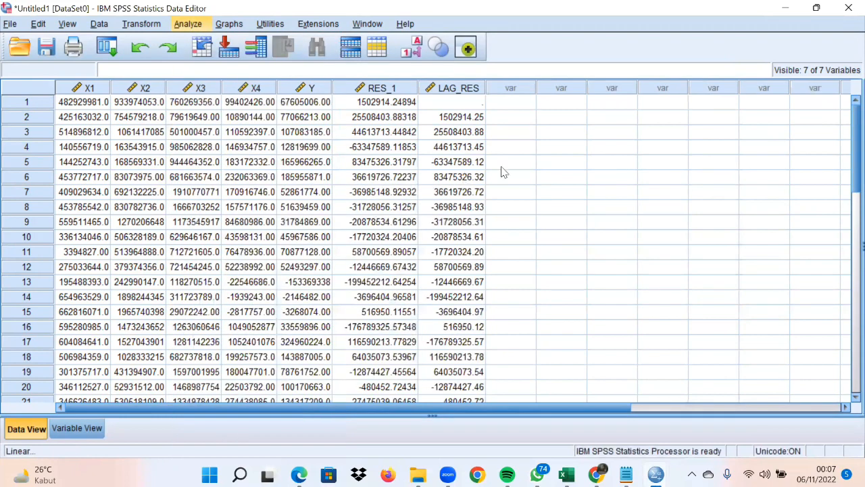
pyautogui.click(599, 352)
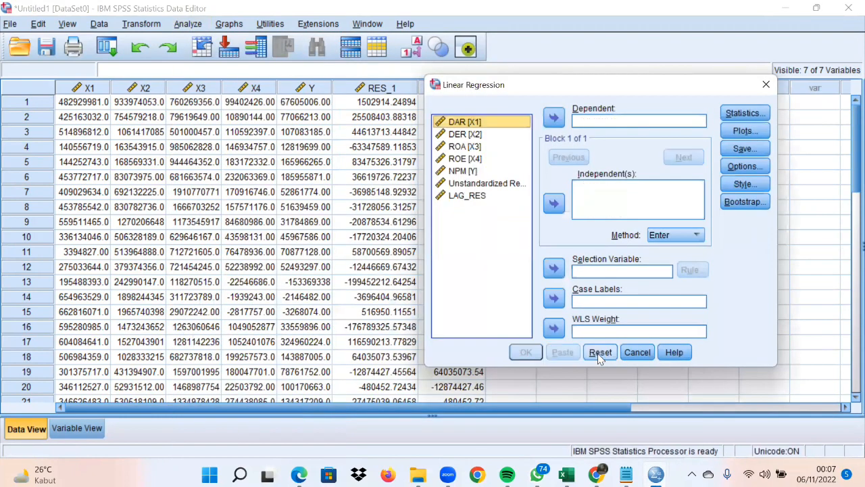
pyautogui.click(504, 196)
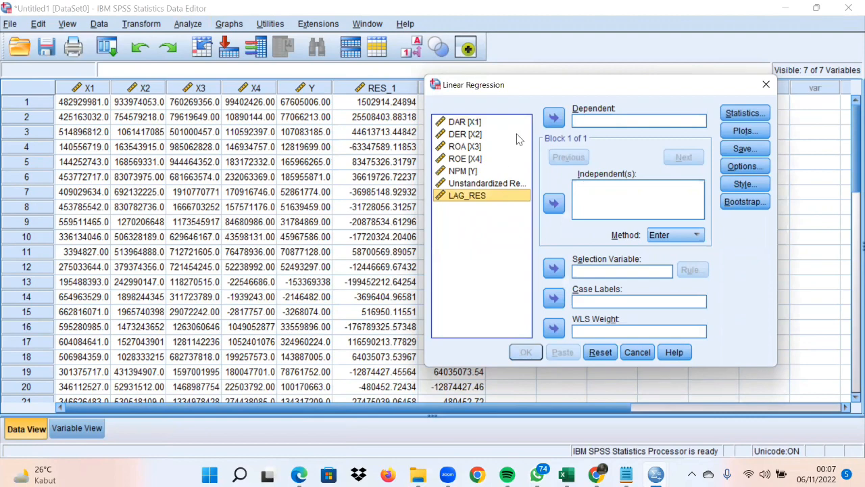
pyautogui.click(552, 120)
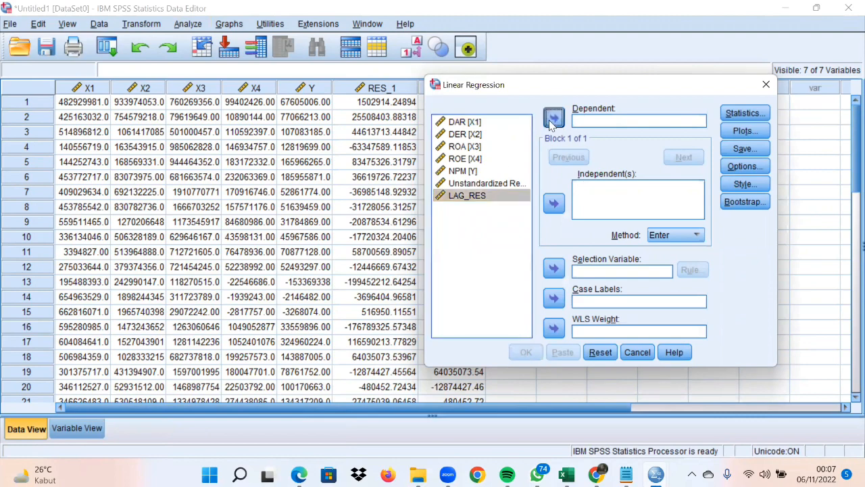
pyautogui.click(514, 183)
pyautogui.click(554, 204)
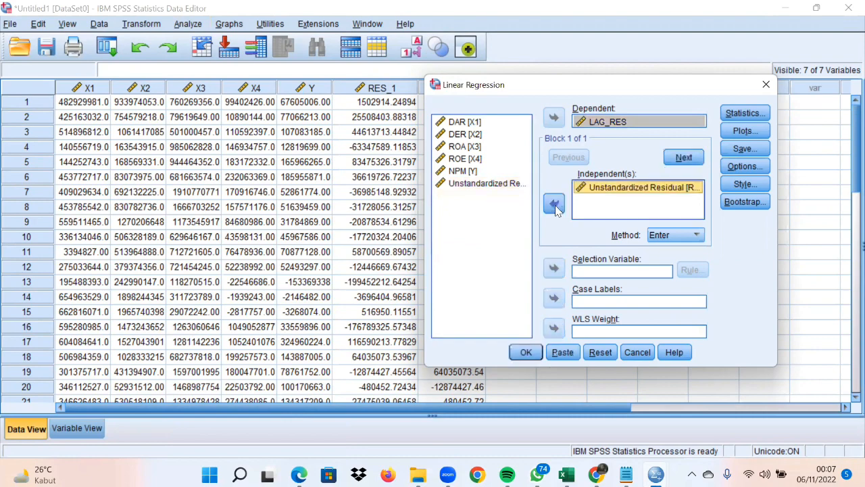
pyautogui.click(753, 114)
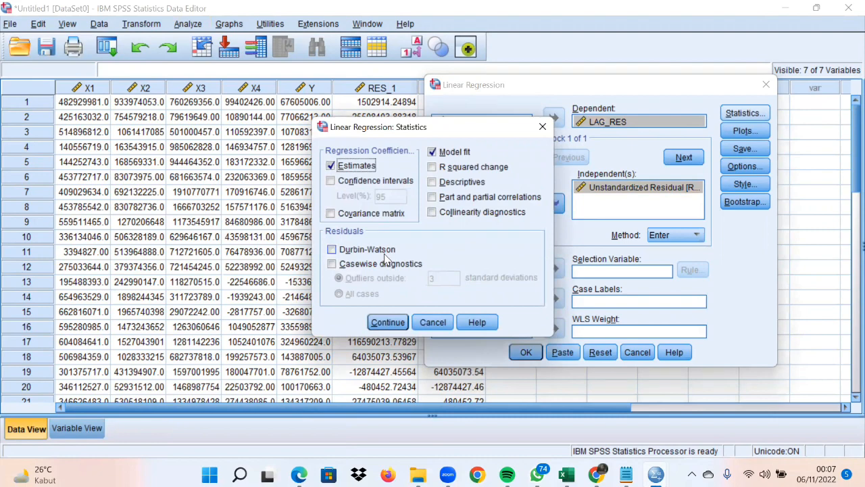
pyautogui.click(542, 126)
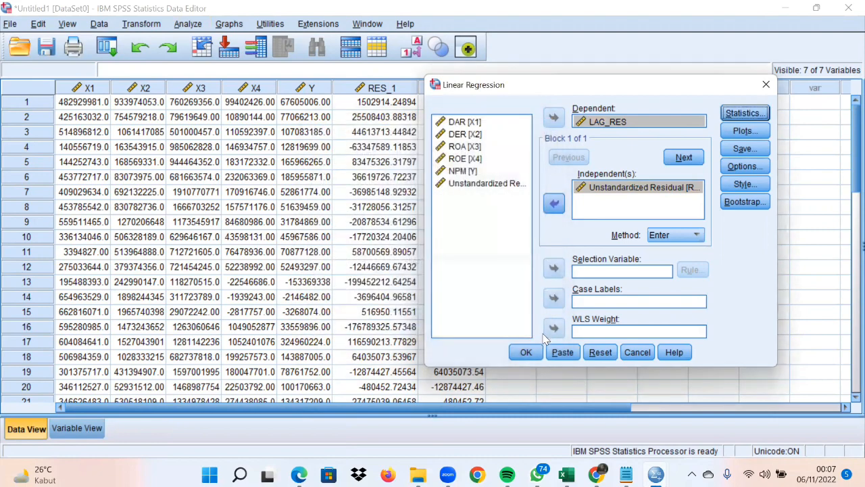
# - Run the linear regression of LAG_RES on the unstandardized residual and return to the data editor
pyautogui.click(527, 353)
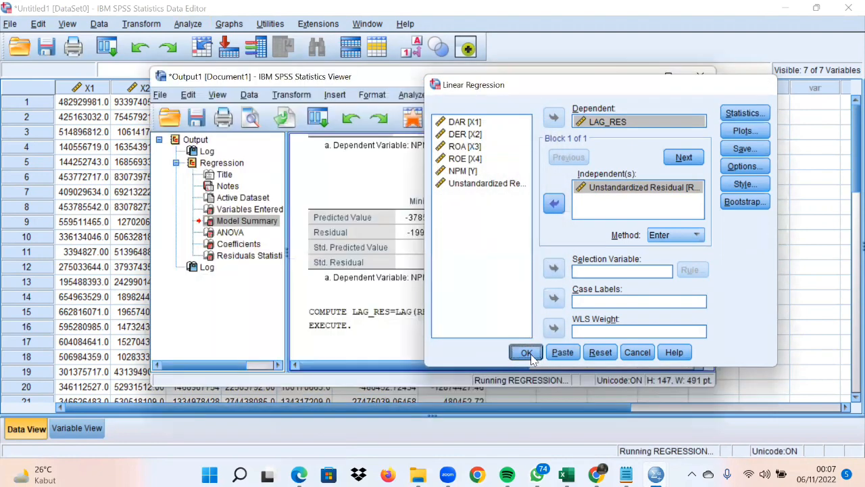
pyautogui.scroll(2, 634, 304)
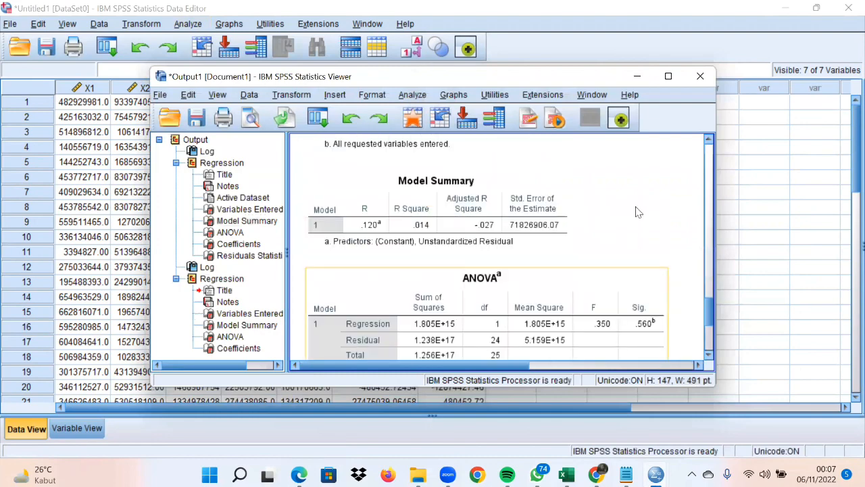
pyautogui.click(636, 77)
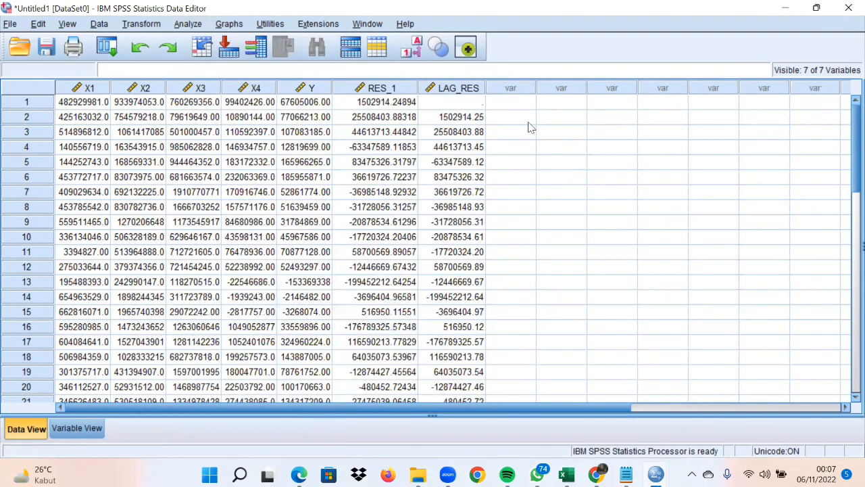
pyautogui.click(514, 106)
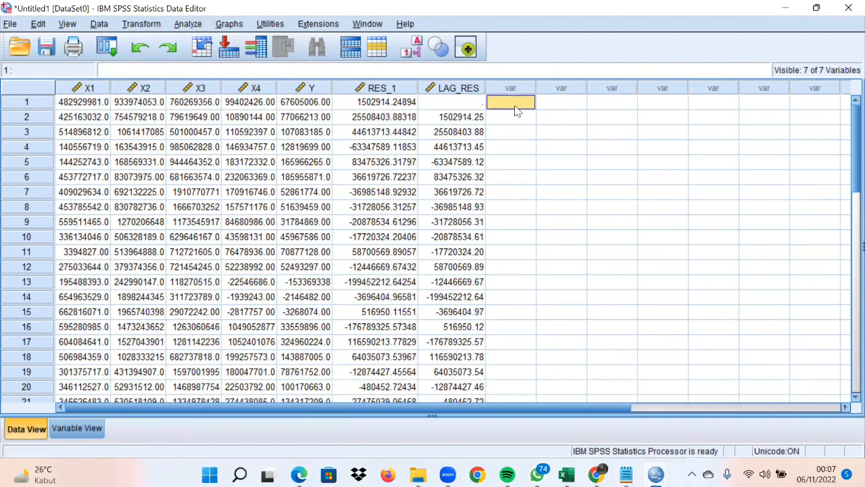
# - Bring the output viewer back, look over the new regression's ANOVA and Coefficients tables, and maximize the window
pyautogui.moveTo(655, 475)
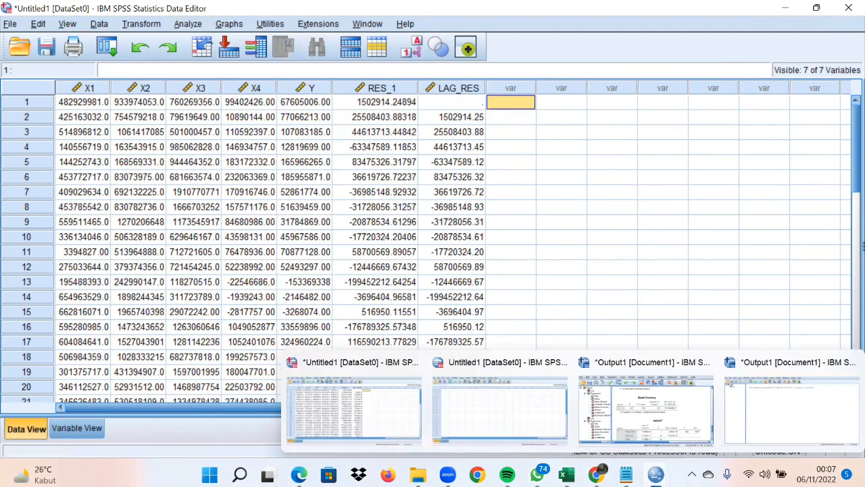
pyautogui.click(644, 410)
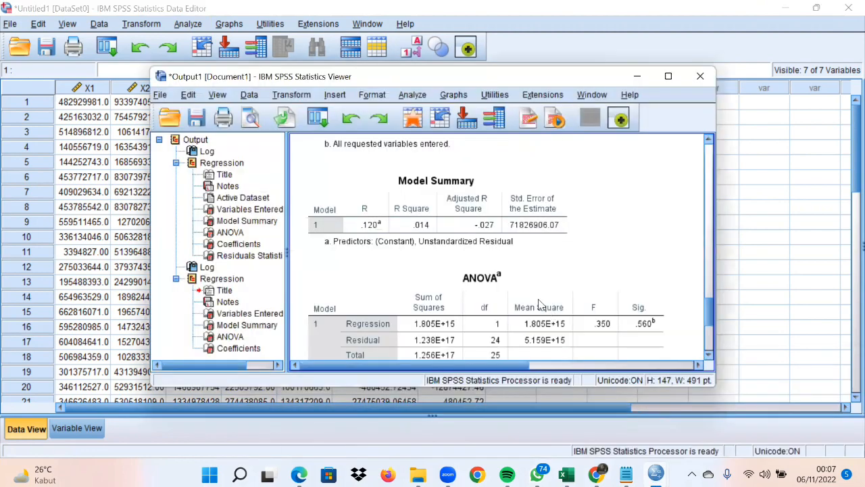
pyautogui.scroll(-3, 539, 304)
pyautogui.scroll(-2, 538, 305)
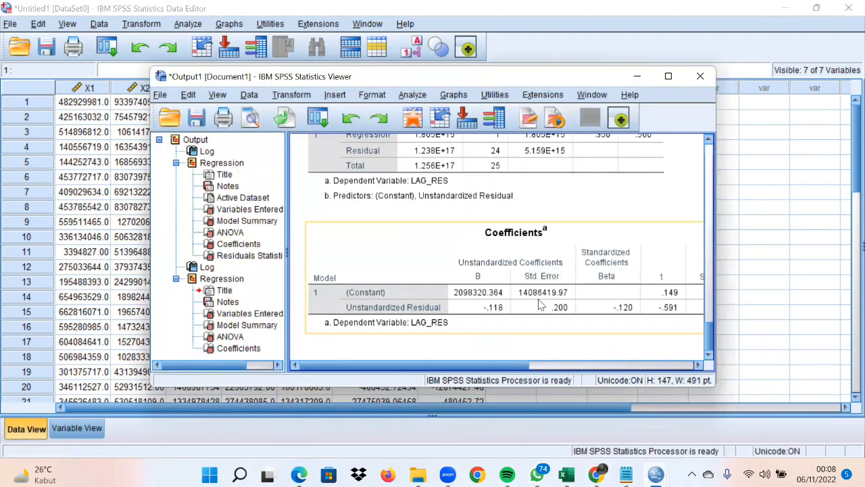
pyautogui.scroll(2, 539, 304)
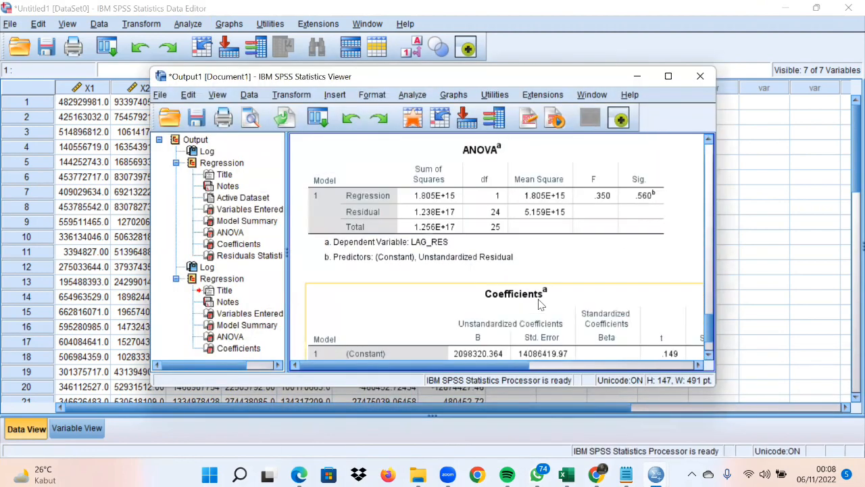
pyautogui.click(667, 77)
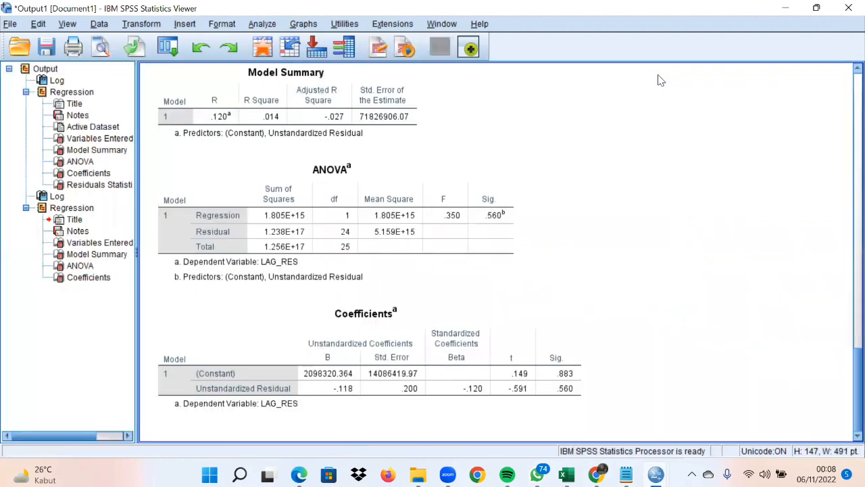
# - Review the tables of the LAG_RES regression, focusing on the unstandardized residual's values in the Coefficients table
pyautogui.scroll(5, 484, 149)
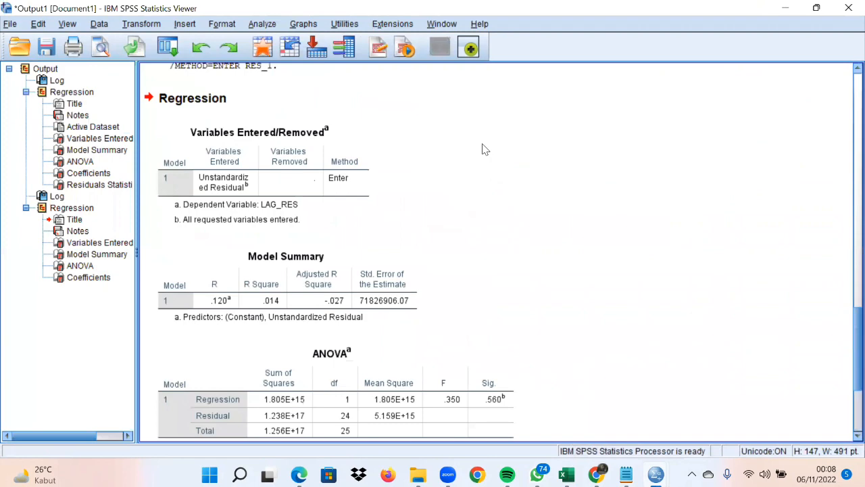
pyautogui.scroll(2, 484, 148)
pyautogui.scroll(-7, 484, 145)
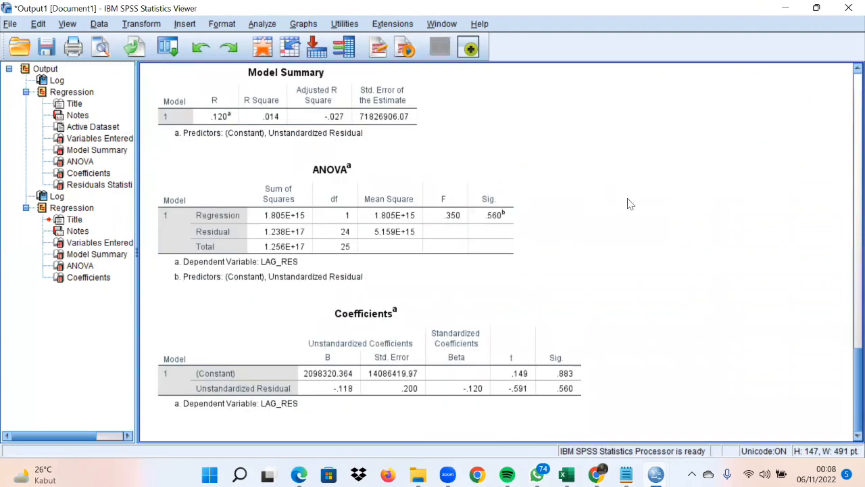
pyautogui.click(561, 371)
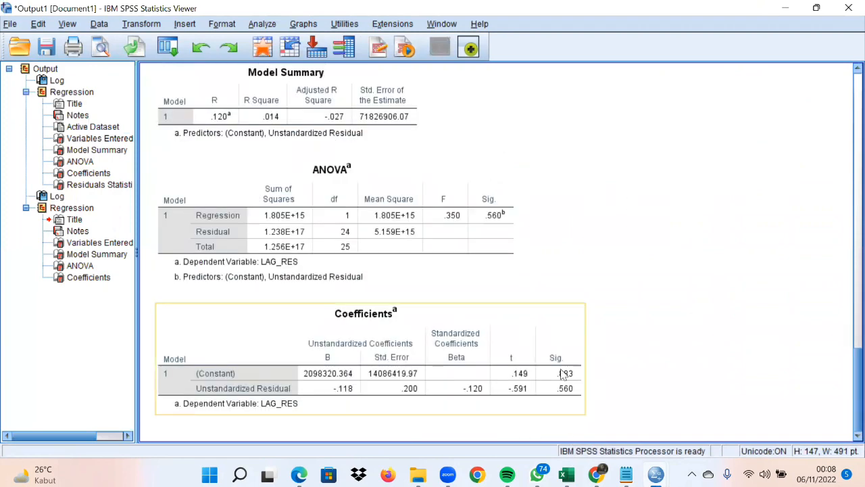
pyautogui.click(363, 415)
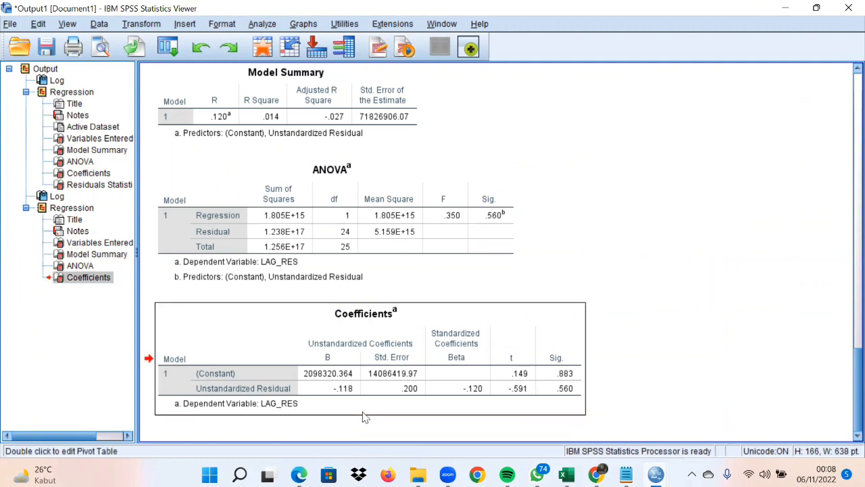
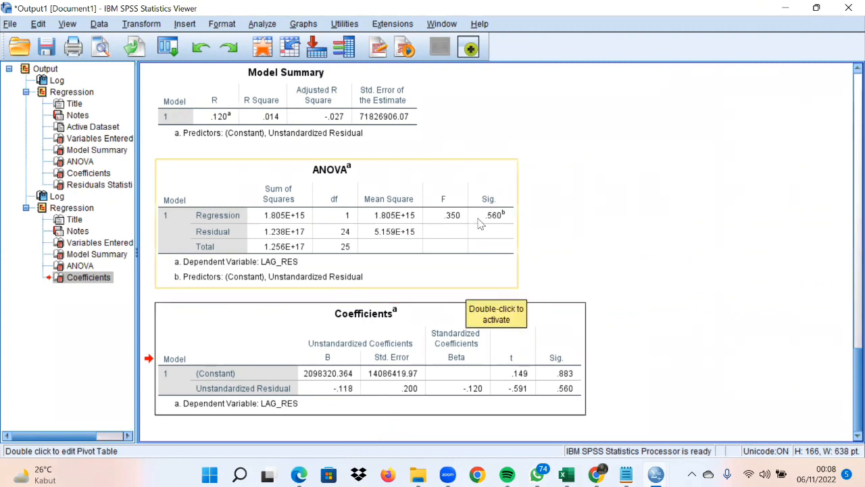
pyautogui.scroll(2, 484, 206)
pyautogui.scroll(3, 484, 202)
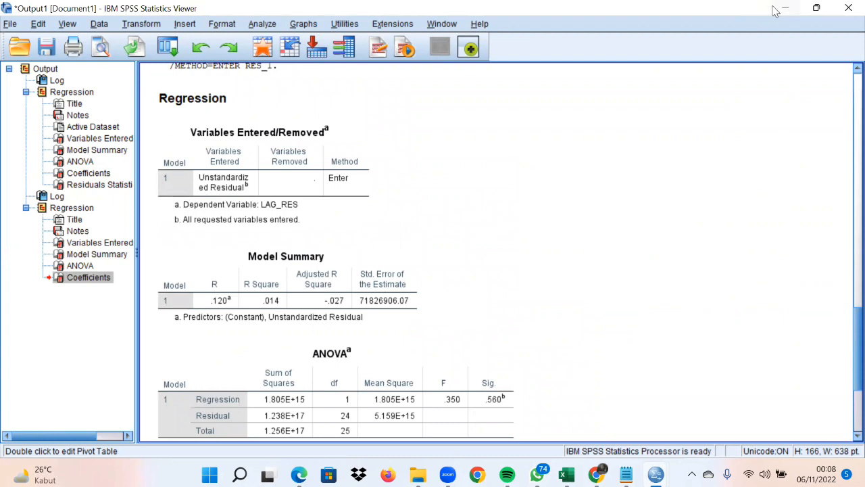
# - Return to the data editor and clear the previous Compute Variable setup
pyautogui.click(777, 10)
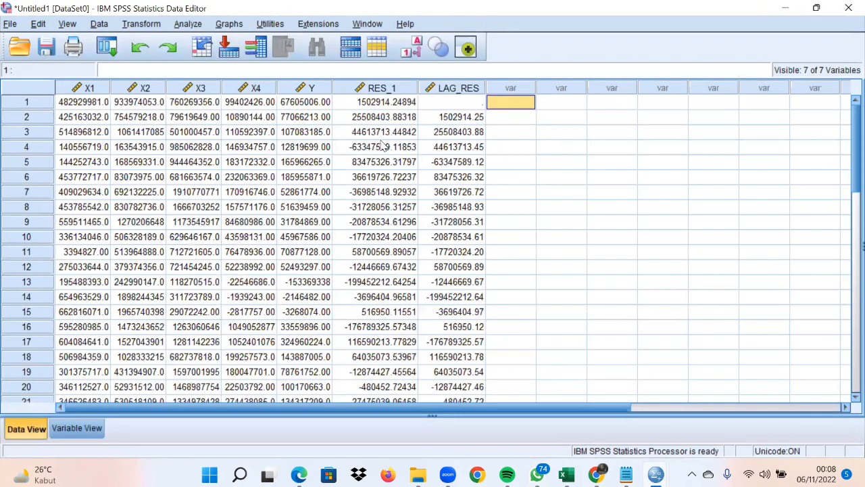
pyautogui.click(134, 23)
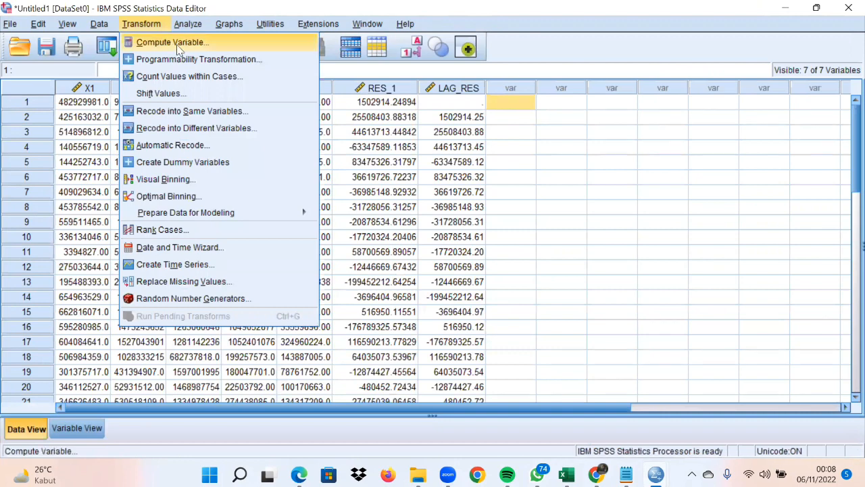
pyautogui.click(178, 46)
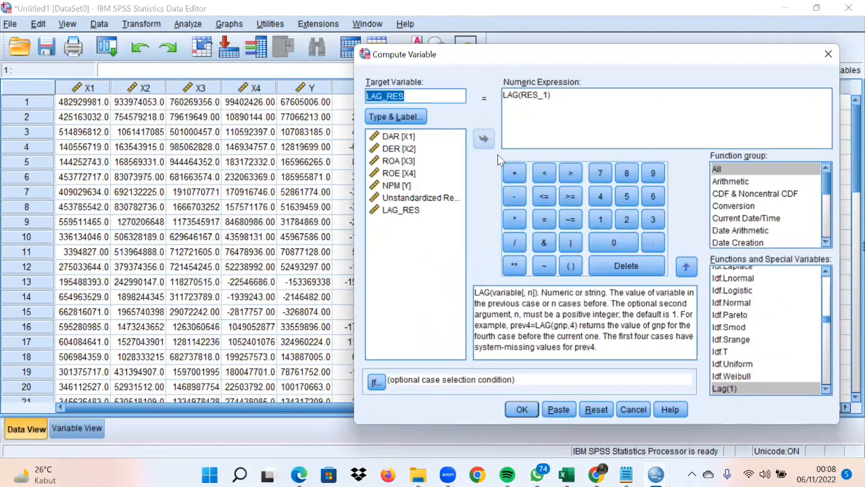
pyautogui.click(597, 410)
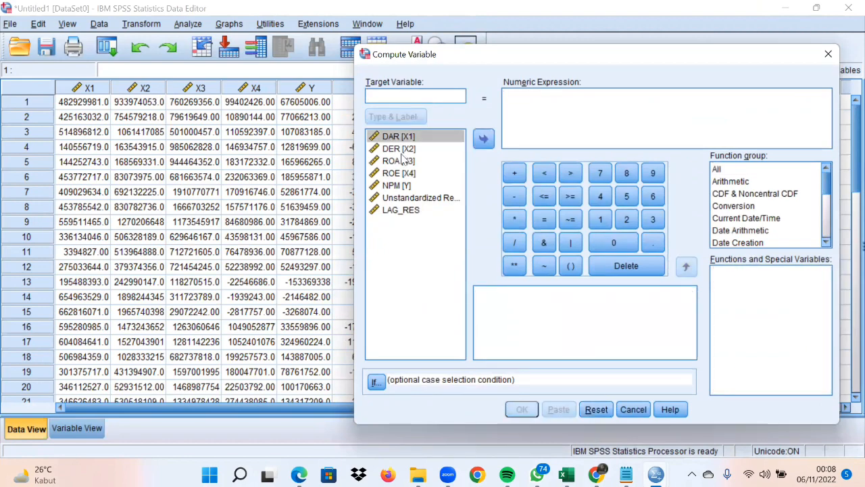
# - Enter LAG_X1 as the target variable name for the new computation
pyautogui.press('capslock')
pyautogui.press('capslock')
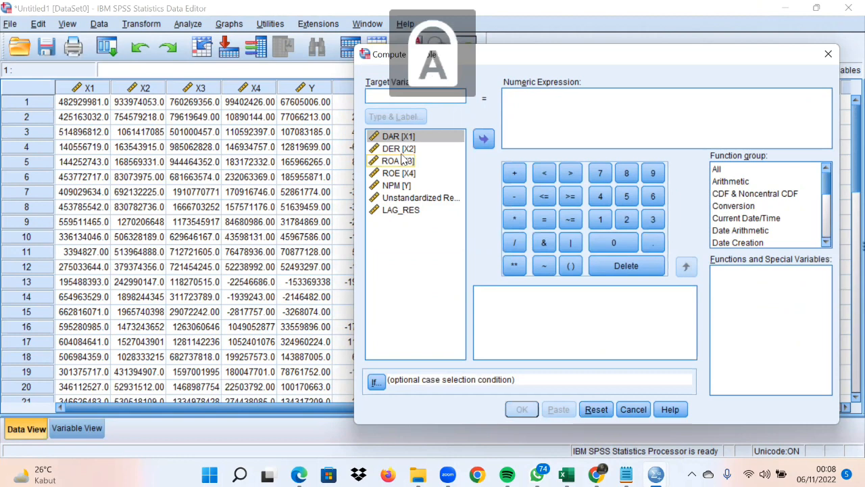
pyautogui.write('LAG_')
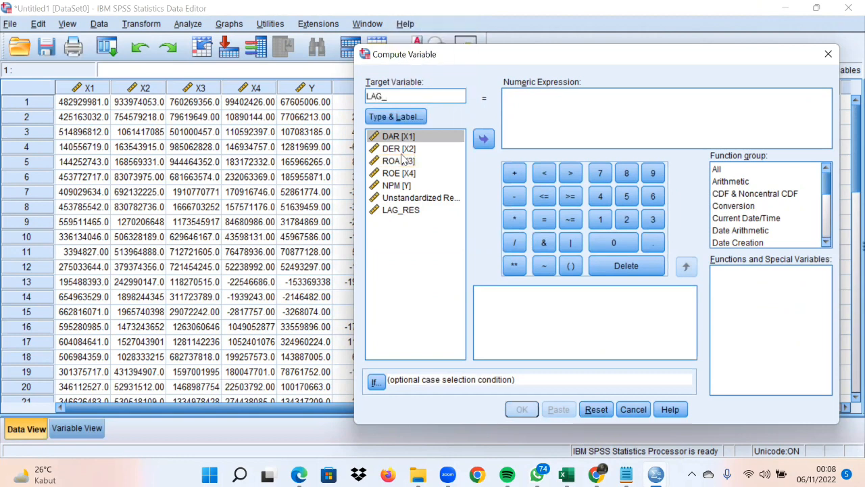
pyautogui.press('capslock')
pyautogui.write('x1')
pyautogui.click(547, 120)
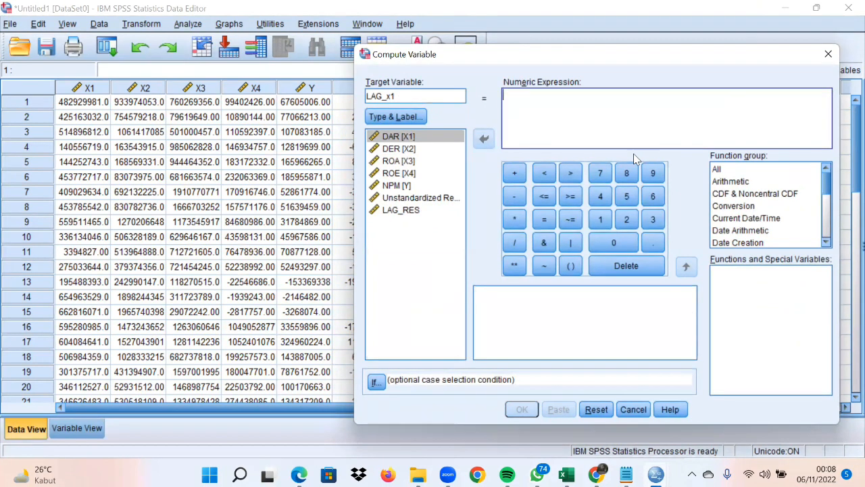
pyautogui.click(434, 96)
pyautogui.press('BackSpace')
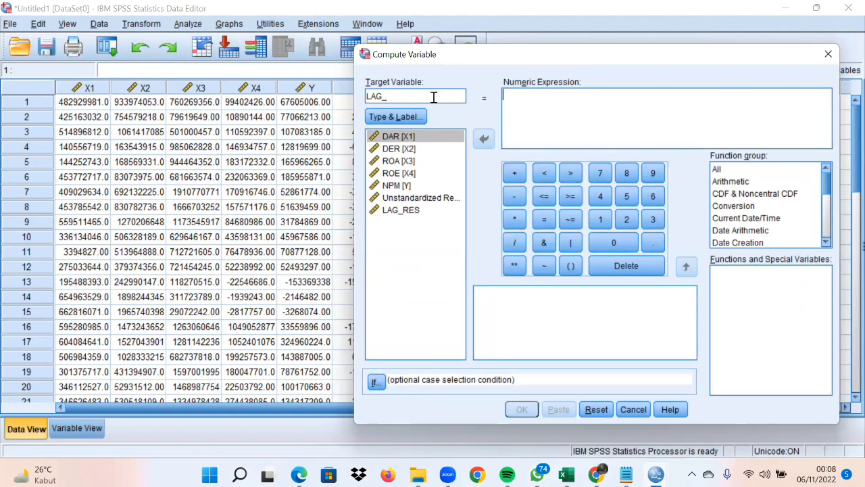
pyautogui.press('capslock')
pyautogui.write('X1')
# - Compute LAG_X1 with the expression X1-(-0.118*LAG(X1)) and return to the data editor
pyautogui.write('X')
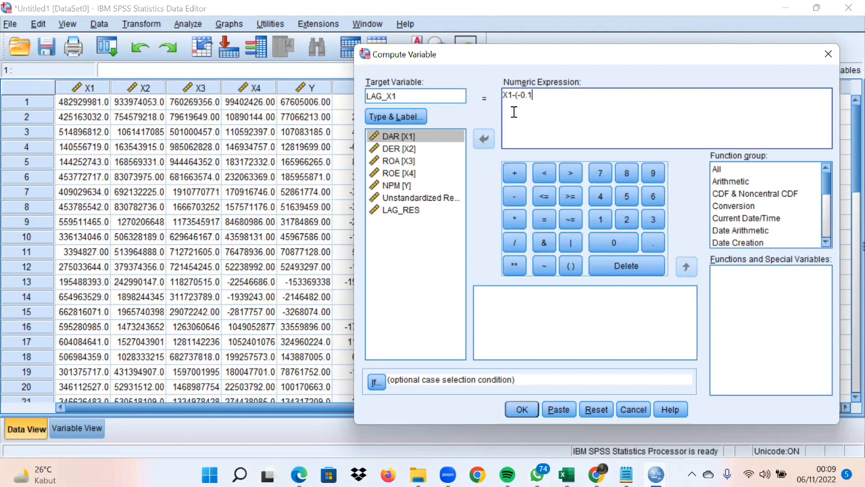
pyautogui.write('1')
pyautogui.write('8*LAG(X1))')
pyautogui.click(521, 410)
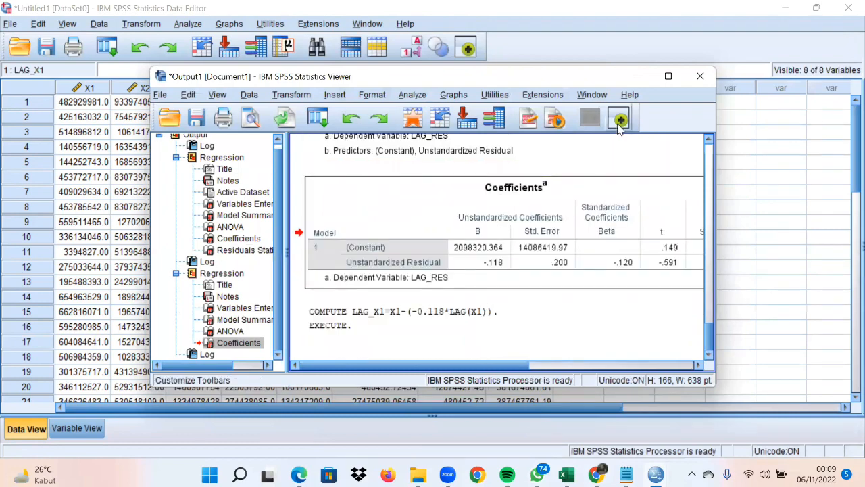
pyautogui.click(639, 79)
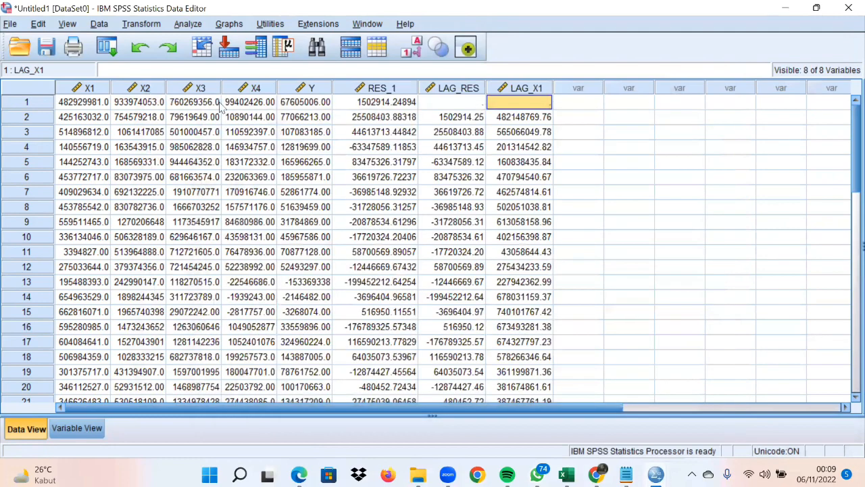
# - Compute a second variable LAG_X2 with the expression X1-(-0.118*LAG(X2))
pyautogui.click(131, 25)
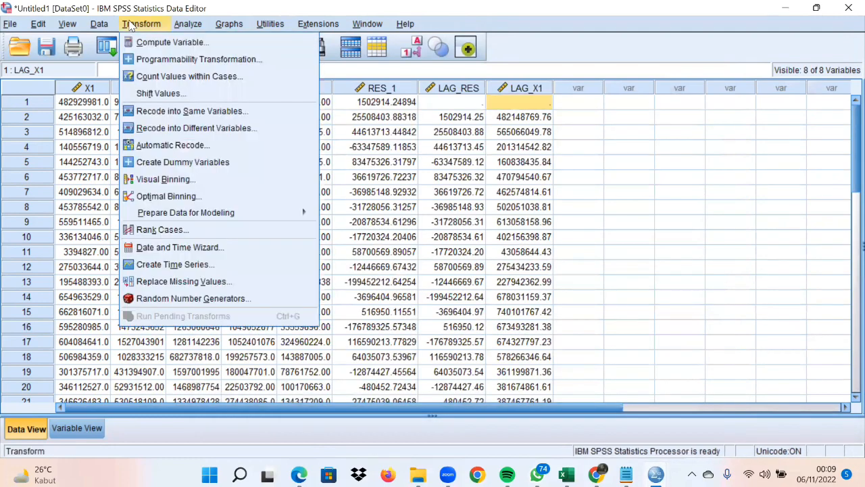
pyautogui.click(196, 47)
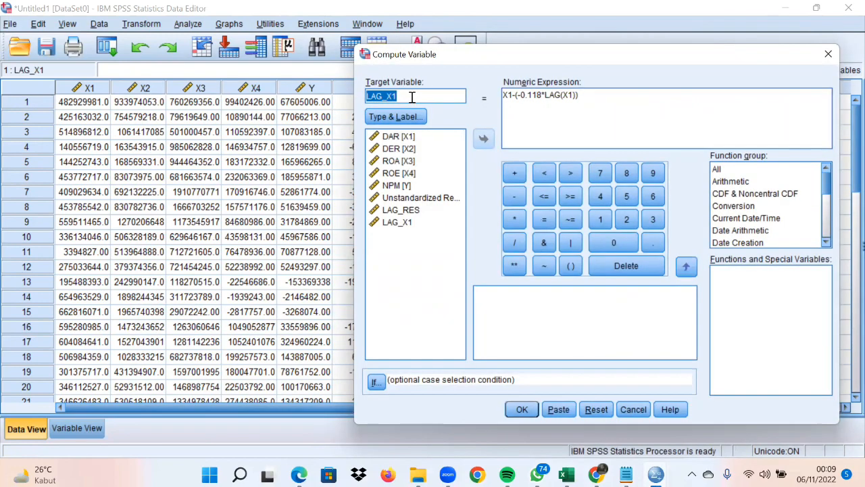
pyautogui.click(412, 97)
pyautogui.press('BackSpace')
pyautogui.write('2')
pyautogui.doubleClick(566, 96)
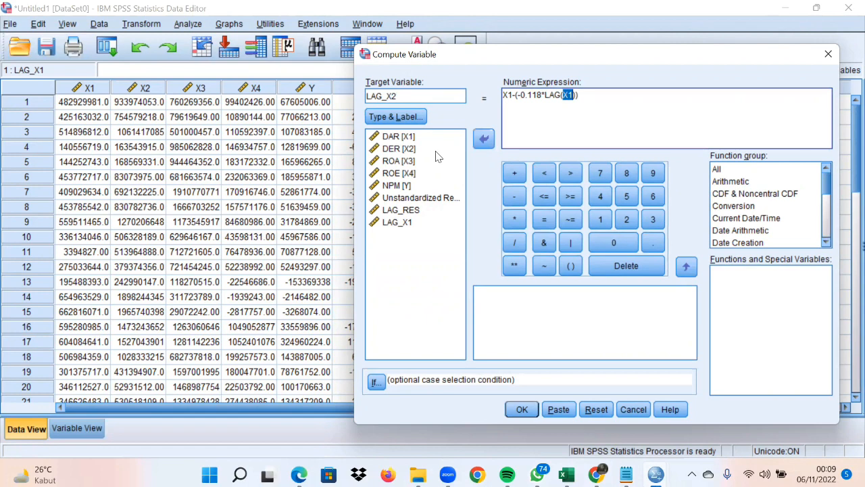
pyautogui.click(403, 149)
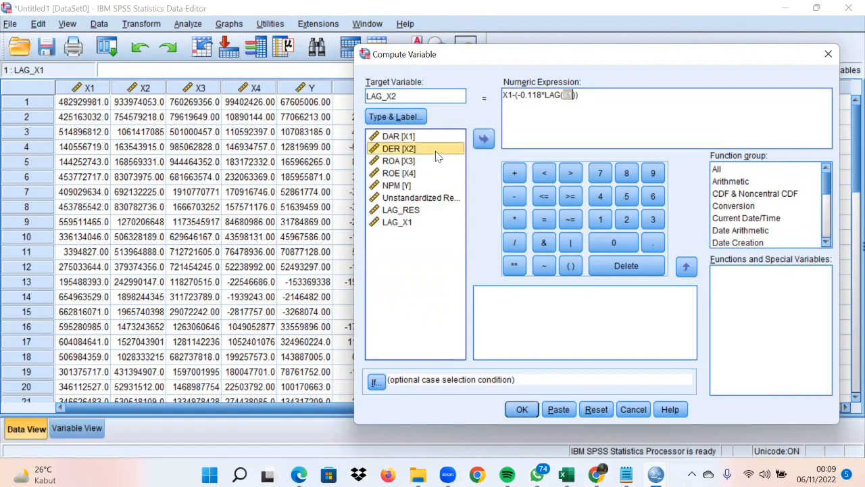
pyautogui.click(486, 141)
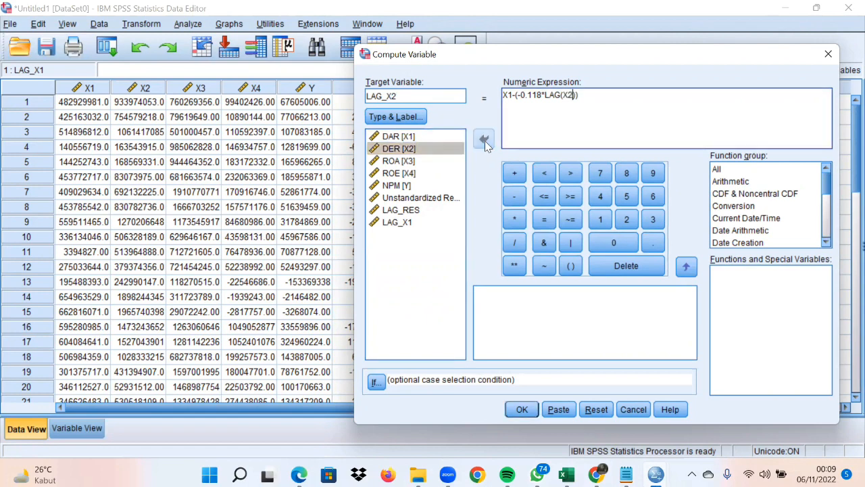
pyautogui.click(522, 410)
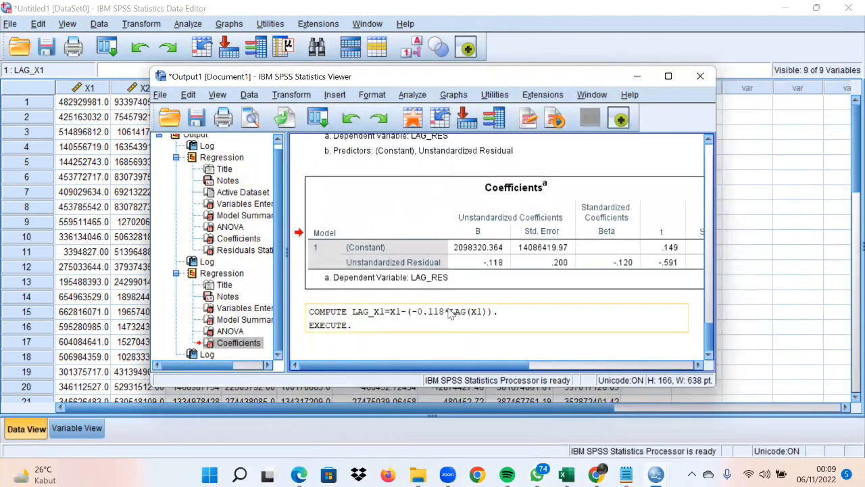
# - Return to the data editor and set LAG_X3 as the target variable of a new Compute Variable operation
pyautogui.click(155, 24)
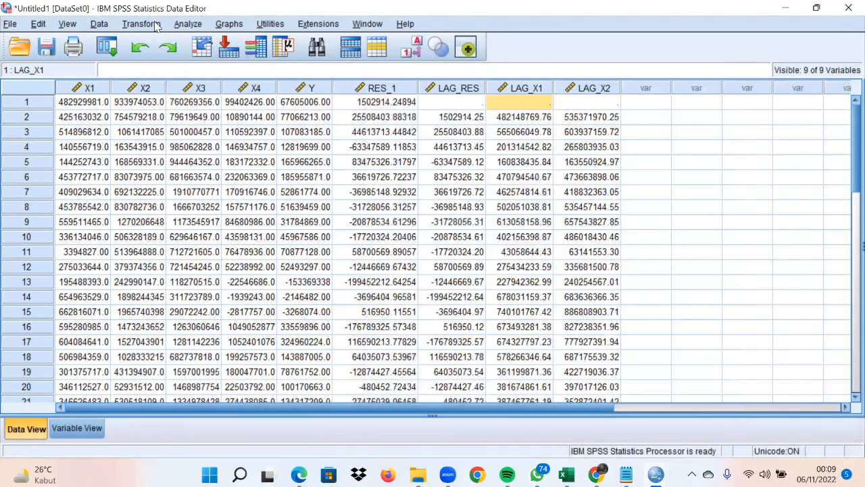
pyautogui.click(188, 23)
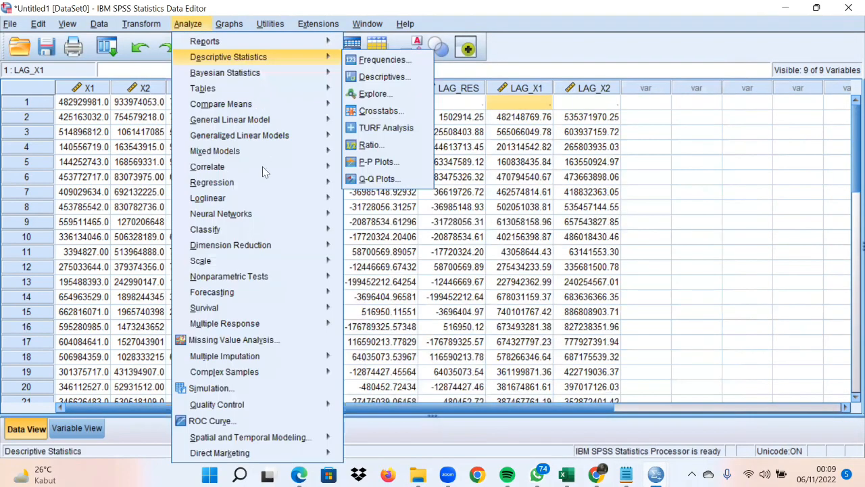
pyautogui.moveTo(262, 189)
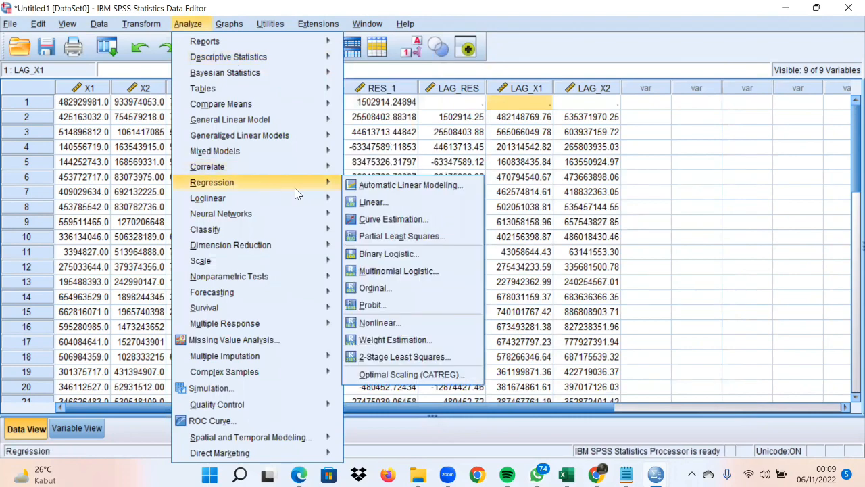
pyautogui.moveTo(134, 26)
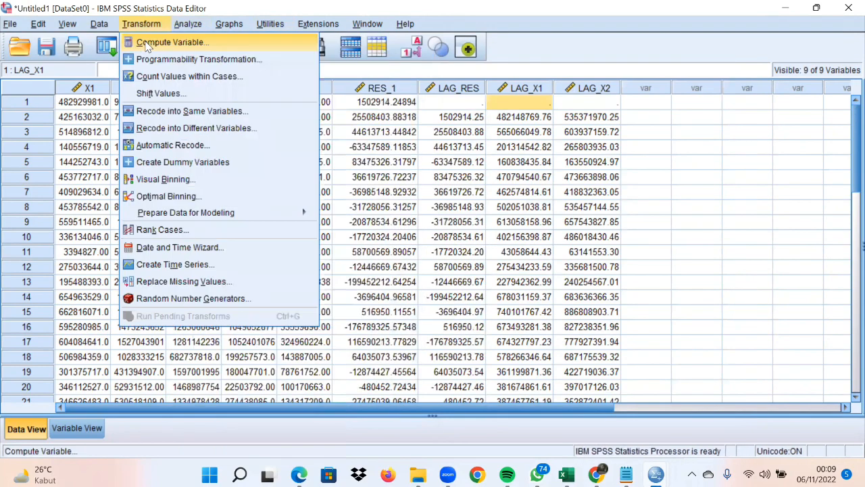
pyautogui.click(201, 42)
pyautogui.click(433, 96)
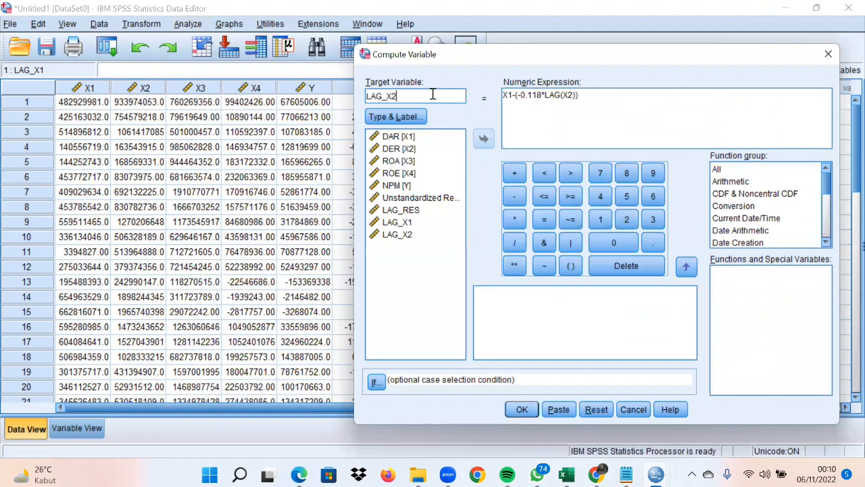
pyautogui.press('BackSpace')
pyautogui.write('3')
# - Replace the lagged variable with X3 to compute LAG_X3 as X1-(-0.118*LAG(X3)), and dismiss the output viewer
pyautogui.doubleClick(566, 94)
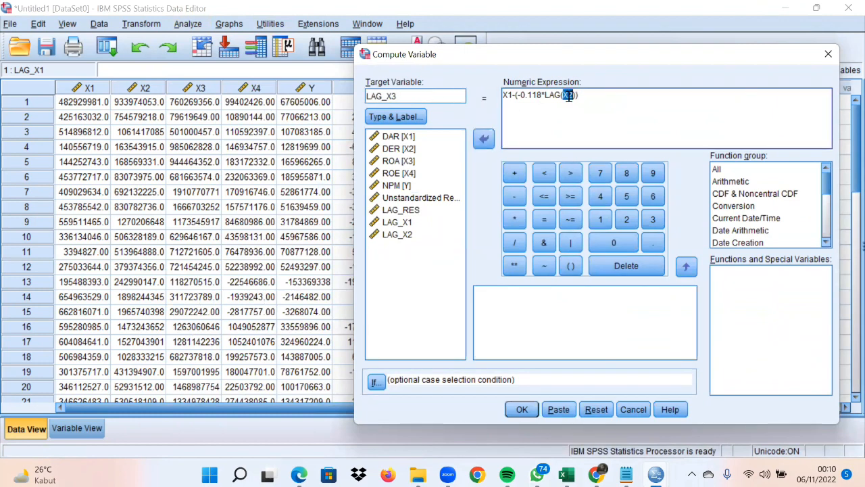
pyautogui.click(406, 162)
pyautogui.click(485, 143)
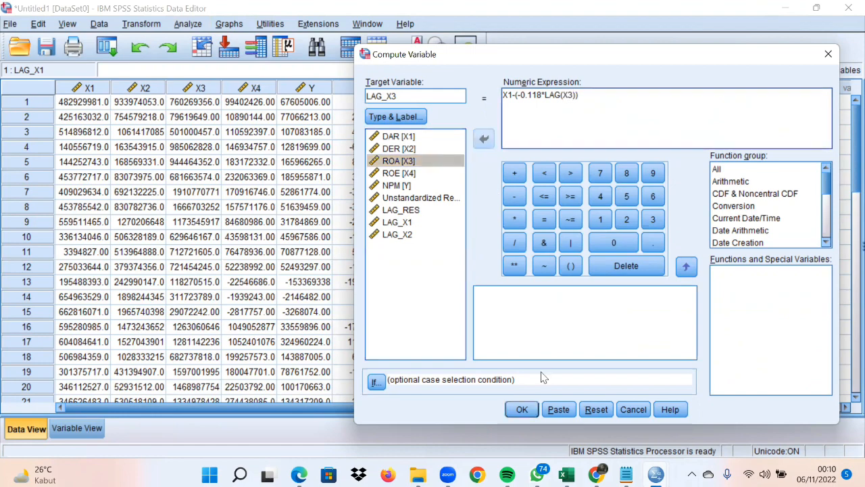
pyautogui.click(522, 410)
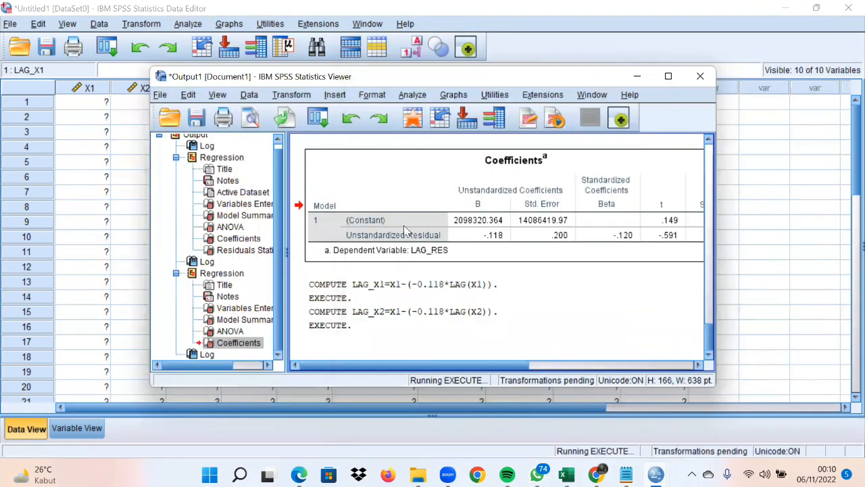
pyautogui.click(636, 76)
# - Set LAG_X4 as the target variable of another computation and go to the lagged variable in its numeric expression
pyautogui.click(164, 25)
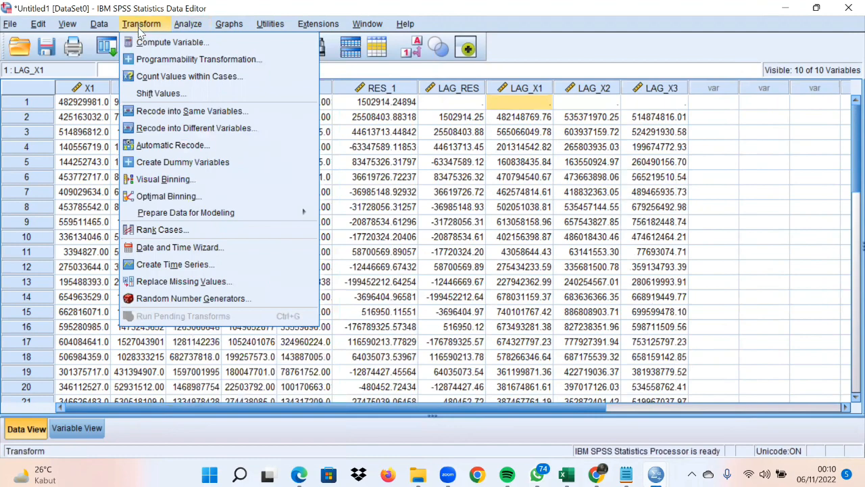
pyautogui.click(142, 43)
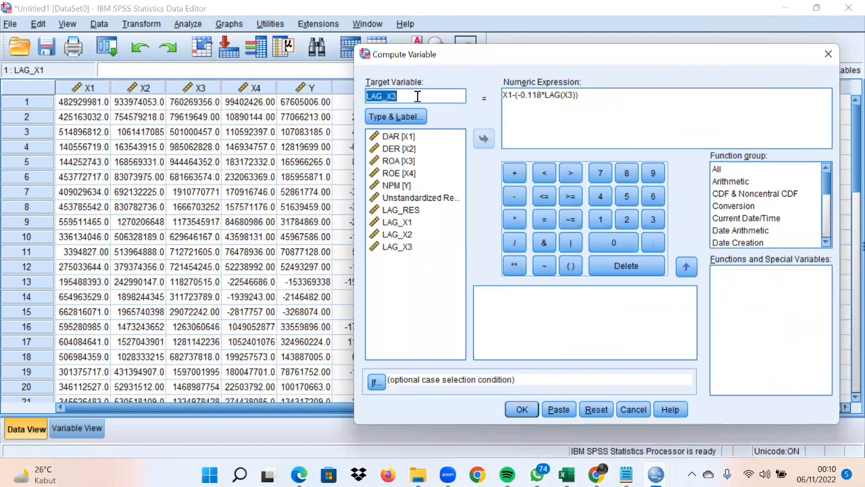
pyautogui.click(417, 96)
pyautogui.write('LAG_X')
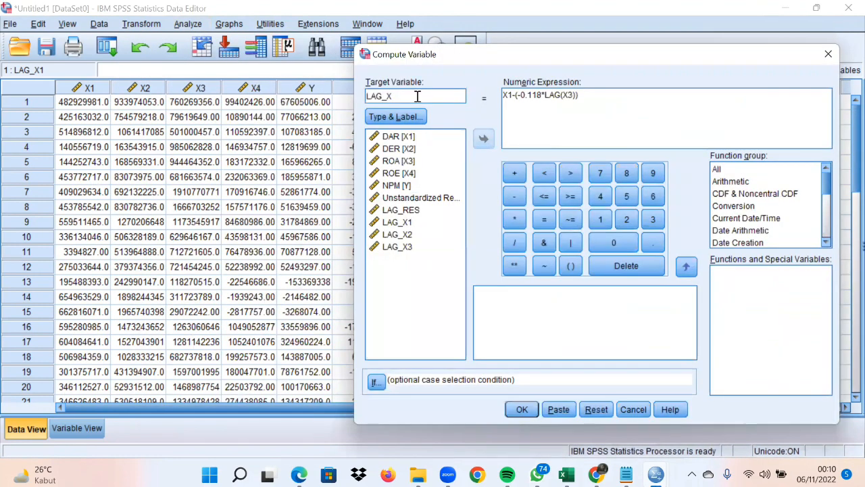
pyautogui.write('4')
pyautogui.click(567, 95)
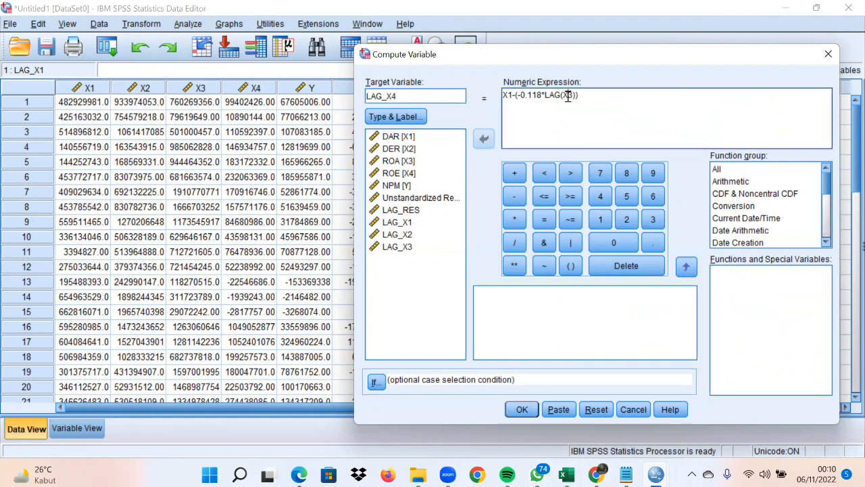
# - Change the lagged variable in the expression to X4 and compute LAG_X4 as X1-(-0.118*LAG(X4))
pyautogui.doubleClick(568, 95)
pyautogui.click(419, 174)
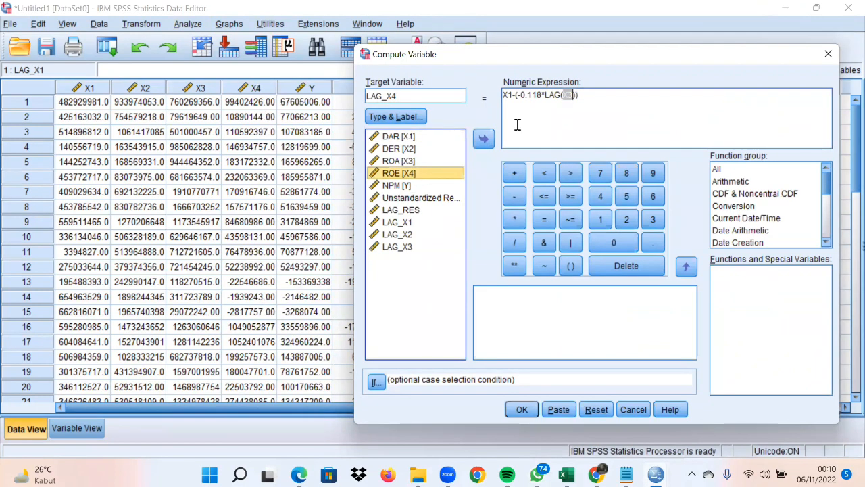
pyautogui.click(484, 140)
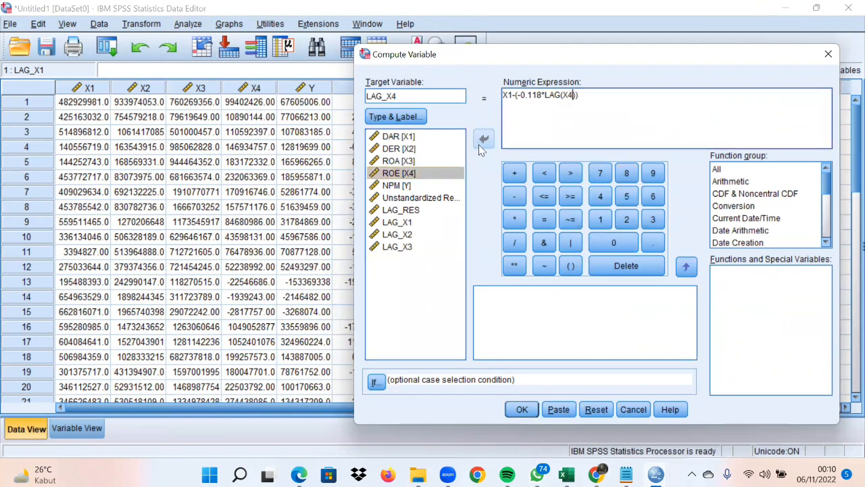
pyautogui.click(522, 410)
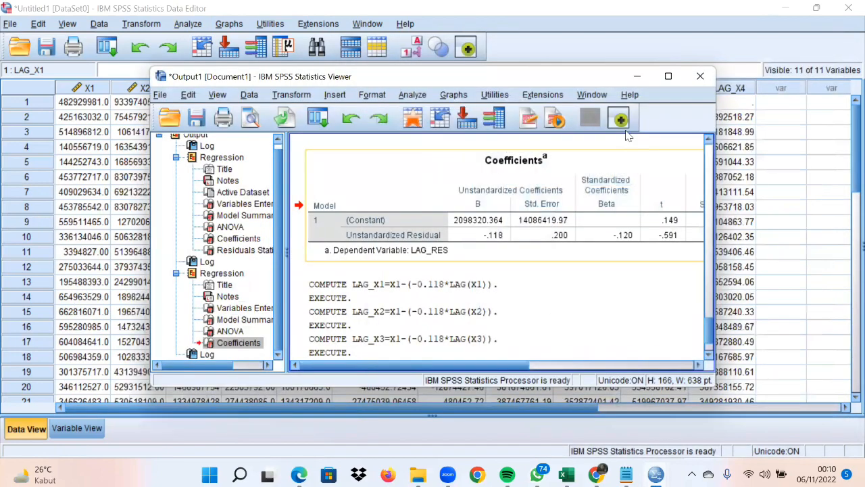
pyautogui.click(637, 76)
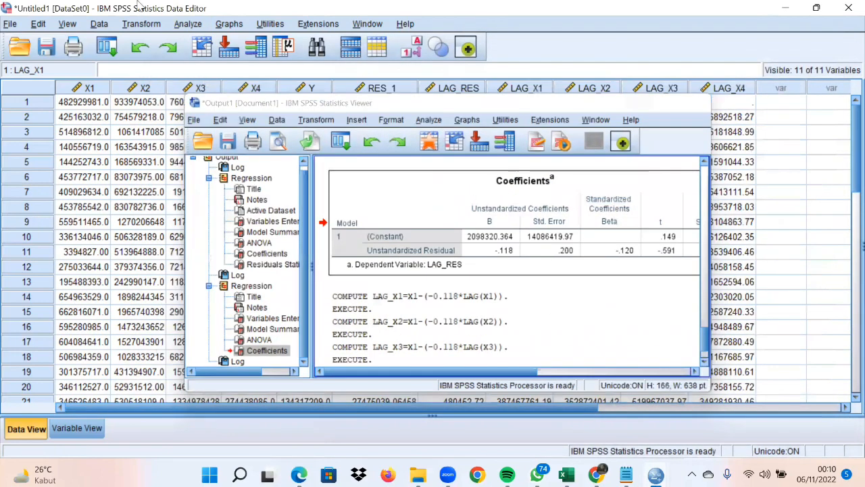
# - Start another variable computation with LAG_Y as the target variable
pyautogui.click(162, 25)
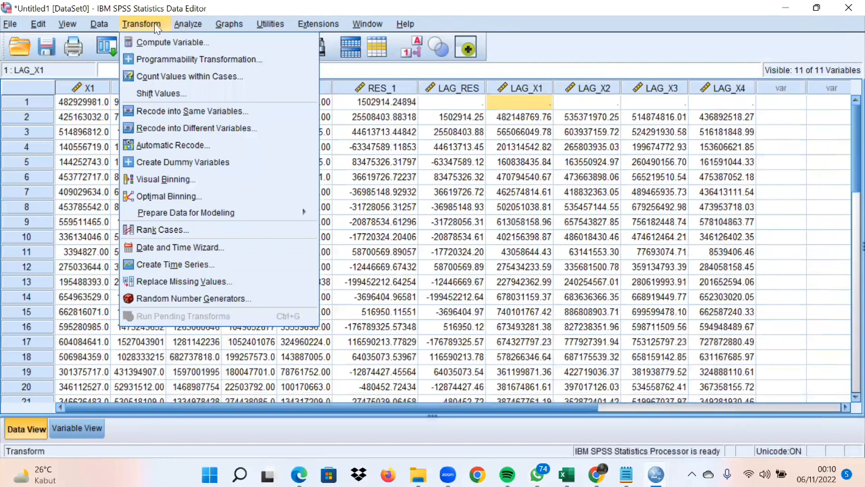
pyautogui.click(154, 42)
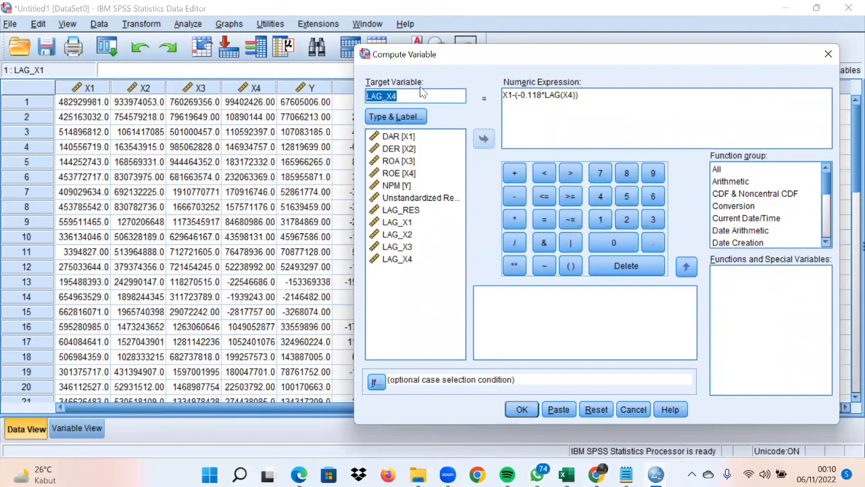
pyautogui.click(415, 91)
pyautogui.press('BackSpace')
pyautogui.press('BackSpace')
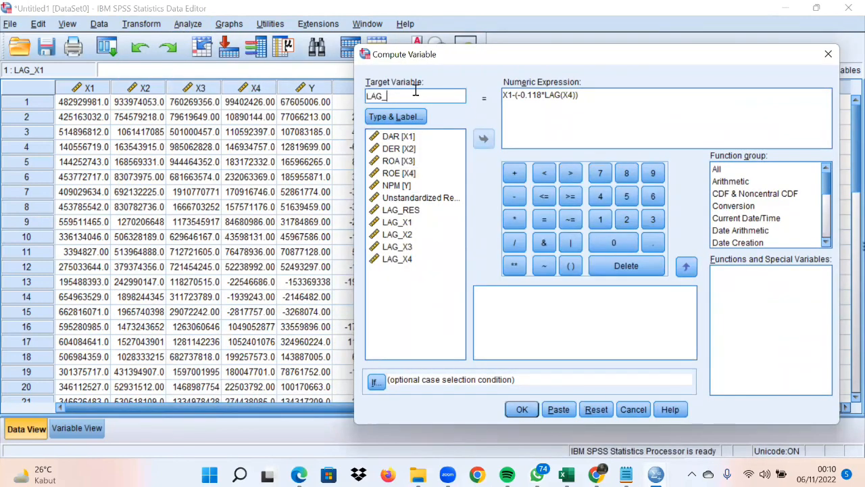
pyautogui.write('Y')
# - Replace X4 with Y inside the LAG function, compute X1-(-0.118*LAG(Y)), and check the logged syntax
pyautogui.click(573, 95)
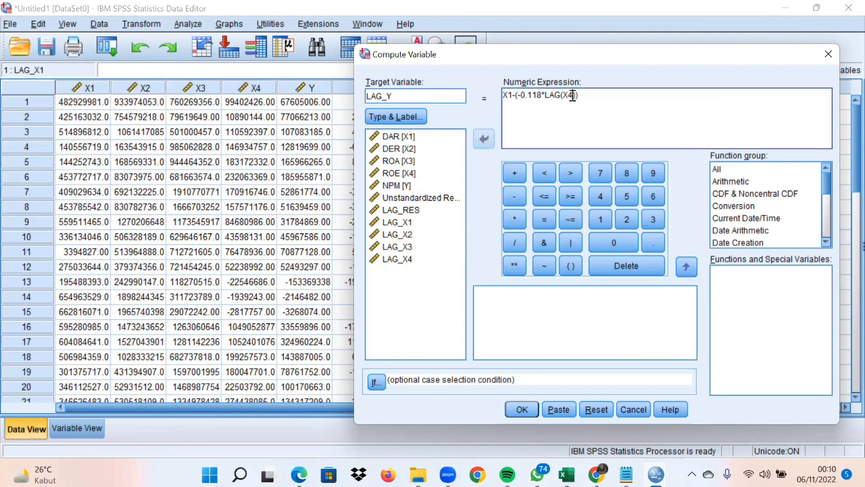
pyautogui.moveTo(568, 95); pyautogui.dragTo(563, 96)
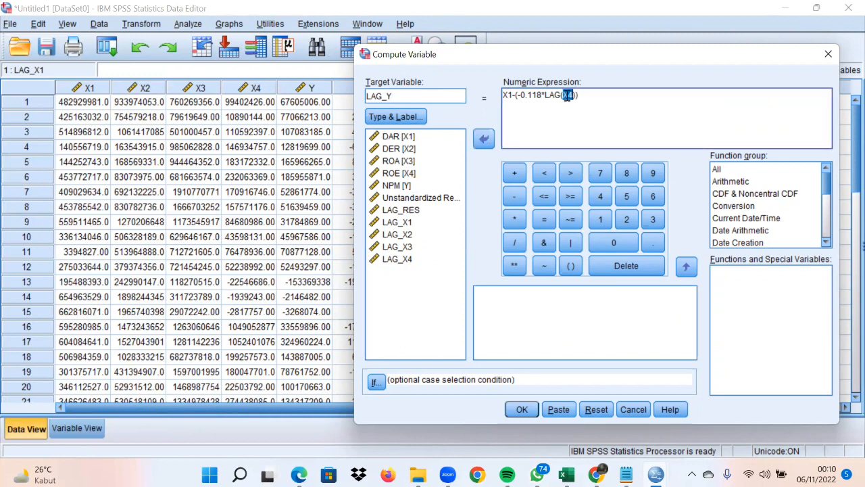
pyautogui.click(434, 186)
pyautogui.click(484, 135)
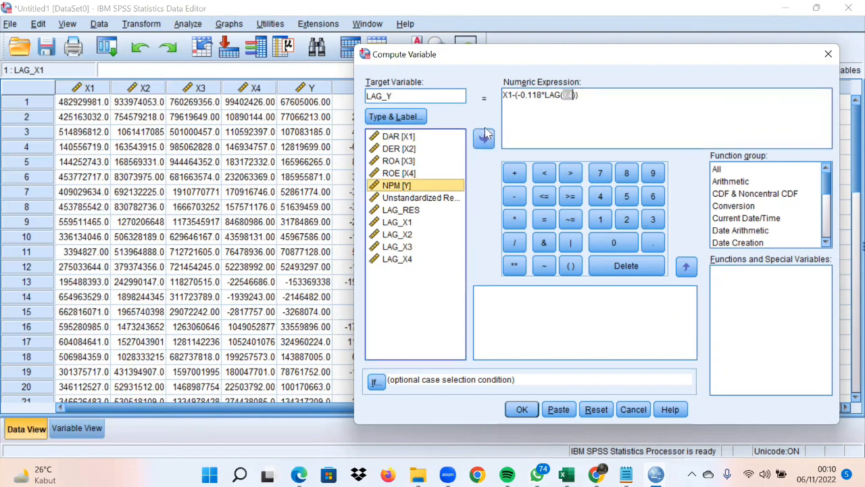
pyautogui.click(521, 409)
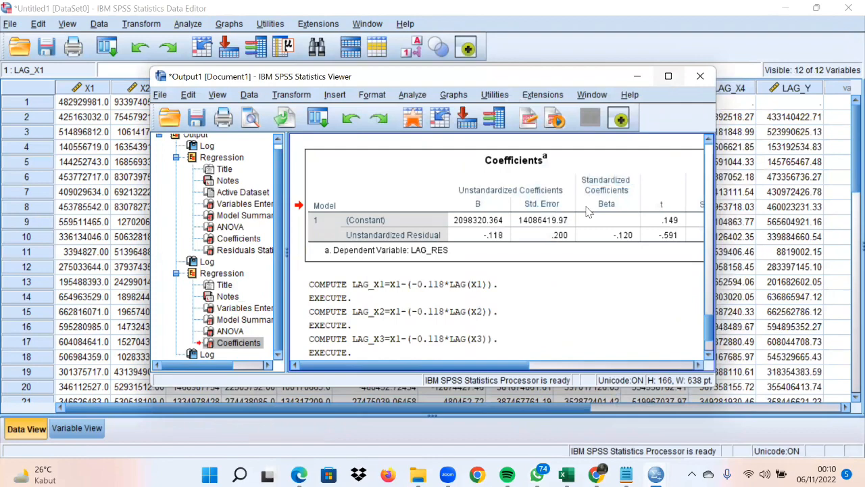
pyautogui.click(669, 76)
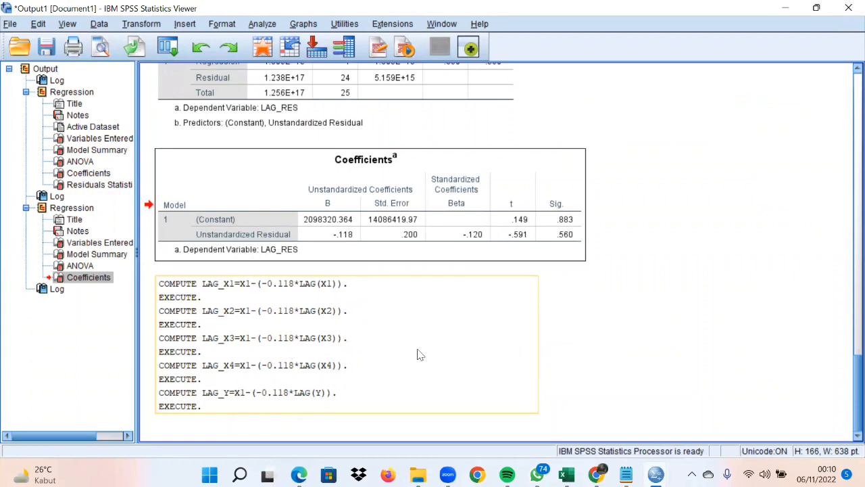
pyautogui.click(783, 9)
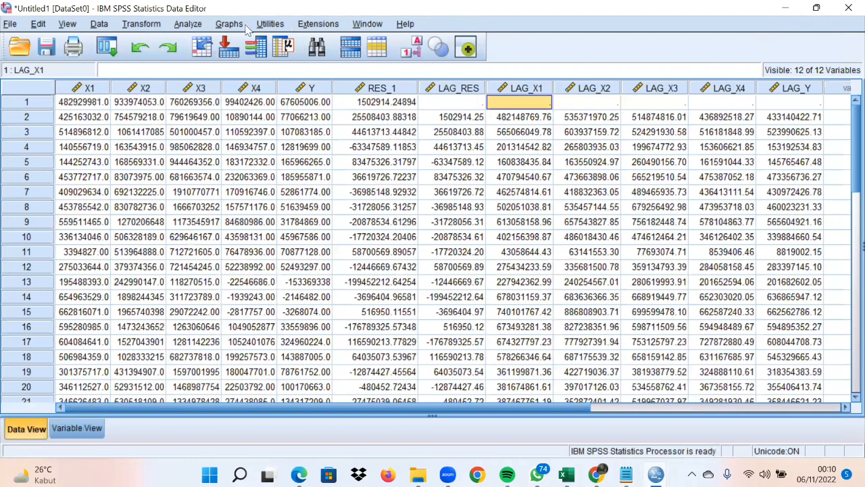
# - Set up a fresh linear regression with LAG_Y as dependent and LAG_X1, LAG_X2, LAG_X3 and LAG_X4 as independent variables
pyautogui.click(189, 24)
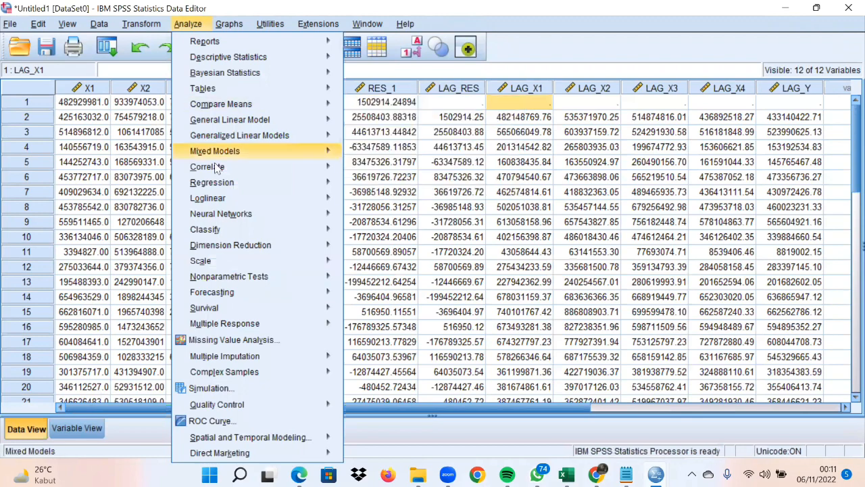
pyautogui.moveTo(245, 184)
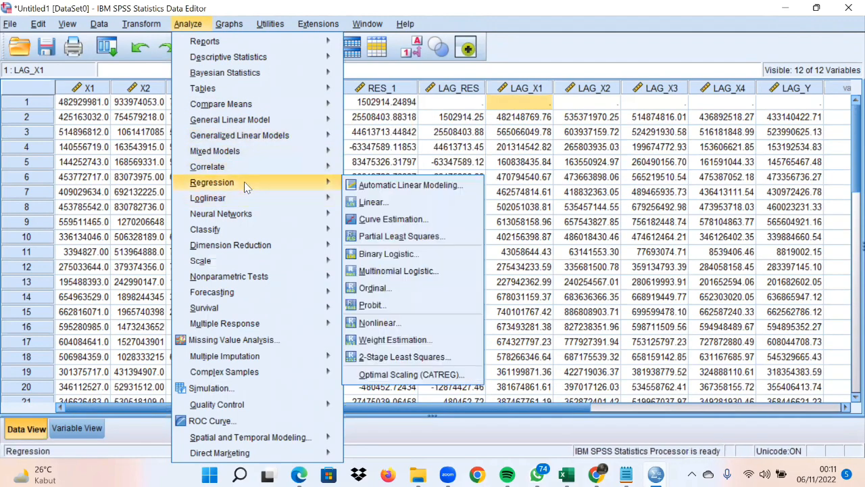
pyautogui.click(373, 203)
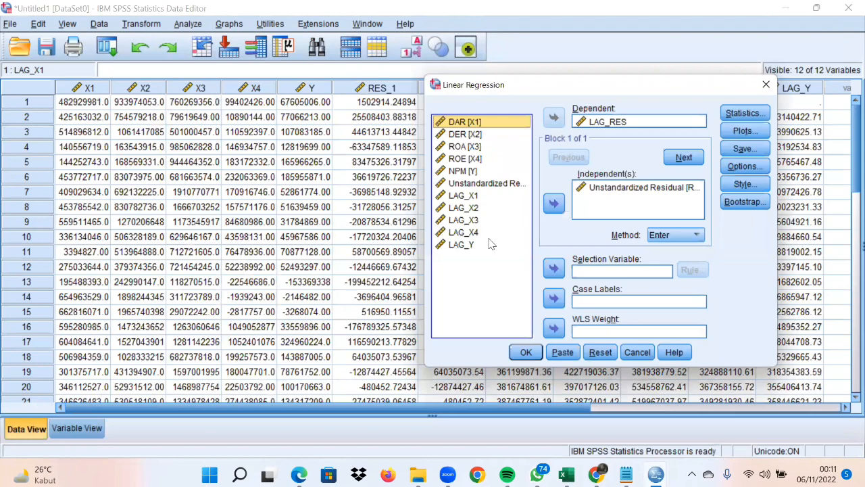
pyautogui.click(602, 354)
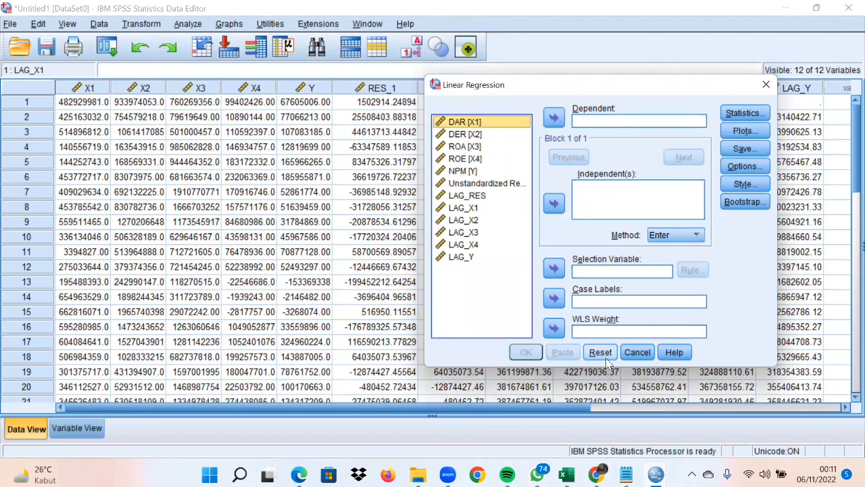
pyautogui.click(493, 257)
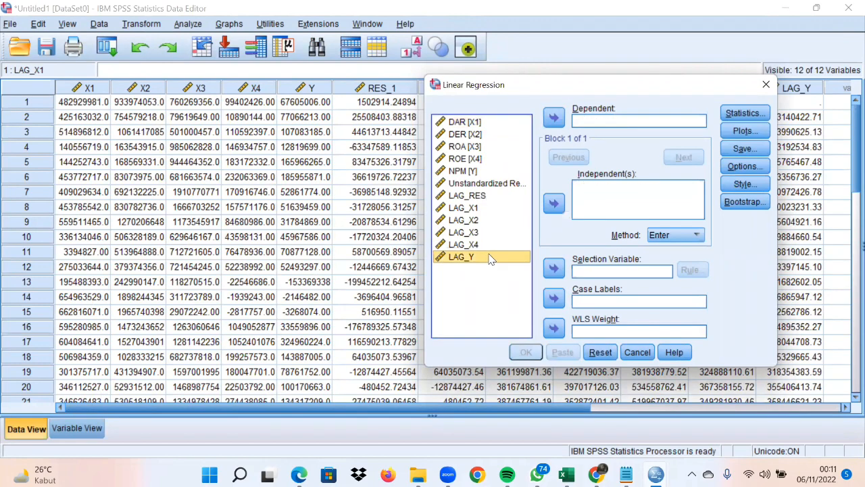
pyautogui.click(554, 119)
pyautogui.click(464, 210)
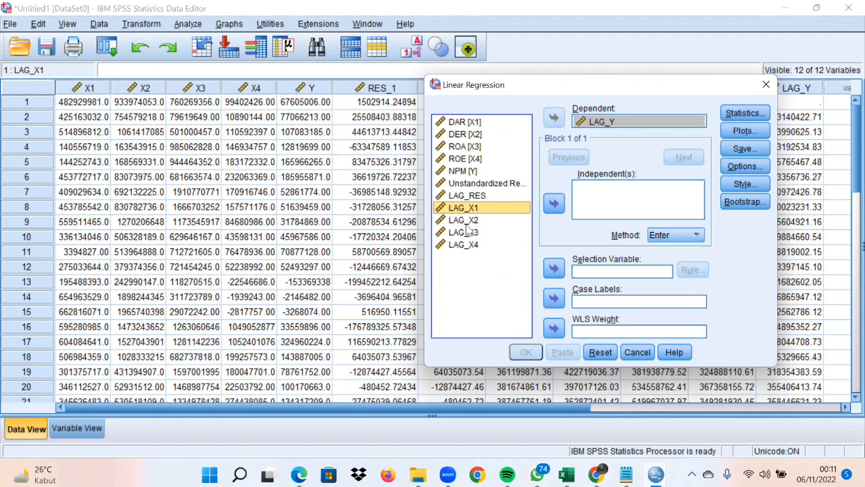
pyautogui.keyDown('shift'); pyautogui.click(466, 225); pyautogui.keyUp('shift')
pyautogui.keyDown('shift'); pyautogui.click(470, 234); pyautogui.keyUp('shift')
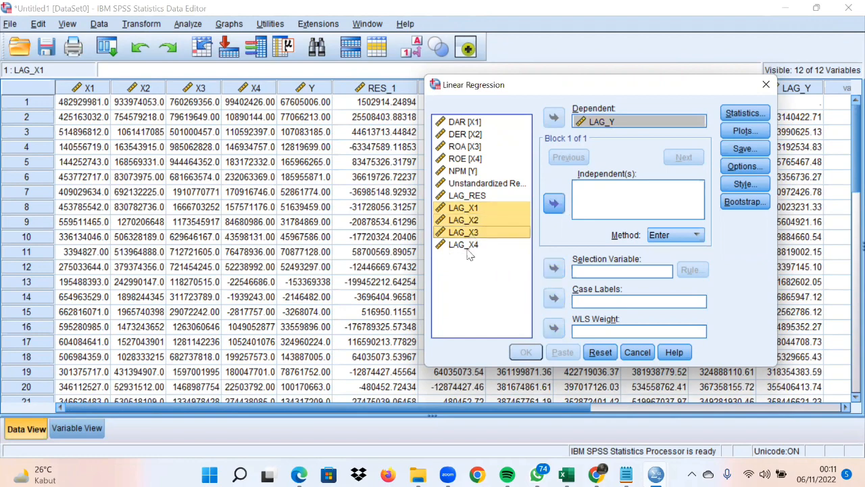
pyautogui.click(553, 204)
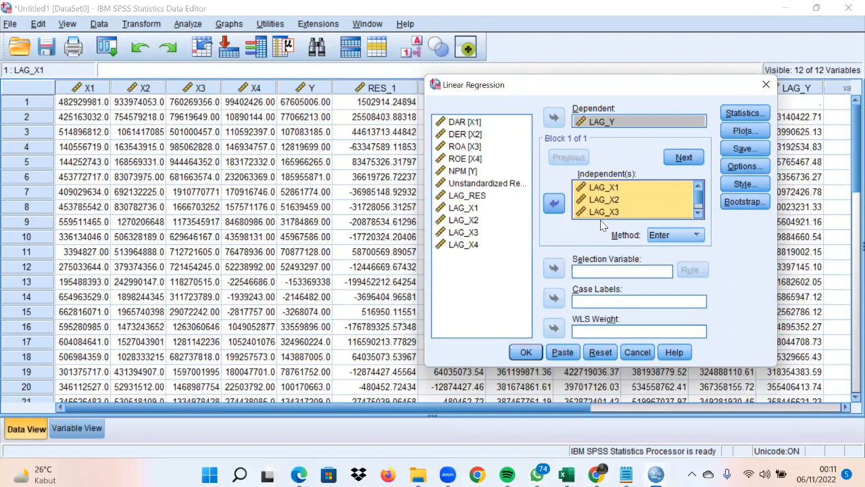
# - Run the regression with the Durbin-Watson statistic enabled and unstandardized residuals saved
pyautogui.click(750, 115)
pyautogui.click(375, 250)
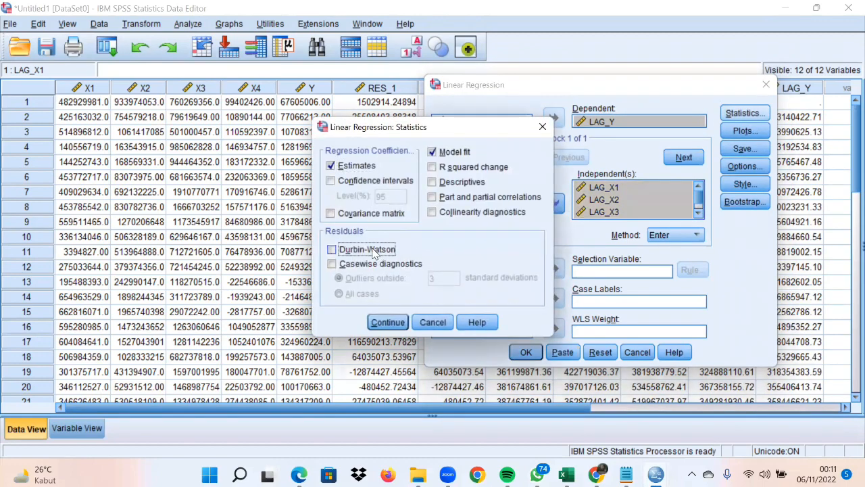
pyautogui.click(388, 322)
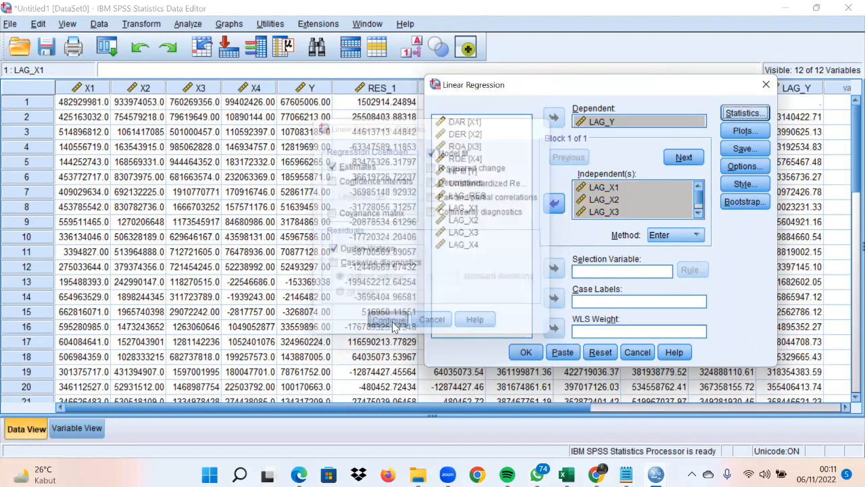
pyautogui.click(733, 152)
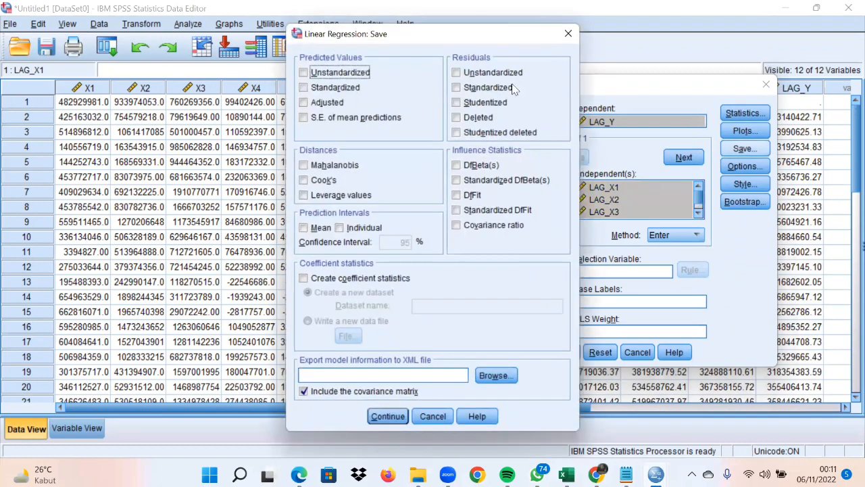
pyautogui.click(503, 76)
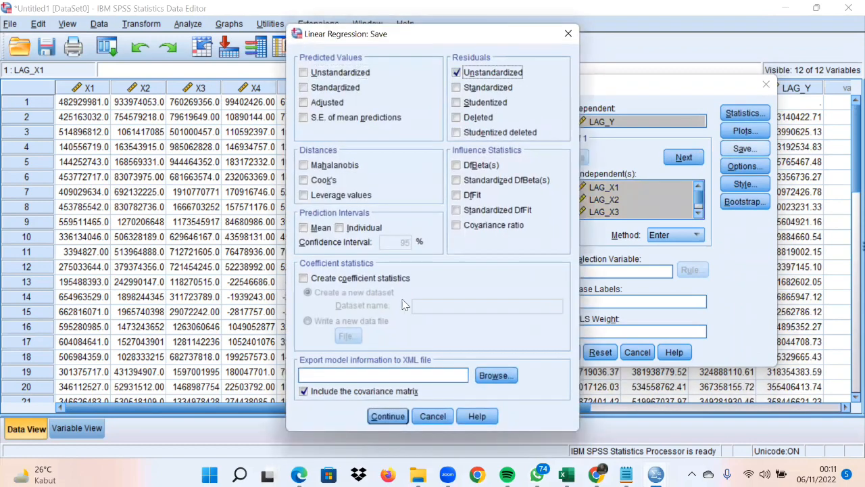
pyautogui.click(388, 416)
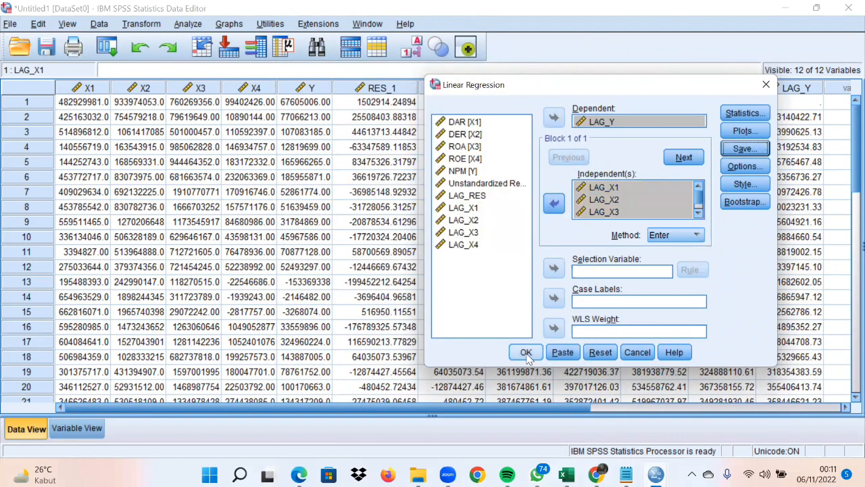
pyautogui.click(527, 352)
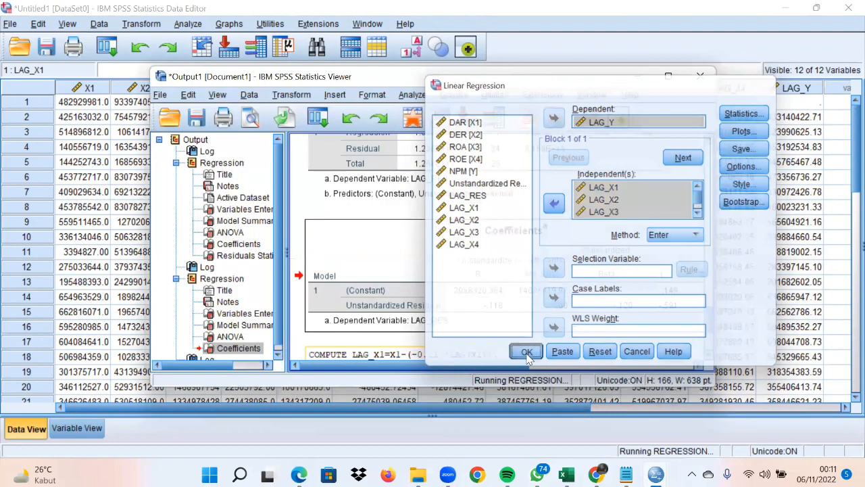
# - Compare the Durbin-Watson statistic in the new Model Summary with the critical values in the Durbin-Watson table PDF in Edge
pyautogui.click(668, 75)
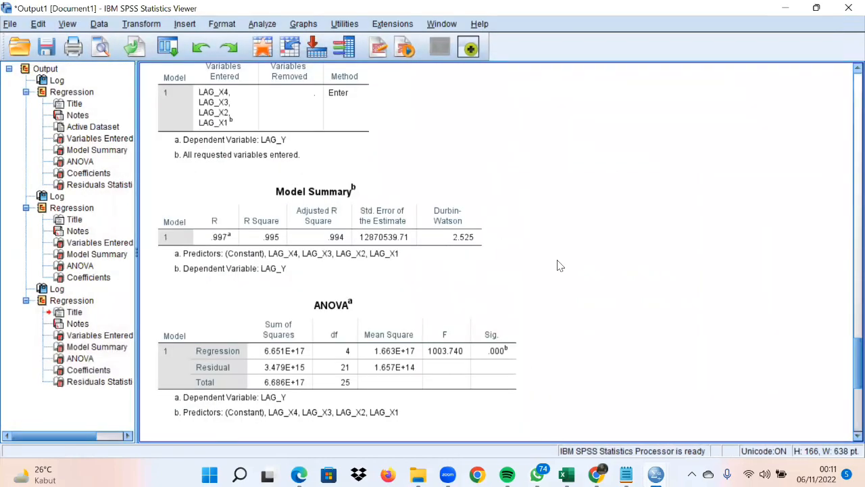
pyautogui.click(371, 248)
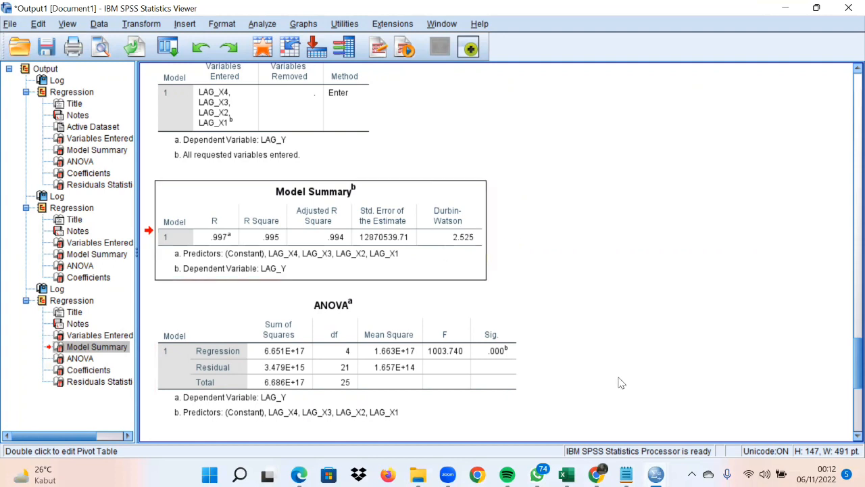
pyautogui.moveTo(597, 474)
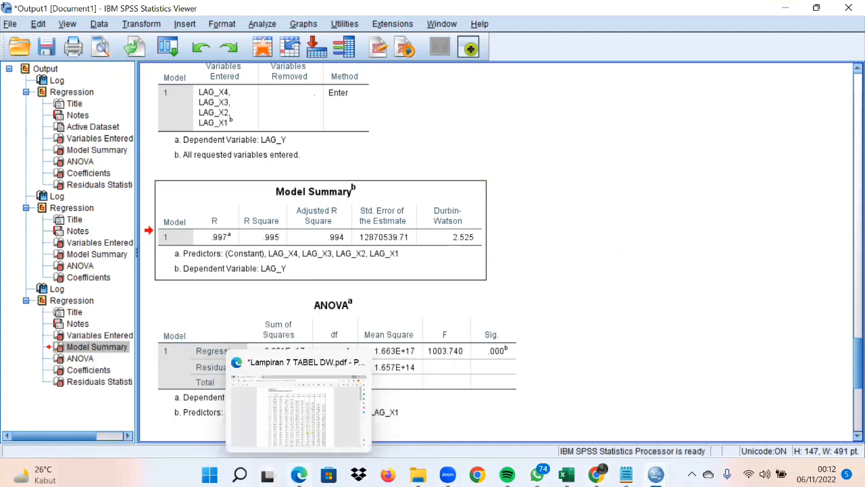
pyautogui.click(299, 475)
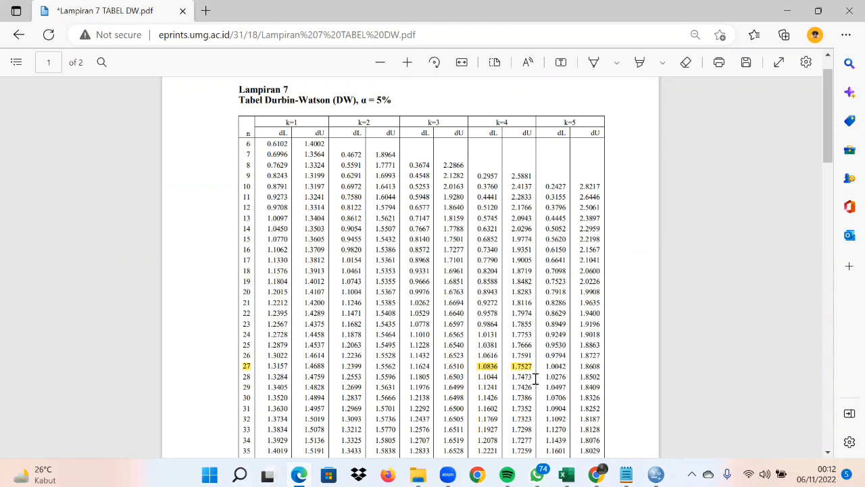
pyautogui.click(786, 7)
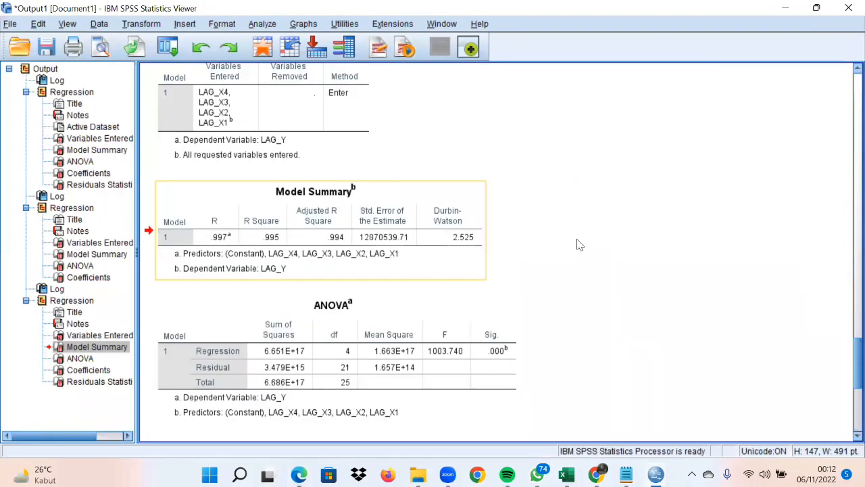
# - Review the Coefficients and Residuals Statistics tables of the LAG_Y regression, then return to its Model Summary
pyautogui.scroll(-3, 578, 245)
pyautogui.scroll(-3, 578, 245)
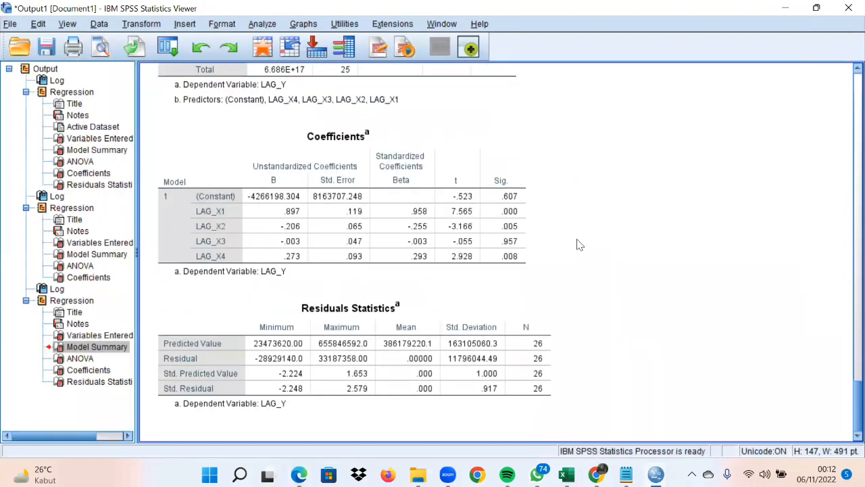
pyautogui.scroll(6, 578, 244)
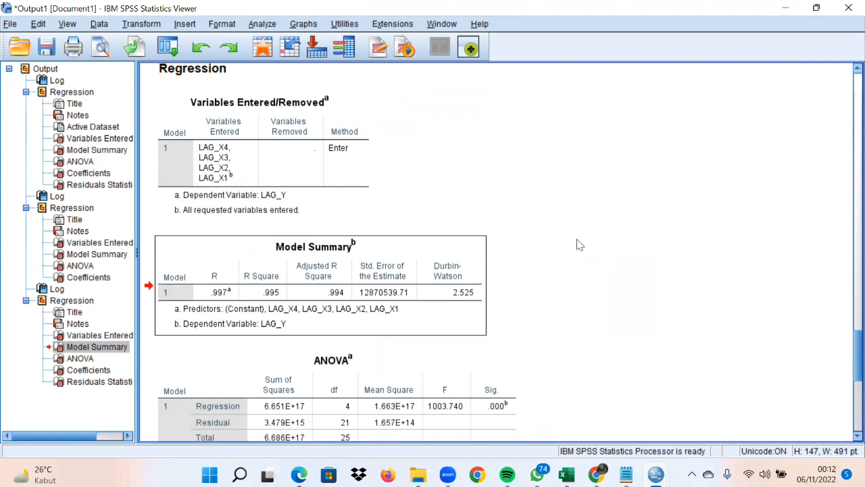
pyautogui.click(537, 51)
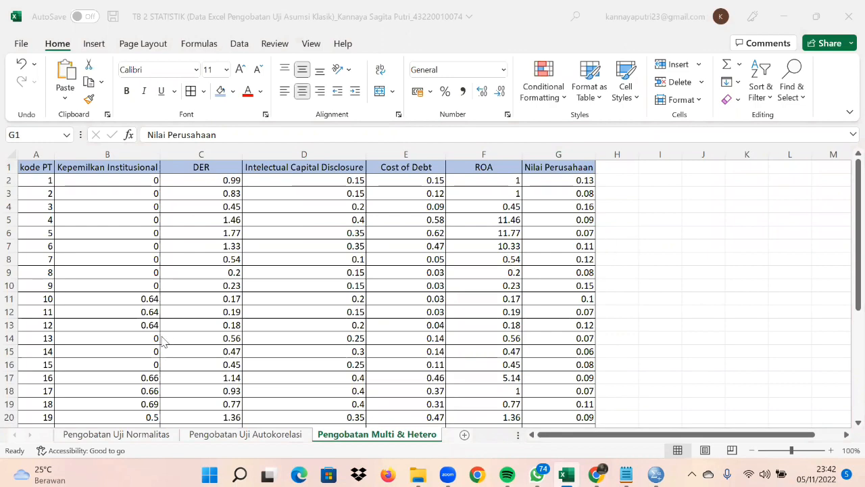
# - Examine the data rows and variable columns of the Pengobatan Multi & Hetero sheet, from Kepemilkan Institusional to Nilai Perusahaan
pyautogui.scroll(-3, 162, 342)
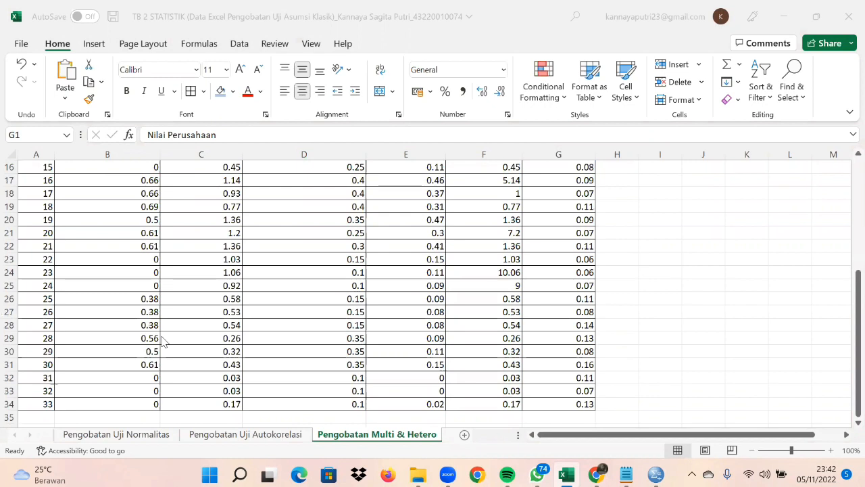
pyautogui.scroll(3, 162, 341)
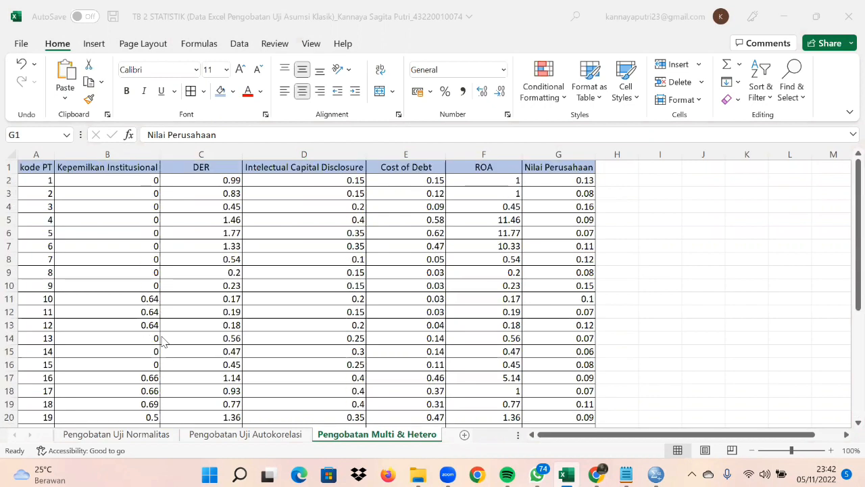
pyautogui.click(123, 182)
pyautogui.press('Right')
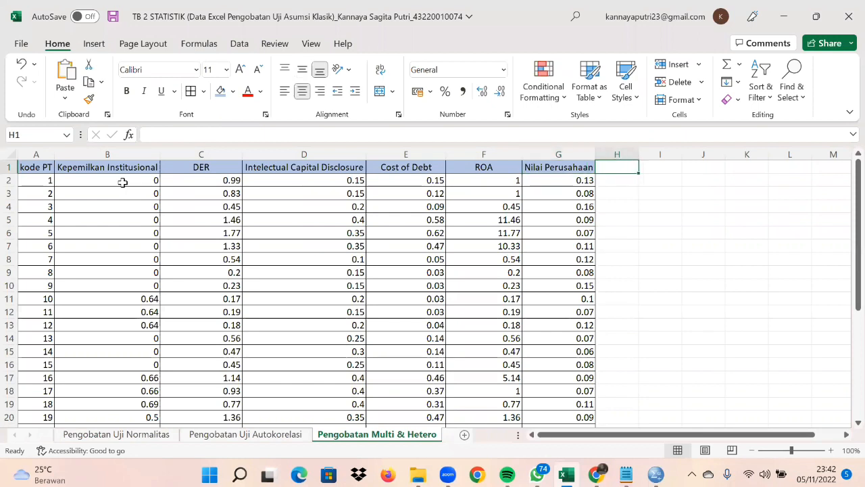
pyautogui.click(123, 183)
pyautogui.press('Right')
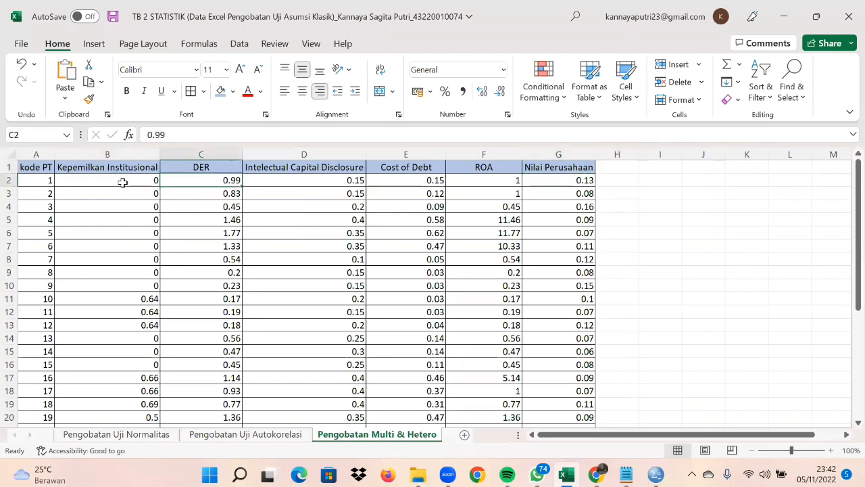
pyautogui.press('Right')
pyautogui.press('Right')
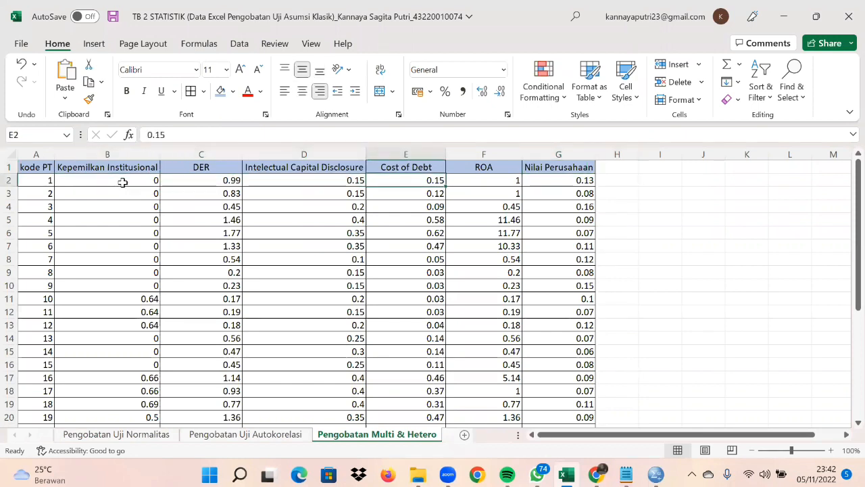
pyautogui.press('Right')
pyautogui.press('Right')
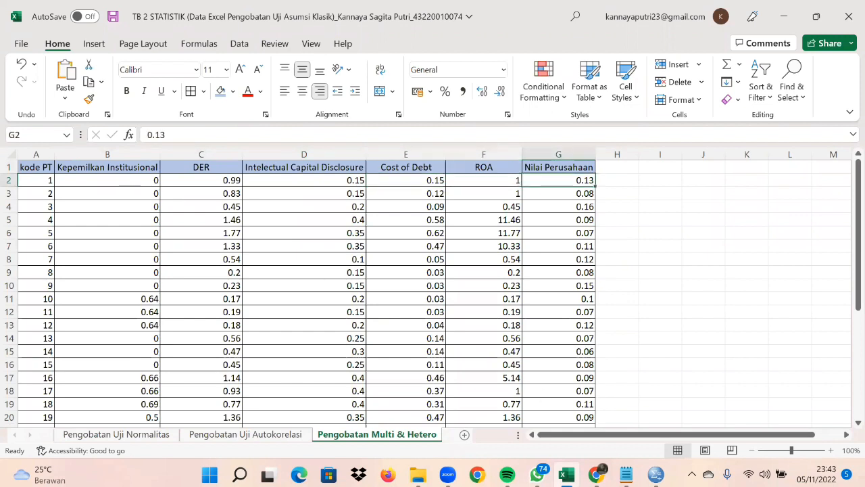
# - Switch to the SPSS Data Editor, check the definitions of variables x1 to x5 and y, and return to the empty data grid
pyautogui.moveTo(657, 474)
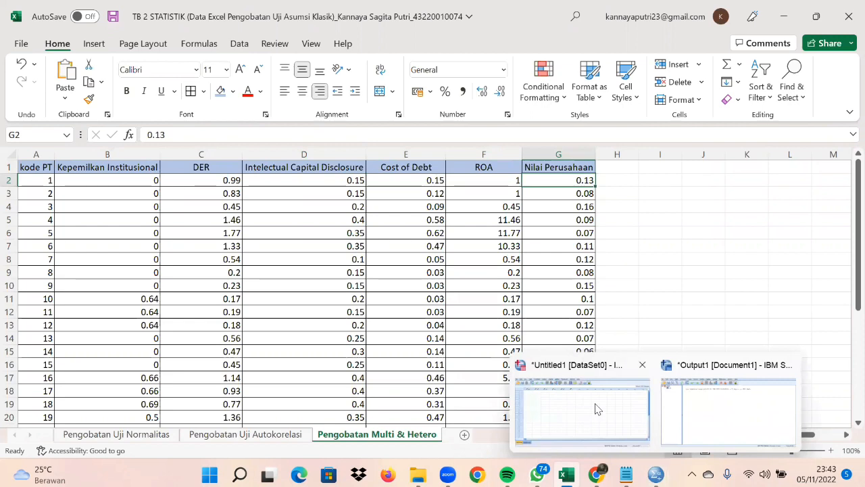
pyautogui.click(601, 409)
pyautogui.click(79, 428)
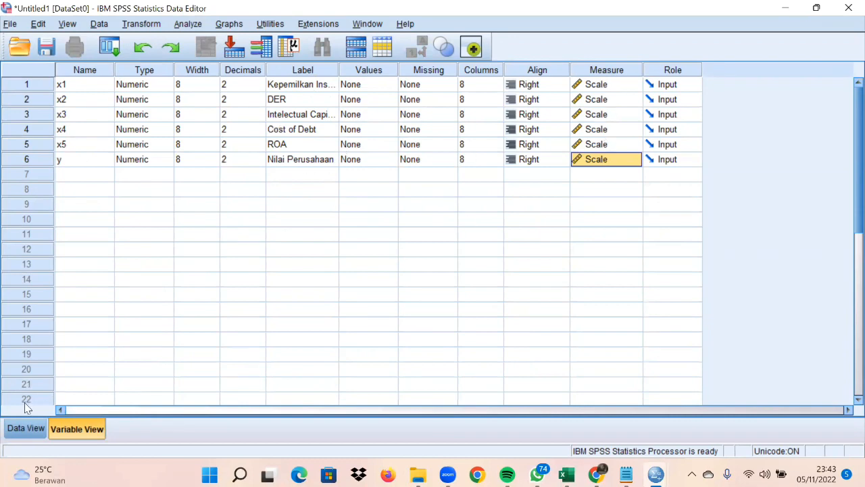
pyautogui.click(24, 430)
# - Switch to Excel and copy the data range B2:G34 of the Pengobatan Multi & Hetero sheet without its headers
pyautogui.moveTo(566, 475)
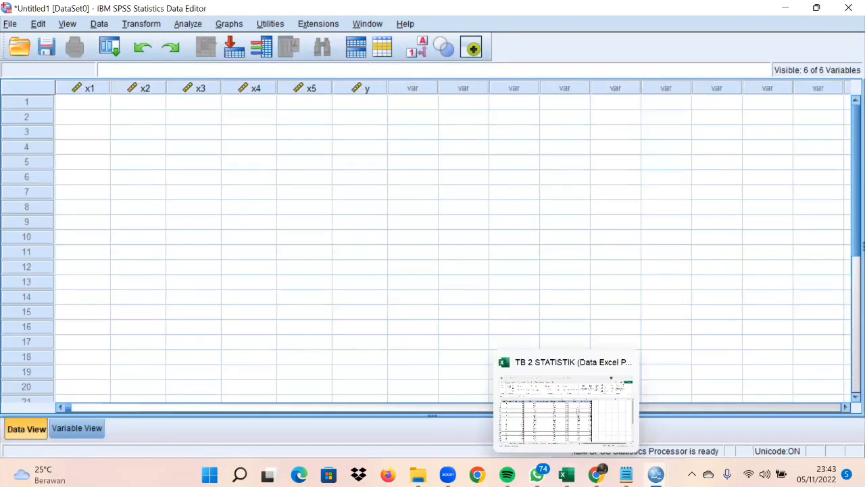
pyautogui.click(570, 413)
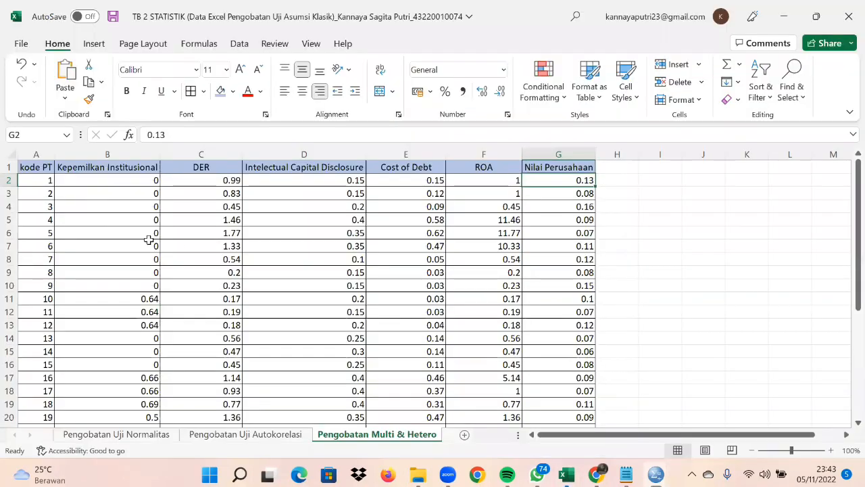
pyautogui.click(93, 179)
pyautogui.moveTo(380, 234); pyautogui.dragTo(542, 404)
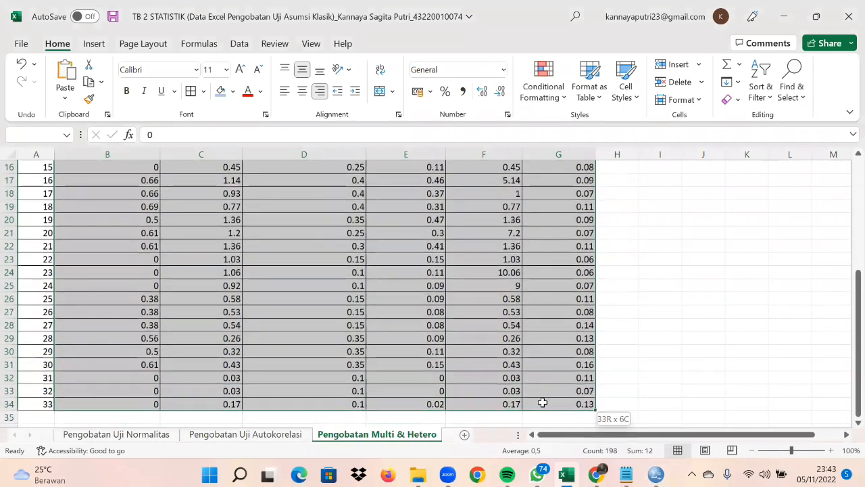
pyautogui.rightClick(285, 272)
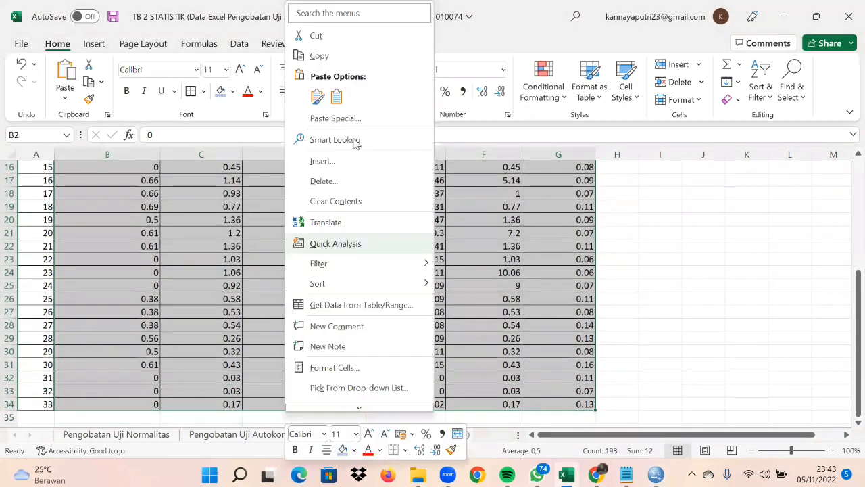
pyautogui.click(348, 55)
pyautogui.scroll(5, 351, 236)
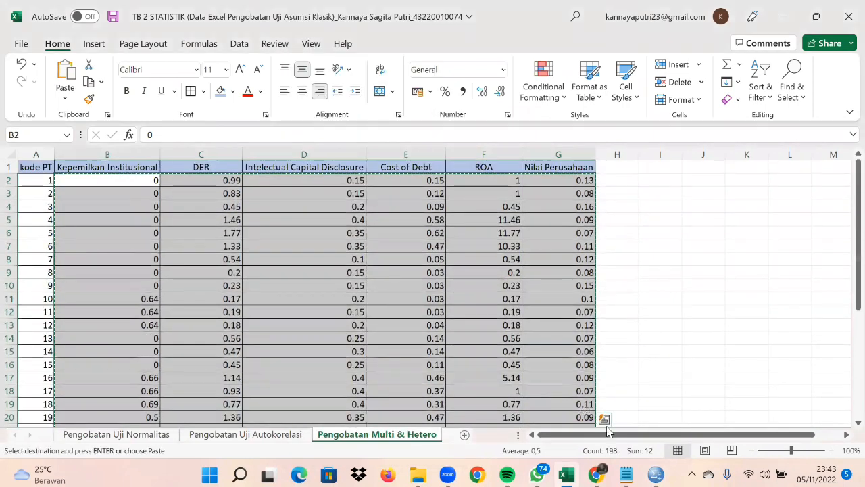
# - Paste the copied data into the SPSS data grid starting at row 1 of x1, and look over the pasted rows
pyautogui.moveTo(656, 475)
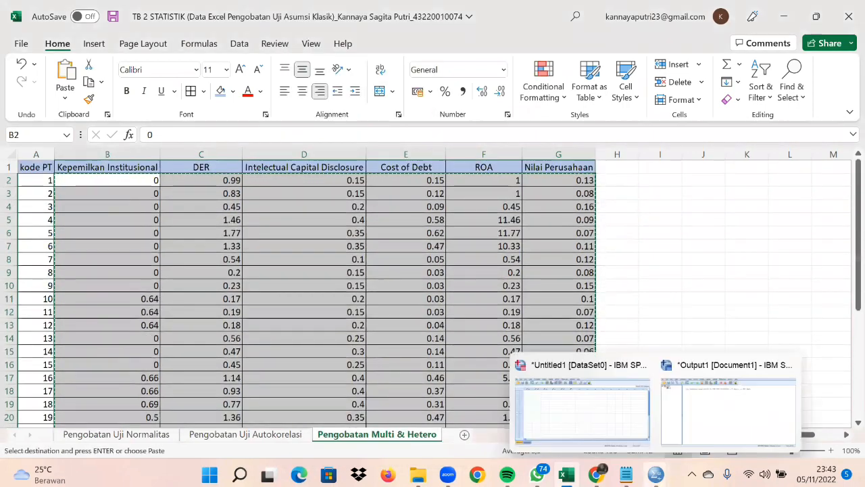
pyautogui.click(586, 410)
pyautogui.click(90, 106)
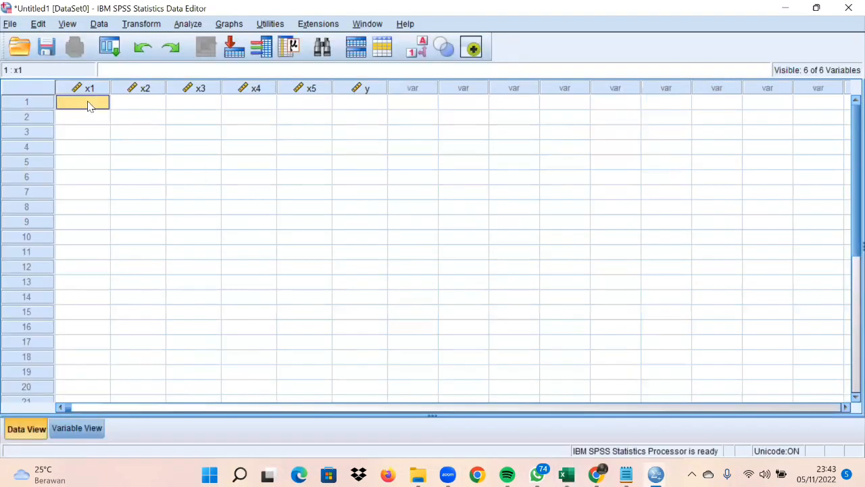
pyautogui.rightClick(90, 106)
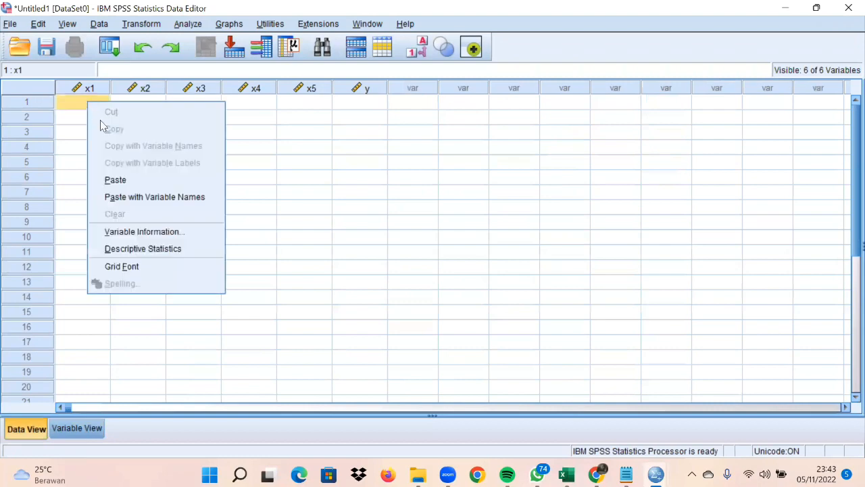
pyautogui.click(137, 179)
pyautogui.scroll(-4, 309, 252)
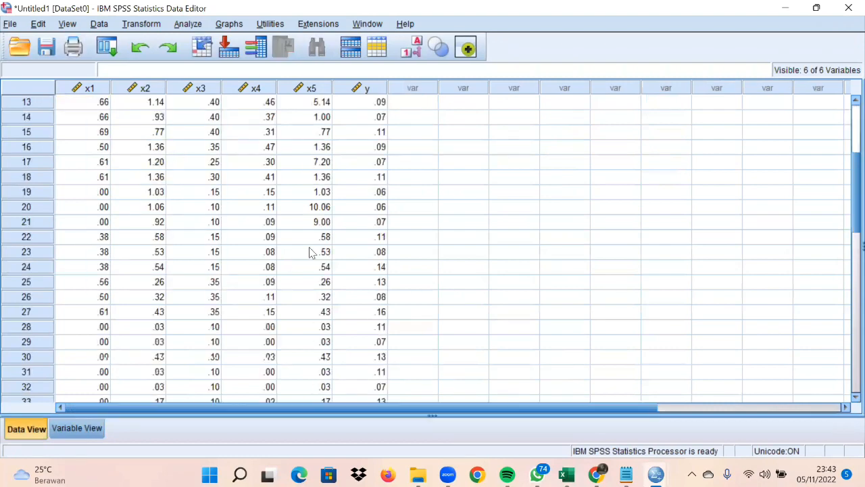
pyautogui.scroll(-4, 309, 252)
pyautogui.scroll(8, 309, 252)
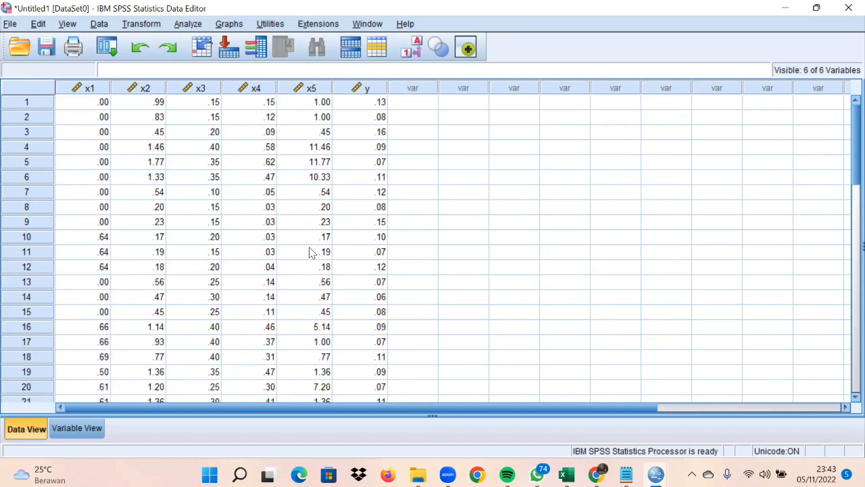
# - Set up a linear regression with Nilai Perusahaan as dependent and Kepemilkan Institusional, DER, Intelectual Capital Disclosure, Cost of Debt and ROA as independent variables
pyautogui.click(188, 23)
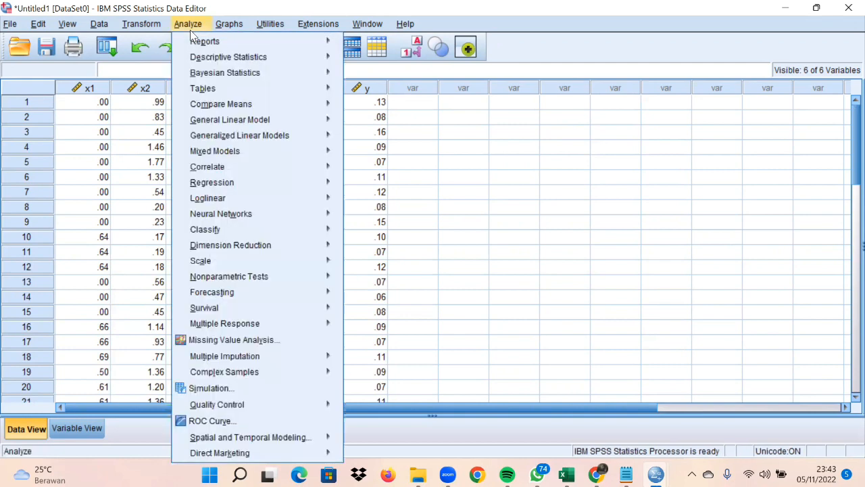
pyautogui.moveTo(230, 188)
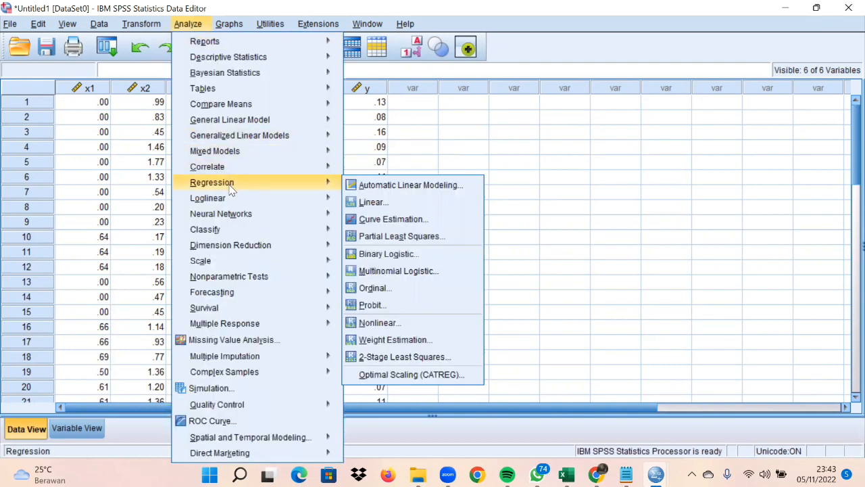
pyautogui.click(380, 207)
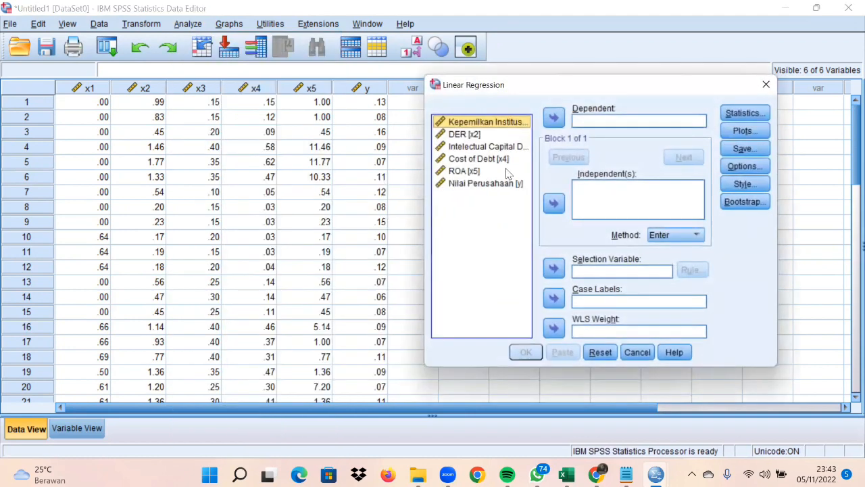
pyautogui.click(508, 184)
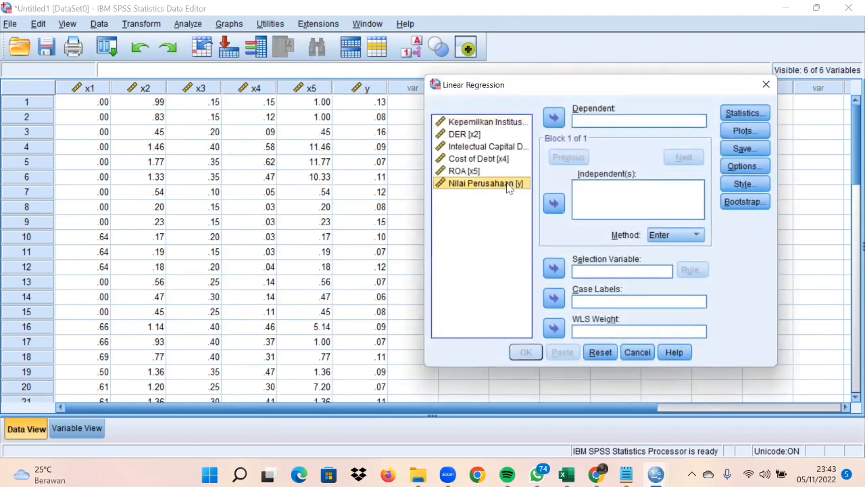
pyautogui.click(555, 118)
pyautogui.click(505, 123)
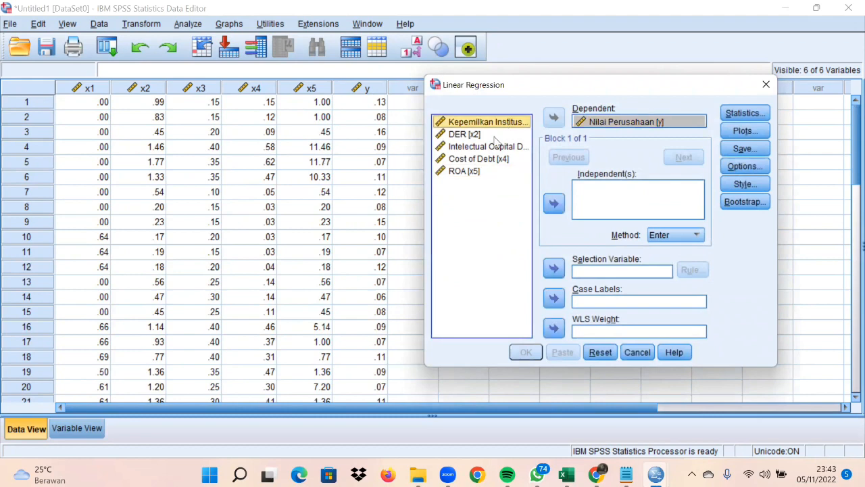
pyautogui.keyDown('shift'); pyautogui.click(500, 136); pyautogui.keyUp('shift')
pyautogui.keyDown('shift'); pyautogui.click(502, 148); pyautogui.keyUp('shift')
pyautogui.keyDown('shift'); pyautogui.click(500, 159); pyautogui.keyUp('shift')
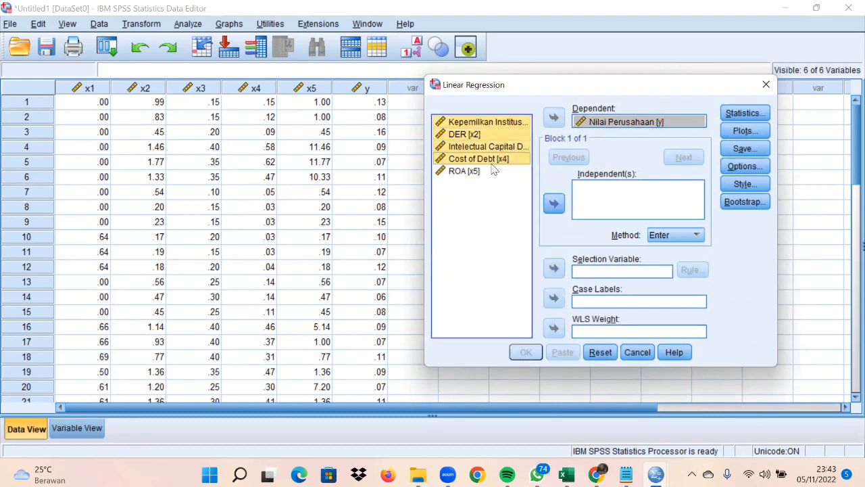
pyautogui.keyDown('shift'); pyautogui.click(488, 173); pyautogui.keyUp('shift')
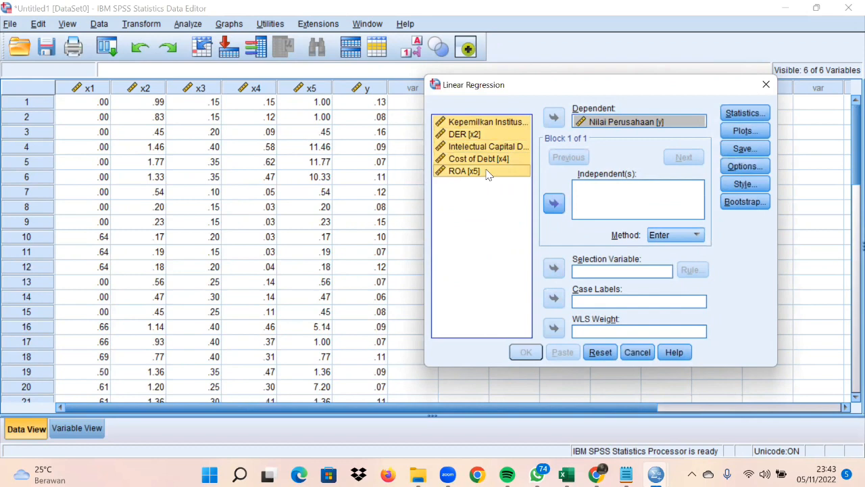
pyautogui.click(554, 203)
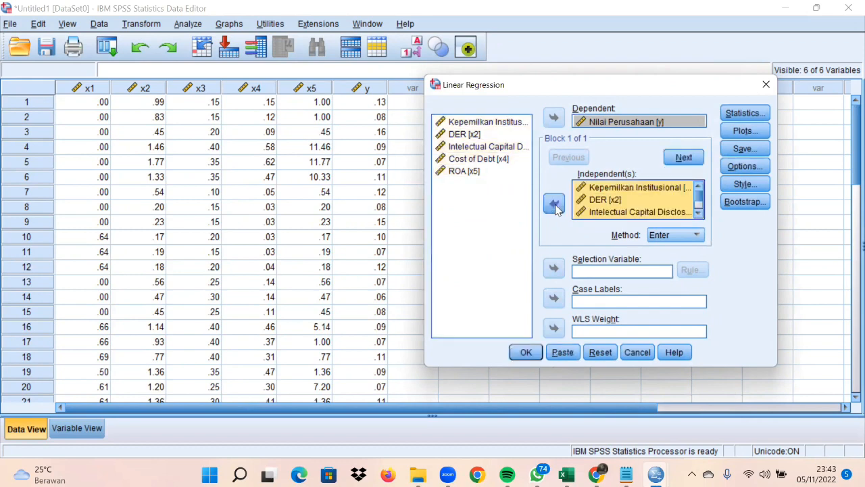
# - Run the regression with collinearity diagnostics enabled and unstandardized residuals saved
pyautogui.click(744, 113)
pyautogui.click(486, 218)
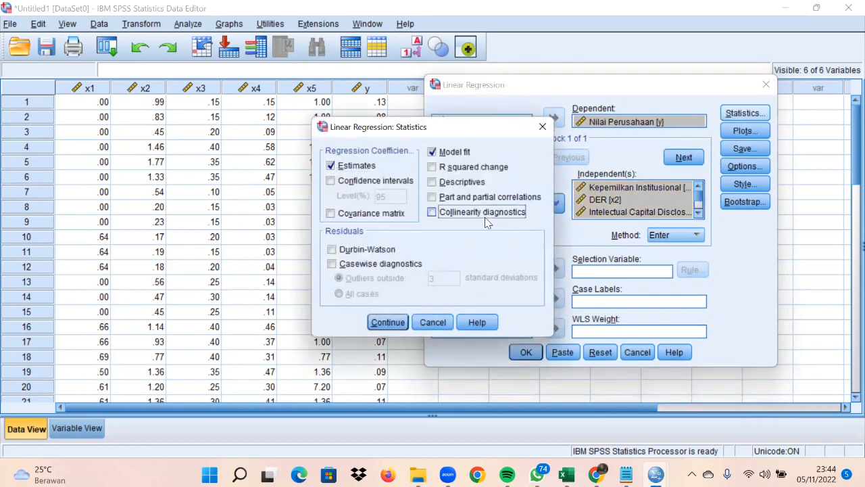
pyautogui.click(399, 322)
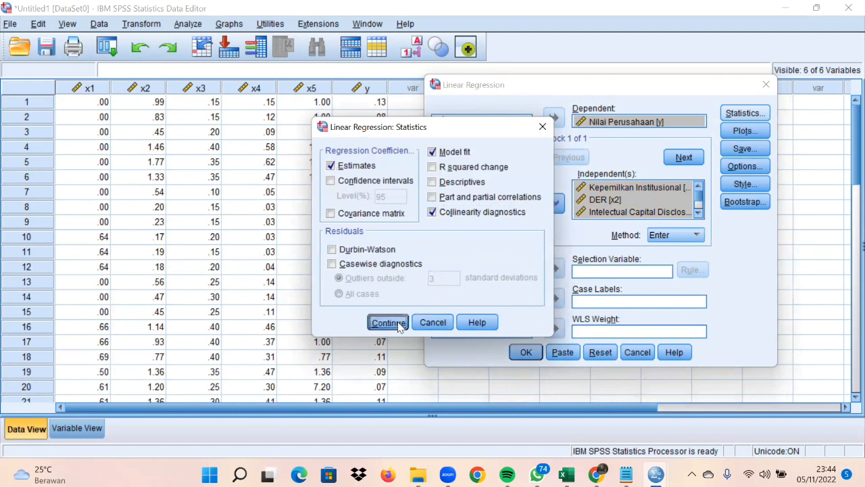
pyautogui.click(744, 148)
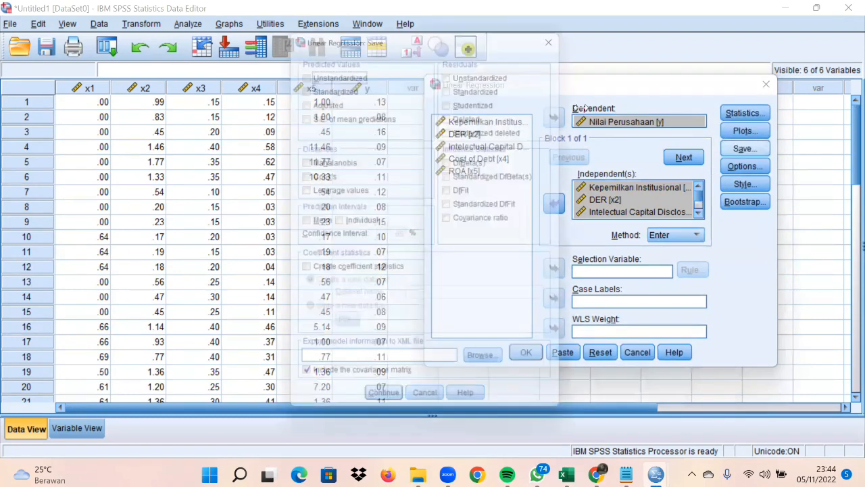
pyautogui.click(498, 75)
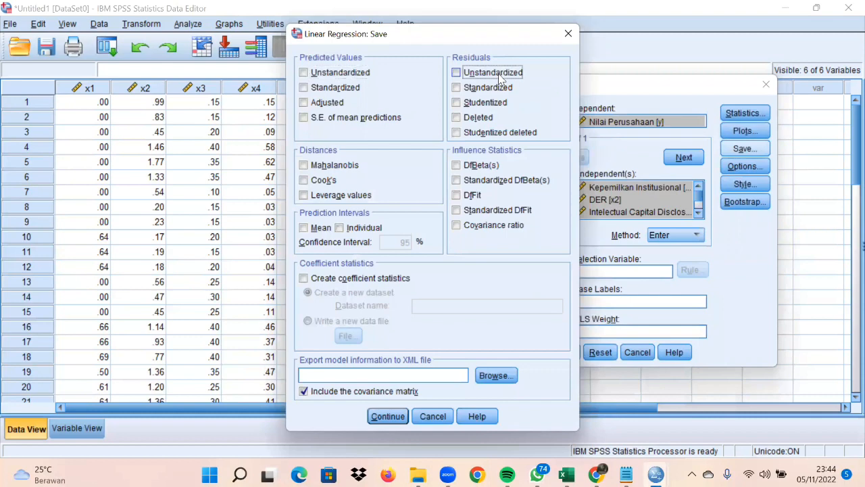
pyautogui.click(389, 415)
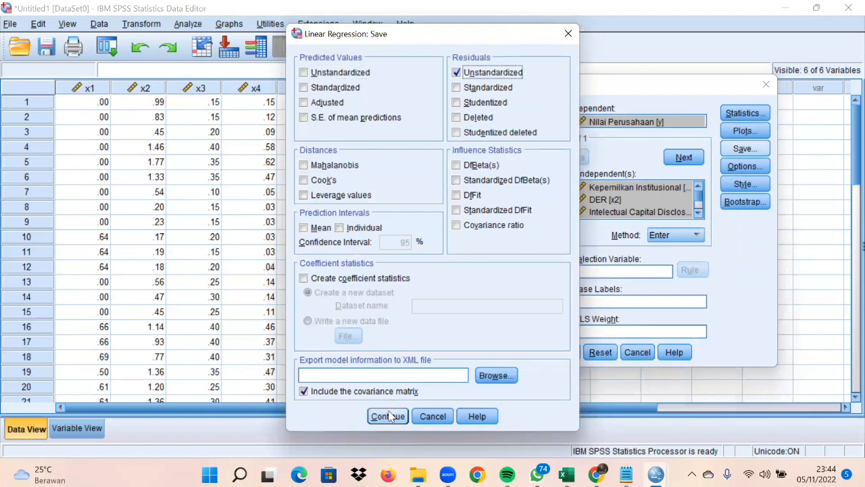
pyautogui.click(524, 355)
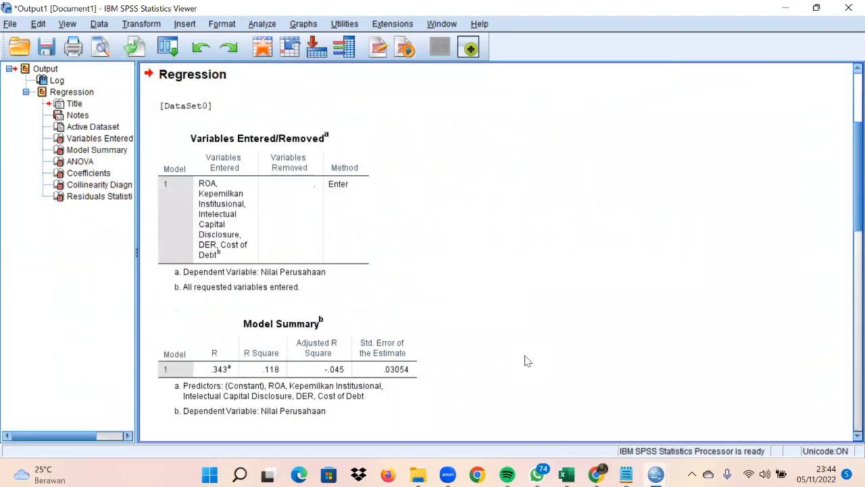
# - Review the regression output down to the tolerance and VIF values in the Coefficients table and the Collinearity Diagnostics table
pyautogui.scroll(3, 527, 361)
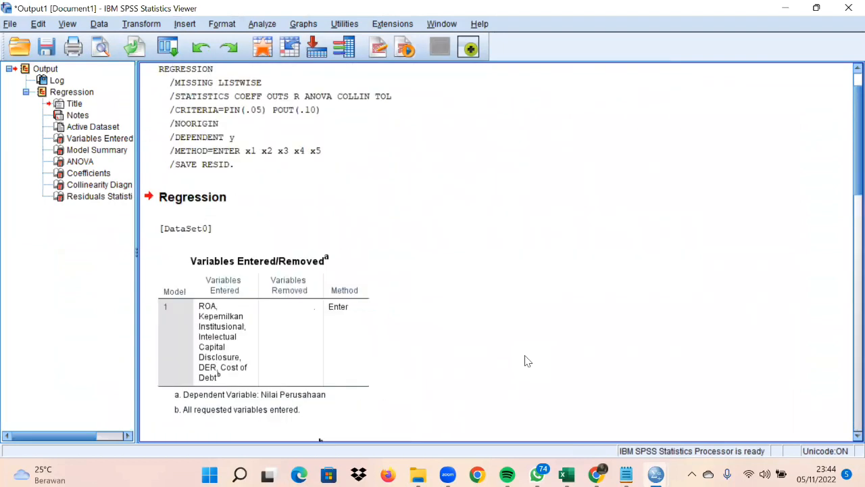
pyautogui.scroll(-8, 527, 361)
pyautogui.scroll(-10, 527, 360)
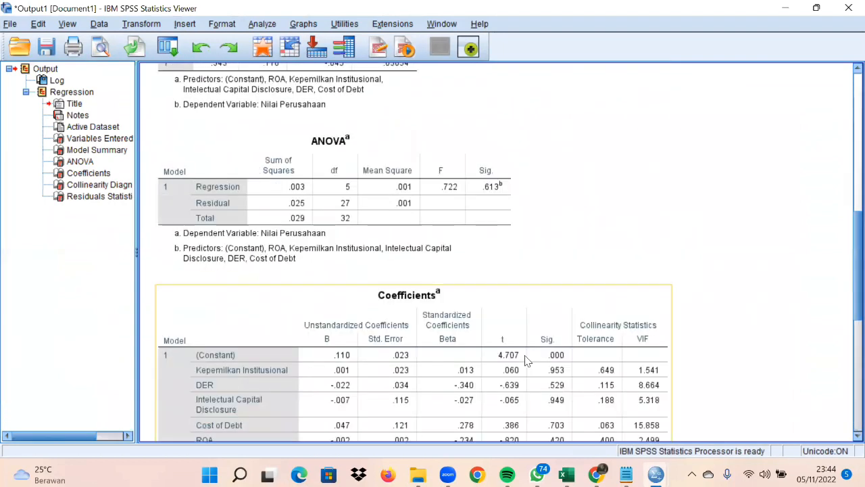
pyautogui.click(361, 193)
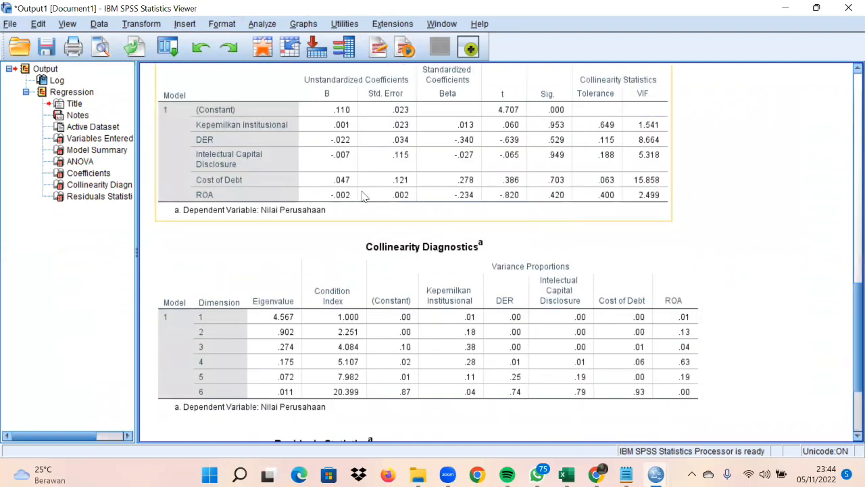
# - Return from the regression output to the data and start computing a new variable with the target name TRANS_x1
pyautogui.scroll(2, 685, 170)
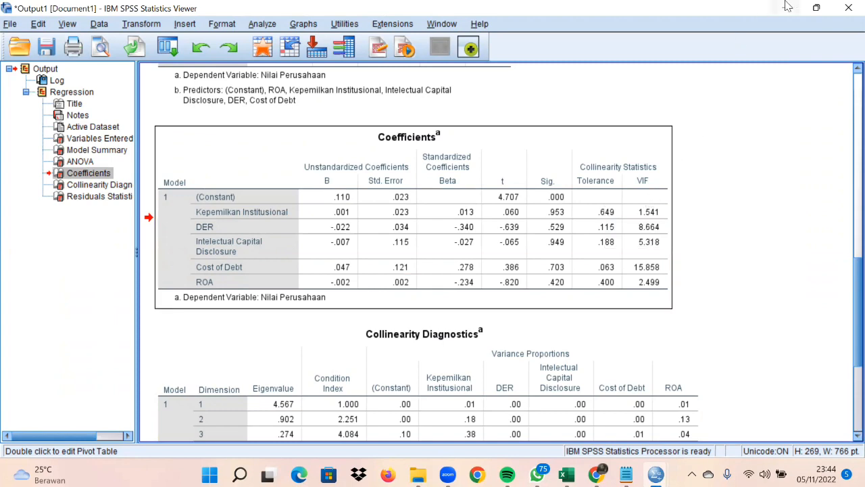
pyautogui.click(786, 7)
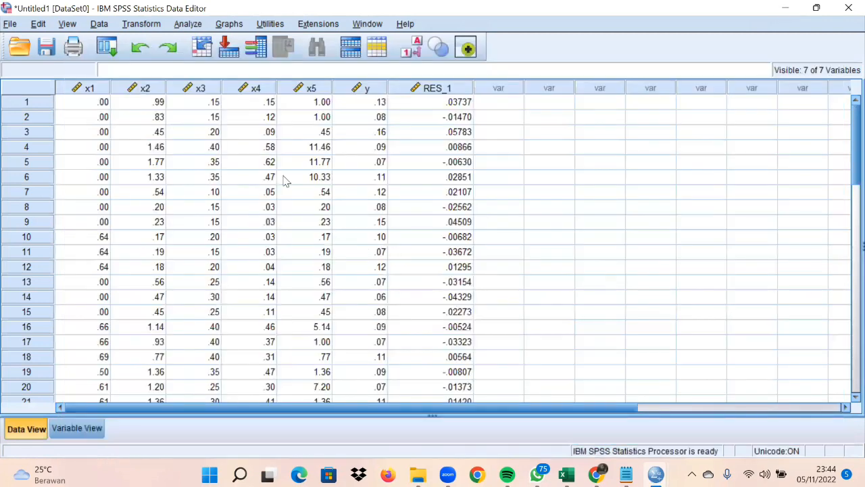
pyautogui.click(138, 27)
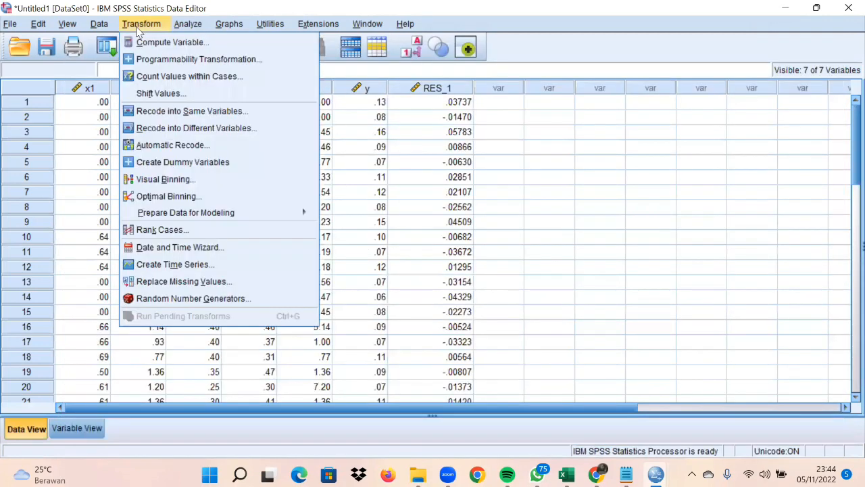
pyautogui.click(174, 41)
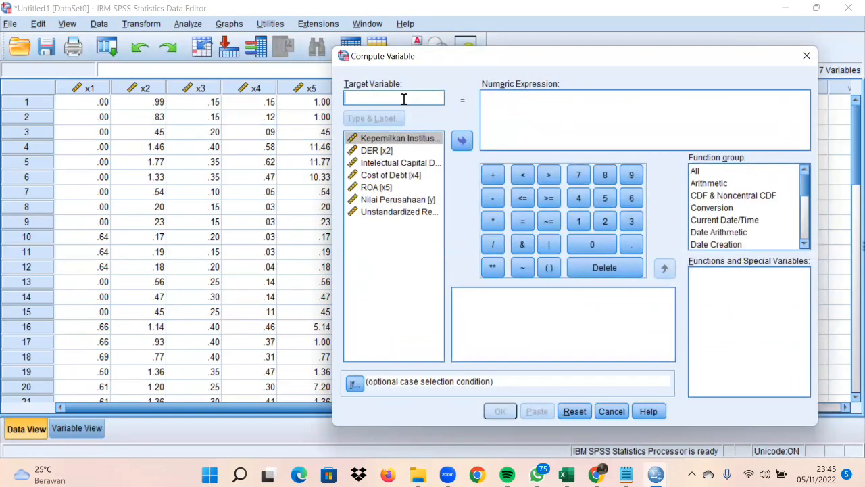
pyautogui.press('capslock')
pyautogui.write('T')
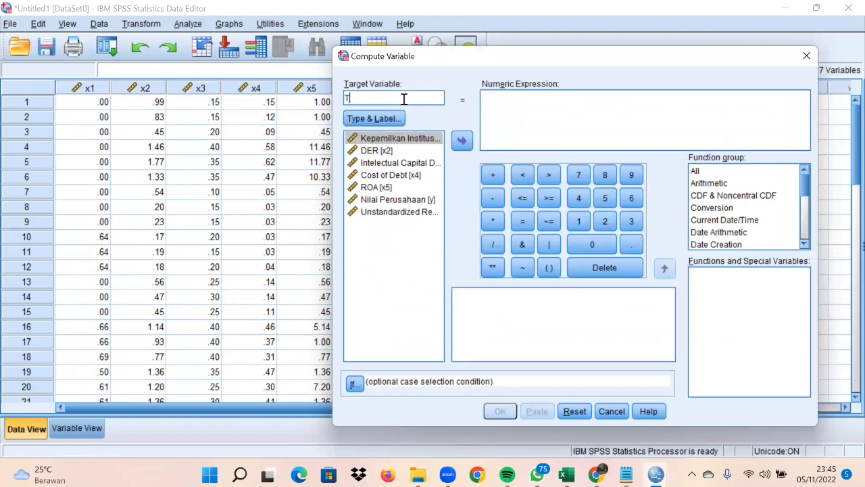
pyautogui.write('RANS_')
pyautogui.write('x')
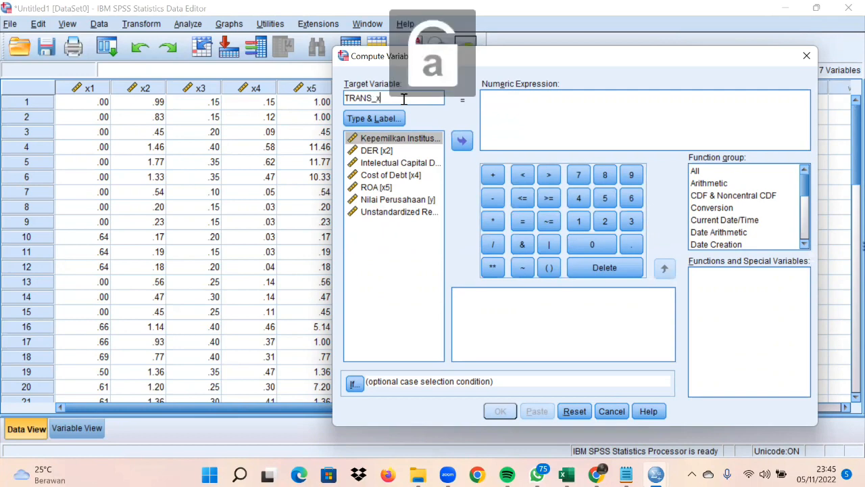
pyautogui.write('1')
# - Compute TRANS_x1 with the expression 1/(0.69-x1), check the output log and return to the data
pyautogui.click(529, 106)
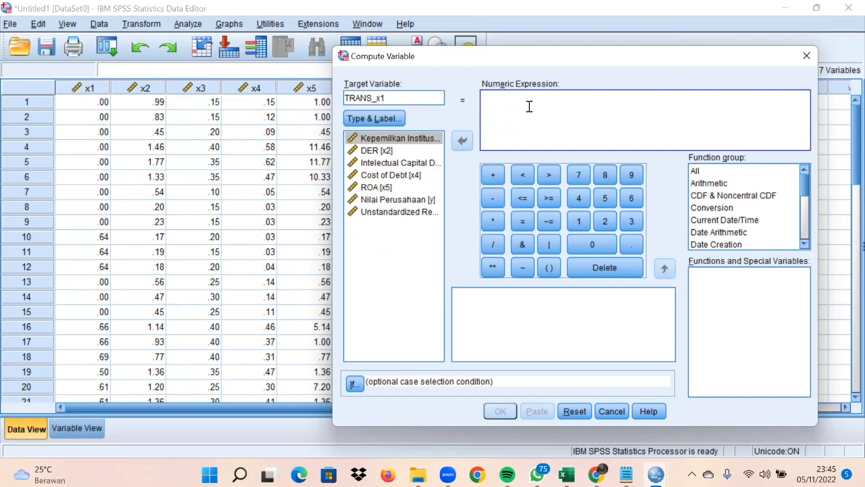
pyautogui.write('1')
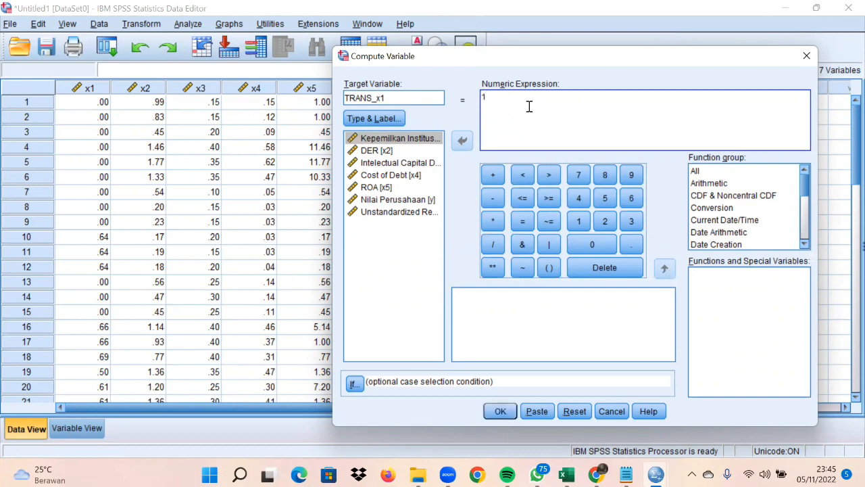
pyautogui.write('/(K-x1')
pyautogui.doubleClick(495, 96)
pyautogui.click(495, 97)
pyautogui.press('BackSpace')
pyautogui.write('0.69')
pyautogui.click(499, 412)
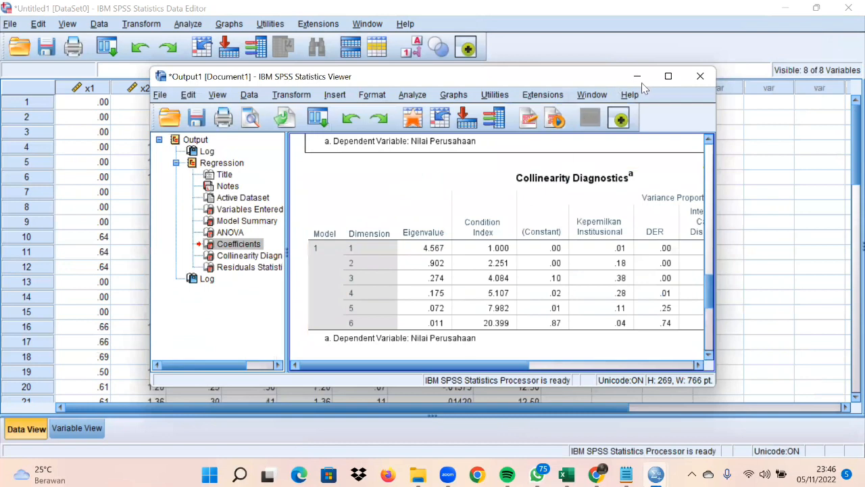
pyautogui.click(668, 76)
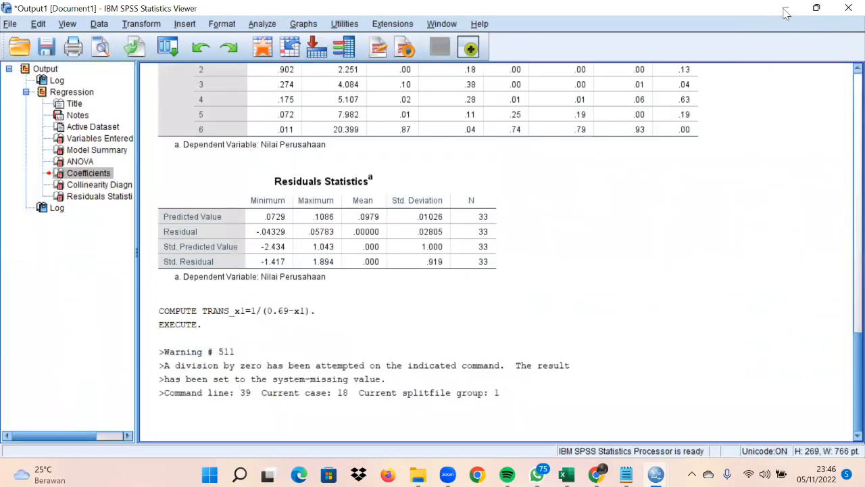
pyautogui.click(786, 10)
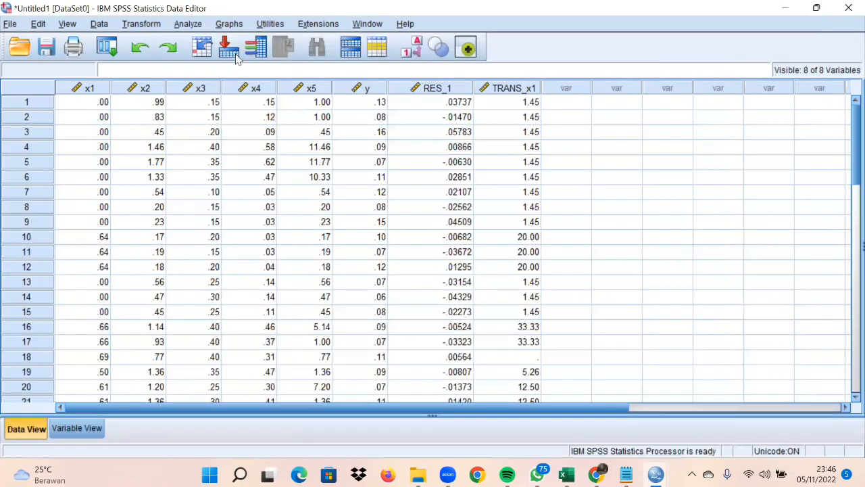
# - Start another variable computation with the target name TRANS_x2
pyautogui.click(140, 25)
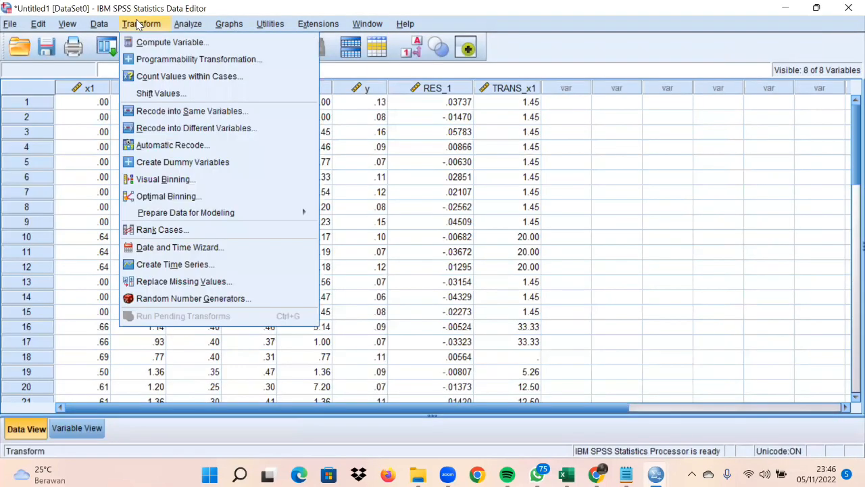
pyautogui.click(152, 42)
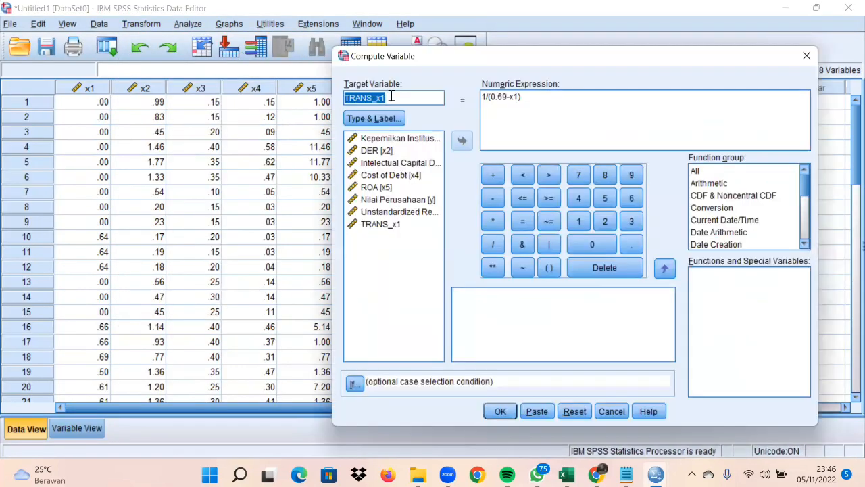
pyautogui.click(391, 97)
pyautogui.press('BackSpace')
pyautogui.write('2')
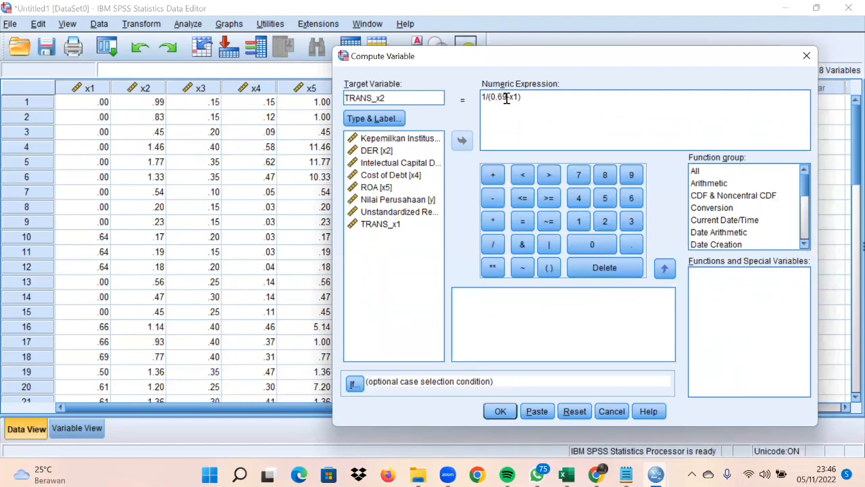
# - Check the x2 column for its maximum and compute TRANS_x2 with the expression 1/(1.77-x2), inserting DER as x2
pyautogui.moveTo(507, 98); pyautogui.dragTo(491, 98)
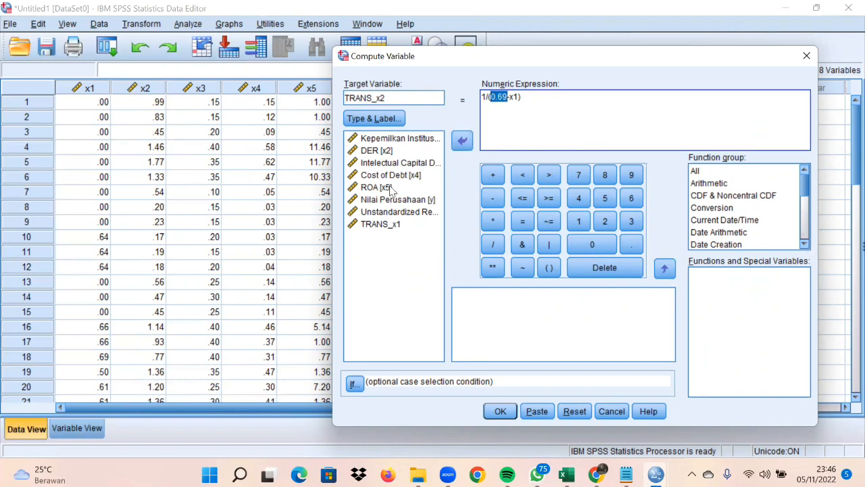
pyautogui.scroll(-1, 166, 170)
pyautogui.scroll(-3, 166, 170)
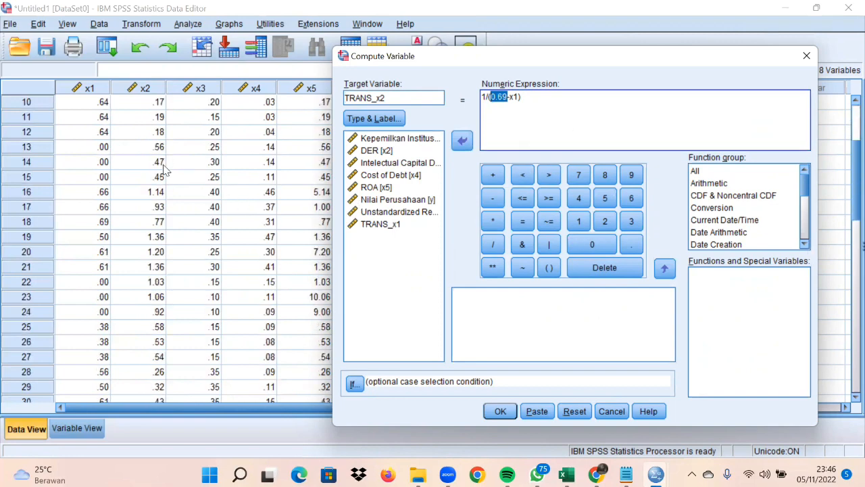
pyautogui.scroll(-3, 166, 170)
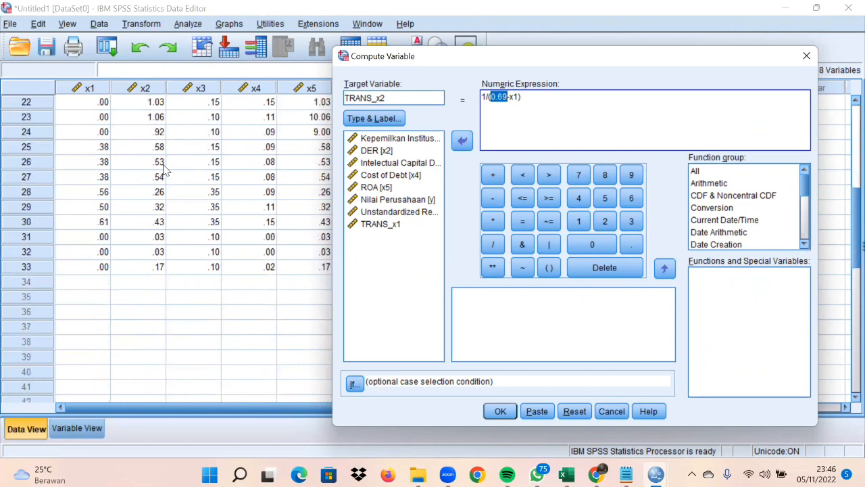
pyautogui.scroll(7, 166, 170)
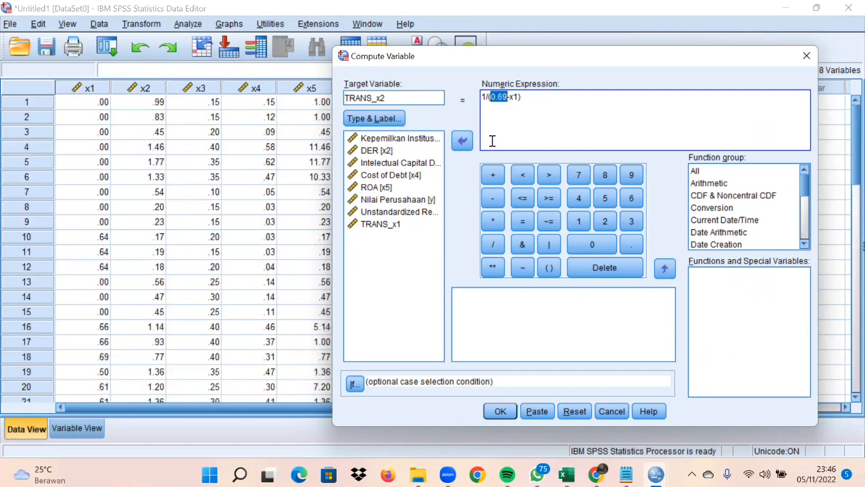
pyautogui.write('1.77')
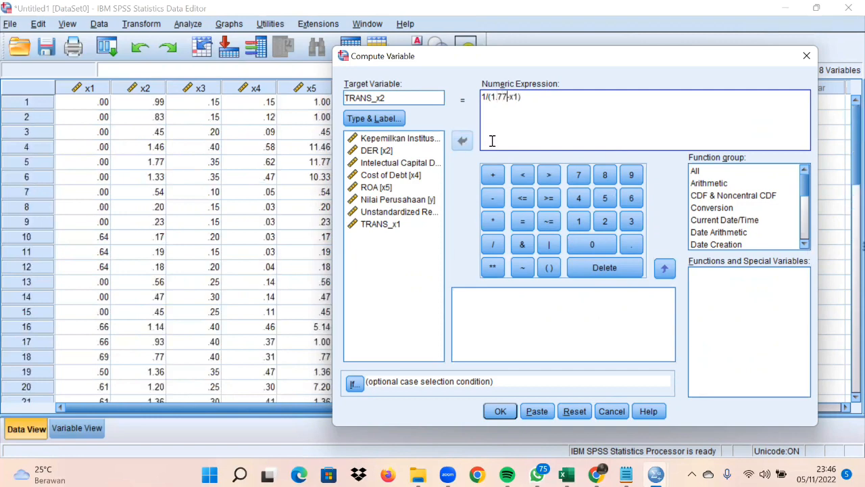
pyautogui.doubleClick(515, 96)
pyautogui.click(388, 153)
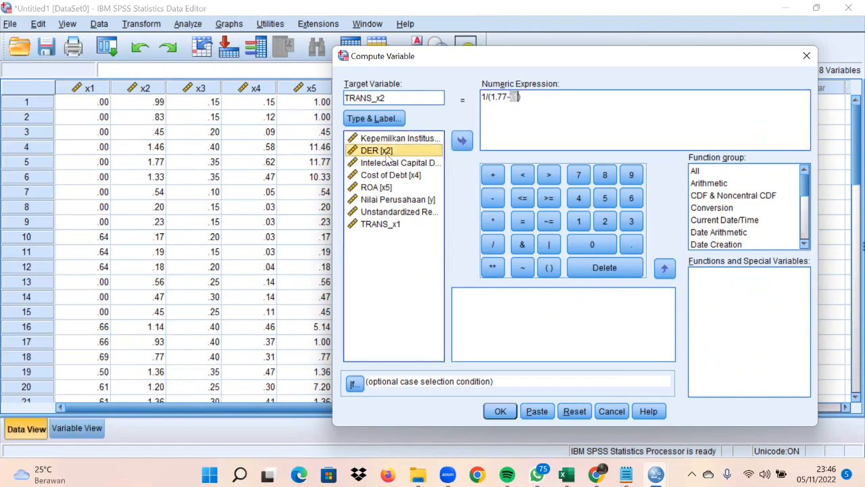
pyautogui.click(462, 140)
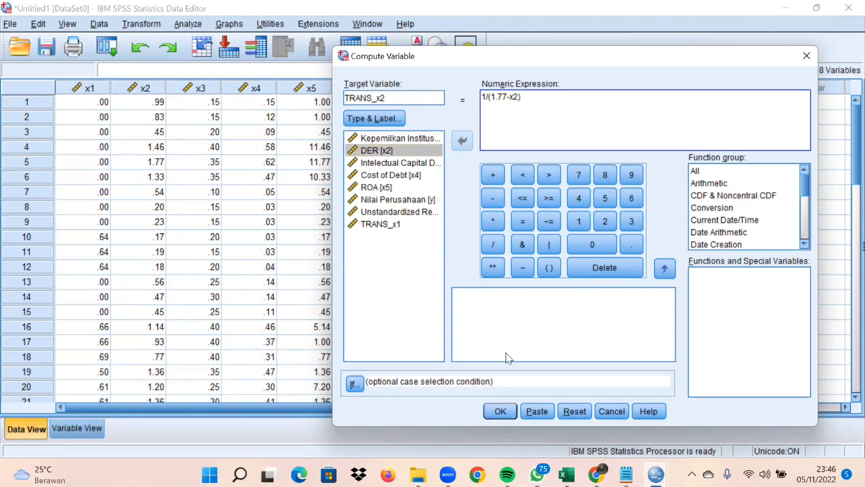
pyautogui.click(500, 411)
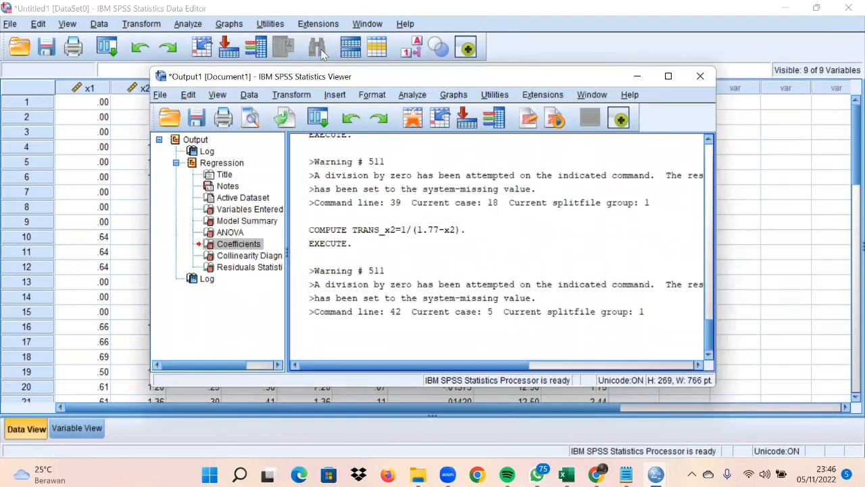
# - Go back to the data and start a variable computation with the target name TRANS_x3
pyautogui.click(132, 34)
pyautogui.click(138, 24)
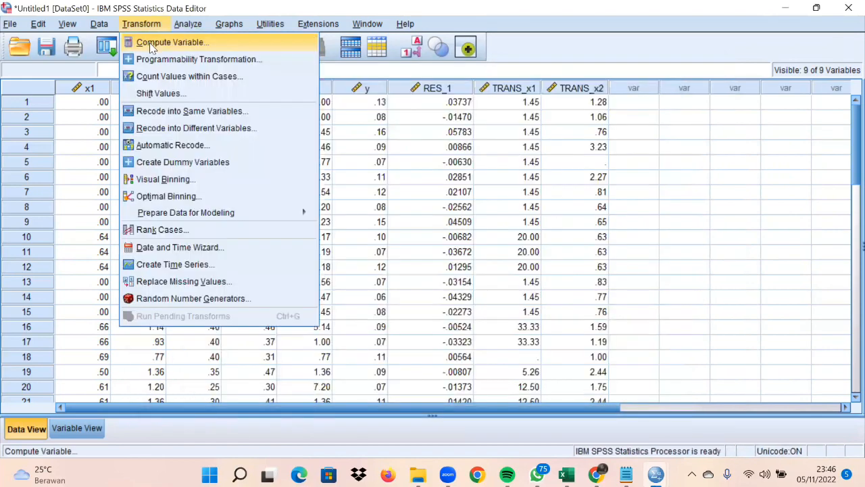
pyautogui.click(149, 41)
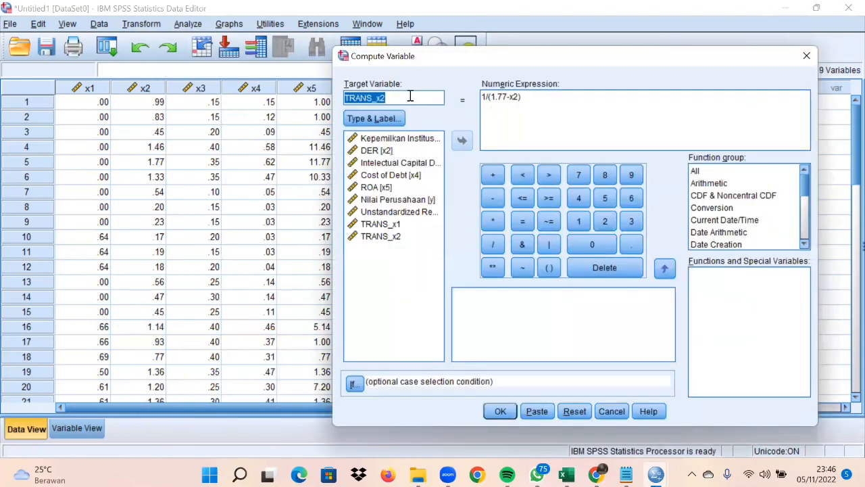
pyautogui.click(410, 97)
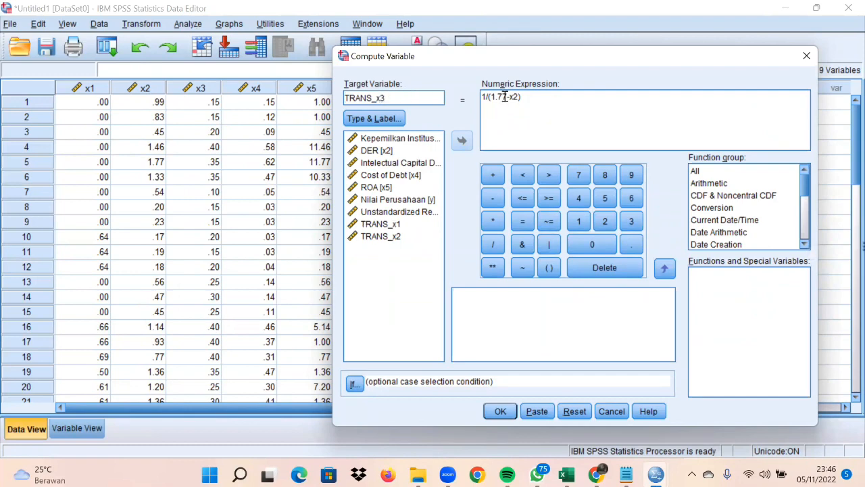
# - Compute TRANS_x3 with the expression 1/(0.40-x3), inserting Intelectual Capital Disclosure as x3 and checking the x3 column for its maximum
pyautogui.moveTo(503, 97); pyautogui.dragTo(491, 96)
pyautogui.press('BackSpace')
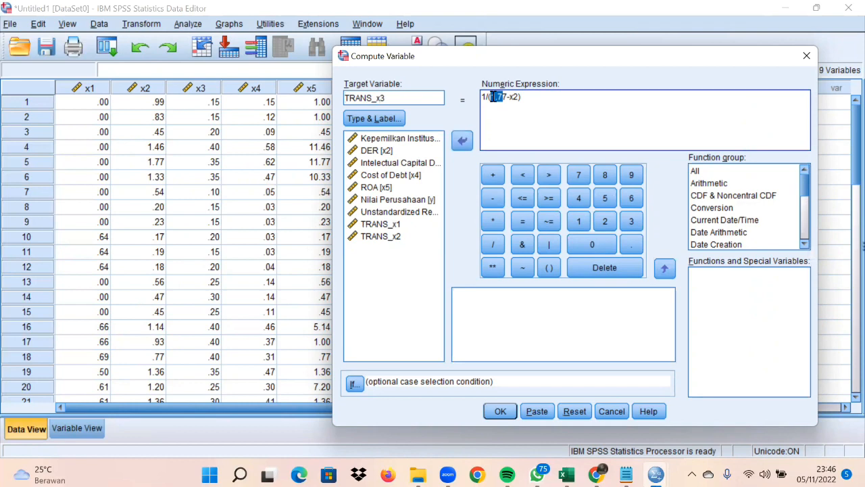
pyautogui.press('Delete')
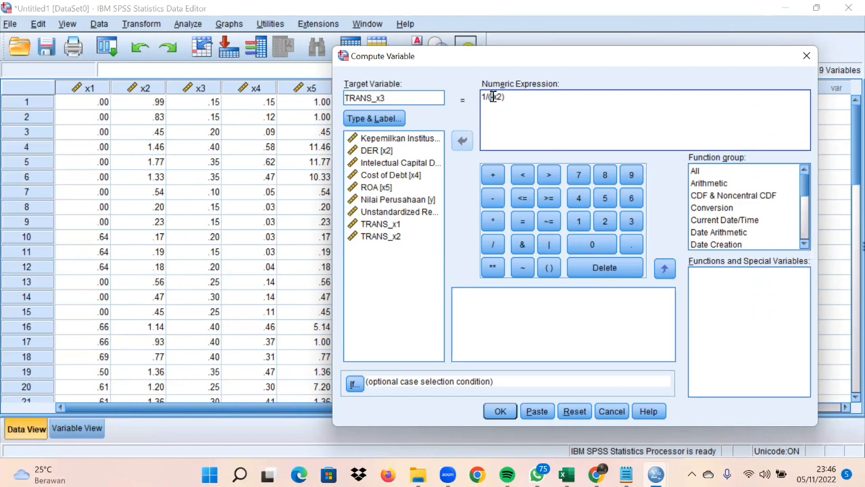
pyautogui.write('0.40-')
pyautogui.scroll(-3, 218, 294)
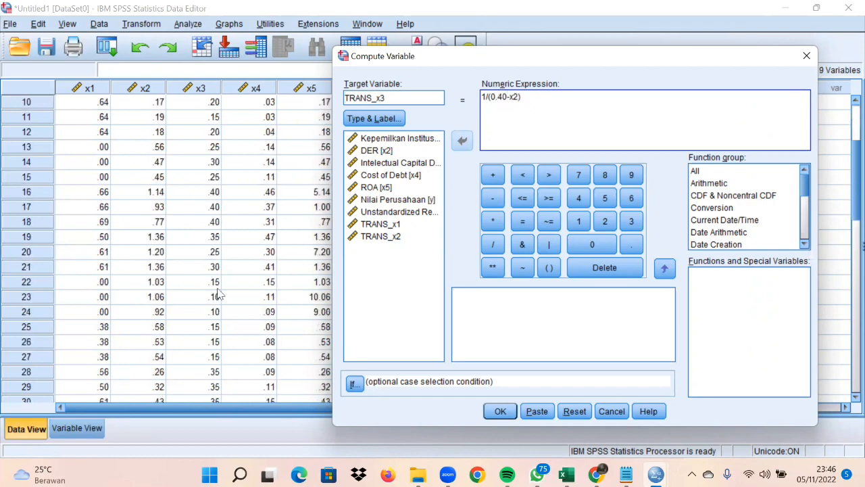
pyautogui.scroll(-2, 217, 295)
pyautogui.scroll(5, 218, 294)
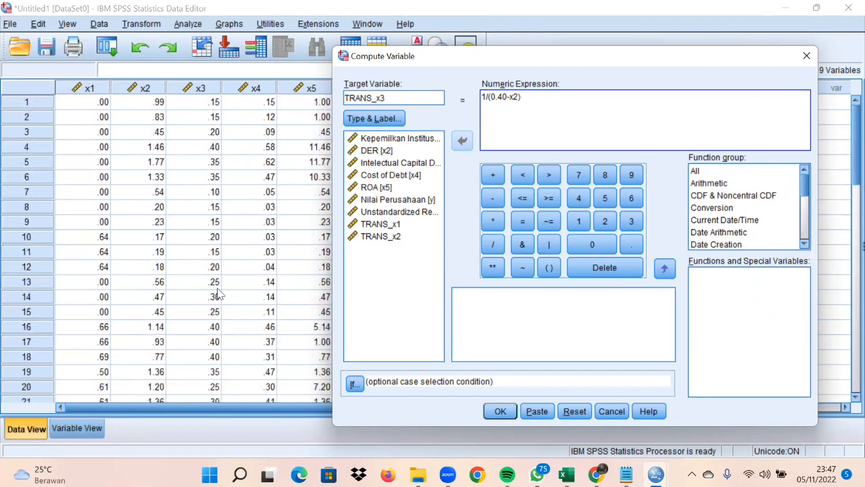
pyautogui.doubleClick(517, 99)
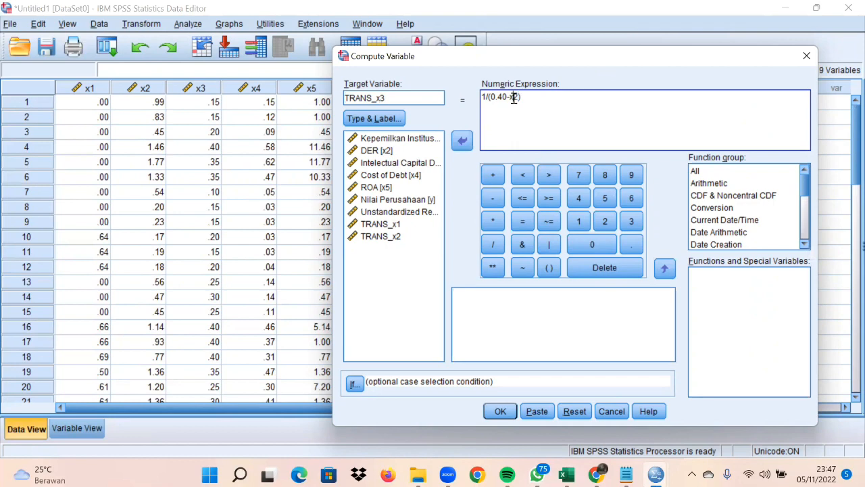
pyautogui.click(420, 162)
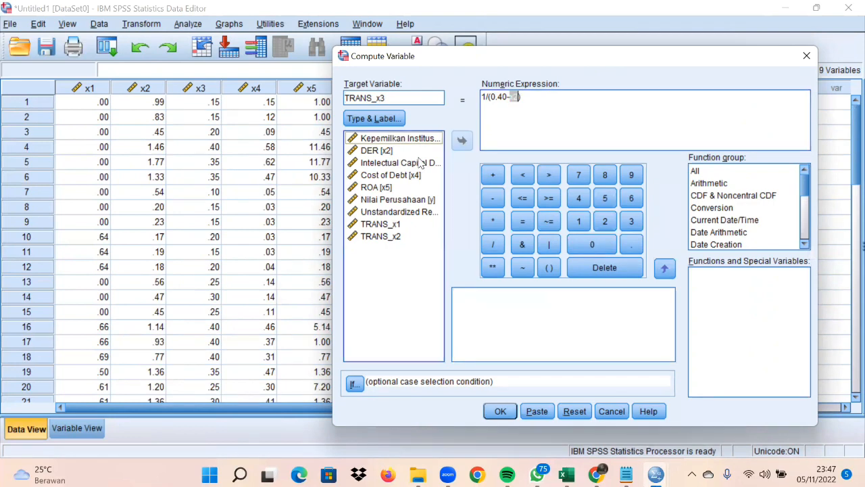
pyautogui.click(463, 140)
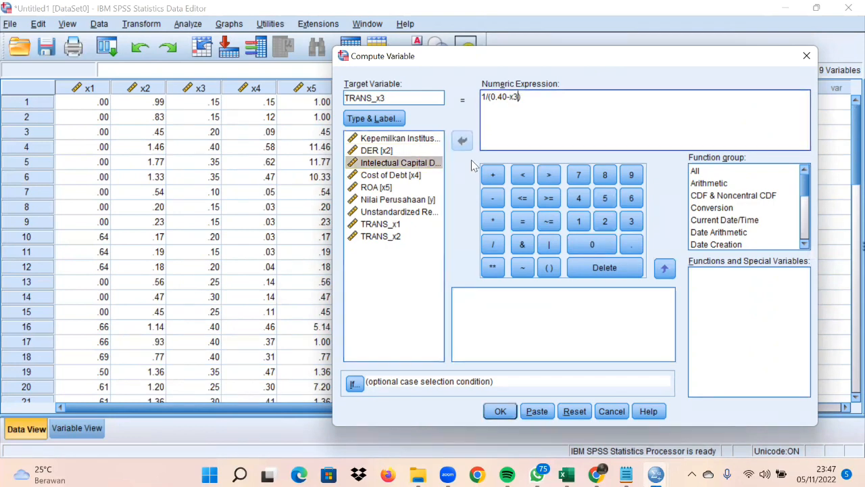
pyautogui.click(499, 412)
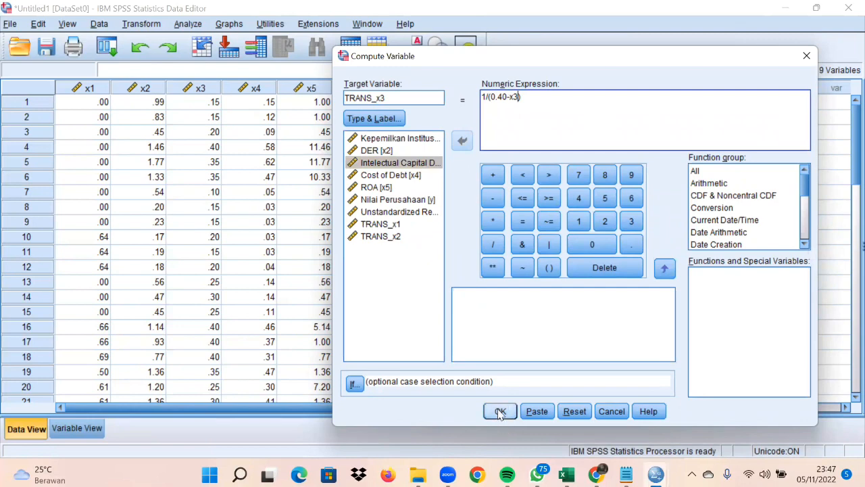
pyautogui.click(499, 412)
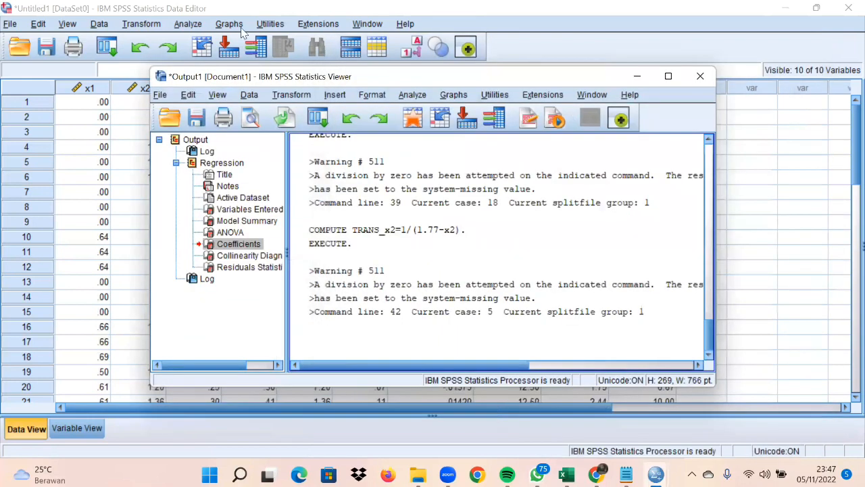
# - Start another variable computation with the target name TRANS_x4
pyautogui.click(162, 24)
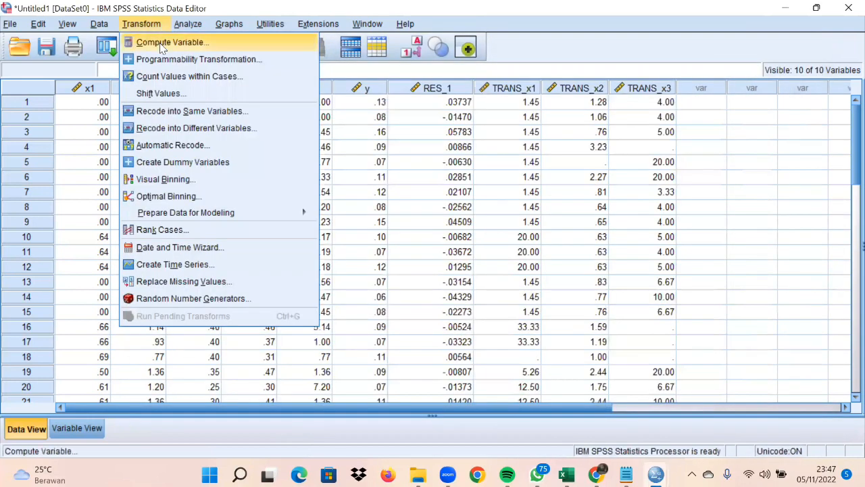
pyautogui.click(162, 42)
pyautogui.click(420, 97)
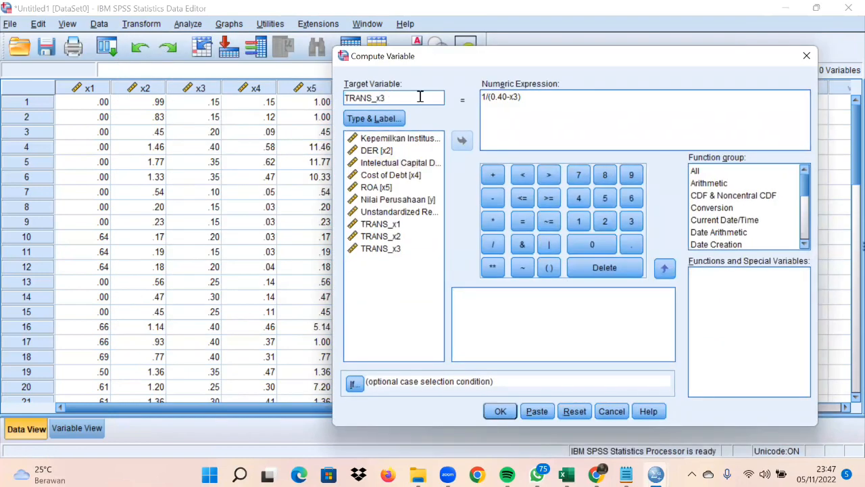
pyautogui.write('4')
# - Replace the maximum in the numeric expression with 0.62
pyautogui.click(504, 96)
pyautogui.moveTo(504, 97); pyautogui.dragTo(491, 97)
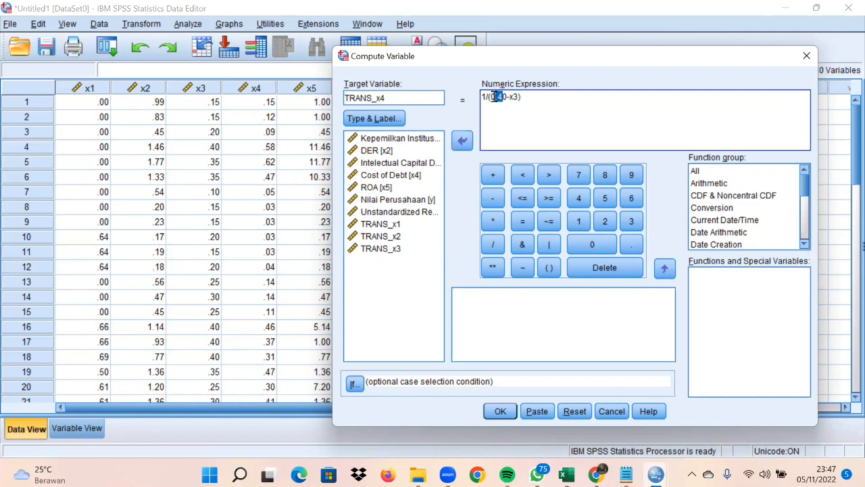
pyautogui.press('BackSpace')
pyautogui.press('Delete')
pyautogui.press('Delete')
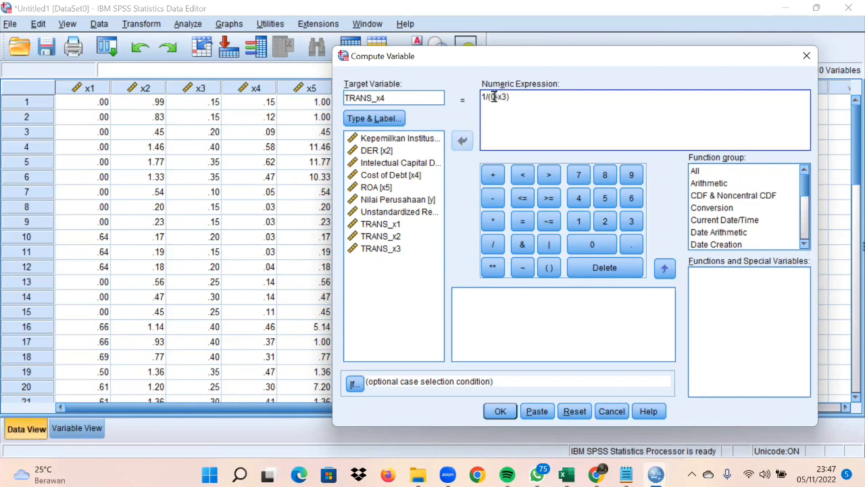
pyautogui.press('BackSpace')
pyautogui.write('0-')
pyautogui.write('.62')
# - Insert Cost of Debt as x4, check the x4 column for its maximum and compute TRANS_x4 as 1/(0.62-x4)
pyautogui.doubleClick(513, 96)
pyautogui.click(429, 174)
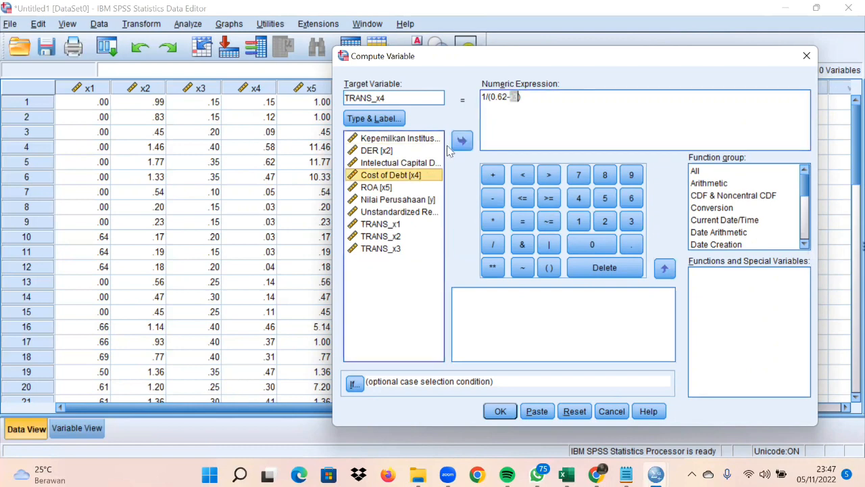
pyautogui.click(457, 145)
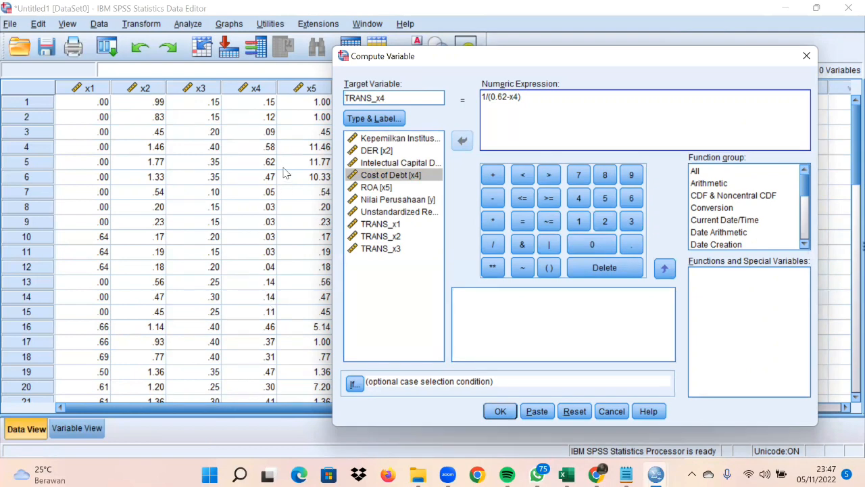
pyautogui.scroll(-5, 310, 371)
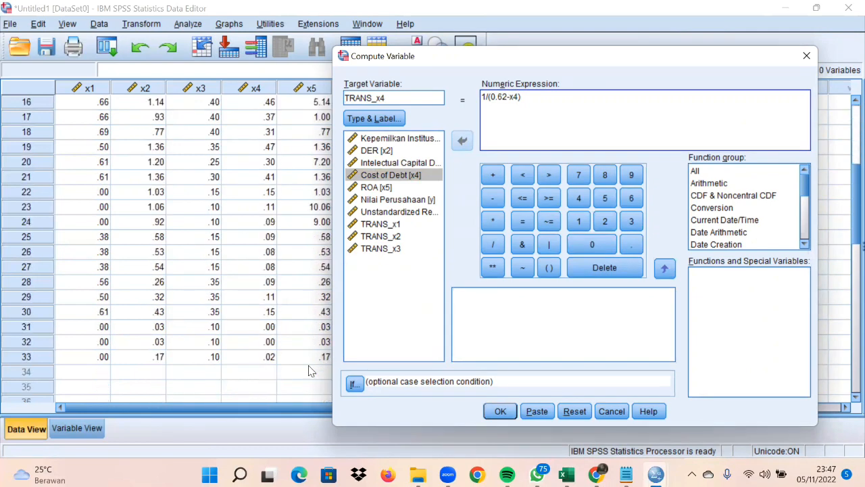
pyautogui.scroll(5, 309, 371)
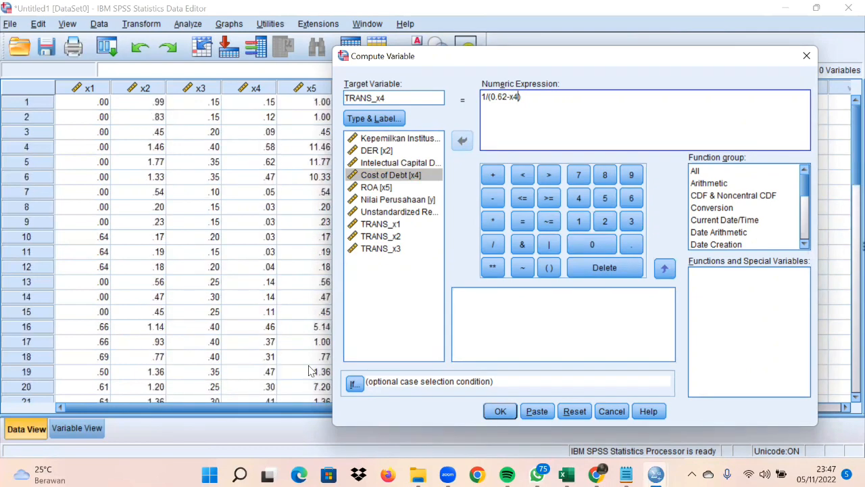
pyautogui.click(493, 411)
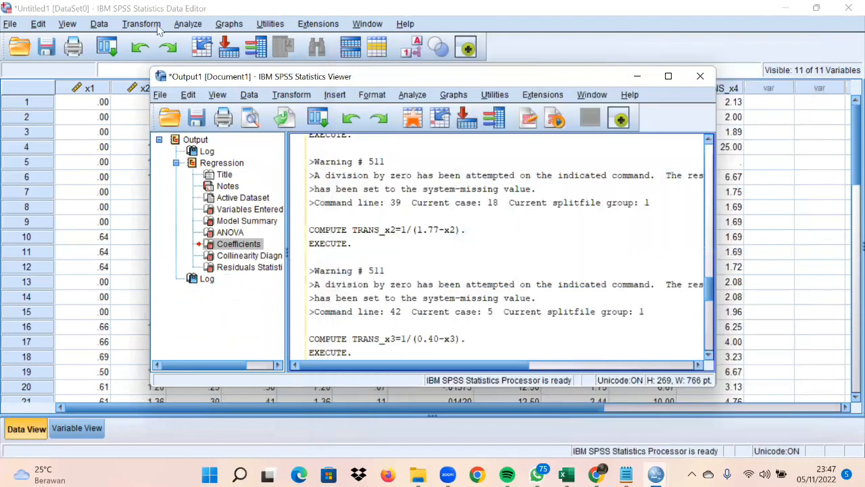
# - Start a variable computation with the target name TRANS_x5 and set the maximum in its expression to 11.77
pyautogui.click(142, 25)
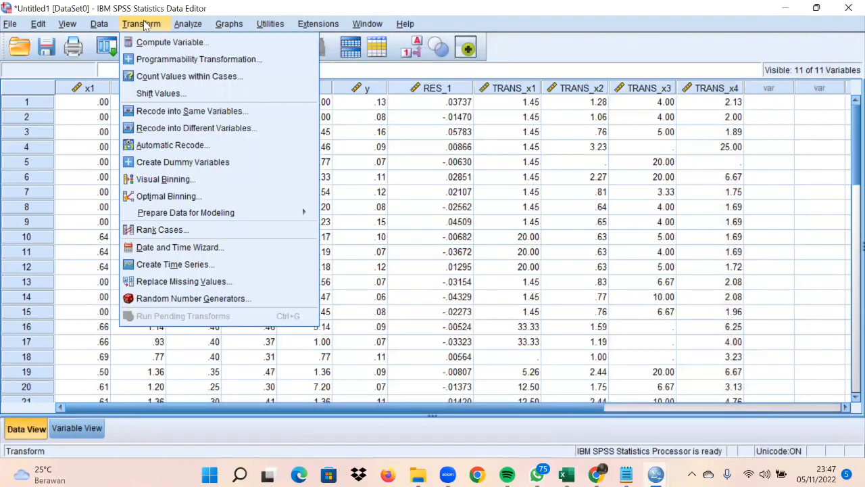
pyautogui.click(172, 43)
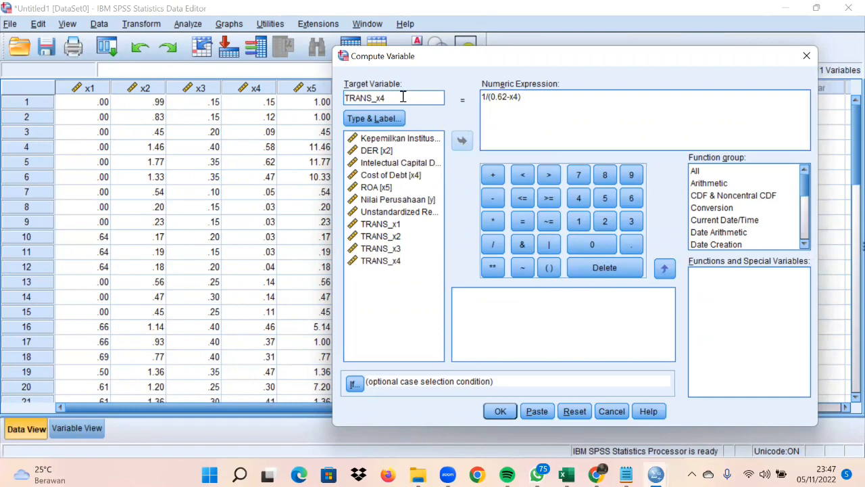
pyautogui.press('BackSpace')
pyautogui.write('5')
pyautogui.moveTo(506, 97); pyautogui.dragTo(492, 99)
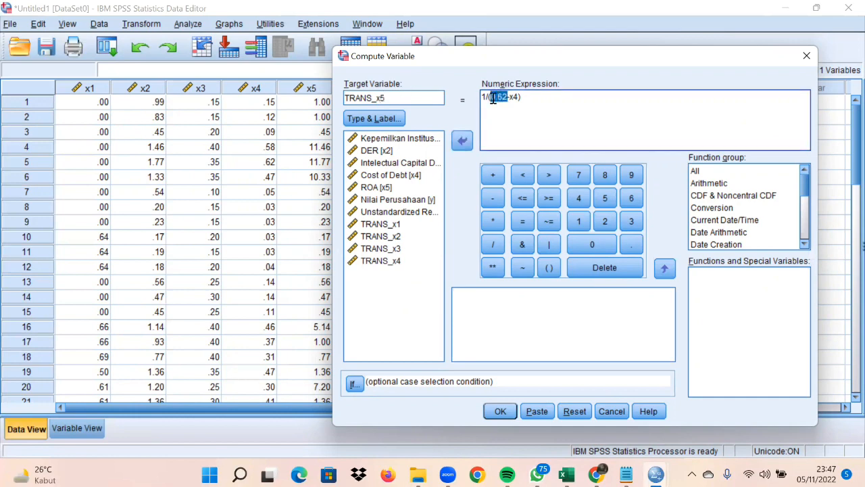
pyautogui.write('1')
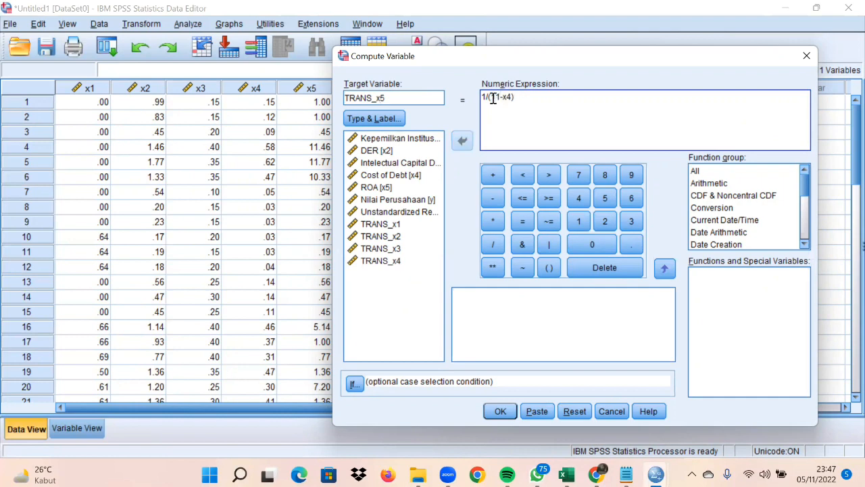
pyautogui.write('1.77')
pyautogui.doubleClick(518, 97)
pyautogui.click(404, 200)
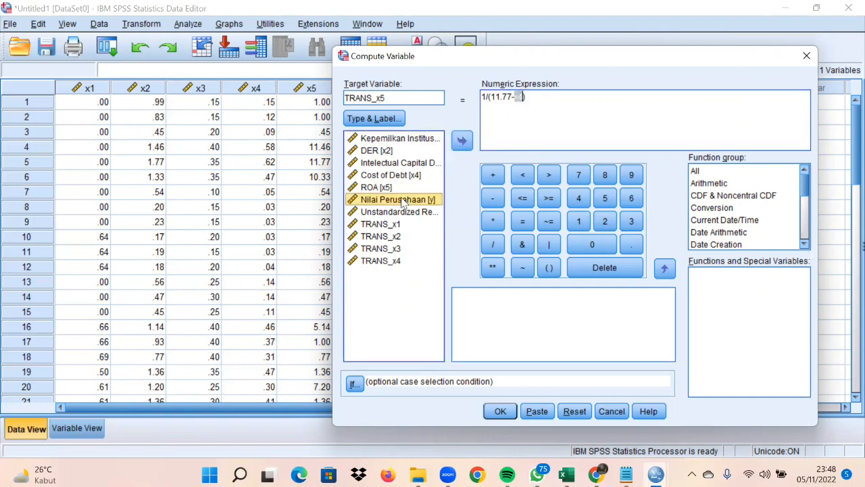
pyautogui.click(463, 142)
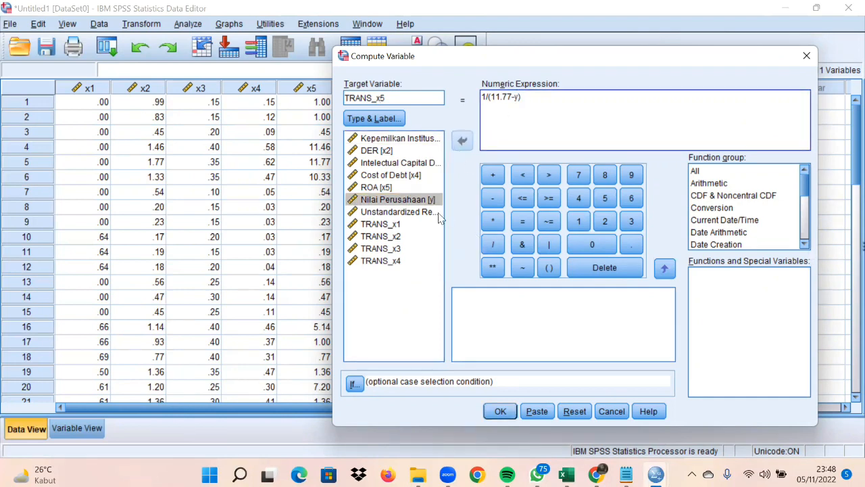
# - Insert ROA as x5 into the expression and compute TRANS_x5 as 1/(11.77-x5)
pyautogui.click(388, 188)
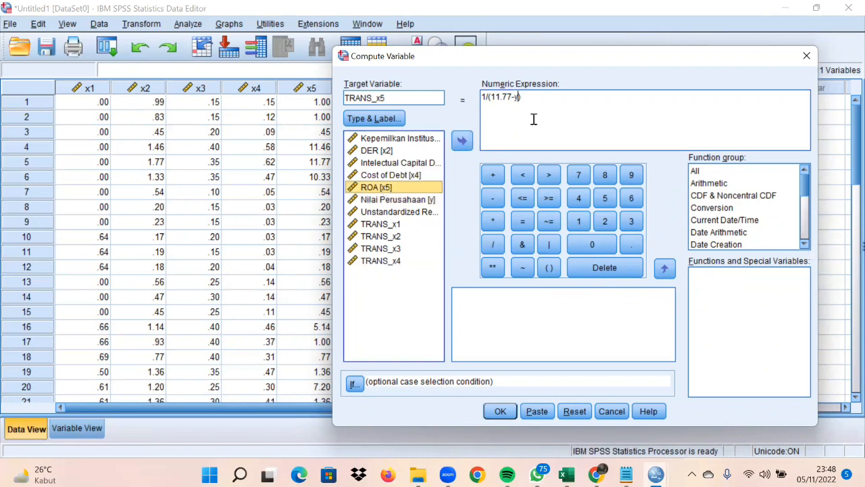
pyautogui.doubleClick(518, 97)
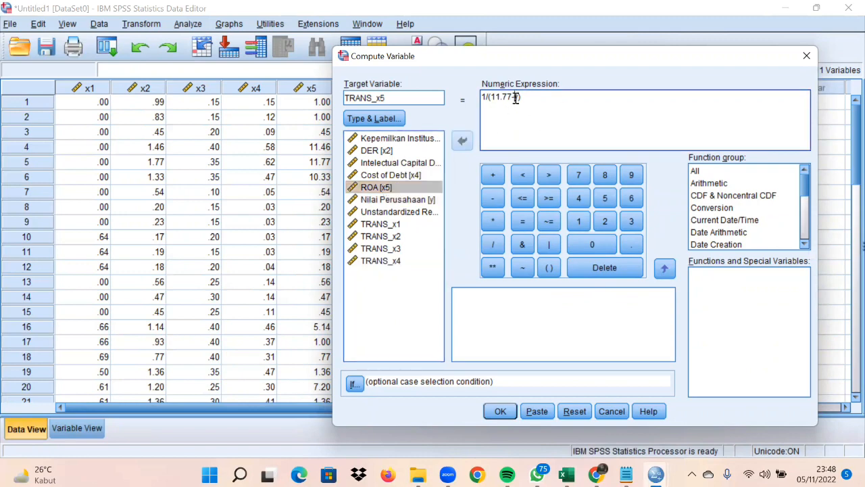
pyautogui.click(393, 191)
pyautogui.click(459, 140)
pyautogui.click(497, 413)
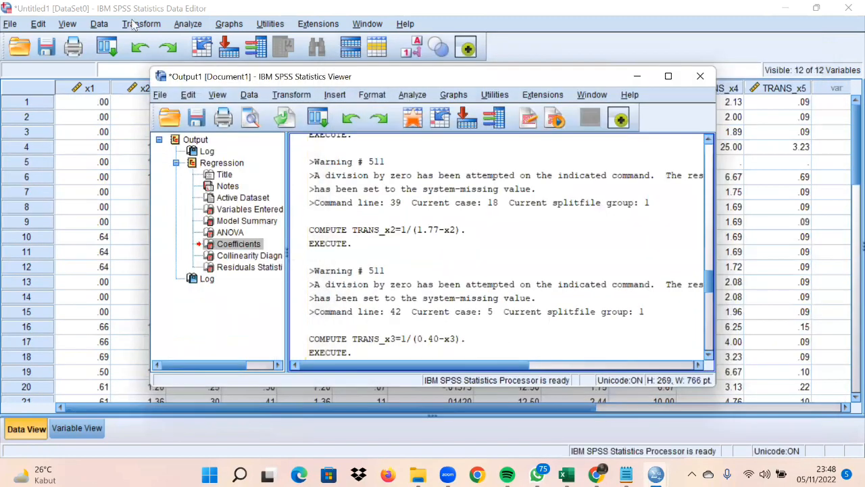
# - Start a variable computation with the target name TRANS_y and clear the maximum from its numeric expression
pyautogui.click(134, 25)
pyautogui.click(177, 42)
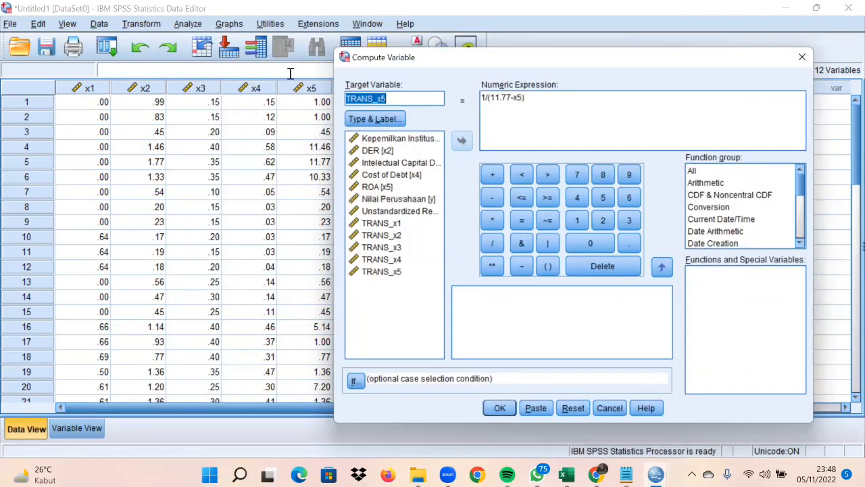
pyautogui.click(405, 98)
pyautogui.press('BackSpace')
pyautogui.press('BackSpace')
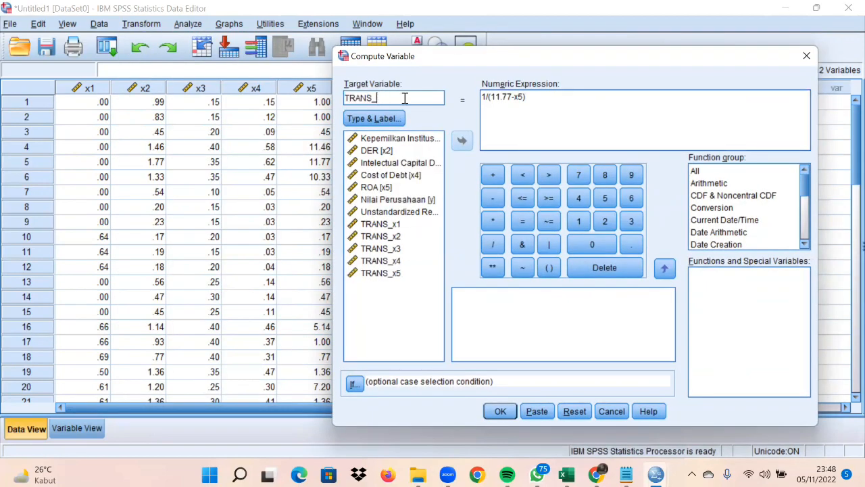
pyautogui.click(512, 99)
pyautogui.press('BackSpace')
pyautogui.press('BackSpace')
pyautogui.press('BackSpace')
pyautogui.press('BackSpace')
pyautogui.press('BackSpace')
pyautogui.press('BackSpace')
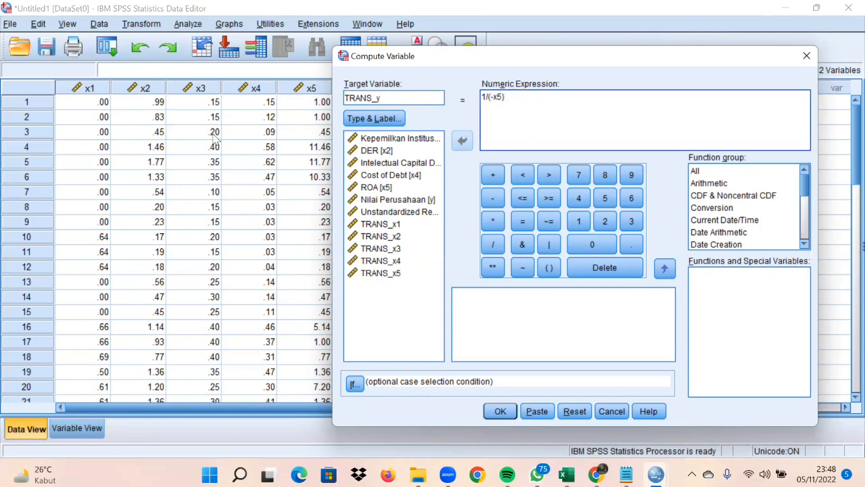
# - Move the dialog off the y column, check that column for its maximum and enter 0.16 in the expression
pyautogui.scroll(-3, 177, 182)
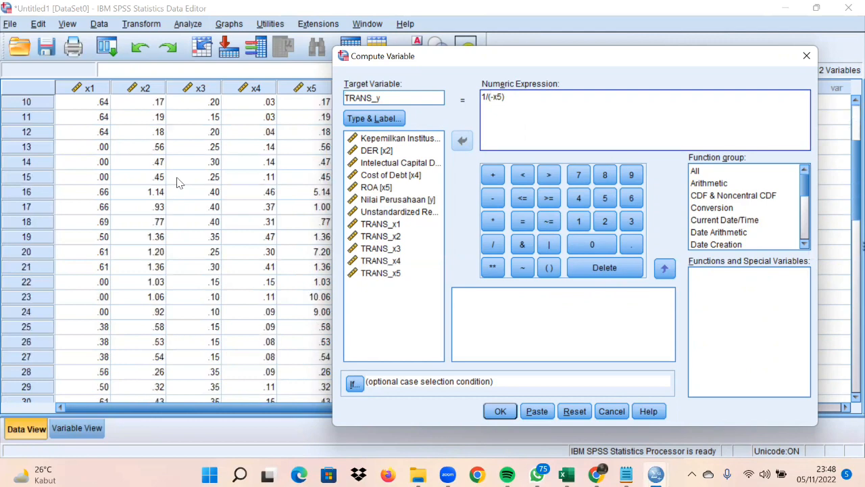
pyautogui.scroll(1, 177, 181)
pyautogui.write('-')
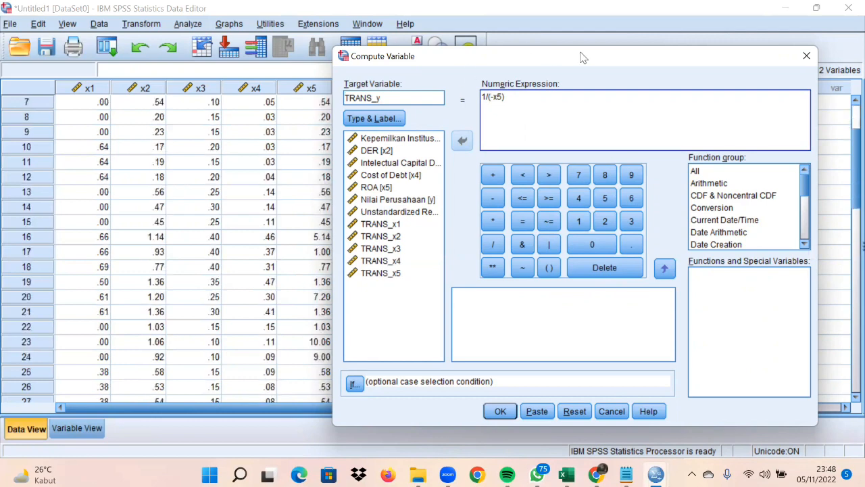
pyautogui.moveTo(553, 62); pyautogui.dragTo(624, 62)
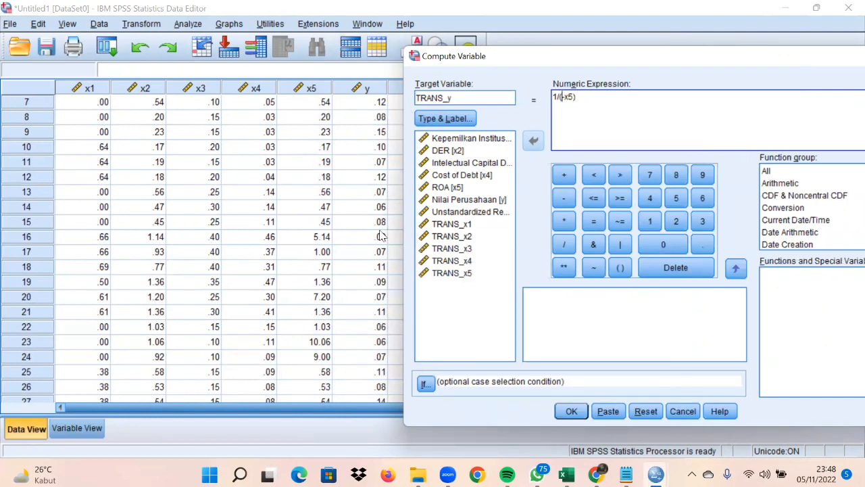
pyautogui.scroll(-3, 380, 236)
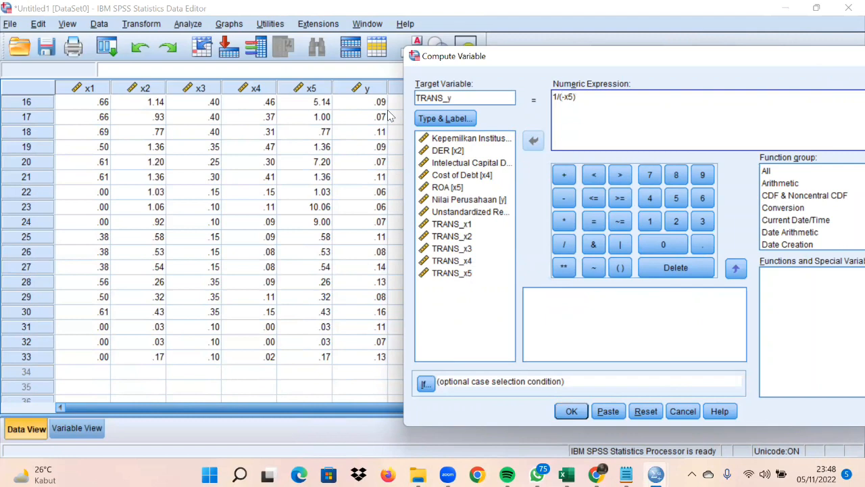
pyautogui.scroll(2, 376, 201)
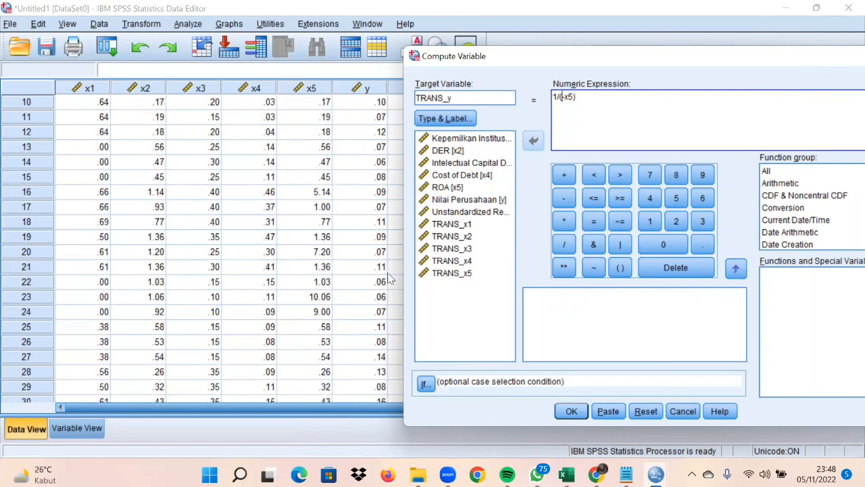
pyautogui.scroll(3, 387, 128)
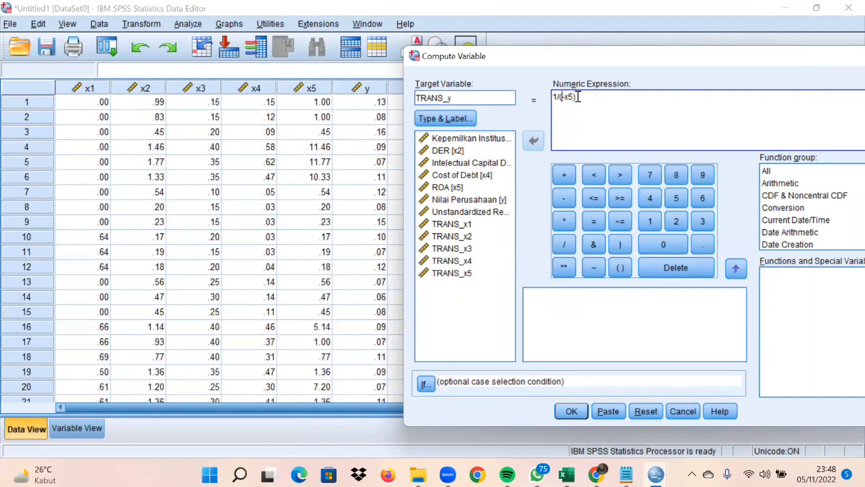
pyautogui.write('0.16')
# - Replace x5 with Nilai Perusahaan as y and compute TRANS_y as 1/(0.16-y)
pyautogui.doubleClick(587, 98)
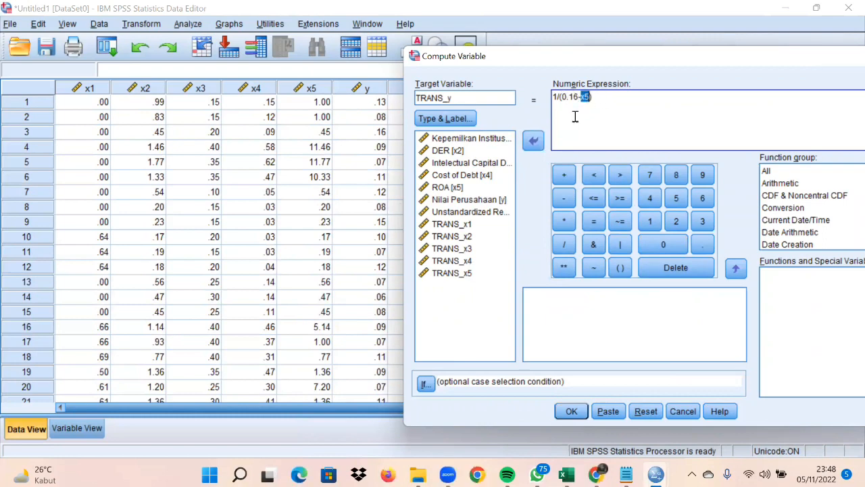
pyautogui.click(484, 200)
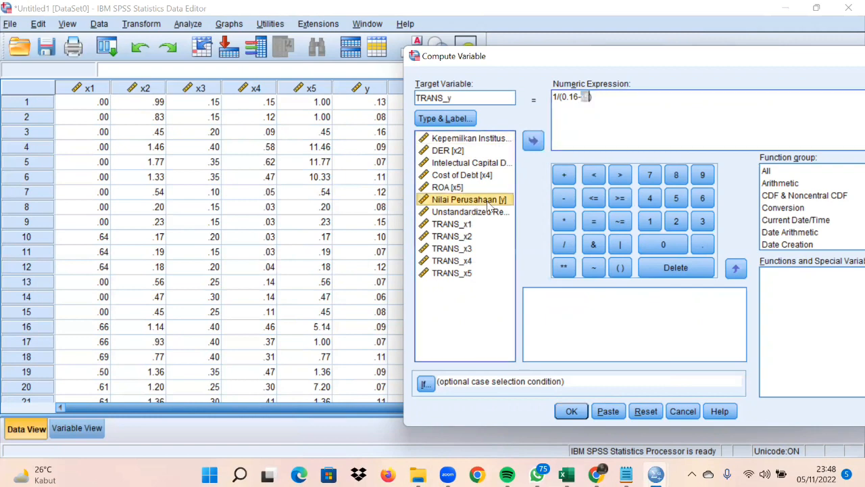
pyautogui.click(533, 140)
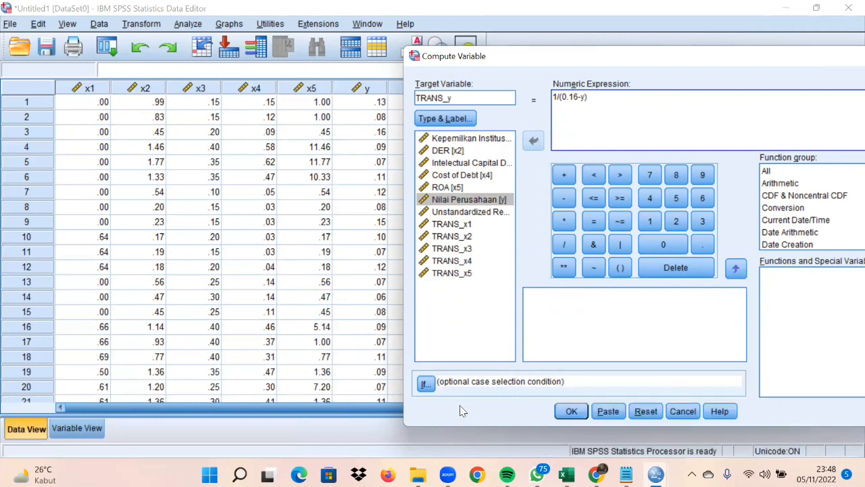
pyautogui.click(571, 412)
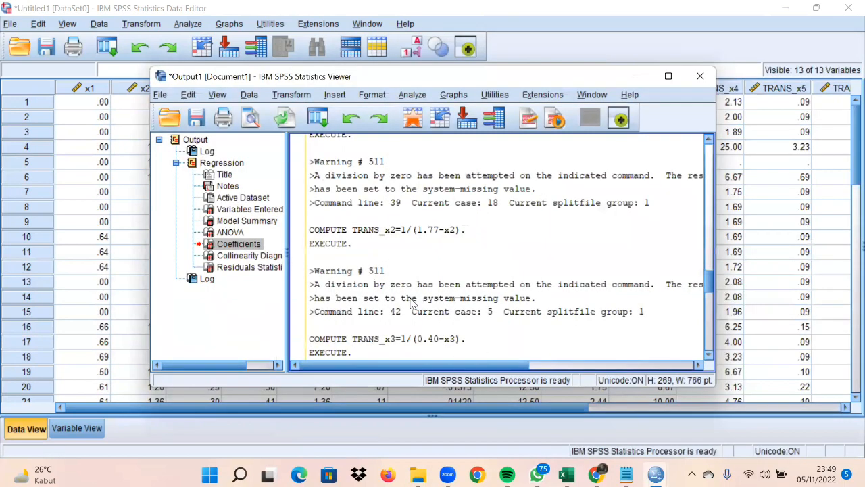
# - Look back over the maximized regression output, then return to the data and view the transformed columns through TRANS_y
pyautogui.click(668, 76)
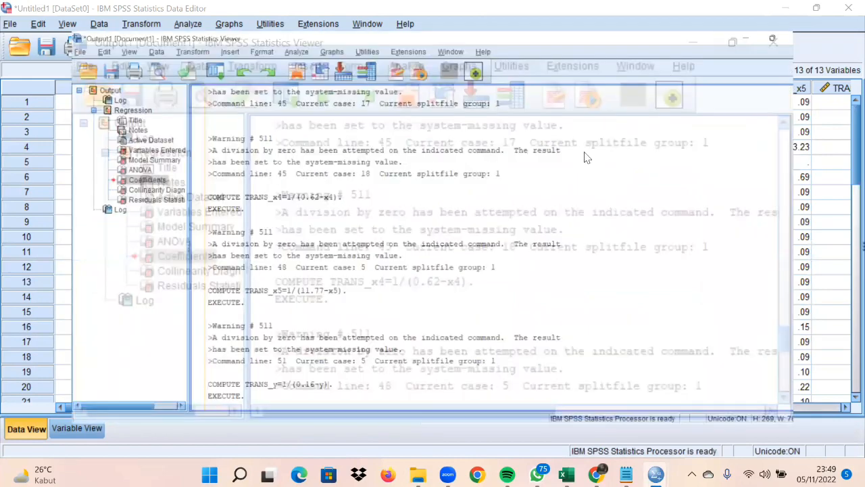
pyautogui.scroll(15, 392, 239)
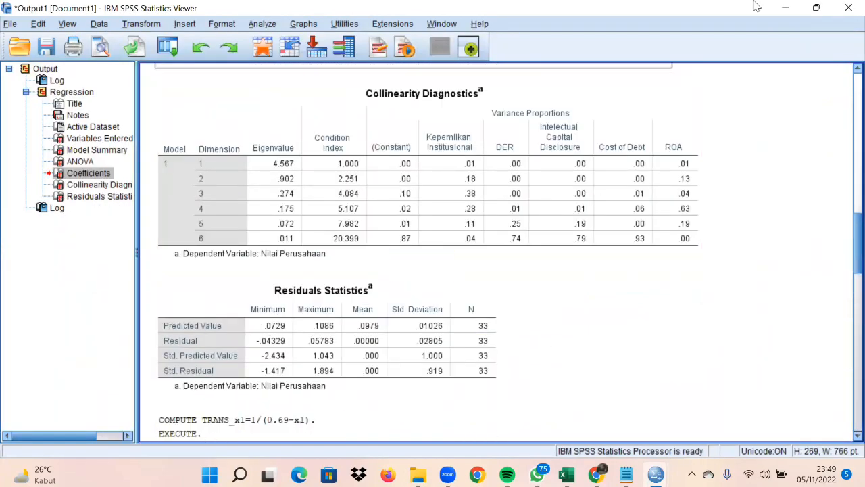
pyautogui.click(787, 9)
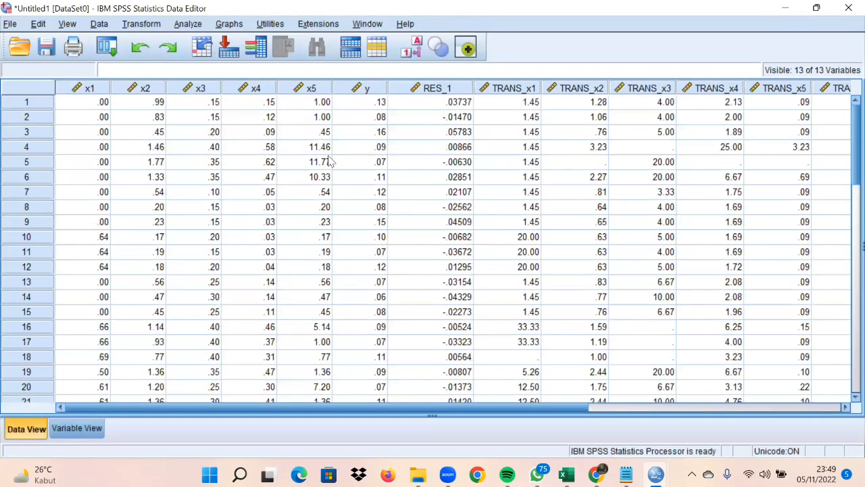
pyautogui.moveTo(378, 408); pyautogui.dragTo(514, 414)
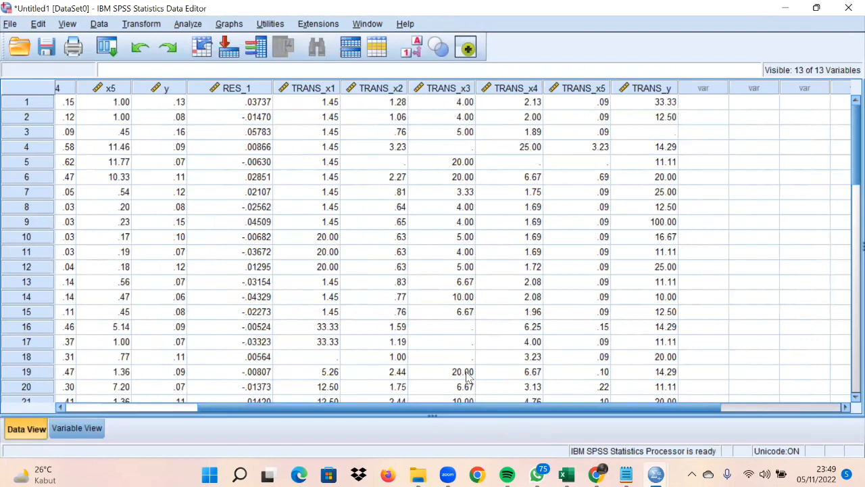
# - Start a linear regression on the transformed data and reset its previous variable assignments and options
pyautogui.scroll(-5, 467, 377)
pyautogui.scroll(5, 467, 377)
pyautogui.moveTo(433, 408); pyautogui.dragTo(176, 409)
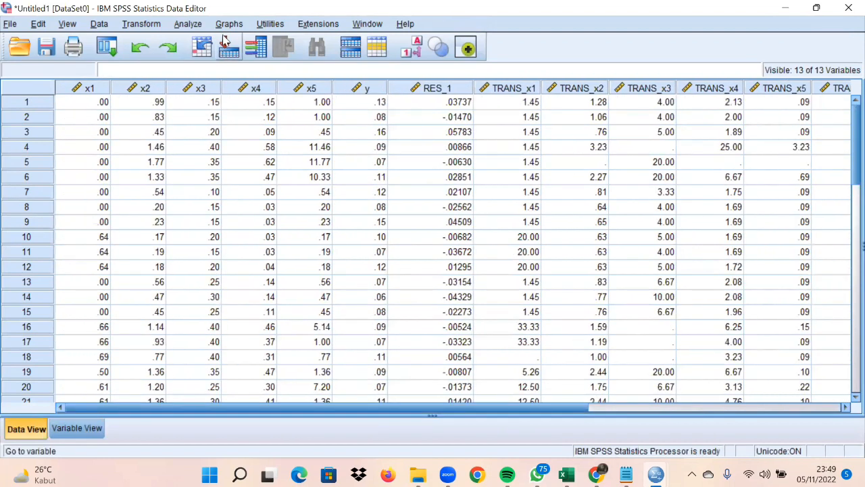
pyautogui.click(188, 24)
pyautogui.moveTo(252, 212)
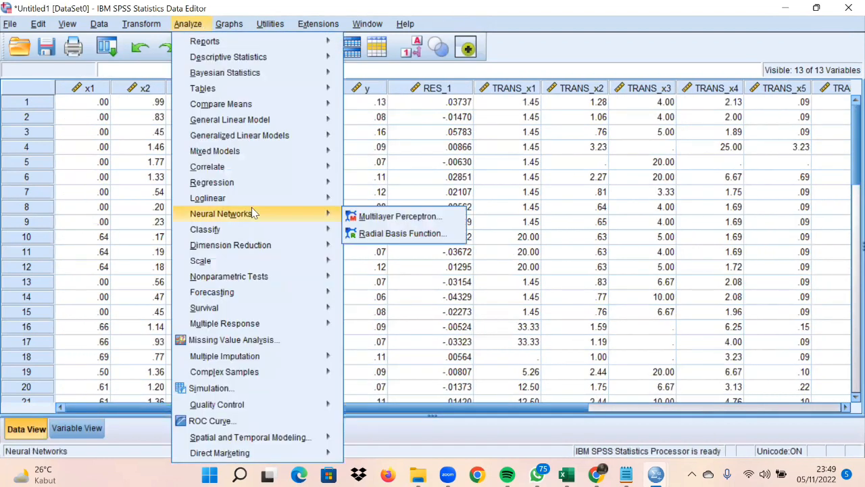
pyautogui.moveTo(319, 189)
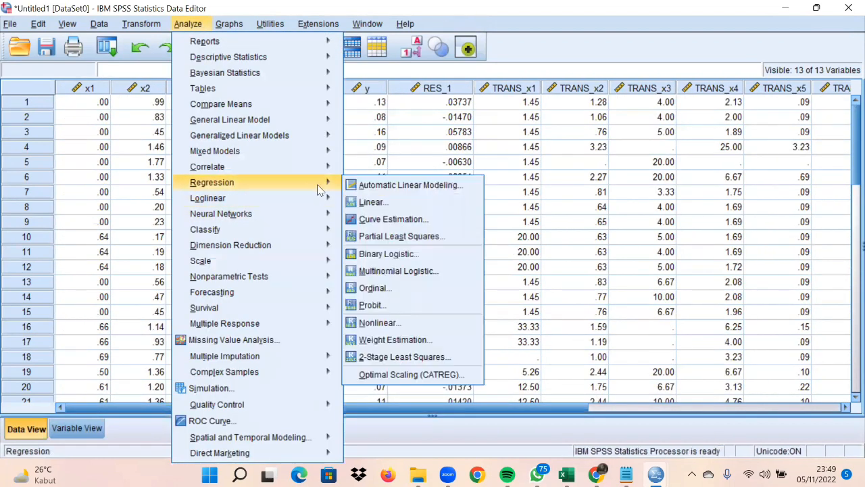
pyautogui.click(384, 206)
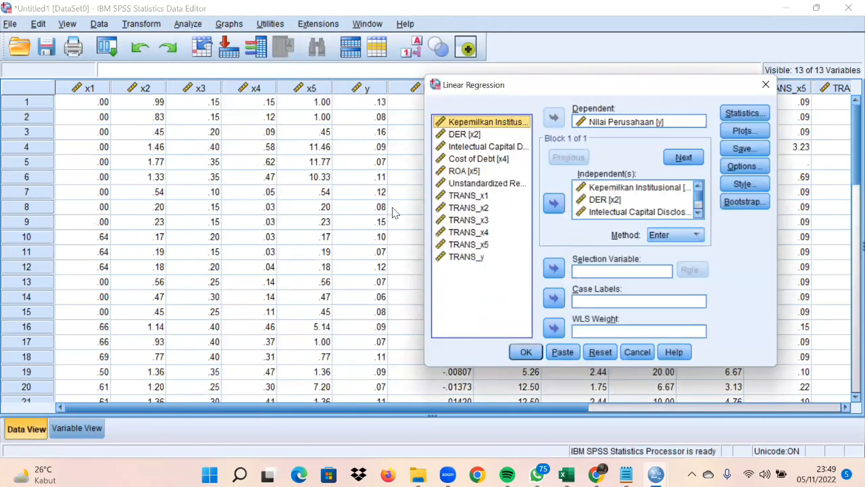
pyautogui.click(601, 352)
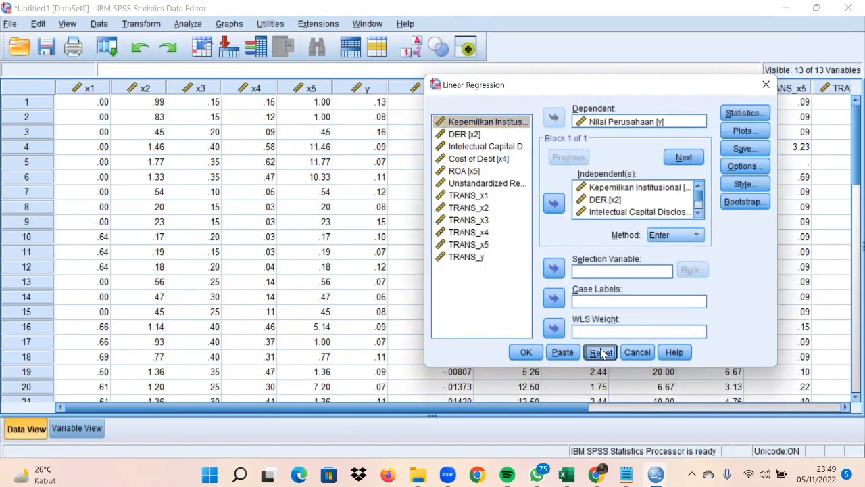
# - Assign TRANS_x1 through TRANS_x5 as the independent variables and TRANS_y as the dependent variable of the regression
pyautogui.click(494, 211)
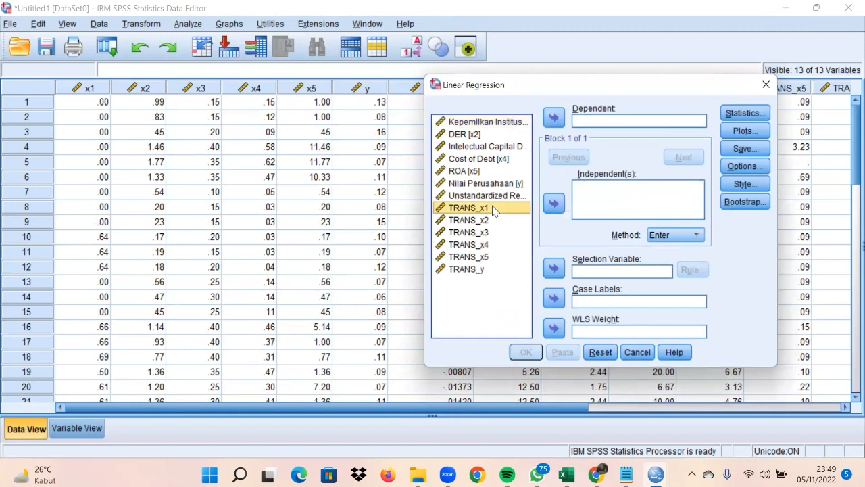
pyautogui.keyDown('ctrl'); pyautogui.click(485, 213); pyautogui.keyUp('ctrl')
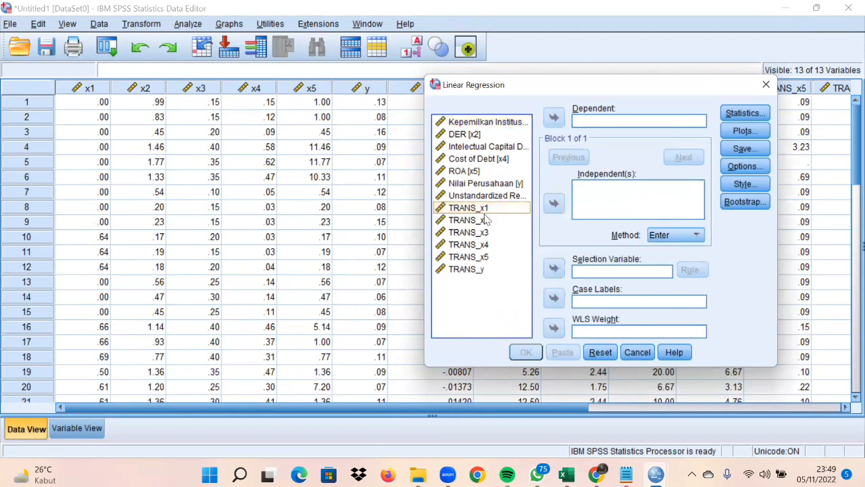
pyautogui.click(486, 220)
pyautogui.click(478, 210)
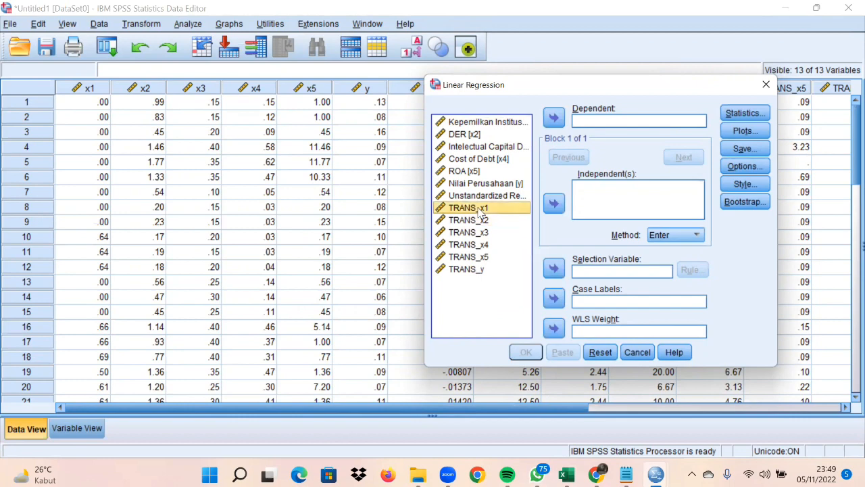
pyautogui.keyDown('shift'); pyautogui.click(482, 220); pyautogui.keyUp('shift')
pyautogui.keyDown('shift'); pyautogui.click(494, 234); pyautogui.keyUp('shift')
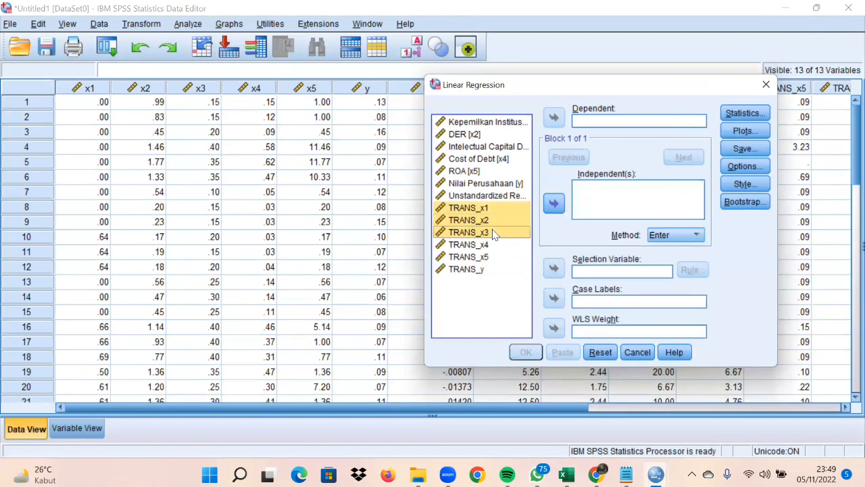
pyautogui.keyDown('shift'); pyautogui.click(484, 246); pyautogui.keyUp('shift')
pyautogui.keyDown('shift'); pyautogui.click(484, 260); pyautogui.keyUp('shift')
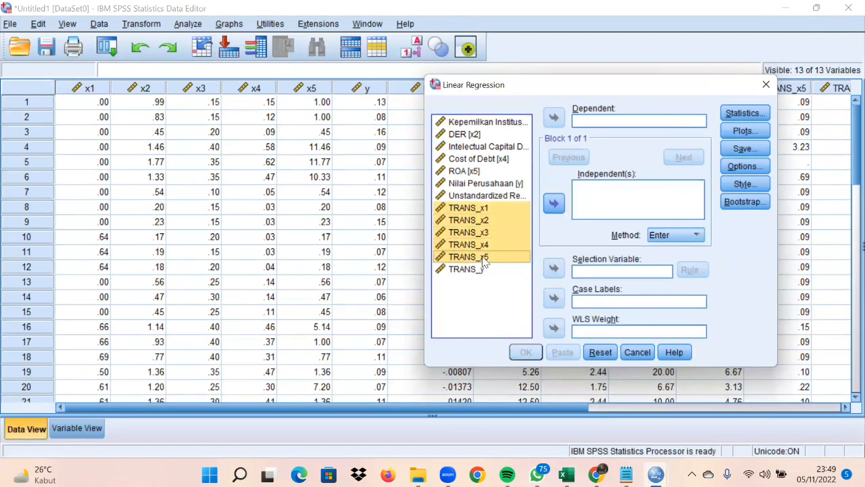
pyautogui.click(556, 203)
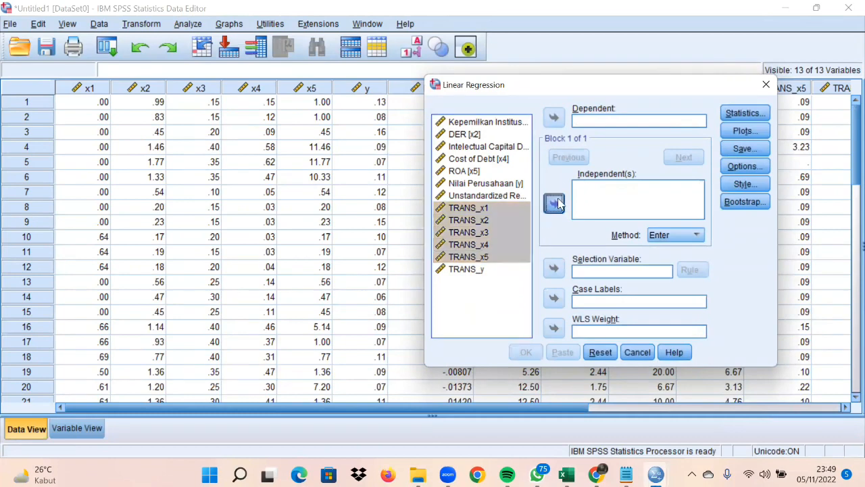
pyautogui.click(484, 269)
pyautogui.click(556, 118)
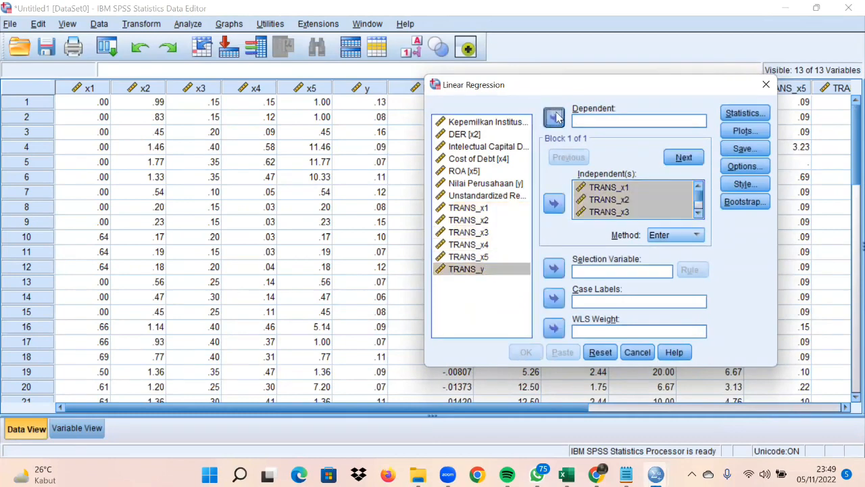
# - Add collinearity diagnostics to the regression statistics
pyautogui.click(741, 114)
pyautogui.click(433, 211)
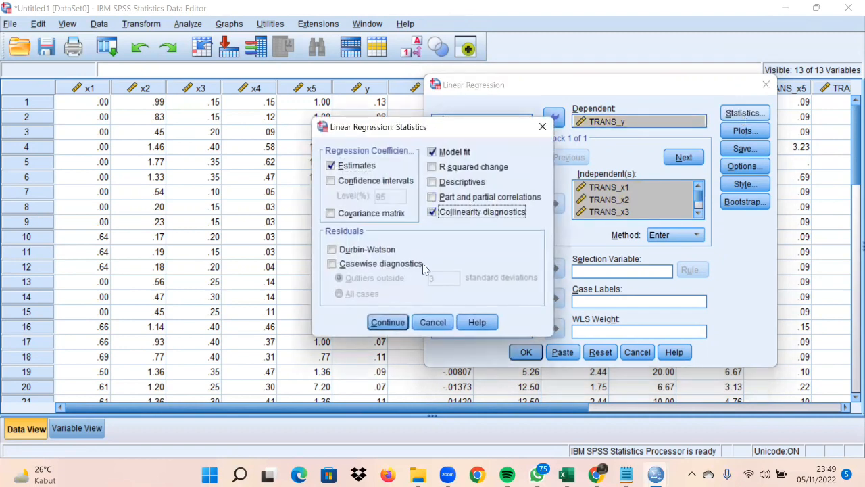
pyautogui.click(388, 323)
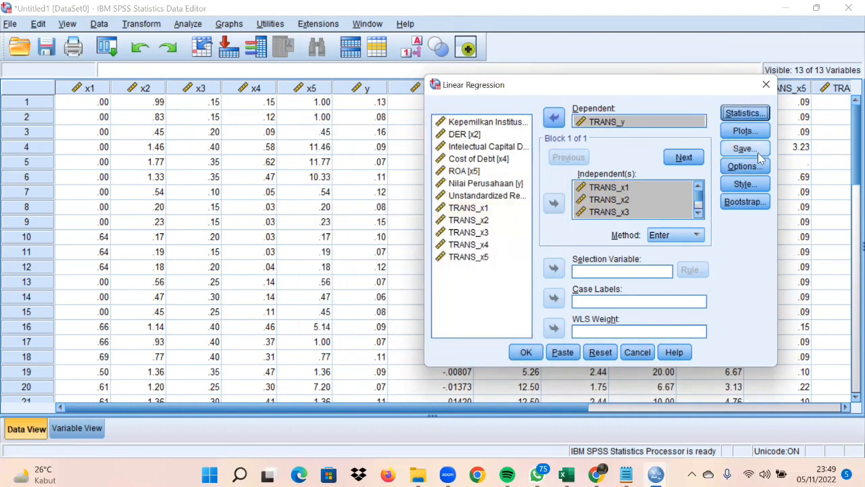
# - Save the unstandardized residuals, run the regression and go through its output down to the coefficients
pyautogui.click(757, 156)
pyautogui.click(481, 74)
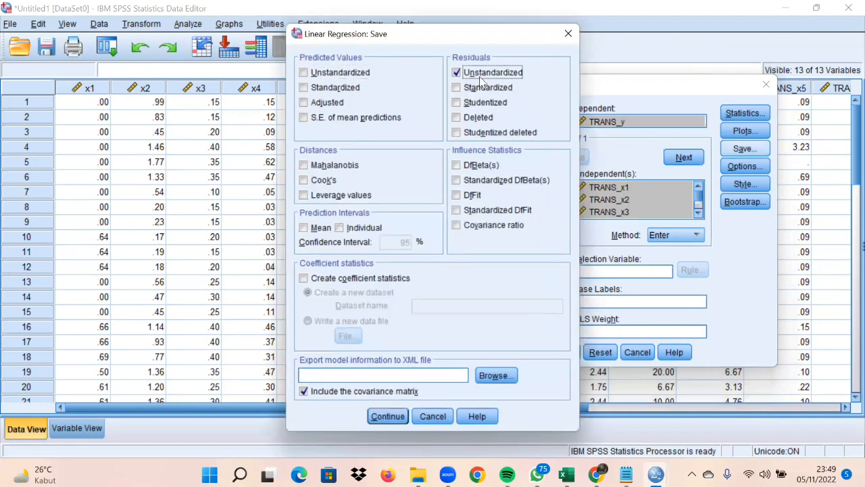
pyautogui.click(384, 417)
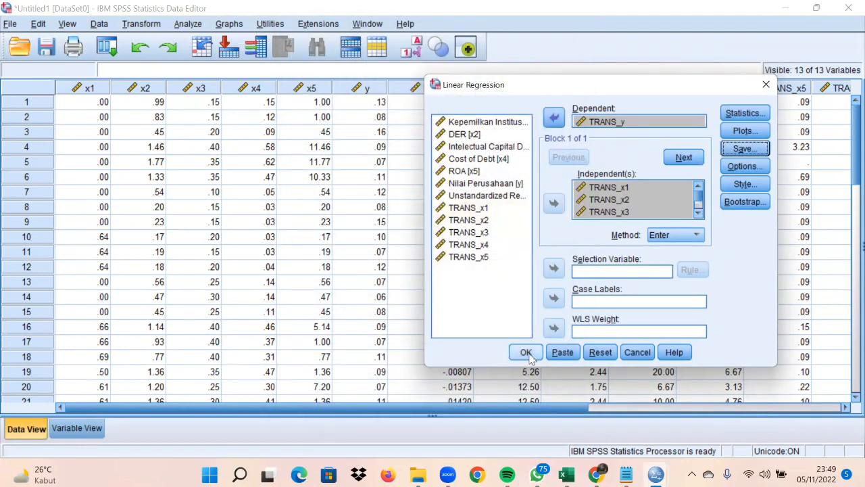
pyautogui.click(526, 353)
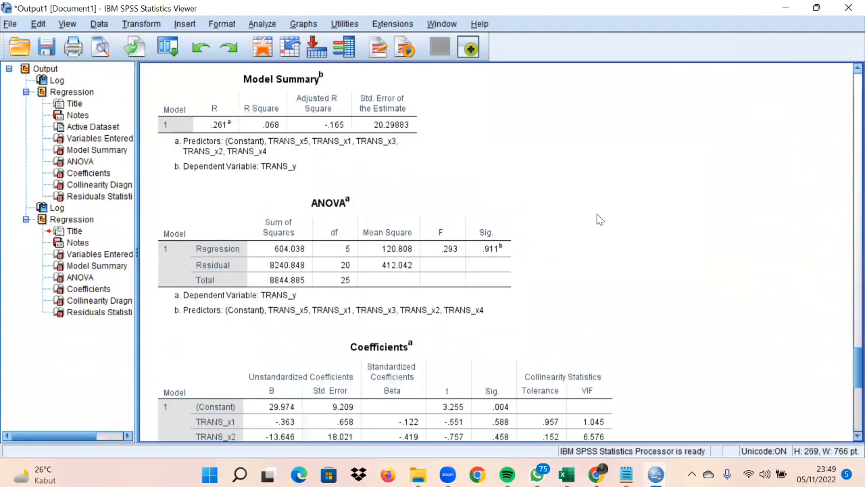
pyautogui.scroll(-5, 597, 219)
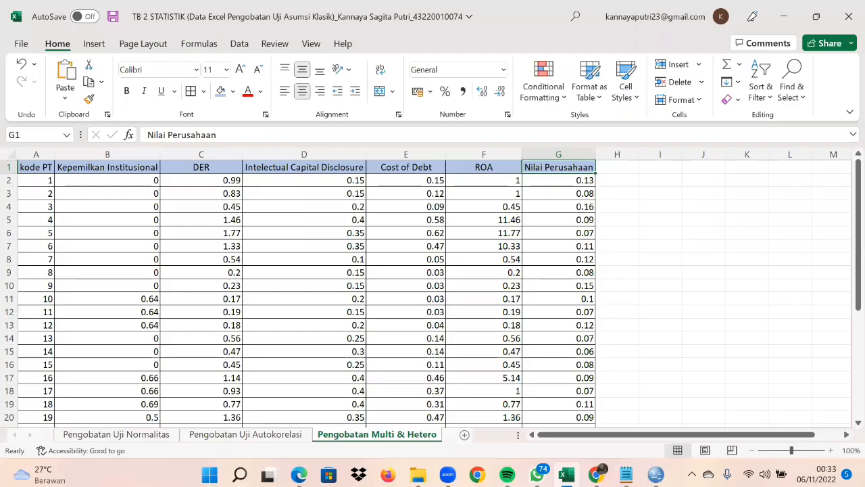
# - Examine the Pengobatan Multi & Hetero sheet in Excel, going through its variable headings from Kepemilkan Institusional to Nilai Perusahaan
pyautogui.click(688, 48)
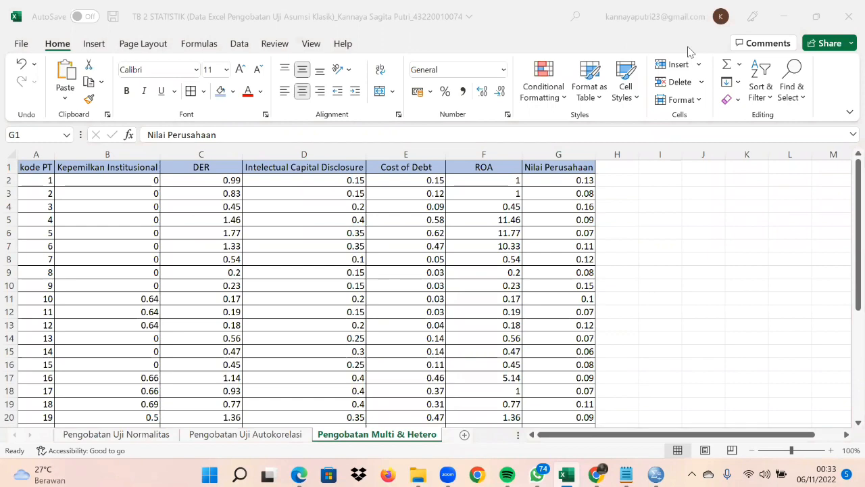
pyautogui.scroll(-3, 104, 291)
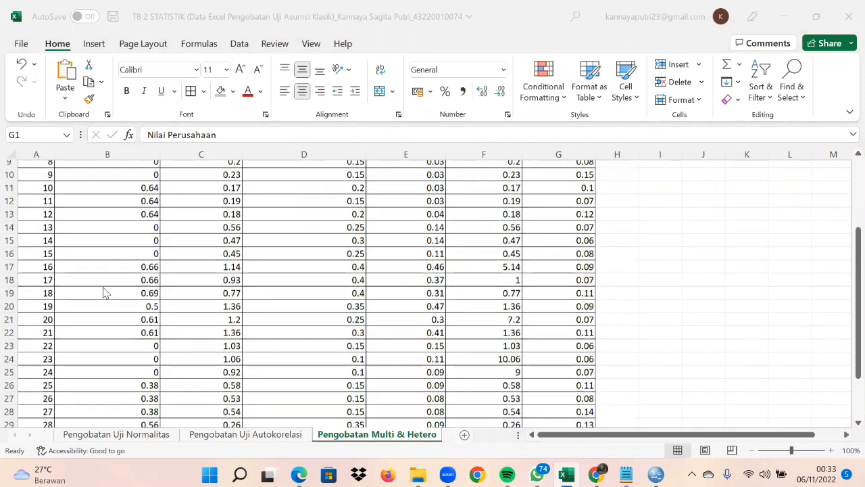
pyautogui.scroll(-2, 104, 292)
pyautogui.scroll(4, 104, 292)
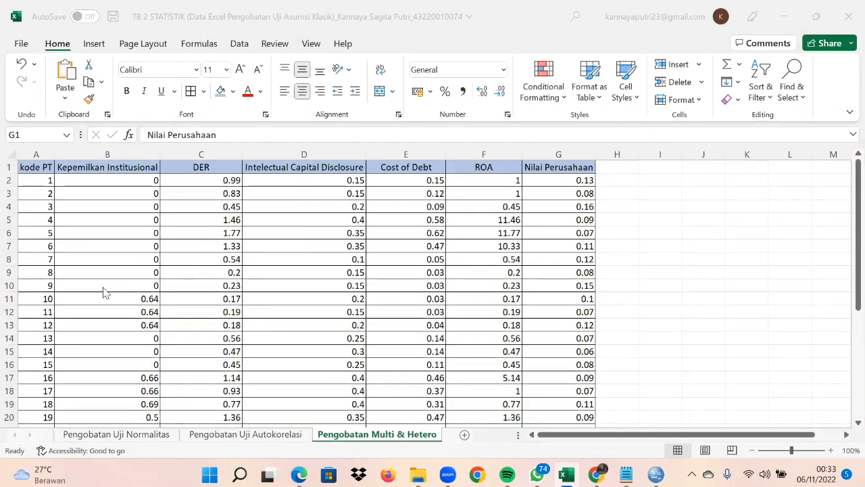
pyautogui.click(91, 168)
pyautogui.click(90, 168)
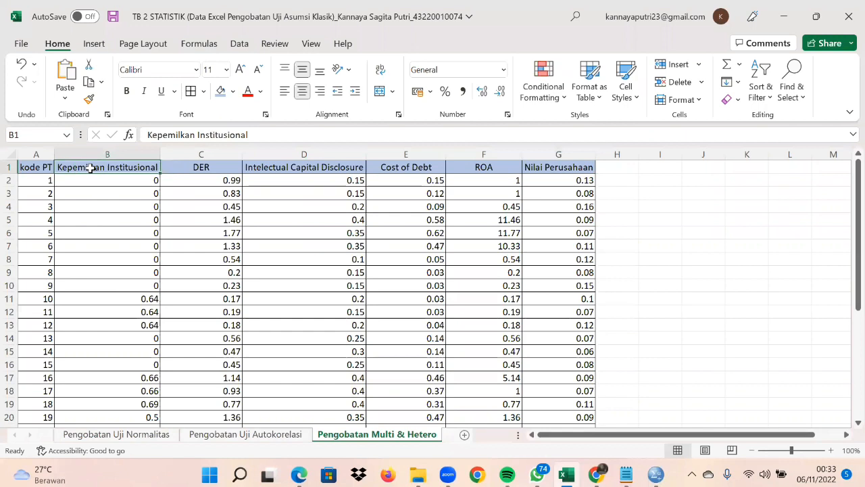
pyautogui.press('Right')
pyautogui.press('Right')
pyautogui.press('Right')
pyautogui.press('Right')
pyautogui.press('Right')
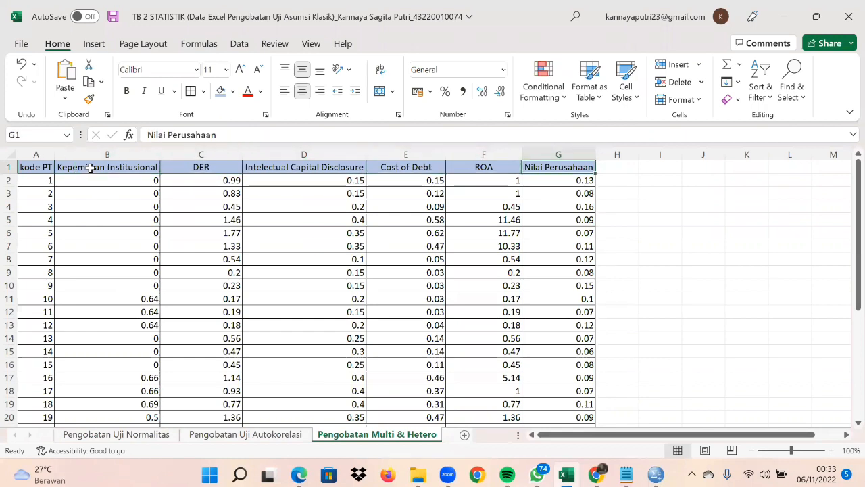
# - Copy the data values in B2:G34, from Kepemilkan Institusional through Nilai Perusahaan, without the headings
pyautogui.moveTo(78, 181); pyautogui.dragTo(537, 390)
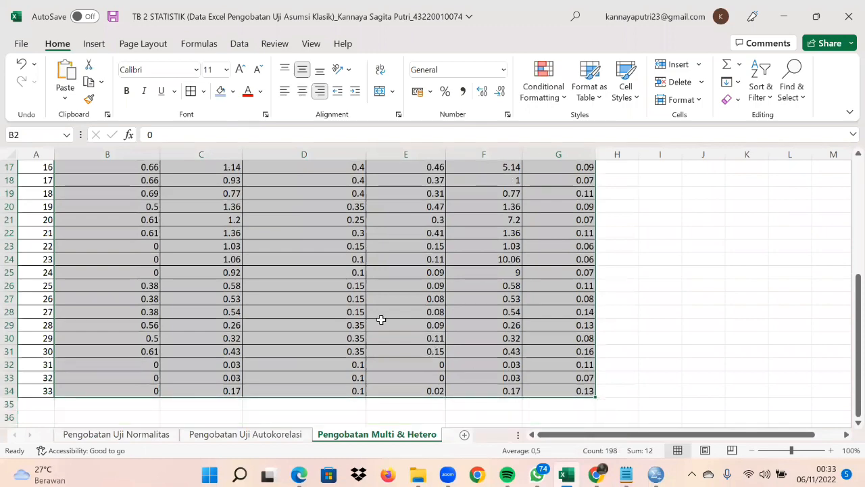
pyautogui.rightClick(422, 169)
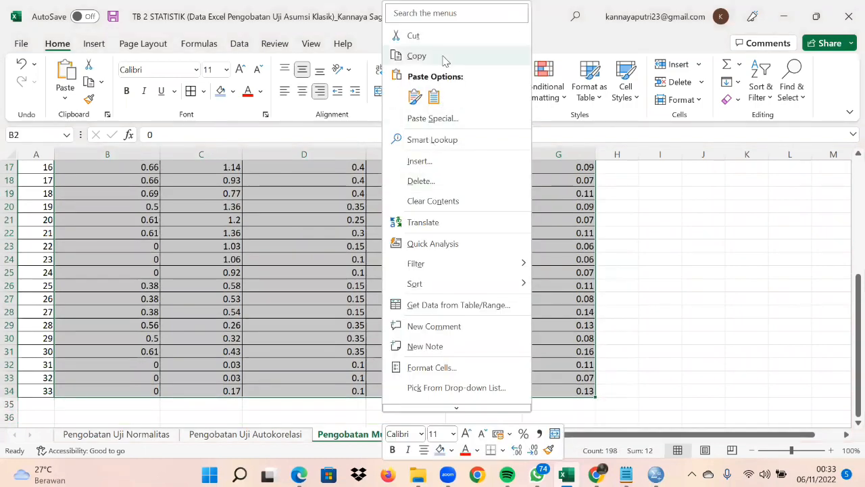
pyautogui.click(445, 57)
pyautogui.scroll(5, 270, 239)
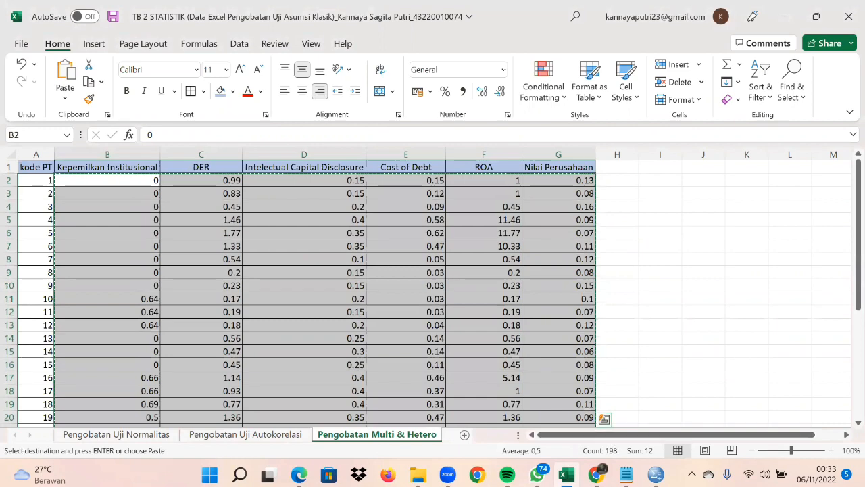
# - Switch to the SPSS Data Editor, check the X1 to X5 and Y definitions, and paste the copied values from case 1 of X1
pyautogui.moveTo(656, 475)
pyautogui.click(597, 387)
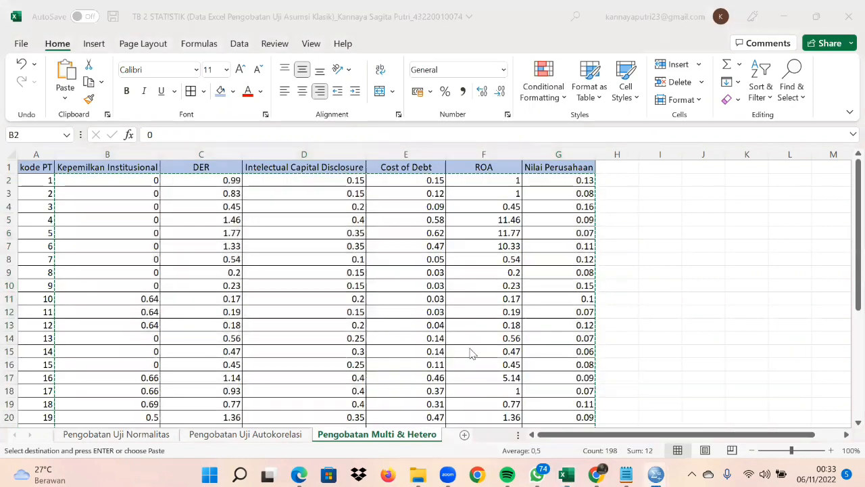
pyautogui.click(77, 433)
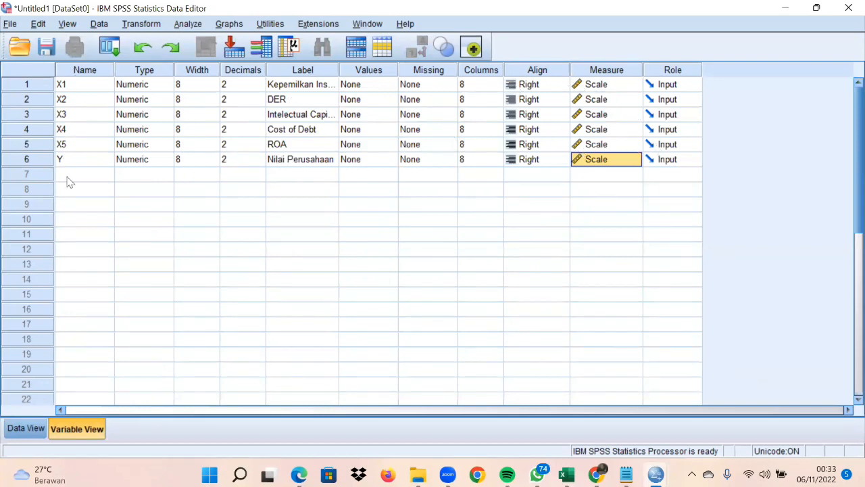
pyautogui.click(13, 427)
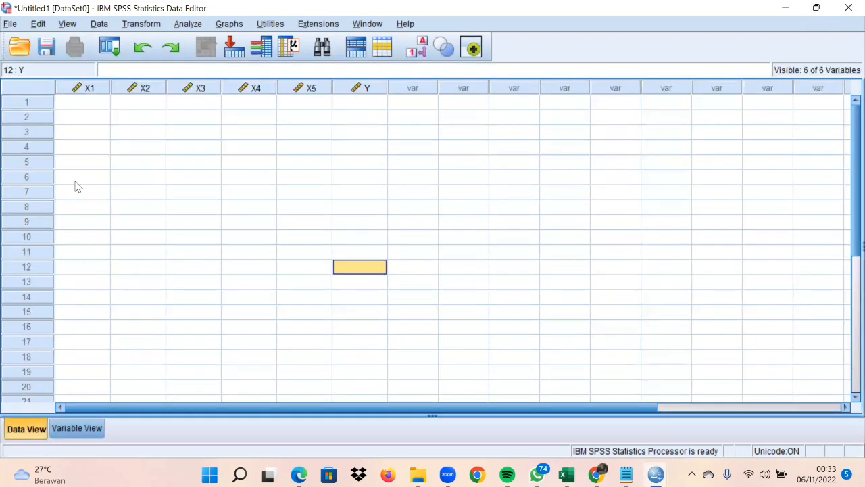
pyautogui.click(84, 102)
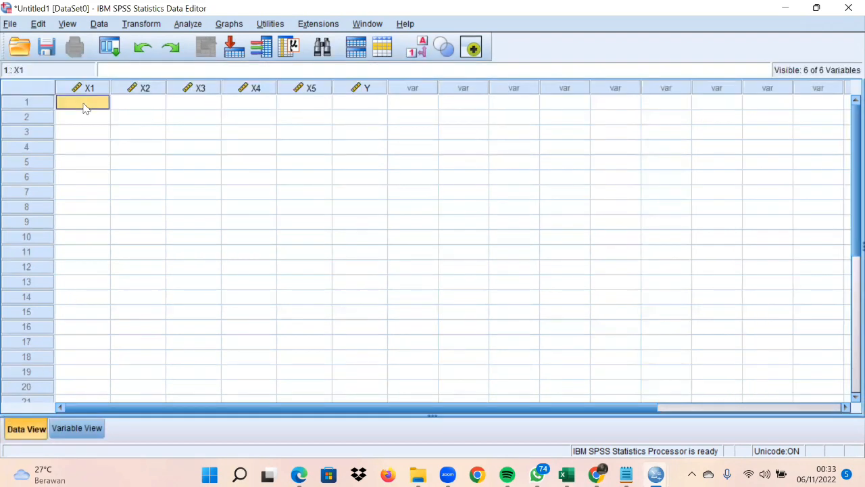
pyautogui.rightClick(84, 108)
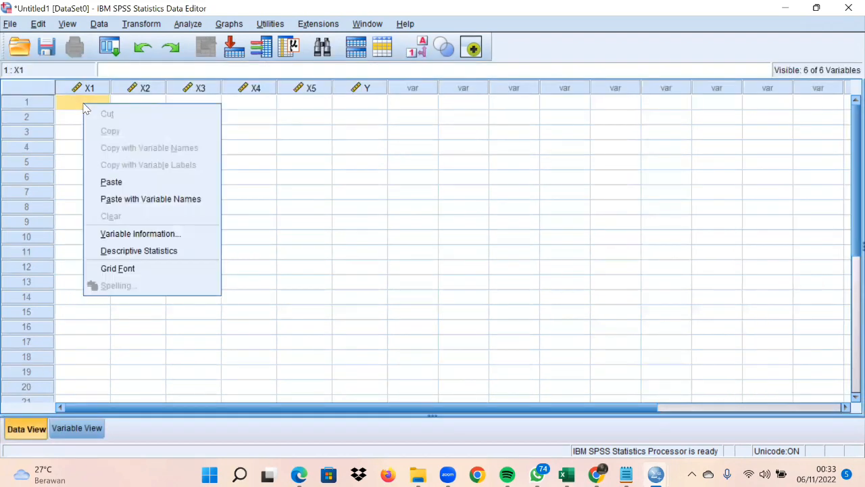
pyautogui.click(112, 182)
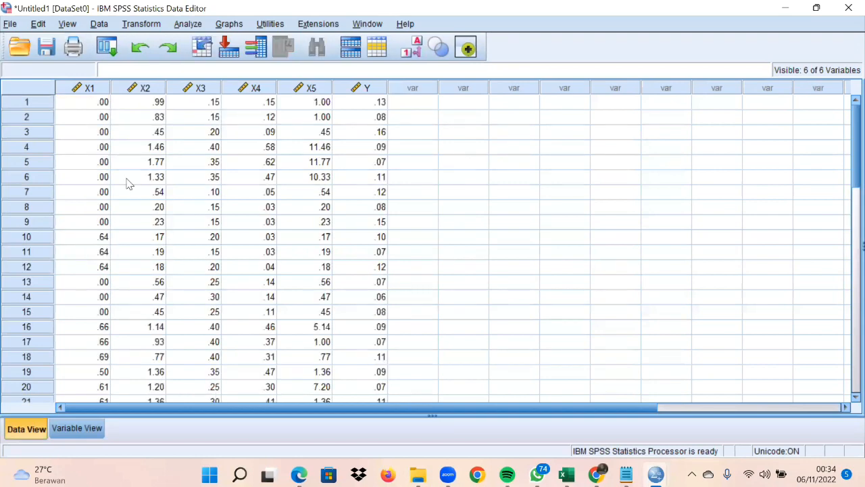
# - Look over the pasted cases, then set up a linear regression with Nilai Perusahaan [Y] as the dependent variable
pyautogui.scroll(-6, 128, 184)
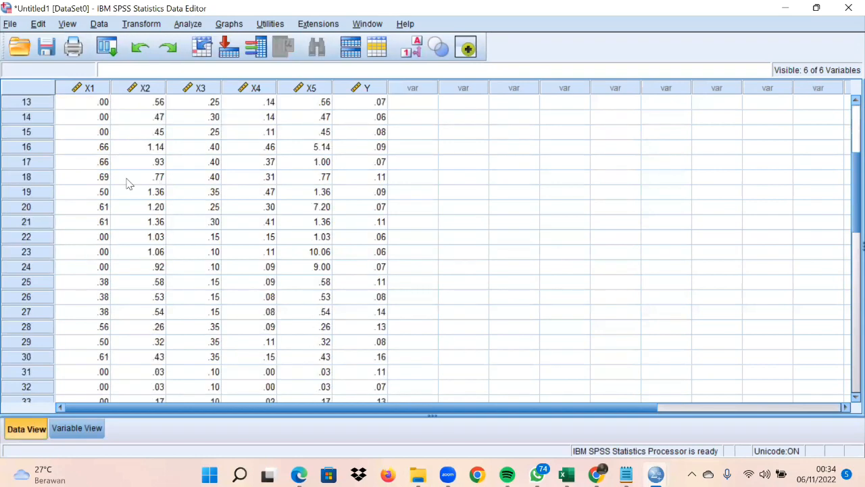
pyautogui.scroll(6, 128, 184)
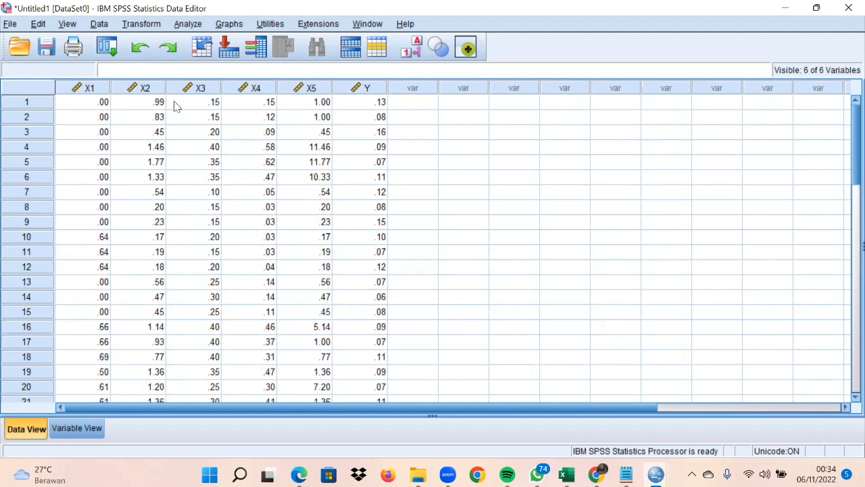
pyautogui.click(187, 25)
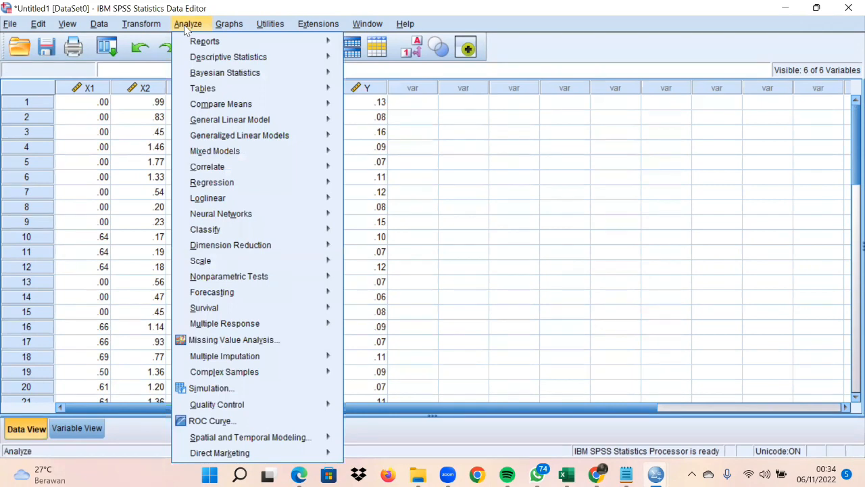
pyautogui.moveTo(288, 192)
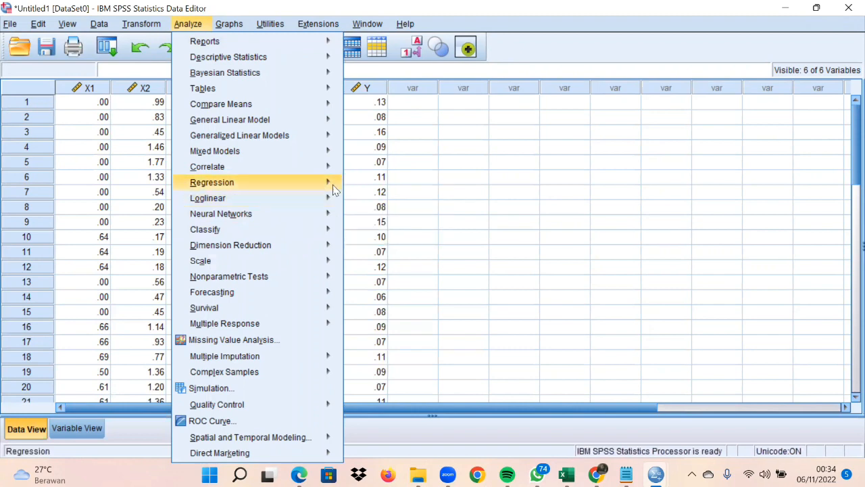
pyautogui.moveTo(335, 189)
pyautogui.click(371, 202)
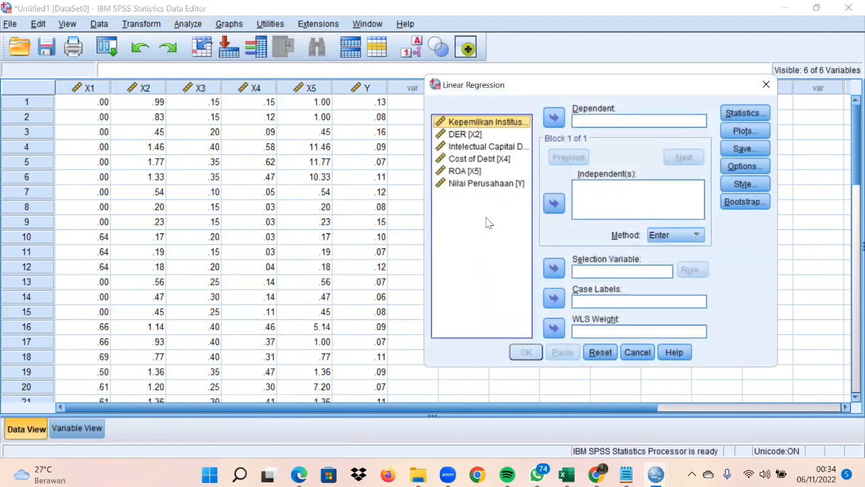
pyautogui.click(504, 184)
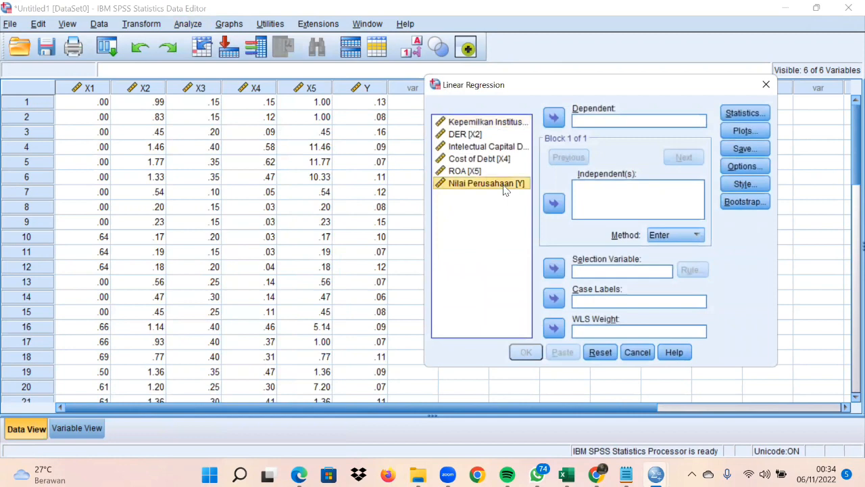
pyautogui.click(554, 118)
# - Add Kepemilkan Institusional, DER, Intelectual Capital Disclosure, Cost of Debt and ROA as the independent variables
pyautogui.click(475, 124)
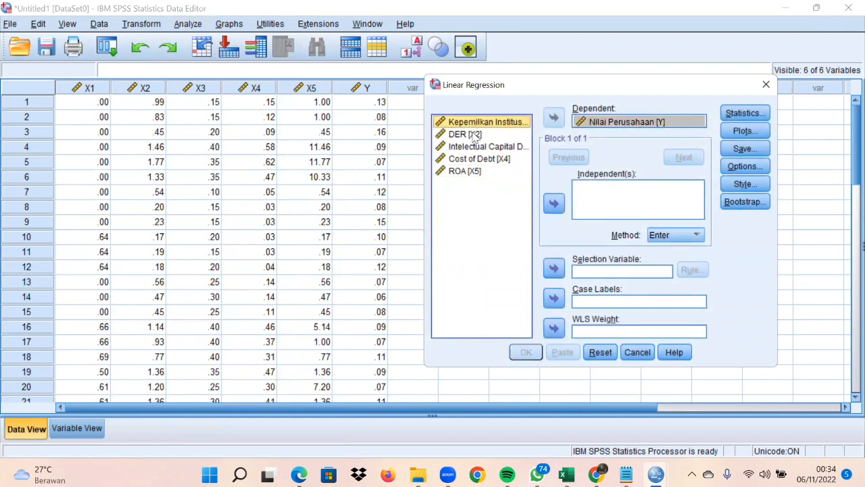
pyautogui.keyDown('shift'); pyautogui.click(475, 135); pyautogui.keyUp('shift')
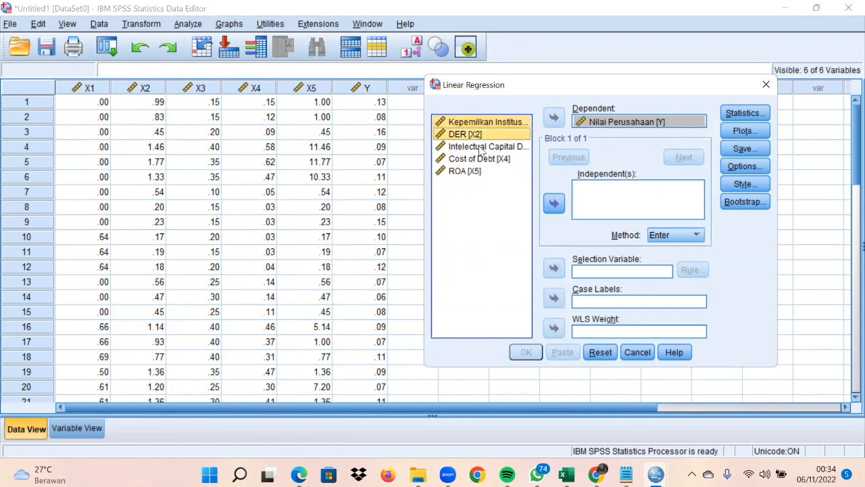
pyautogui.keyDown('shift'); pyautogui.click(481, 147); pyautogui.keyUp('shift')
pyautogui.keyDown('shift'); pyautogui.click(481, 160); pyautogui.keyUp('shift')
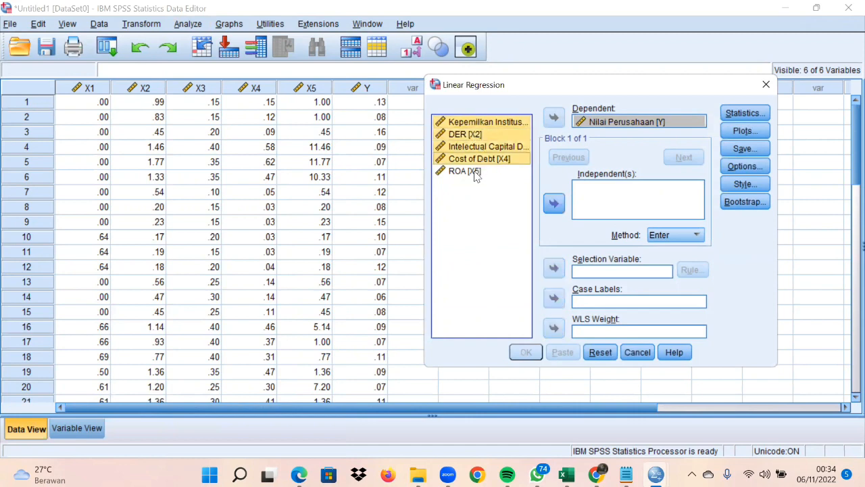
pyautogui.keyDown('shift'); pyautogui.click(475, 173); pyautogui.keyUp('shift')
pyautogui.click(555, 205)
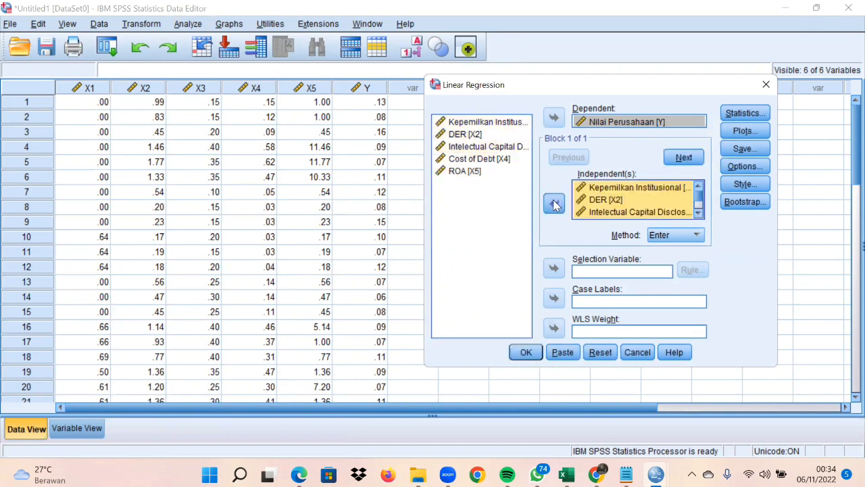
# - Run the regression with the unstandardized residuals saved to the dataset, and examine the Coefficients table in the output
pyautogui.click(755, 154)
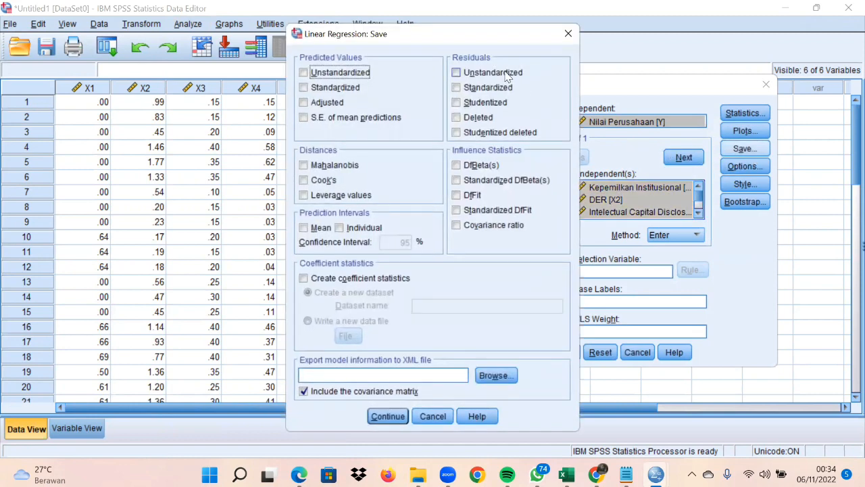
pyautogui.click(506, 73)
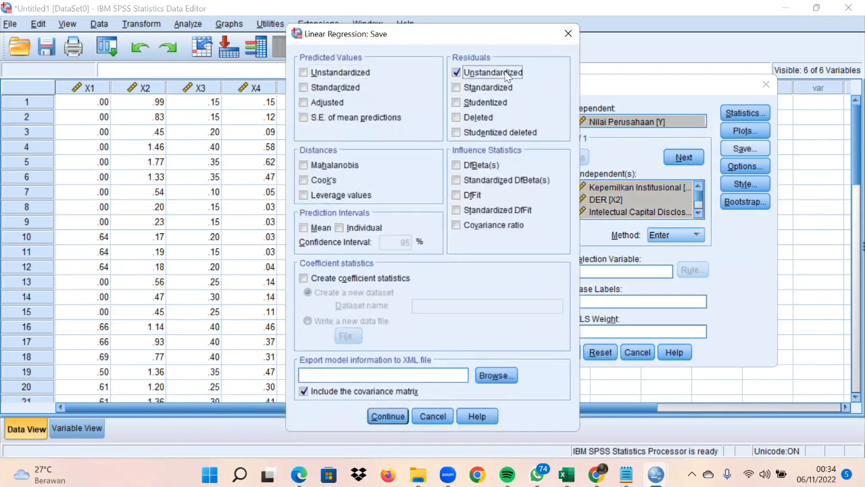
pyautogui.click(388, 417)
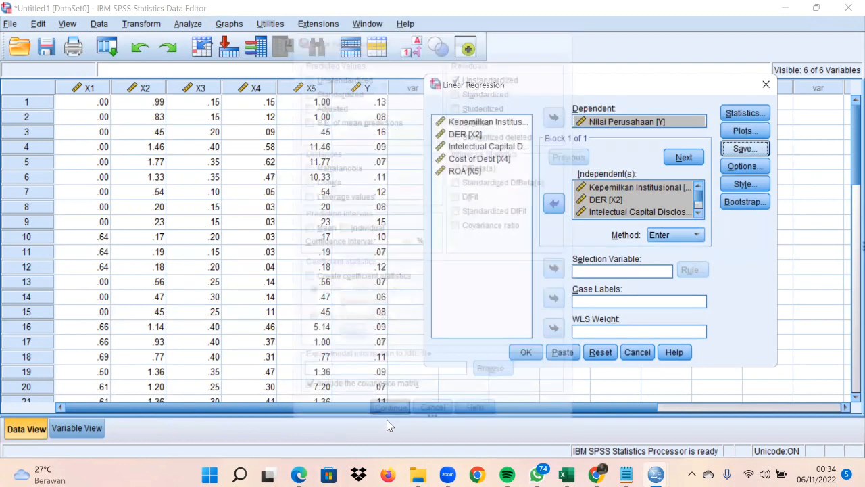
pyautogui.click(522, 353)
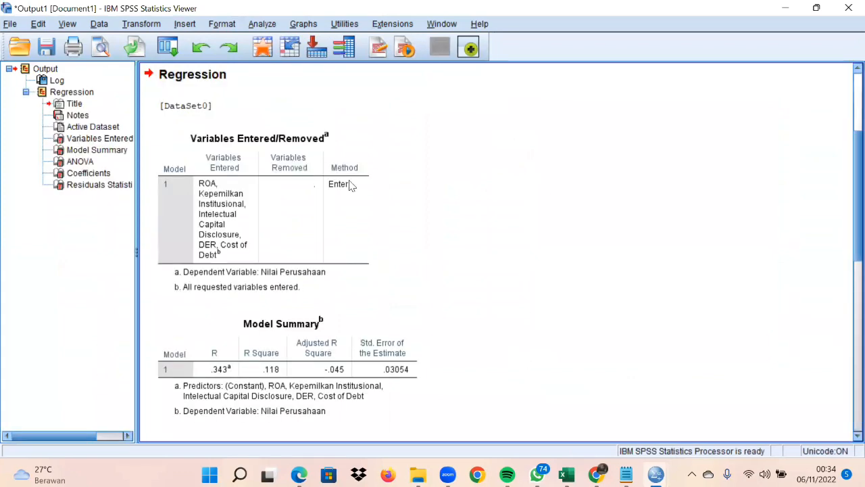
pyautogui.scroll(-10, 423, 381)
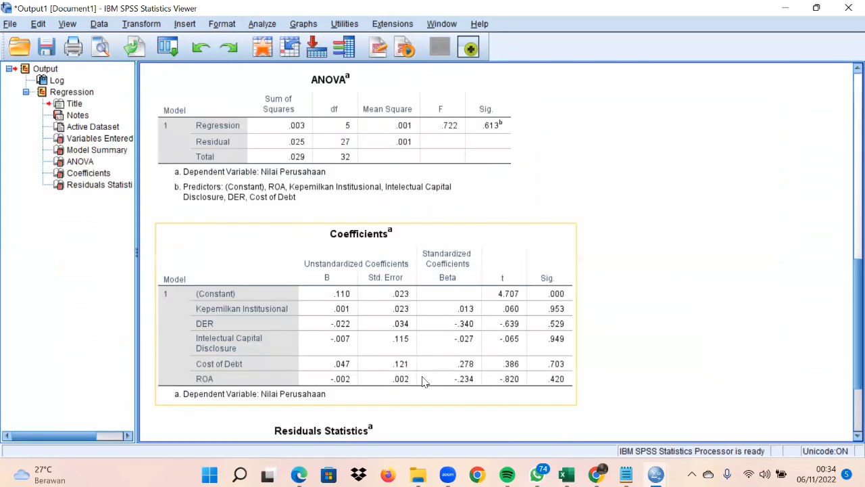
pyautogui.scroll(-3, 423, 381)
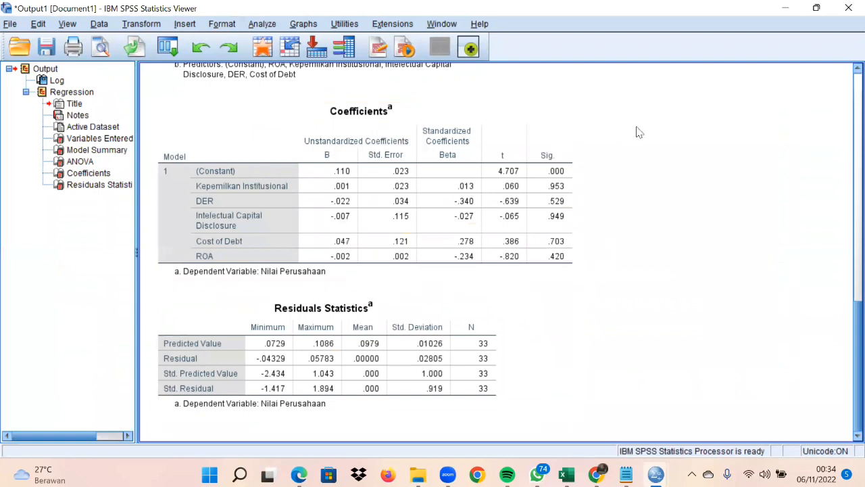
pyautogui.click(570, 249)
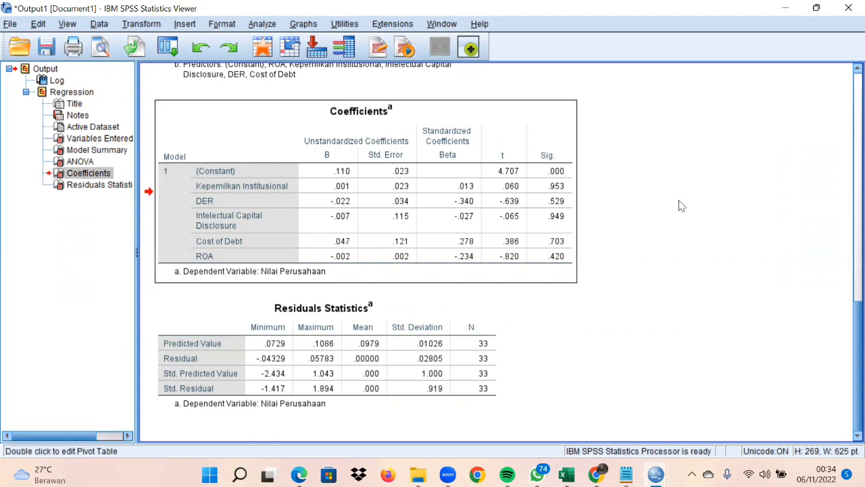
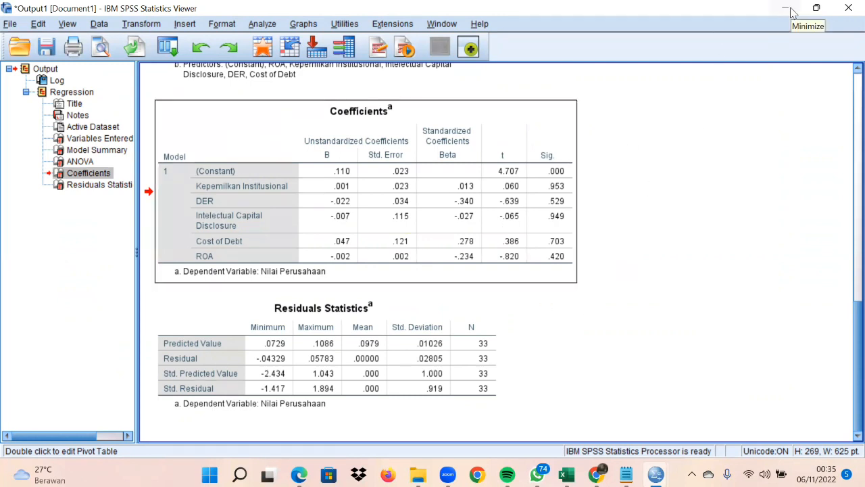
# - Compute a new variable ABS in the Data Editor as the absolute value of the saved residuals, ABS(RES_1)
pyautogui.click(789, 9)
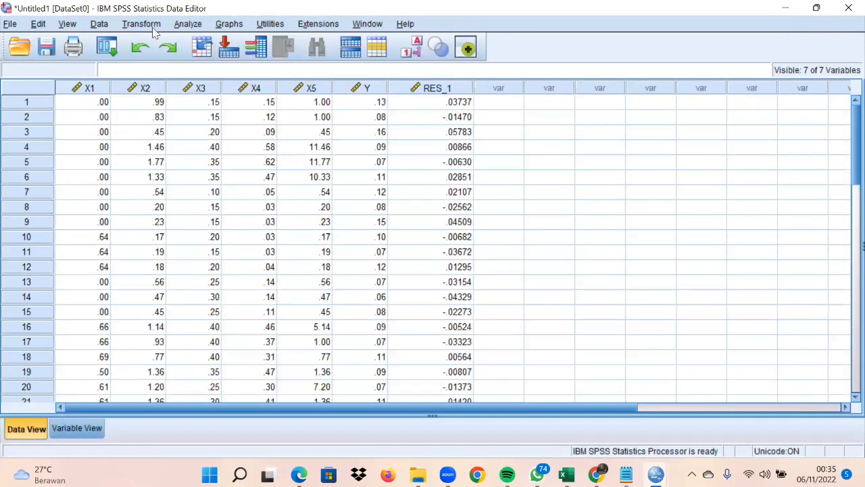
pyautogui.click(143, 24)
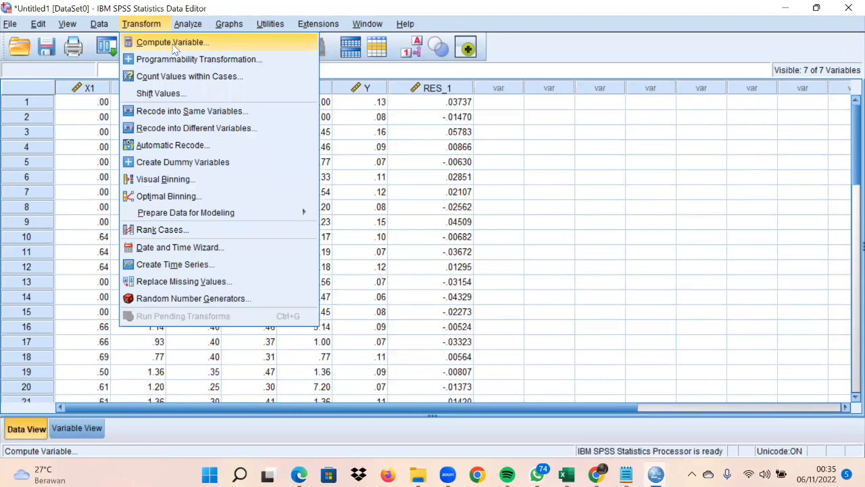
pyautogui.click(173, 43)
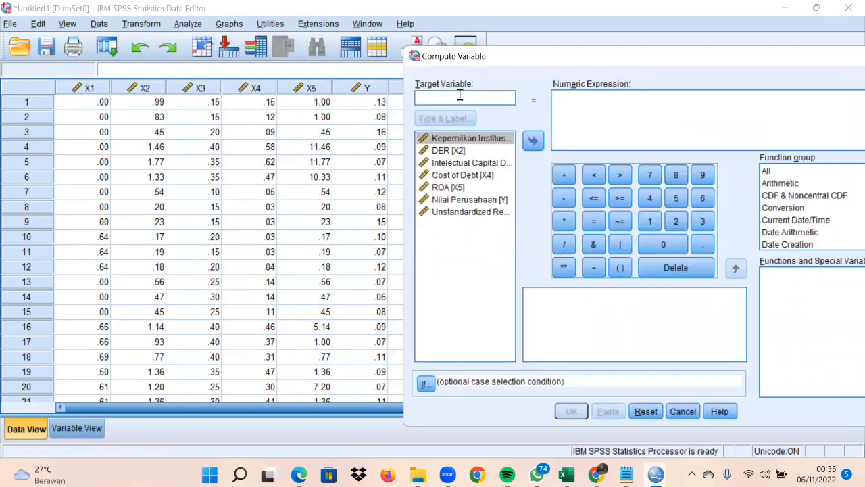
pyautogui.press('capslock')
pyautogui.write('ABS')
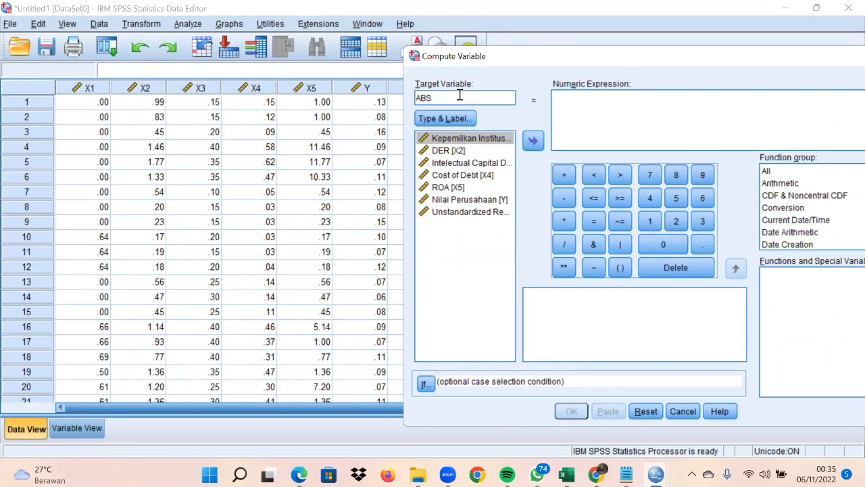
pyautogui.click(637, 126)
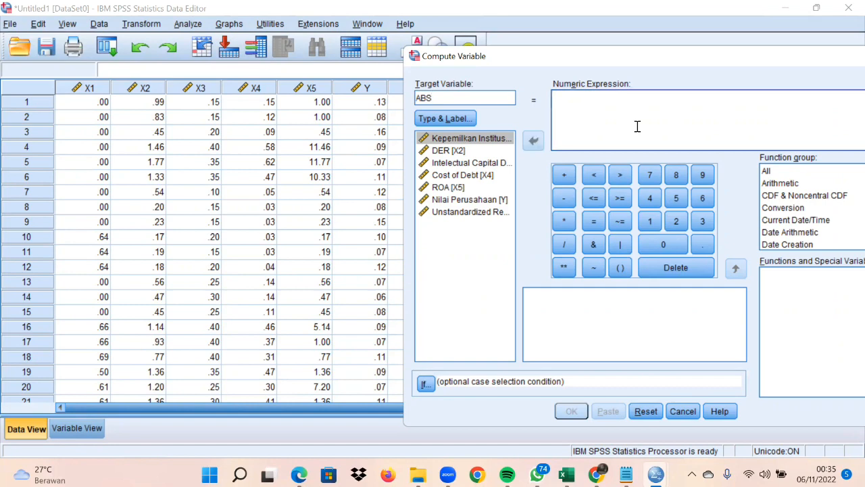
pyautogui.click(811, 184)
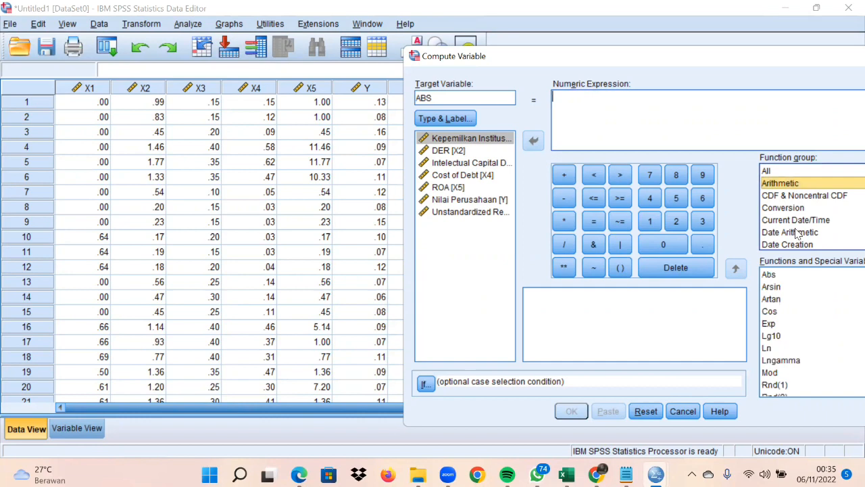
pyautogui.doubleClick(771, 275)
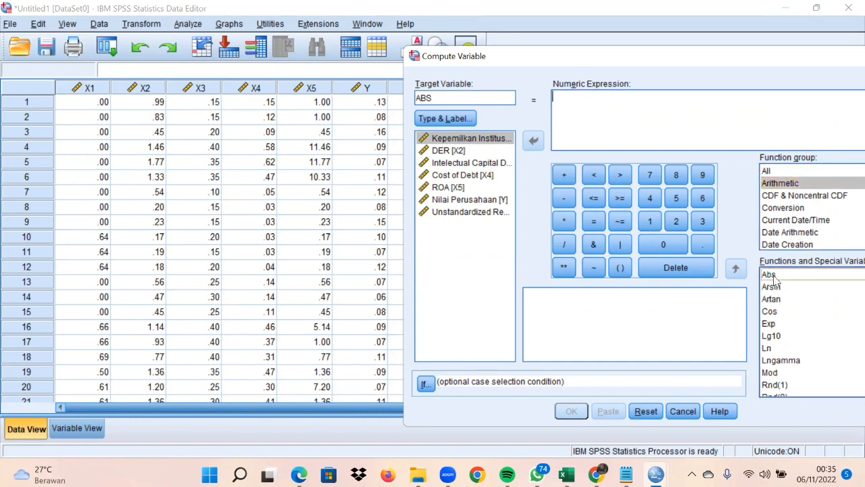
pyautogui.click(465, 212)
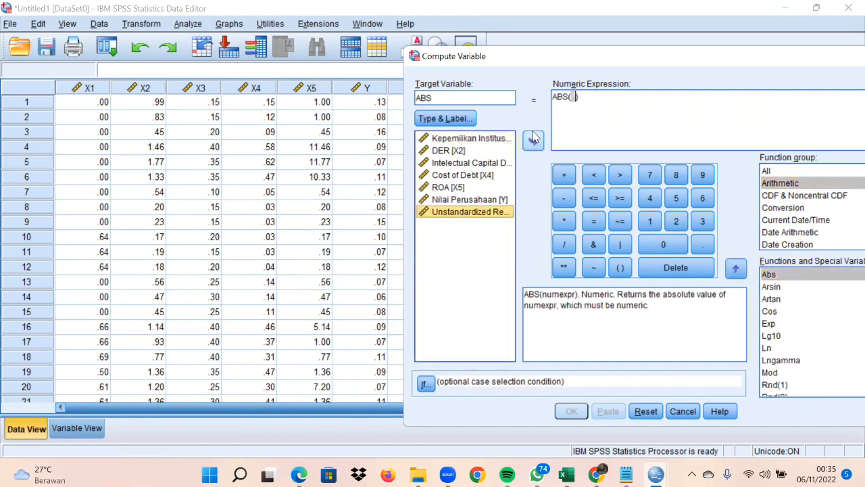
pyautogui.click(534, 138)
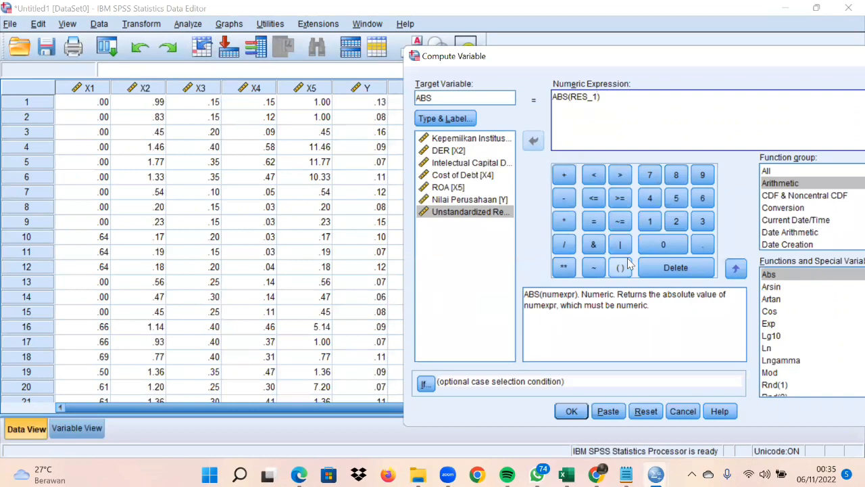
pyautogui.click(571, 411)
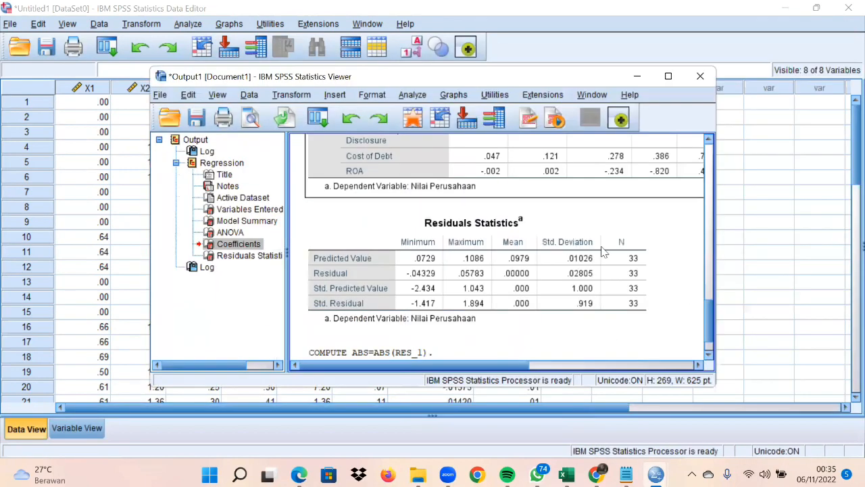
pyautogui.click(636, 76)
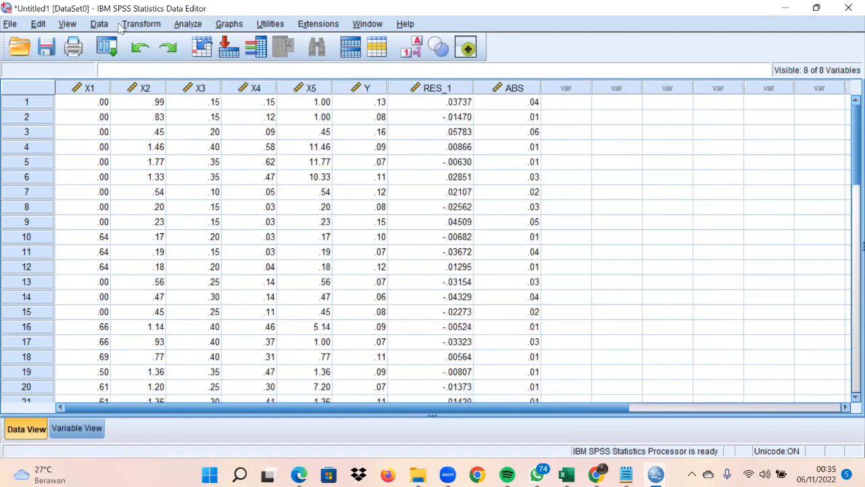
# - Reset the Linear Regression settings and assign ABS as the dependent variable
pyautogui.click(187, 25)
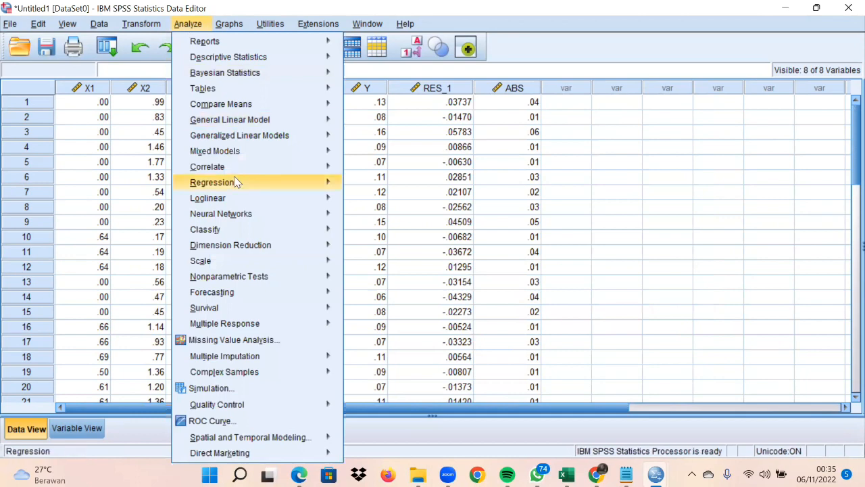
pyautogui.moveTo(299, 197)
pyautogui.moveTo(337, 184)
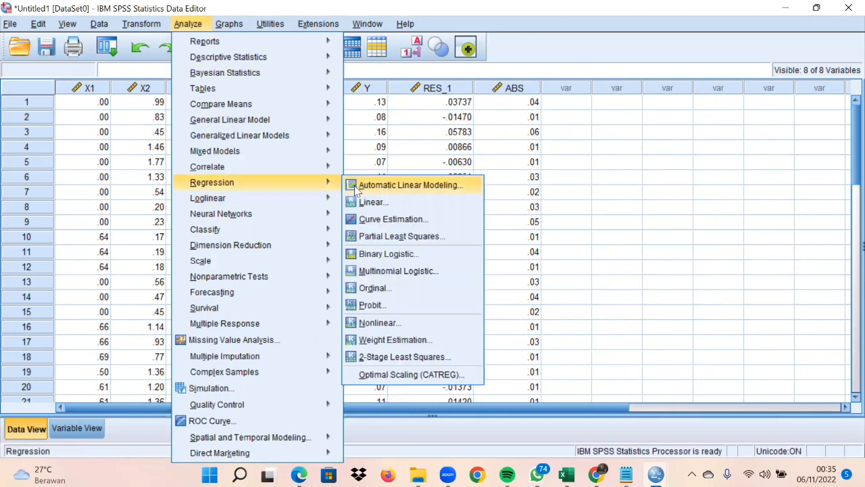
pyautogui.click(369, 201)
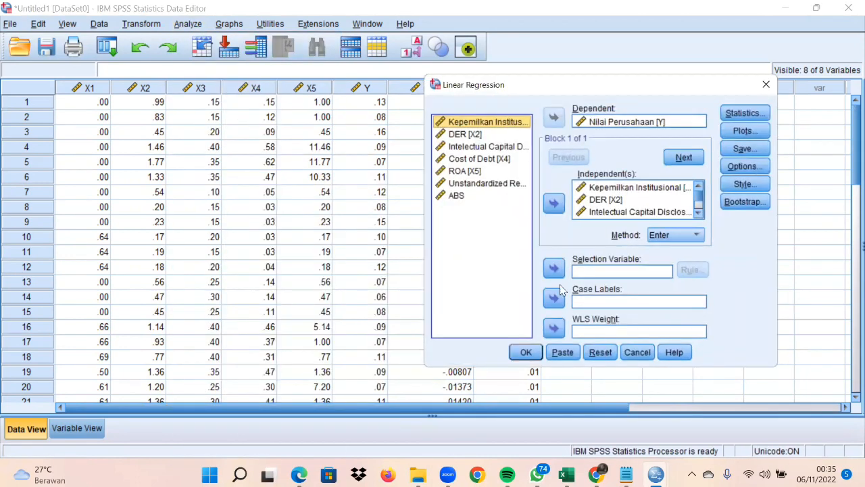
pyautogui.click(605, 359)
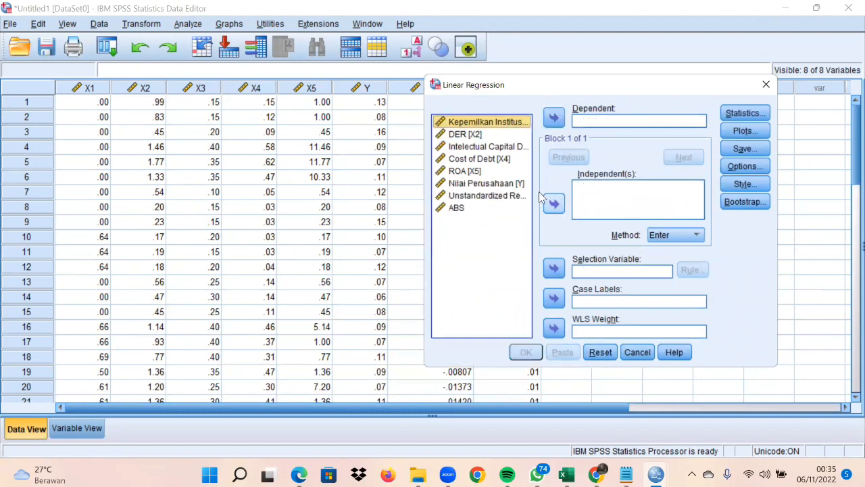
pyautogui.click(512, 207)
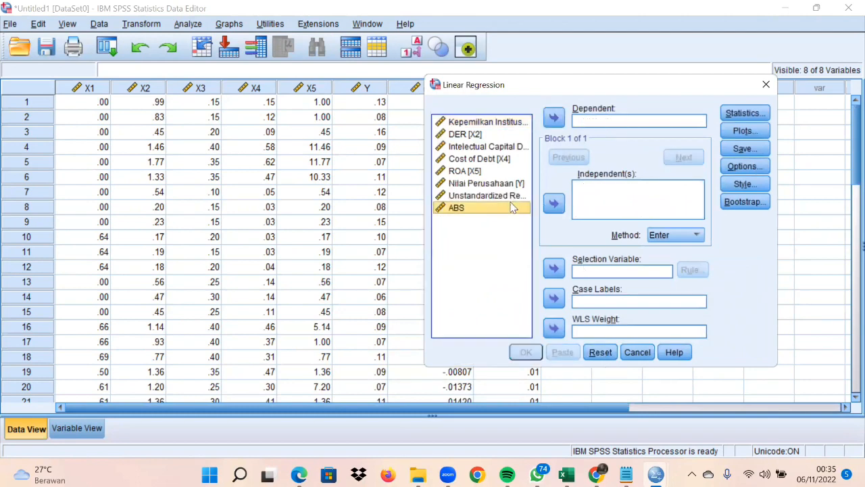
pyautogui.click(553, 118)
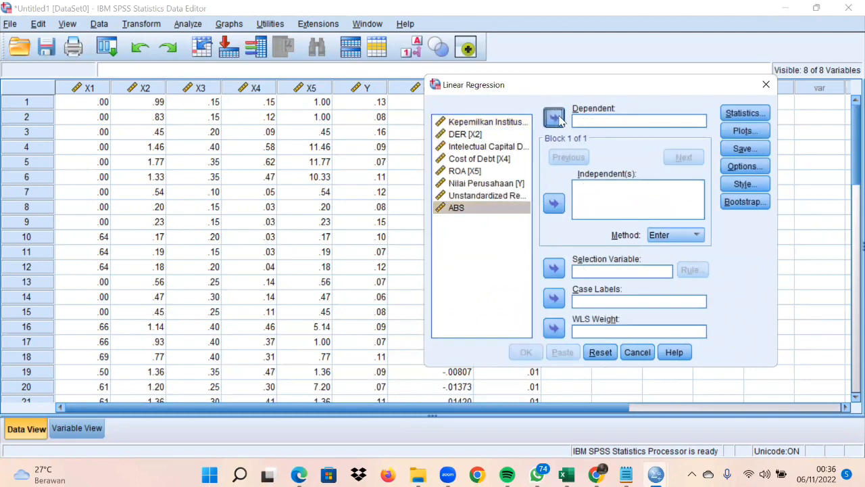
# - Add Kepemilkan Institusional, DER, Intelectual Capital Disclosure, Cost of Debt and ROA as independent variables of the ABS regression
pyautogui.click(496, 122)
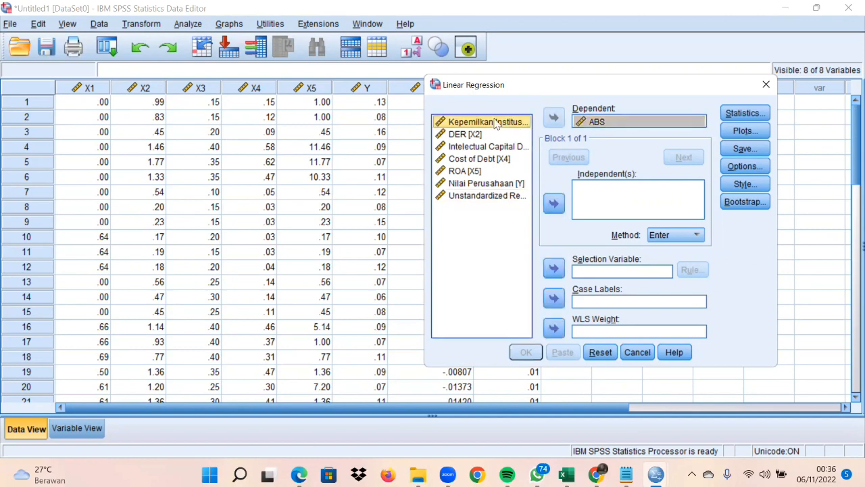
pyautogui.keyDown('shift'); pyautogui.click(488, 139); pyautogui.keyUp('shift')
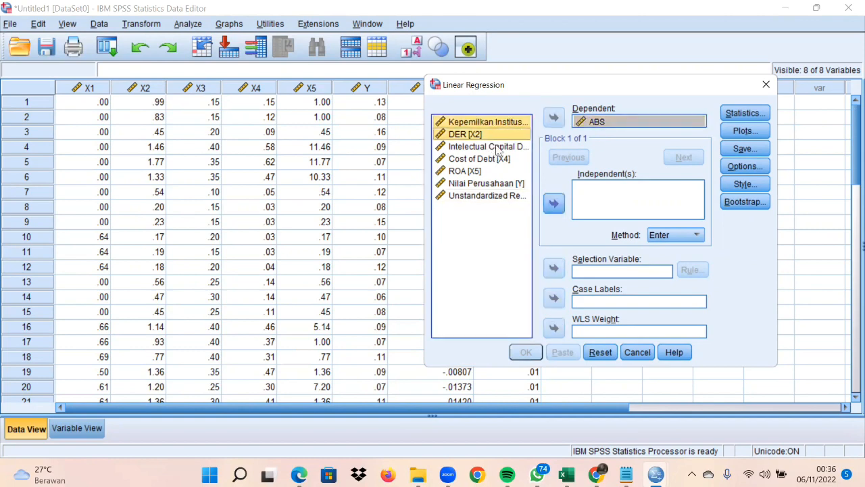
pyautogui.keyDown('shift'); pyautogui.click(497, 146); pyautogui.keyUp('shift')
pyautogui.keyDown('shift'); pyautogui.click(498, 159); pyautogui.keyUp('shift')
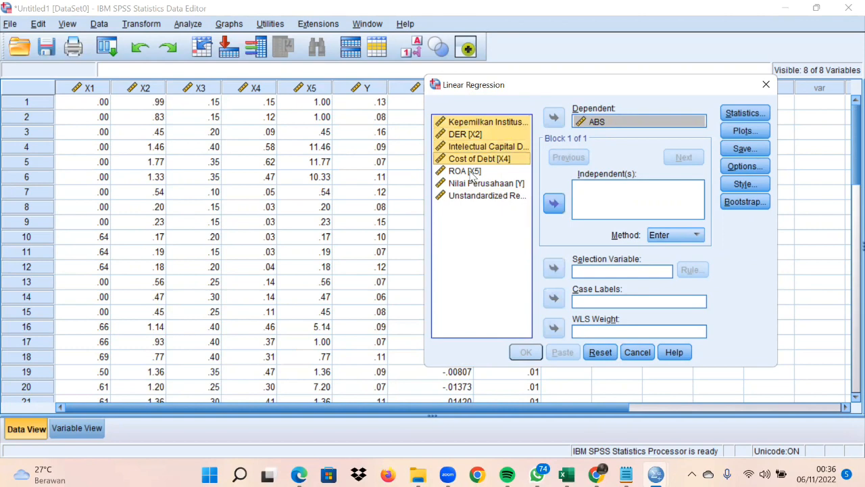
pyautogui.keyDown('shift'); pyautogui.click(473, 172); pyautogui.keyUp('shift')
pyautogui.click(555, 205)
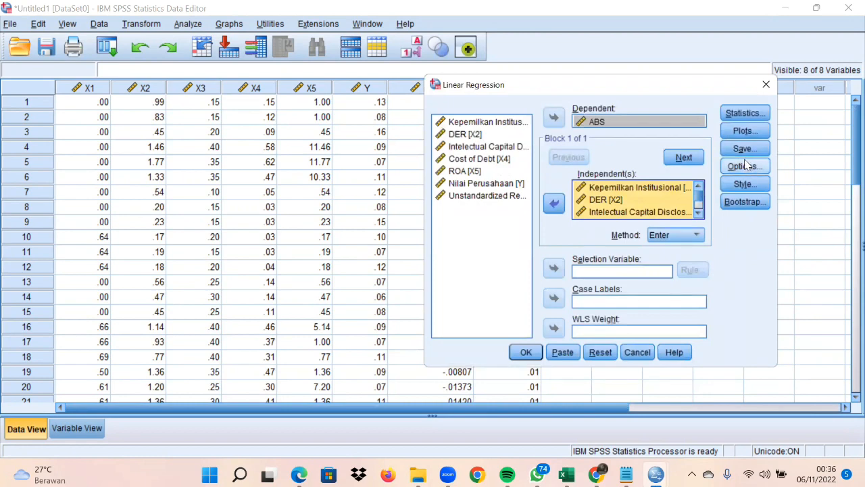
# - Run the ABS regression with unstandardized residuals saved, and examine its Coefficients table in the output
pyautogui.click(725, 148)
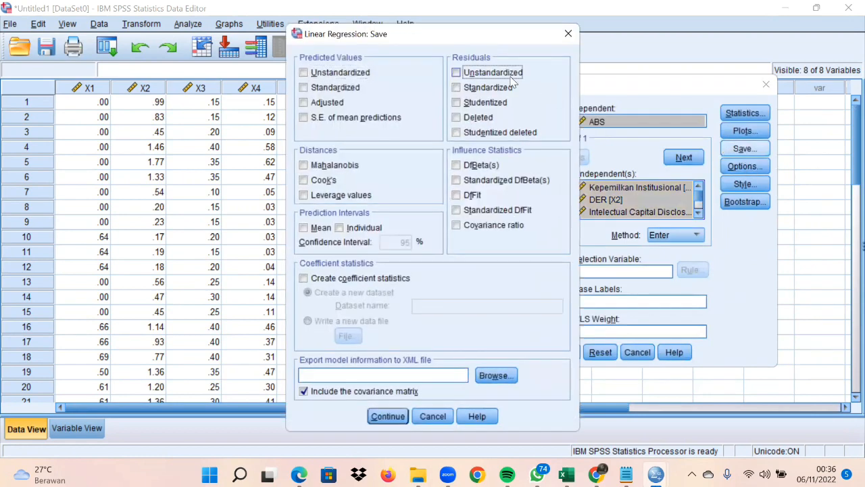
pyautogui.click(512, 76)
pyautogui.click(389, 416)
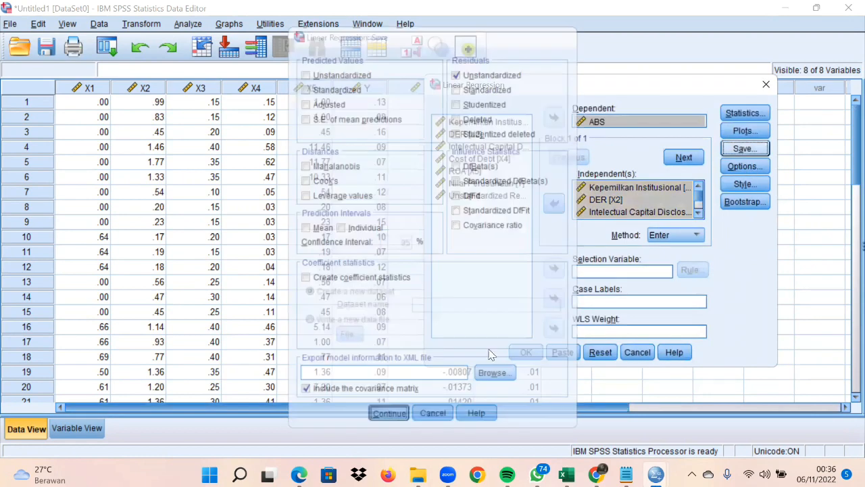
pyautogui.click(527, 352)
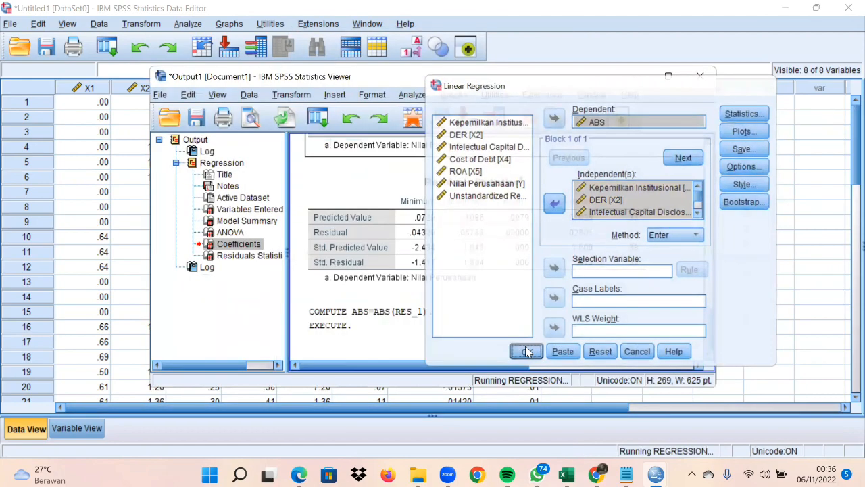
pyautogui.scroll(-5, 547, 296)
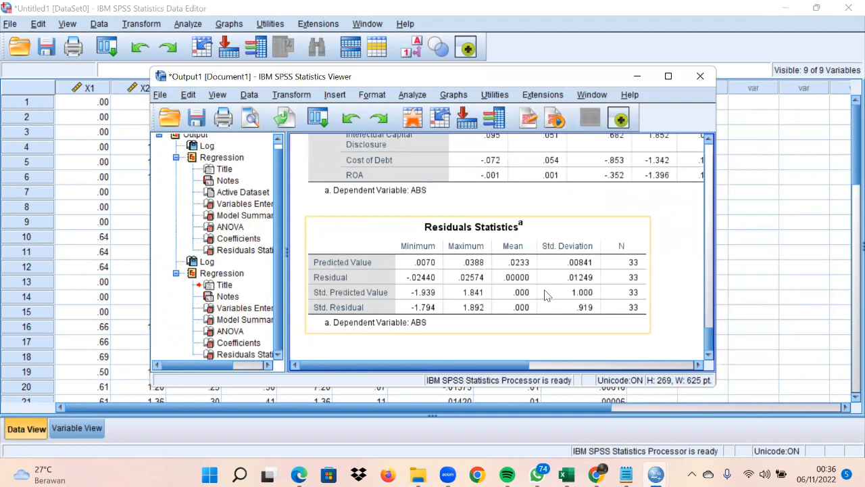
pyautogui.click(670, 77)
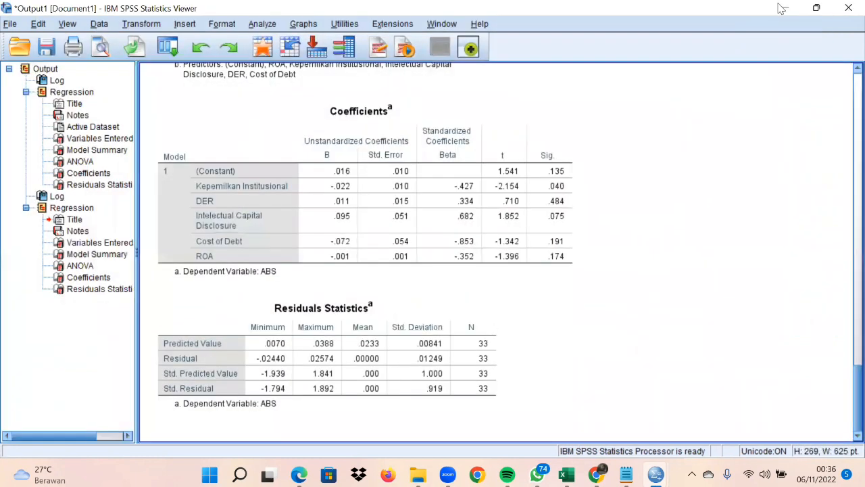
pyautogui.click(784, 8)
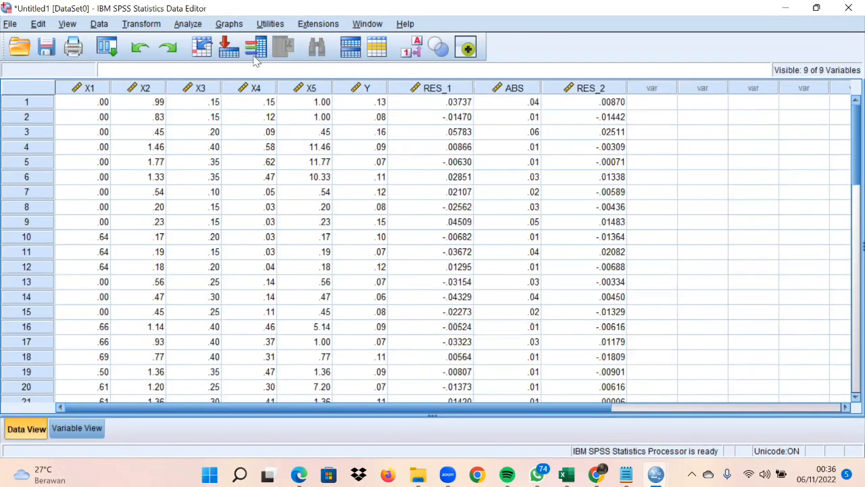
# - Reset the Compute Variable settings in the Data Editor and name the target variable LN
pyautogui.click(152, 26)
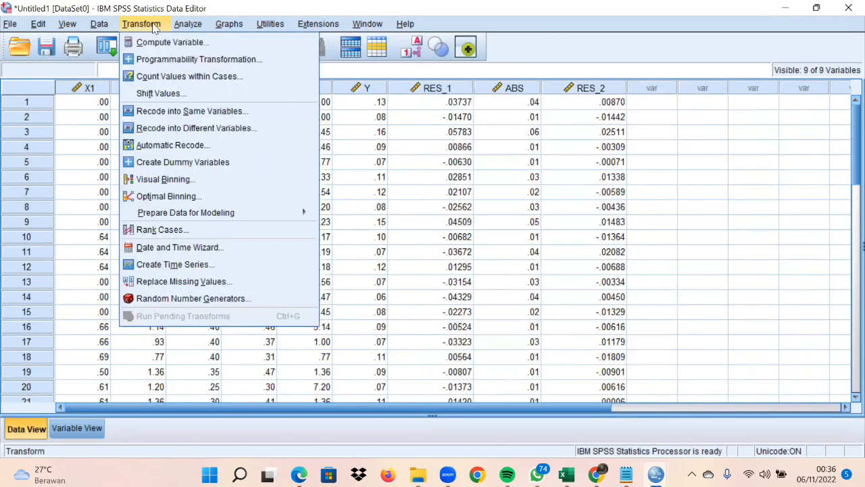
pyautogui.click(169, 42)
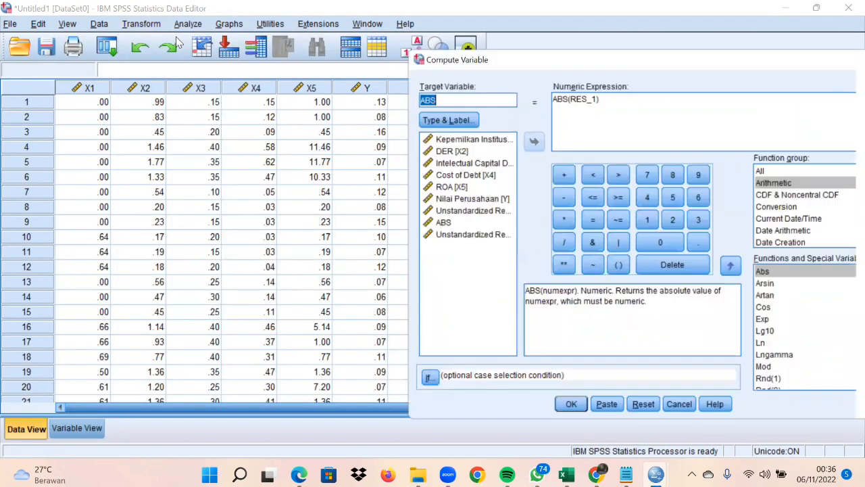
pyautogui.click(644, 414)
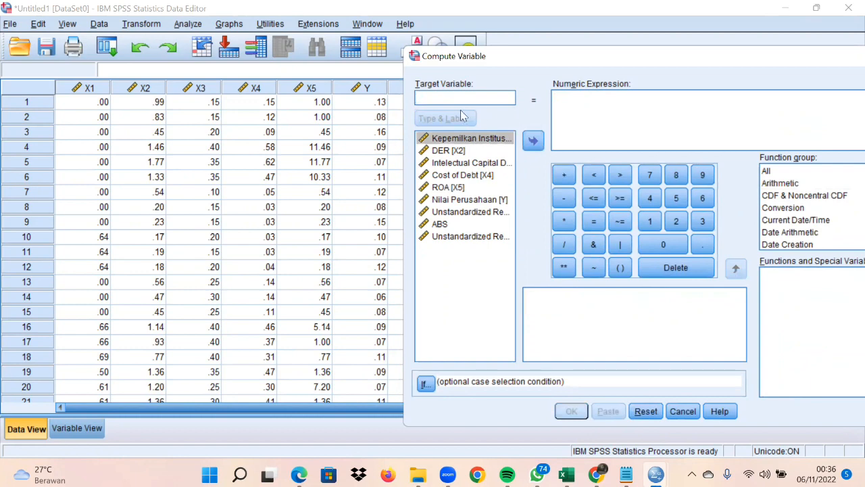
pyautogui.click(440, 100)
pyautogui.press('capslock')
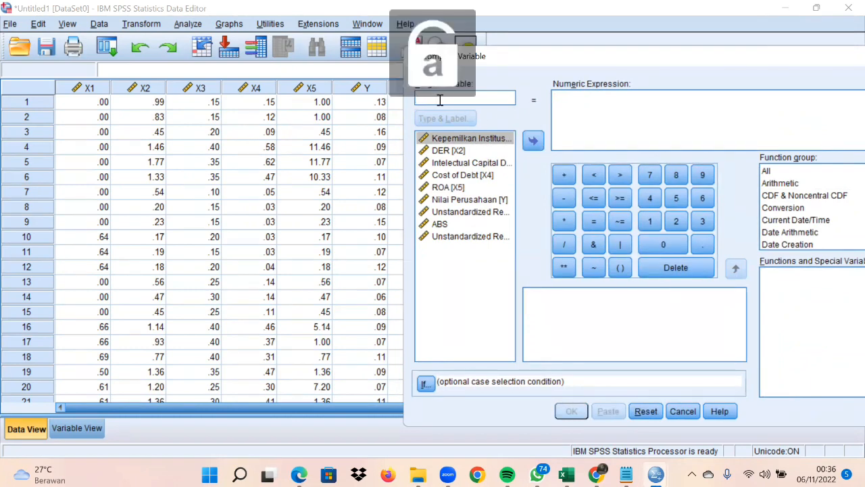
pyautogui.press('capslock')
pyautogui.write('LN')
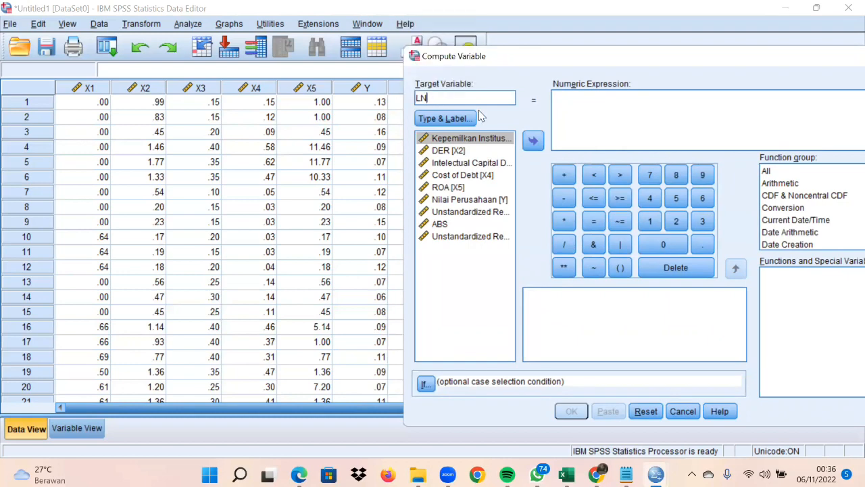
# - Compute LN as the natural logarithm of Nilai Perusahaan with the arithmetic function expression LN(Y)
pyautogui.click(568, 108)
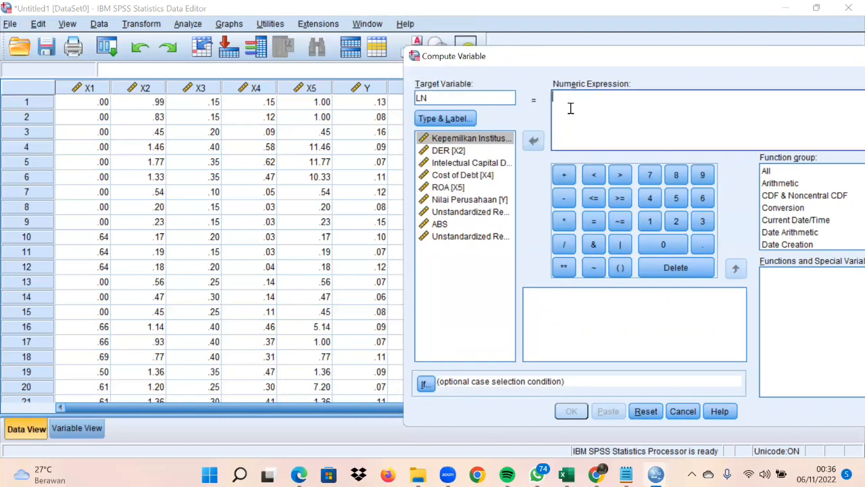
pyautogui.click(797, 185)
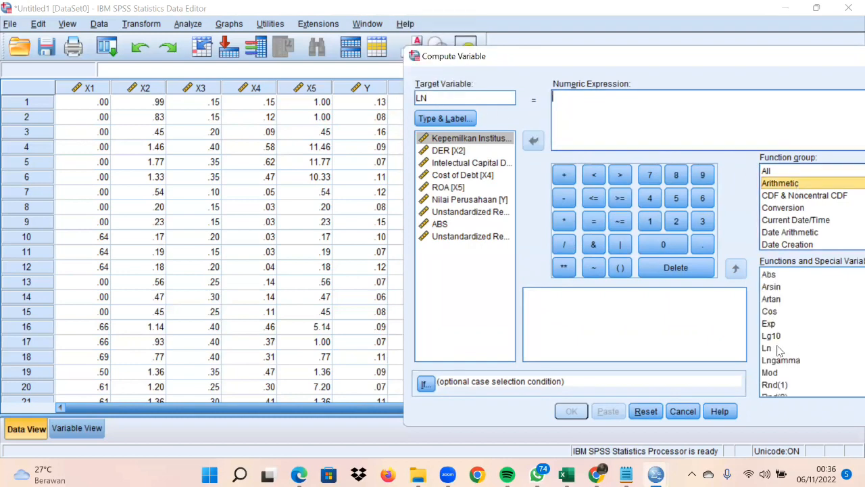
pyautogui.doubleClick(774, 349)
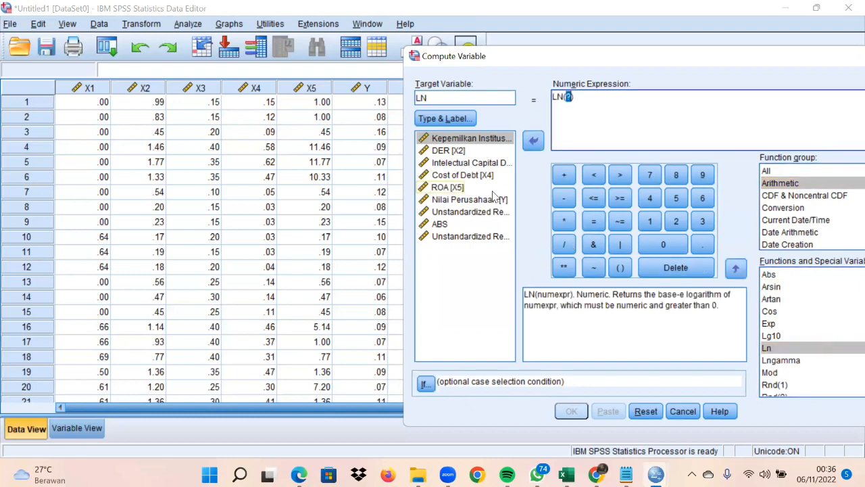
pyautogui.click(468, 201)
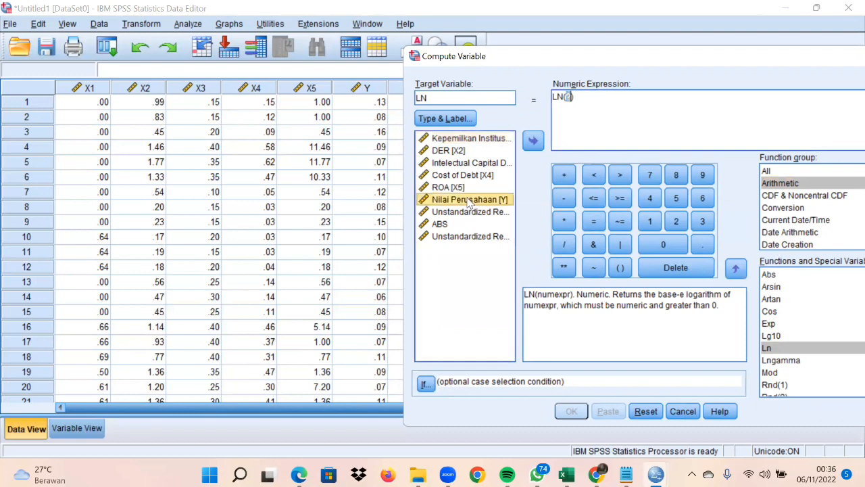
pyautogui.click(533, 141)
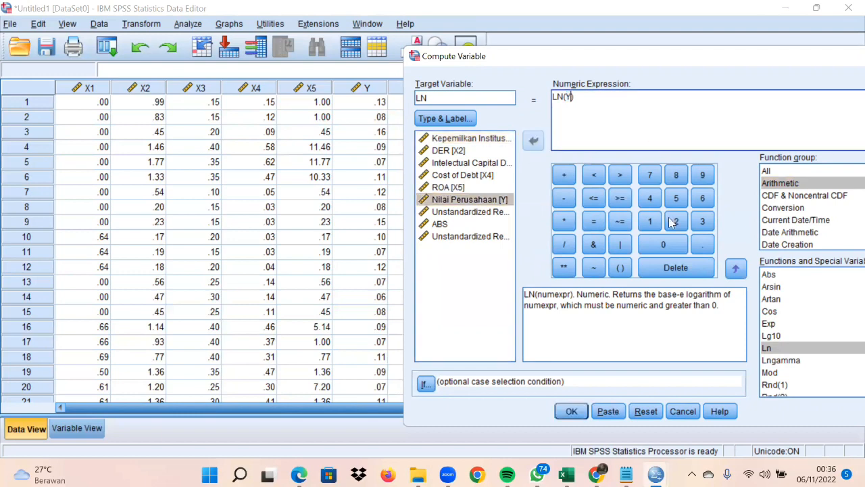
pyautogui.click(571, 413)
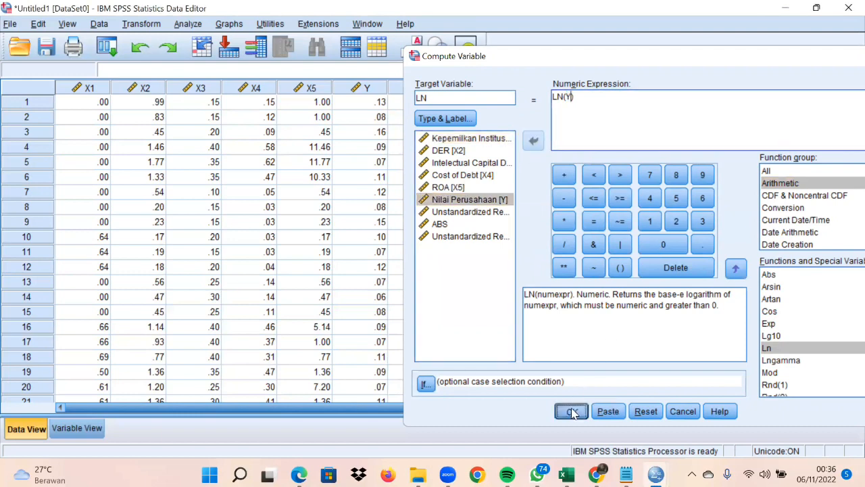
pyautogui.scroll(-1, 560, 275)
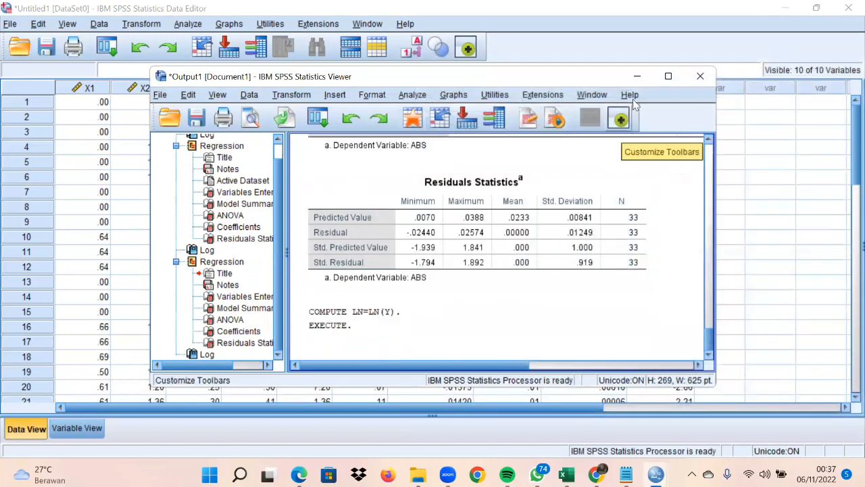
pyautogui.click(637, 77)
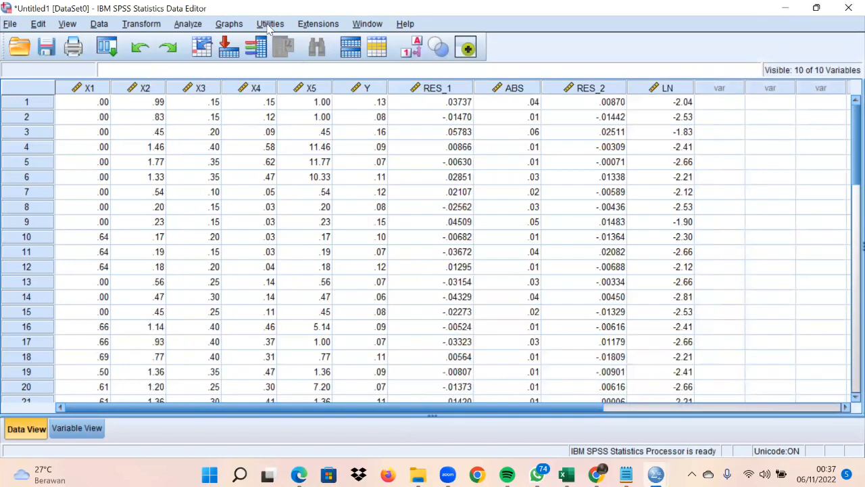
# - Reset the Linear Regression settings and assign LN as the dependent variable
pyautogui.click(185, 27)
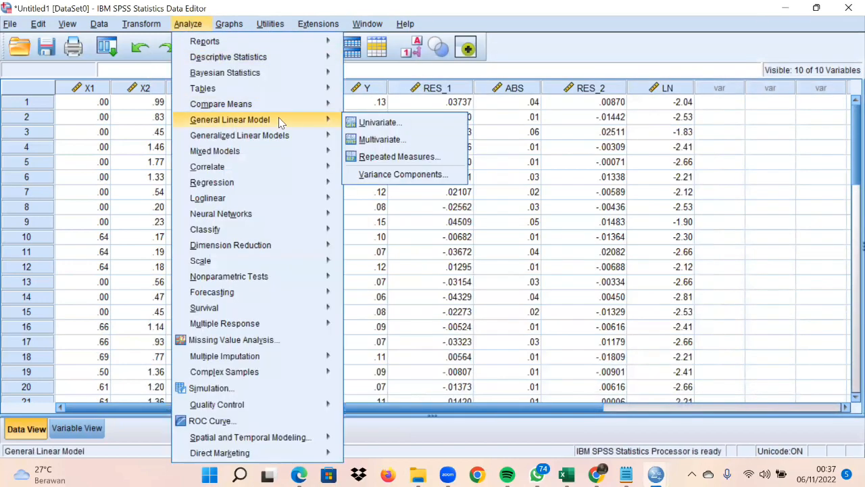
pyautogui.moveTo(282, 186)
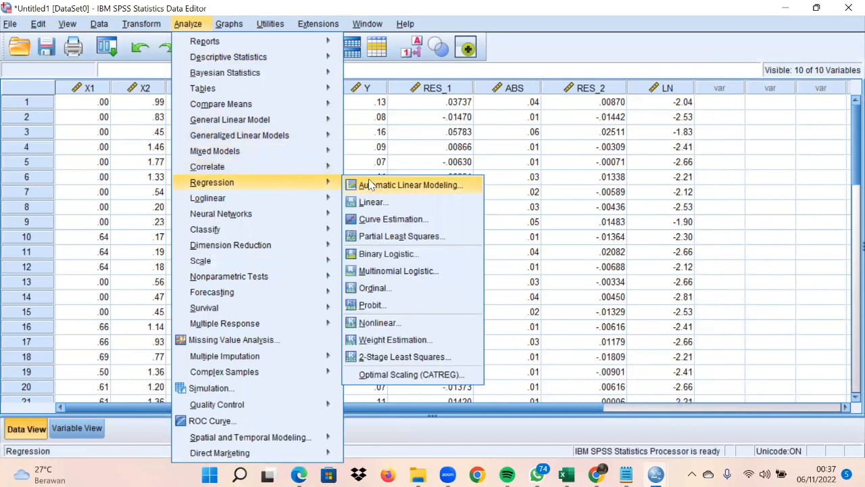
pyautogui.click(375, 203)
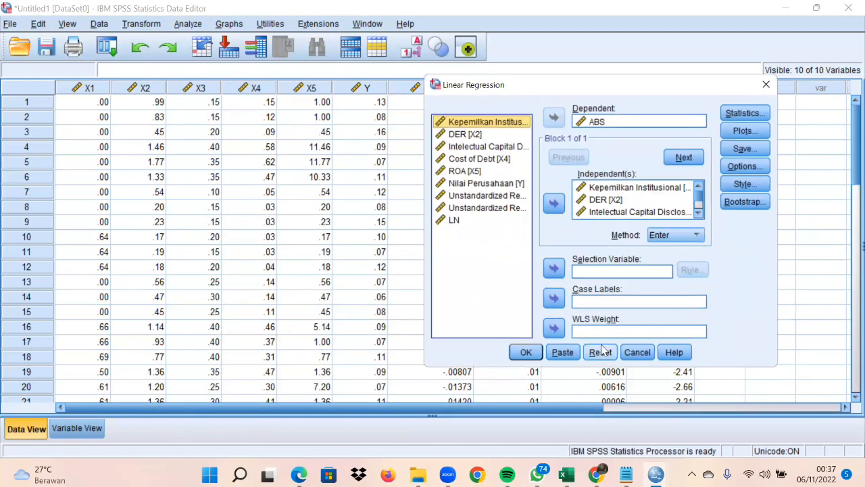
pyautogui.click(599, 348)
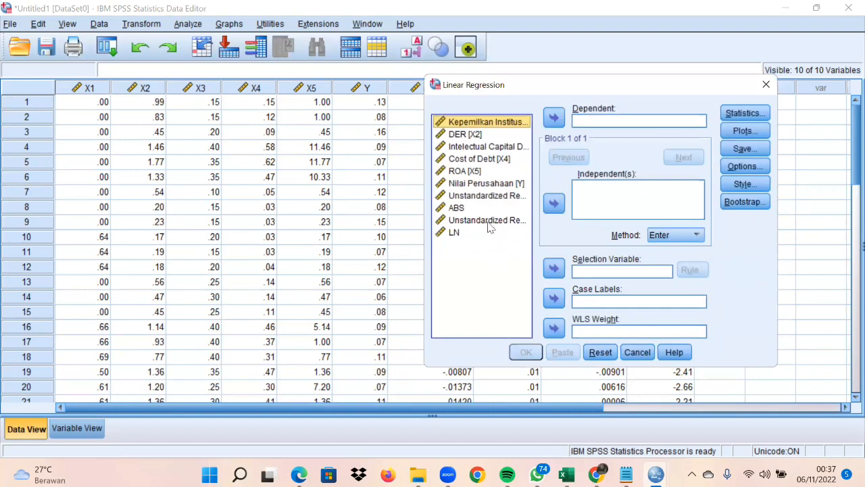
pyautogui.click(488, 223)
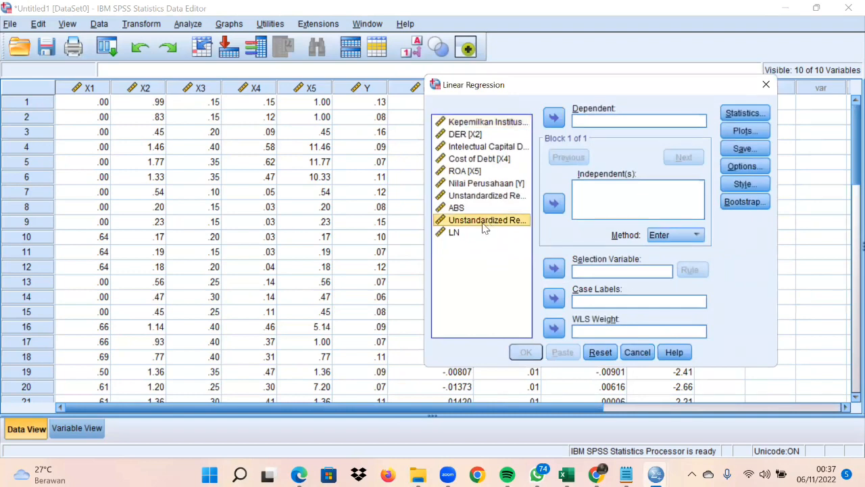
pyautogui.click(462, 232)
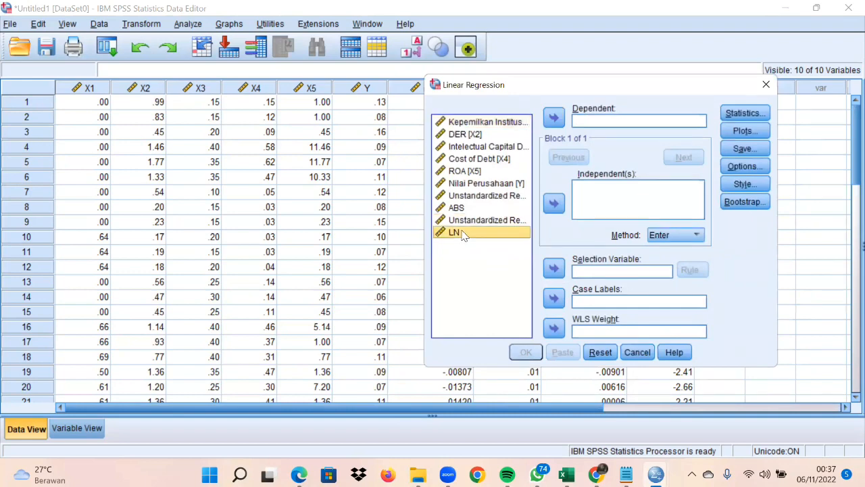
pyautogui.click(553, 119)
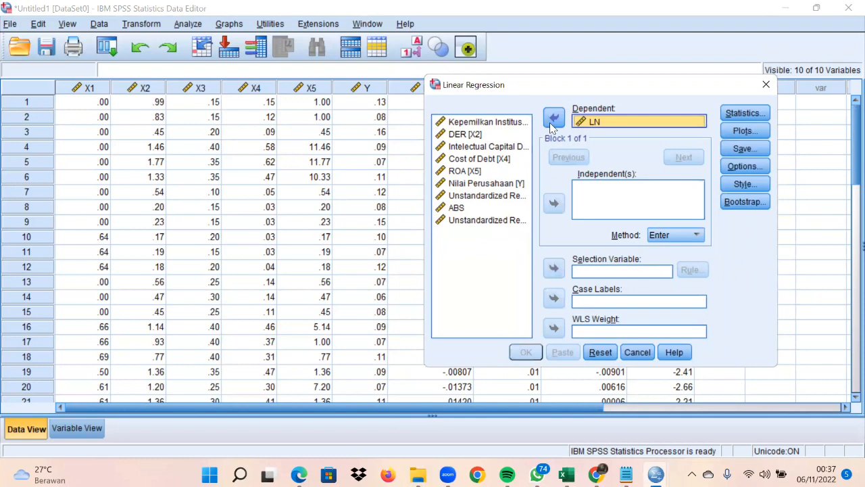
# - Add Kepemilkan Institusional, DER, Intelectual Capital Disclosure, Cost of Debt and ROA as independent variables of the LN regression
pyautogui.click(473, 122)
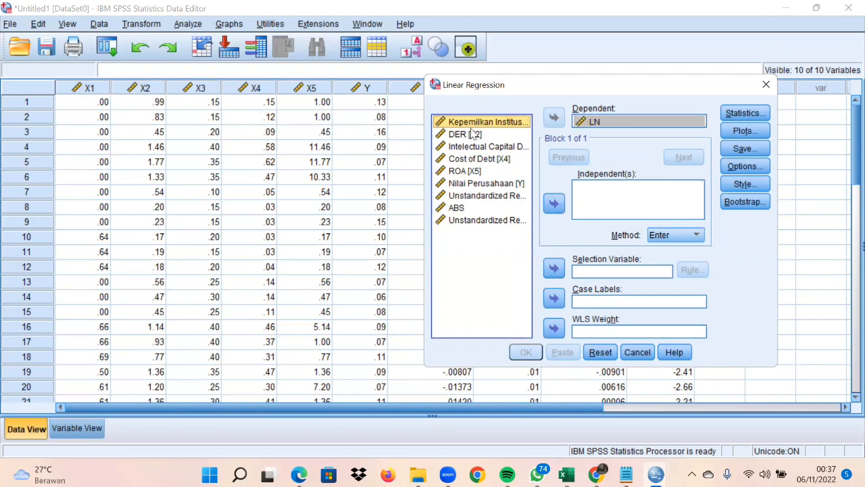
pyautogui.keyDown('shift'); pyautogui.click(472, 134); pyautogui.keyUp('shift')
pyautogui.keyDown('shift'); pyautogui.click(483, 146); pyautogui.keyUp('shift')
pyautogui.keyDown('shift'); pyautogui.click(489, 160); pyautogui.keyUp('shift')
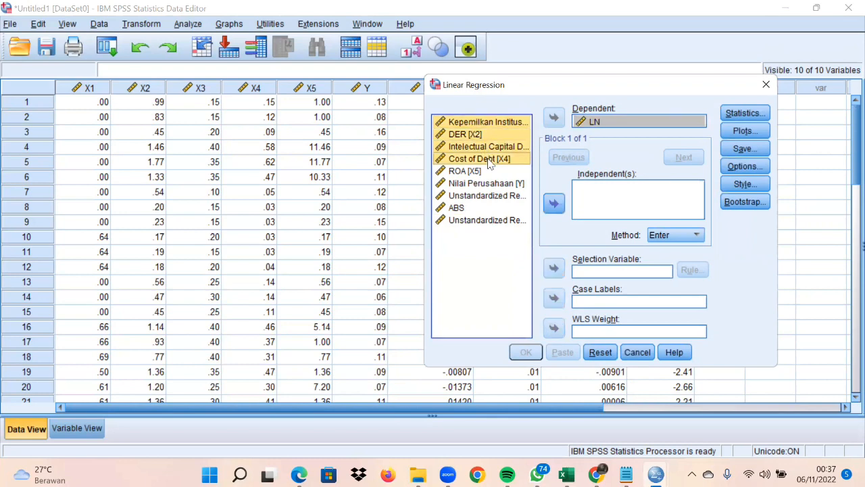
pyautogui.keyDown('shift'); pyautogui.click(476, 173); pyautogui.keyUp('shift')
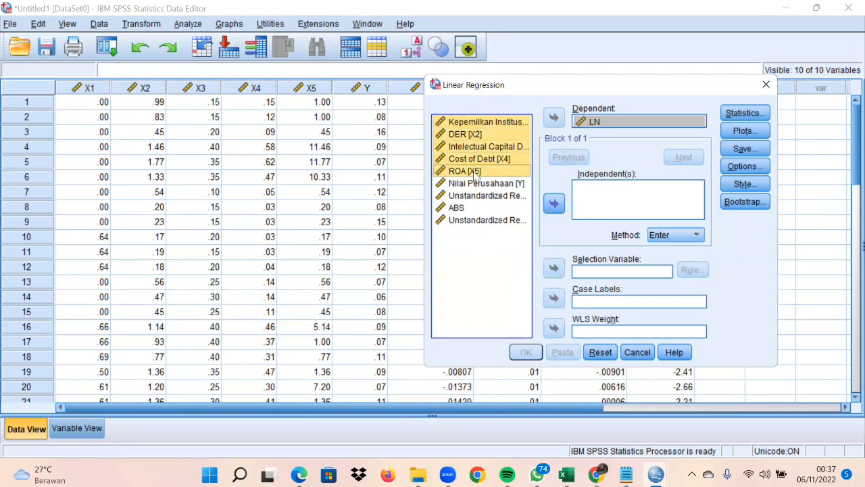
pyautogui.click(554, 205)
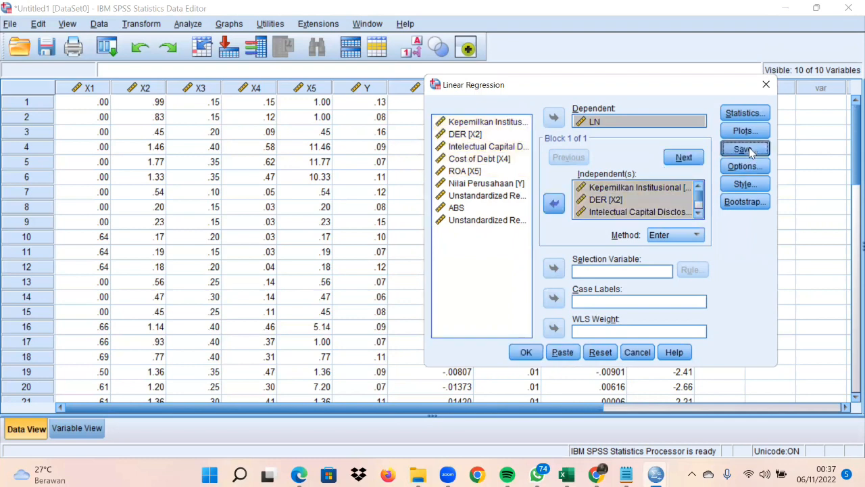
# - Run the LN regression with unstandardized residuals saved, and review its Coefficients table in the output
pyautogui.click(744, 150)
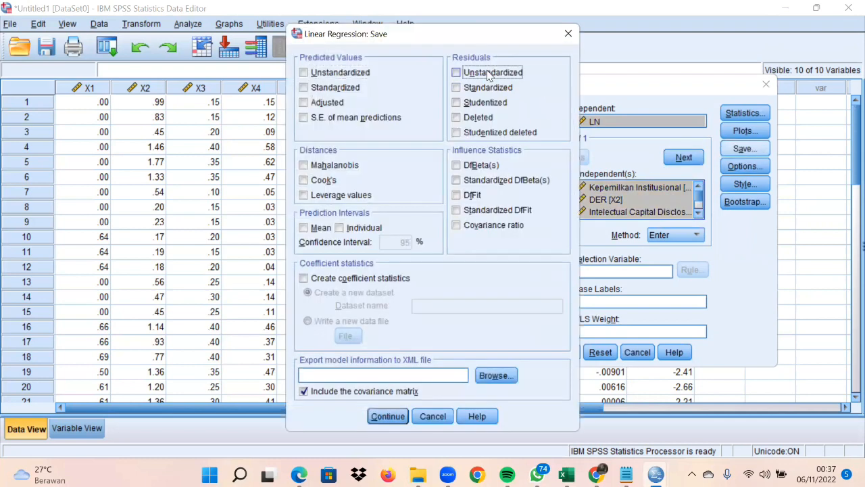
pyautogui.click(488, 73)
pyautogui.click(387, 417)
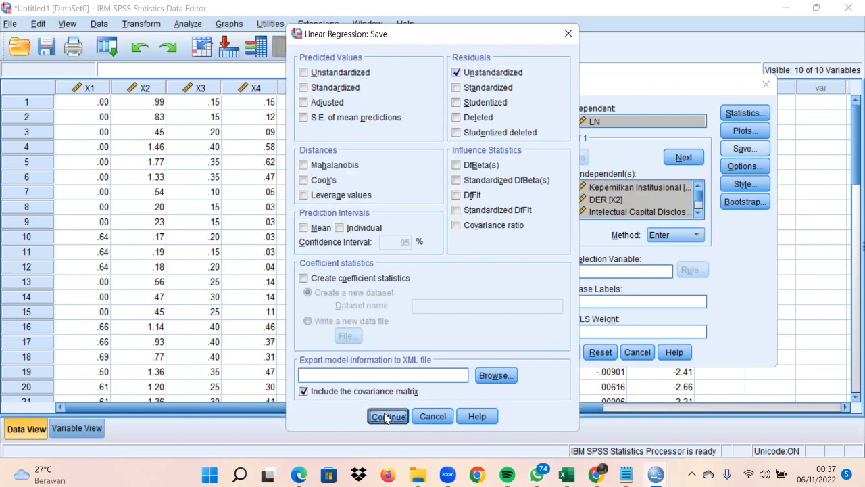
pyautogui.click(528, 350)
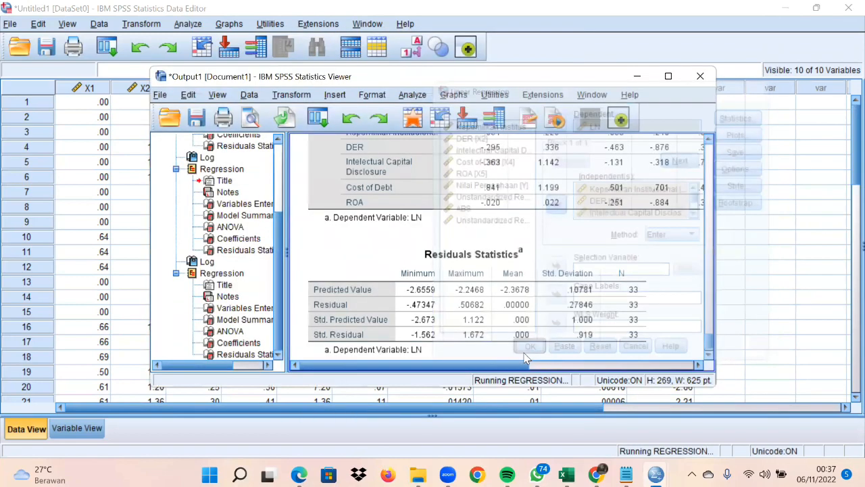
pyautogui.scroll(-5, 526, 357)
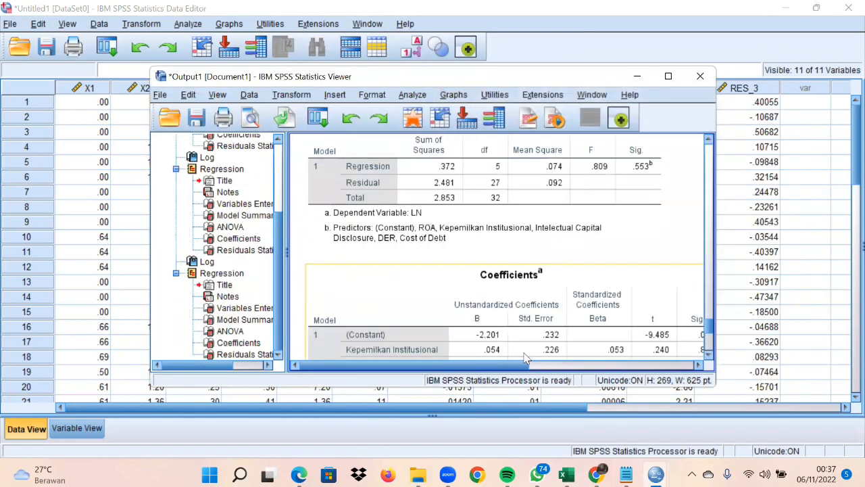
pyautogui.scroll(-5, 527, 357)
pyautogui.click(668, 75)
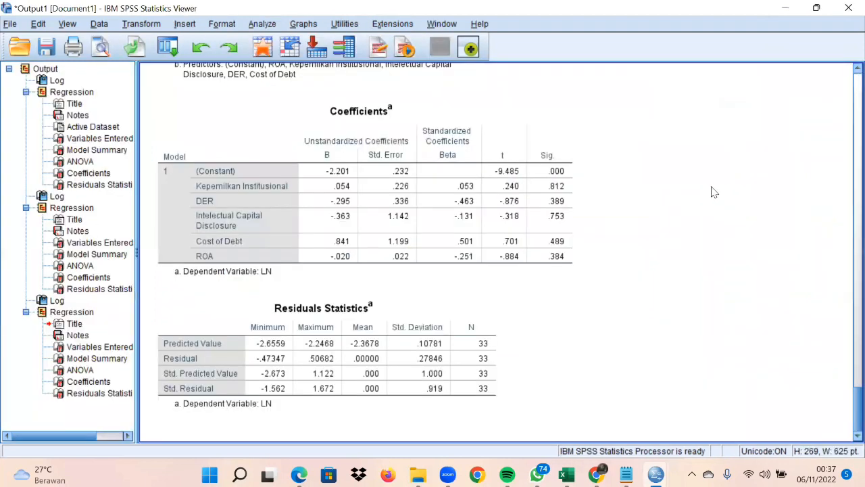
pyautogui.click(789, 9)
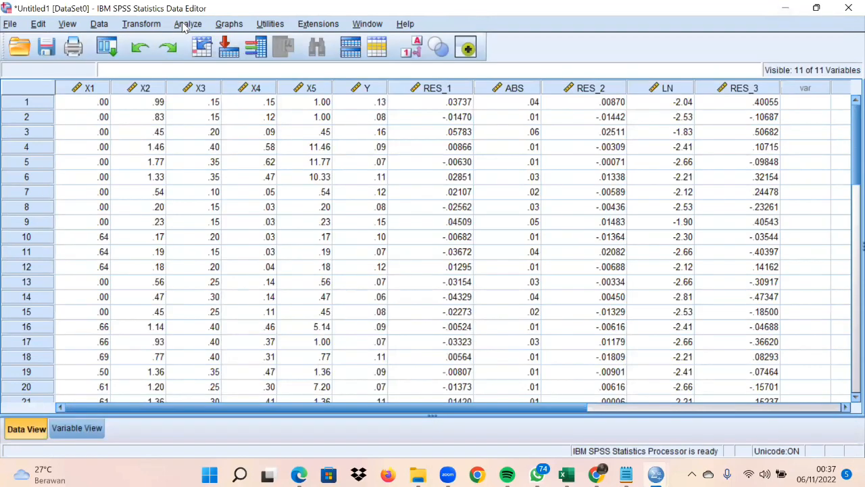
pyautogui.click(184, 26)
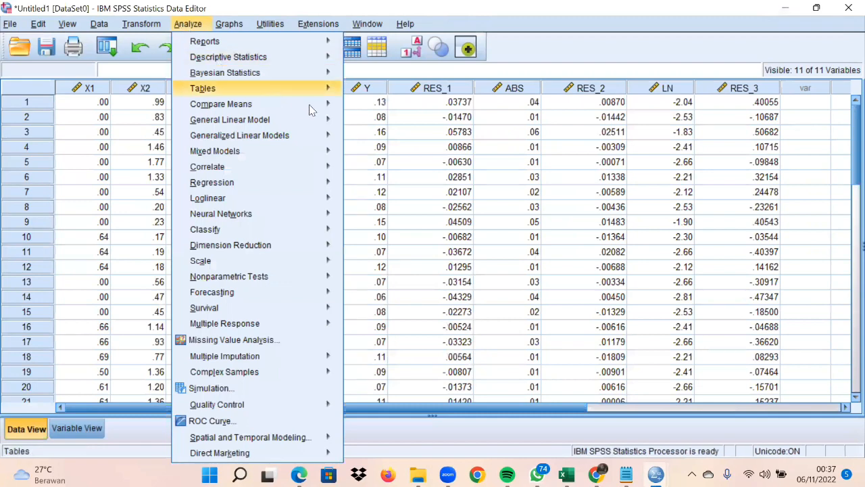
pyautogui.moveTo(277, 198)
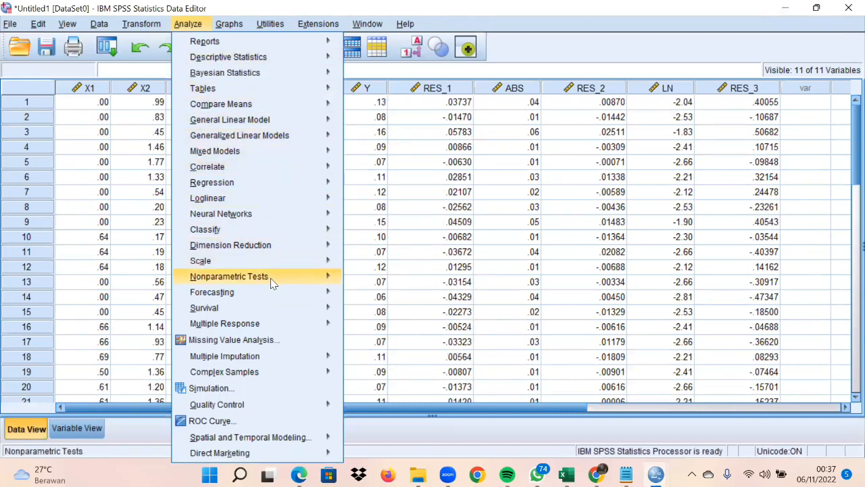
pyautogui.moveTo(271, 118)
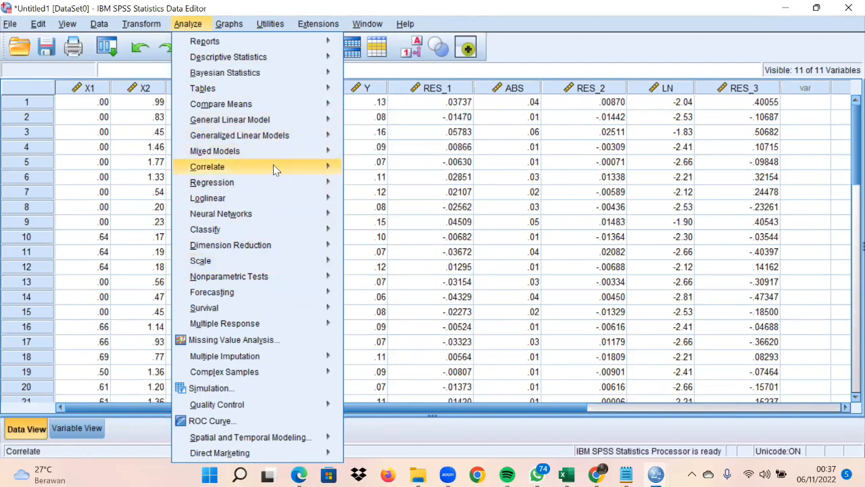
# - Start a new Compute Variable calculation with ABS_RES as the target variable
pyautogui.click(142, 26)
pyautogui.click(142, 26)
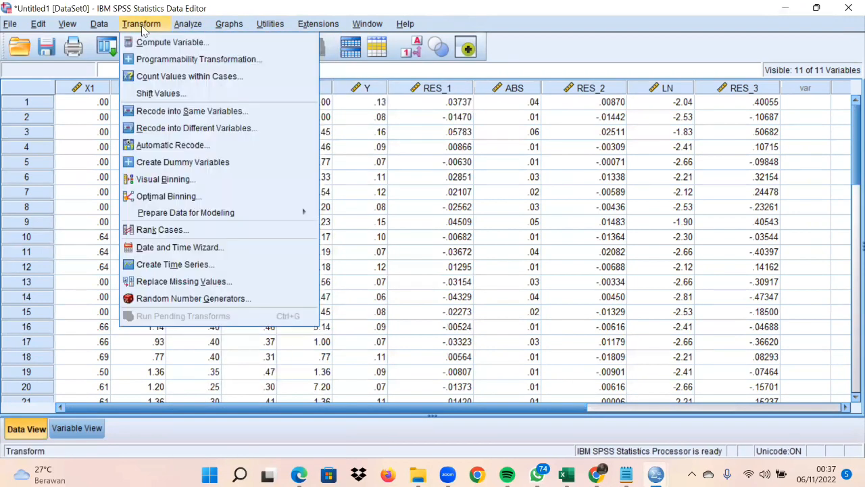
pyautogui.click(153, 46)
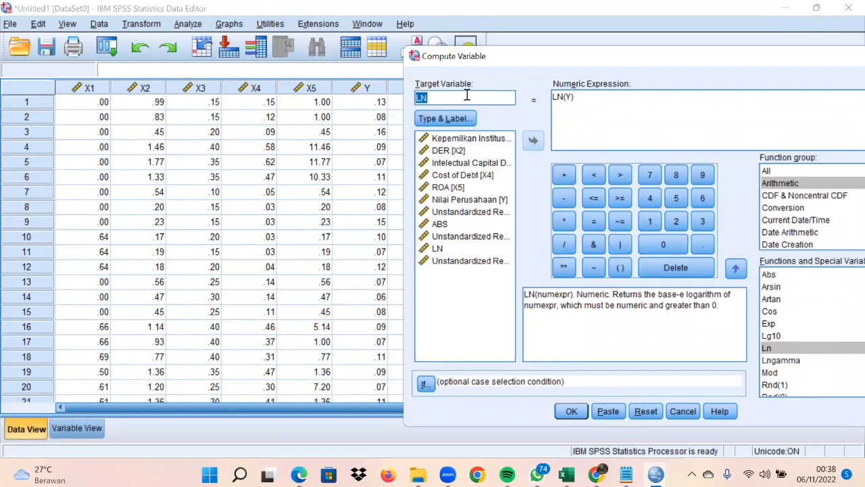
pyautogui.press('capslock')
pyautogui.write('ABS_RES')
pyautogui.click(733, 33)
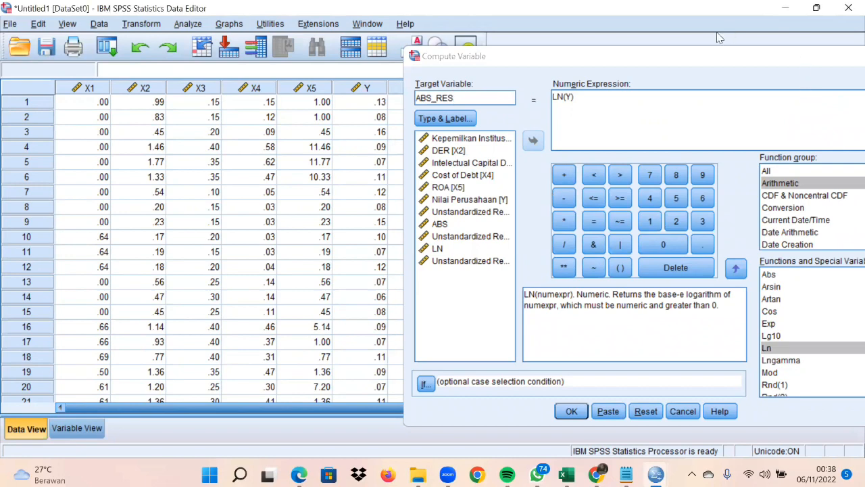
pyautogui.click(574, 39)
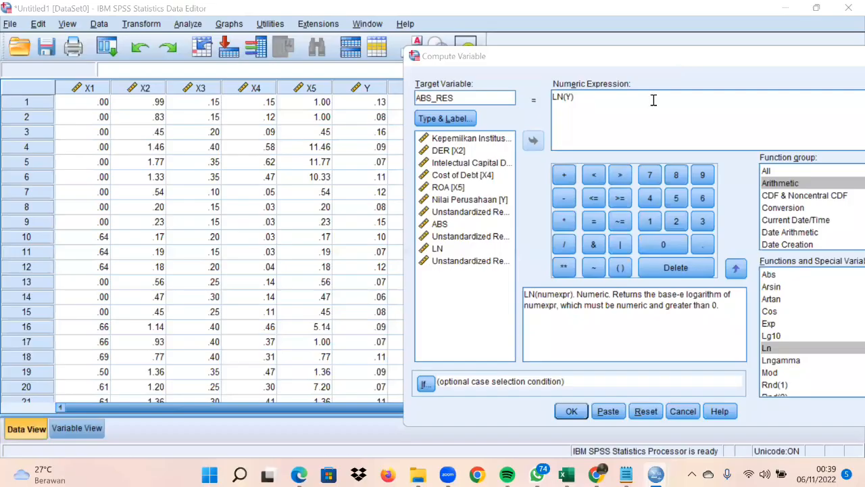
# - Replace the numeric expression with ABS(RES_3), compute ABS_RES, and return to the data
pyautogui.click(601, 106)
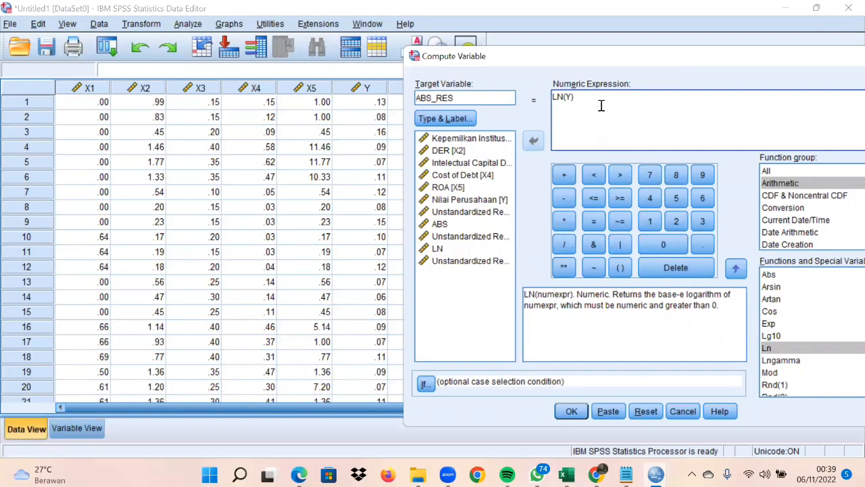
pyautogui.press('BackSpace')
pyautogui.press('BackSpace')
pyautogui.press('BackSpace')
pyautogui.press('BackSpace')
pyautogui.press('BackSpace')
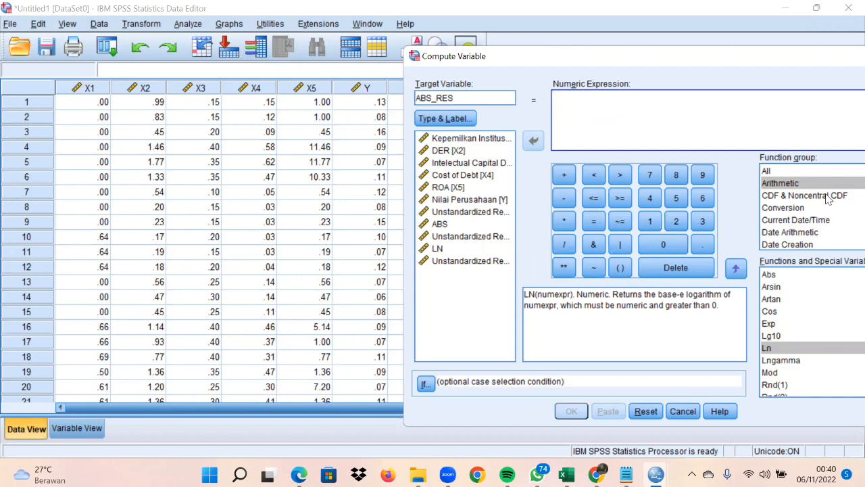
pyautogui.doubleClick(770, 275)
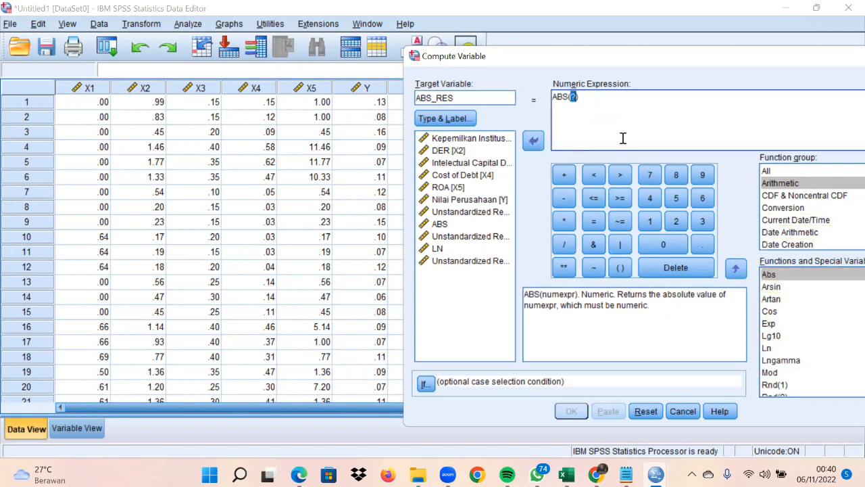
pyautogui.click(493, 261)
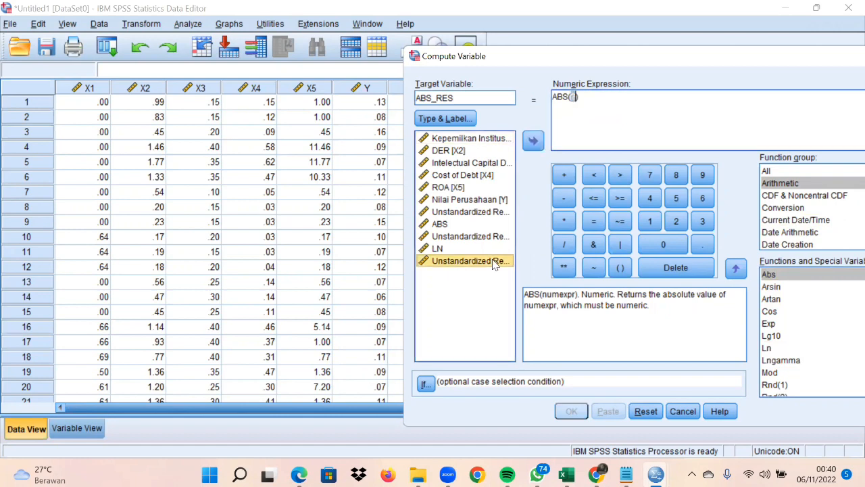
pyautogui.click(533, 140)
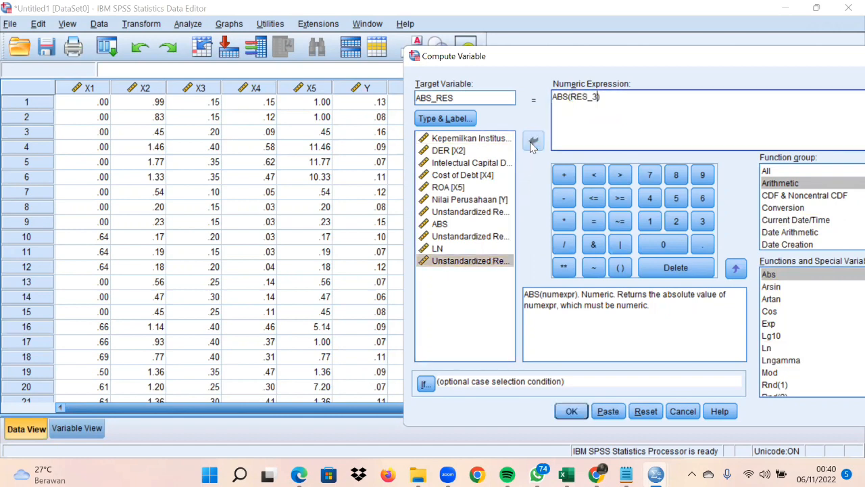
pyautogui.click(582, 416)
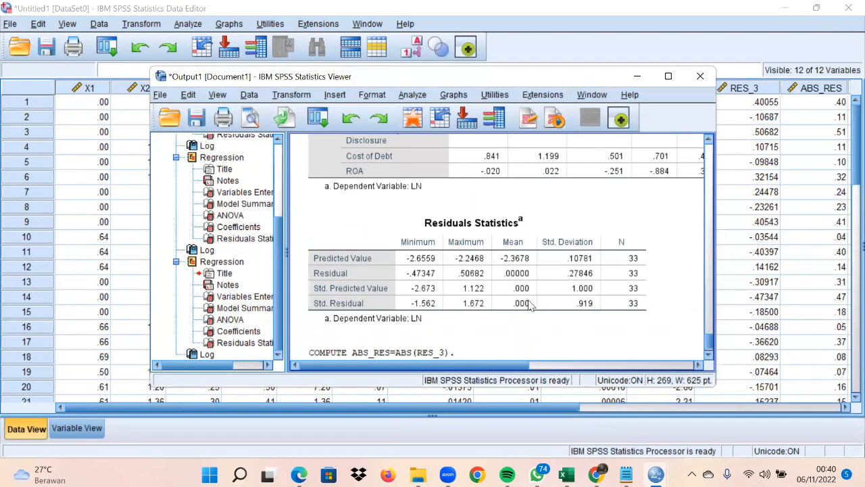
pyautogui.click(637, 76)
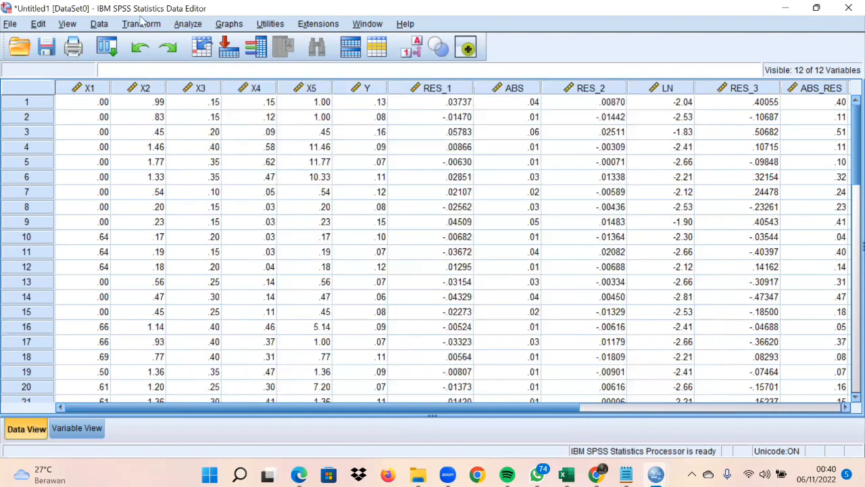
# - Reset the Linear Regression settings and assign ABS_RES as the dependent variable
pyautogui.click(189, 25)
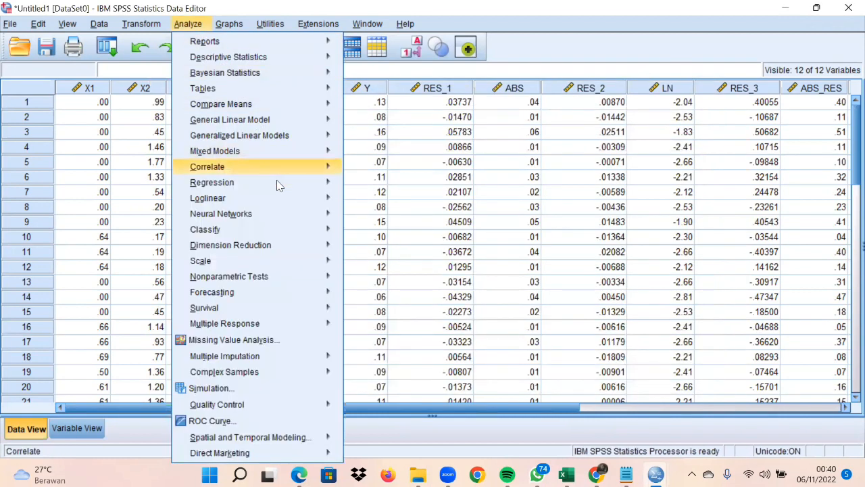
pyautogui.moveTo(276, 184)
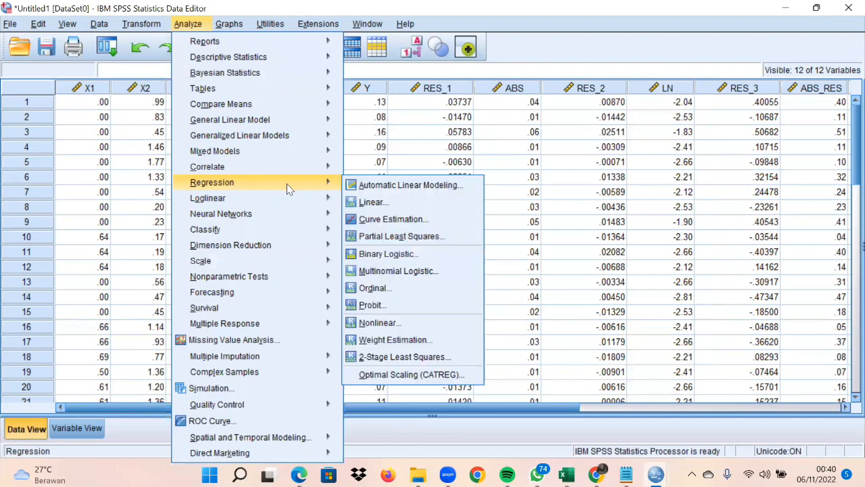
pyautogui.click(385, 203)
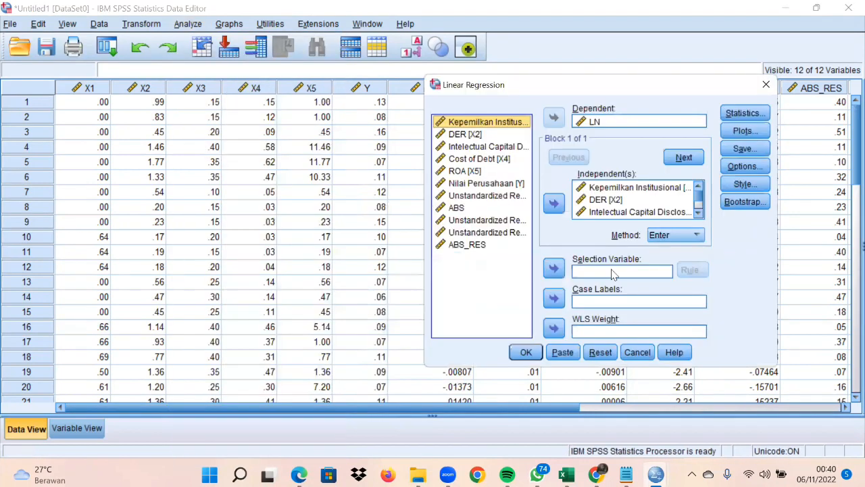
pyautogui.click(595, 357)
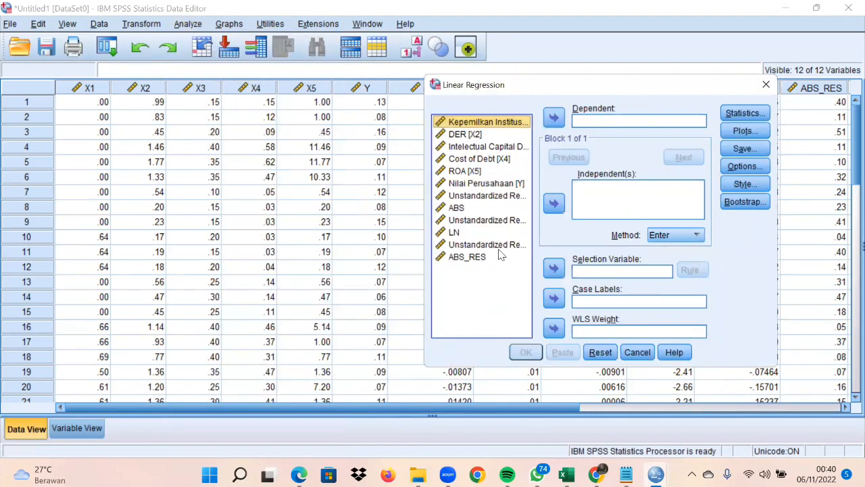
pyautogui.click(495, 258)
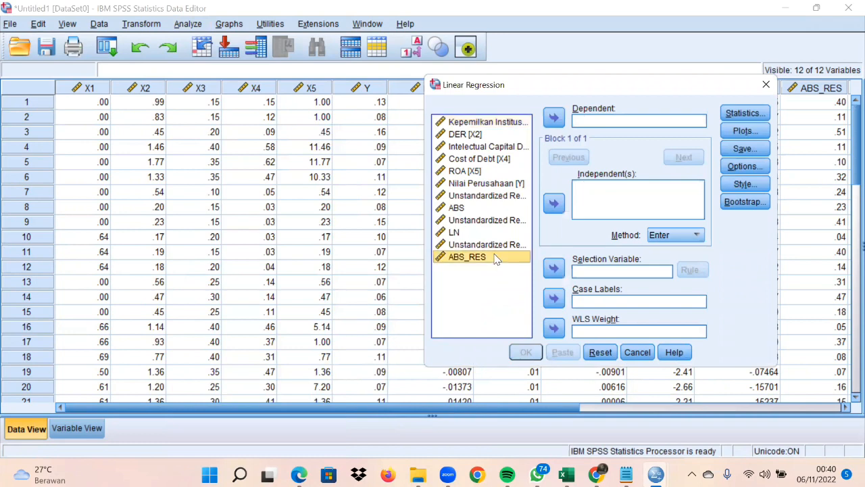
pyautogui.click(553, 117)
# - Add Kepemilkan Institusional, DER, Intelectual Capital Disclosure, Cost of Debt and ROA as independent variables of the ABS_RES regression
pyautogui.click(499, 121)
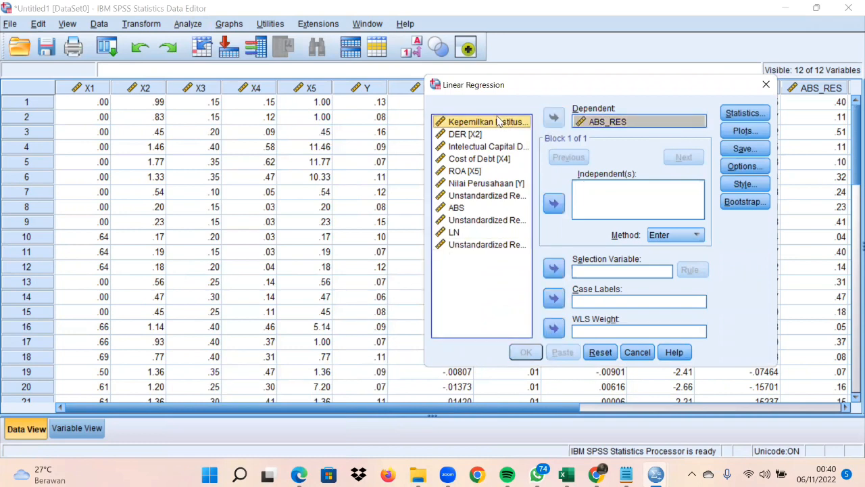
pyautogui.keyDown('shift'); pyautogui.click(480, 136); pyautogui.keyUp('shift')
pyautogui.keyDown('shift'); pyautogui.click(487, 149); pyautogui.keyUp('shift')
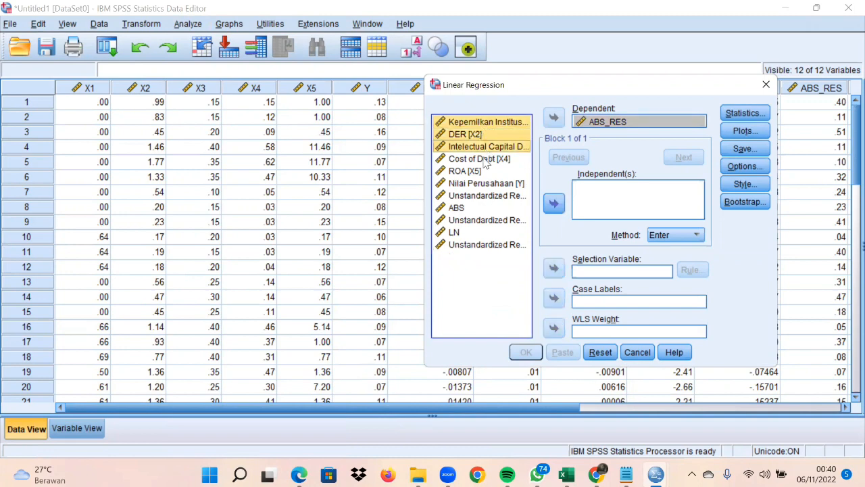
pyautogui.keyDown('shift'); pyautogui.click(485, 160); pyautogui.keyUp('shift')
pyautogui.keyDown('shift'); pyautogui.click(479, 171); pyautogui.keyUp('shift')
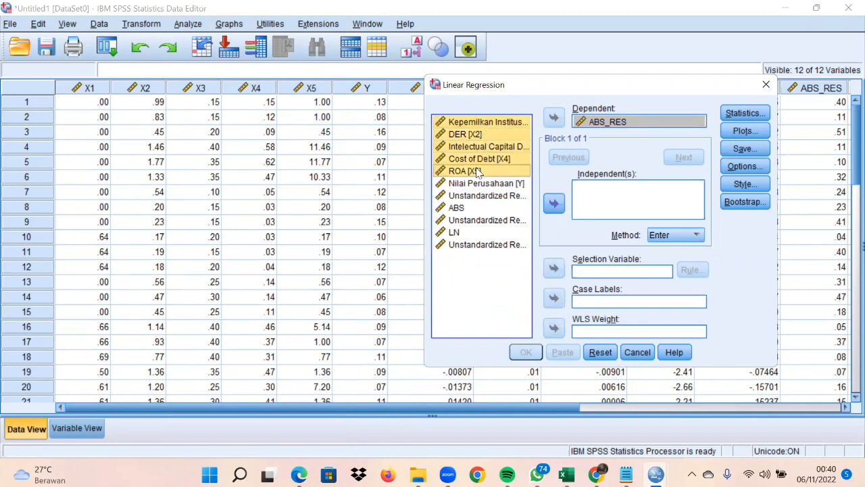
pyautogui.click(553, 205)
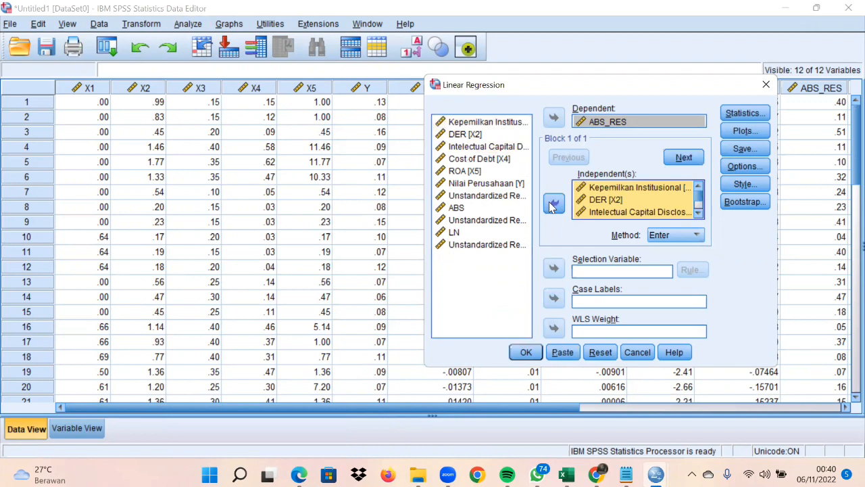
# - Run the ABS_RES regression with unstandardized residuals saved, and review its Coefficients table in the output
pyautogui.click(747, 149)
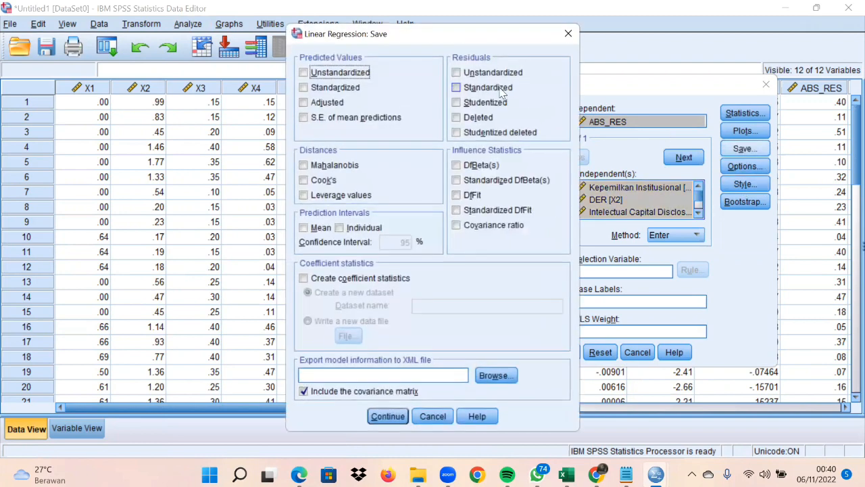
pyautogui.click(493, 76)
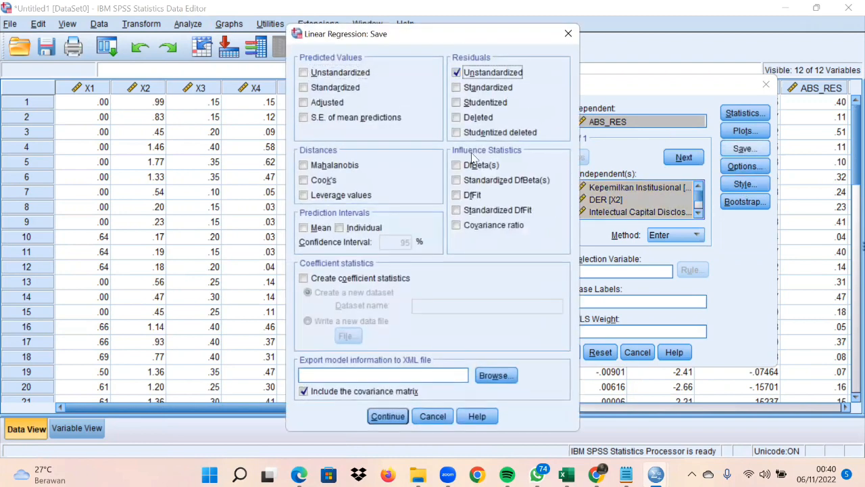
pyautogui.click(389, 418)
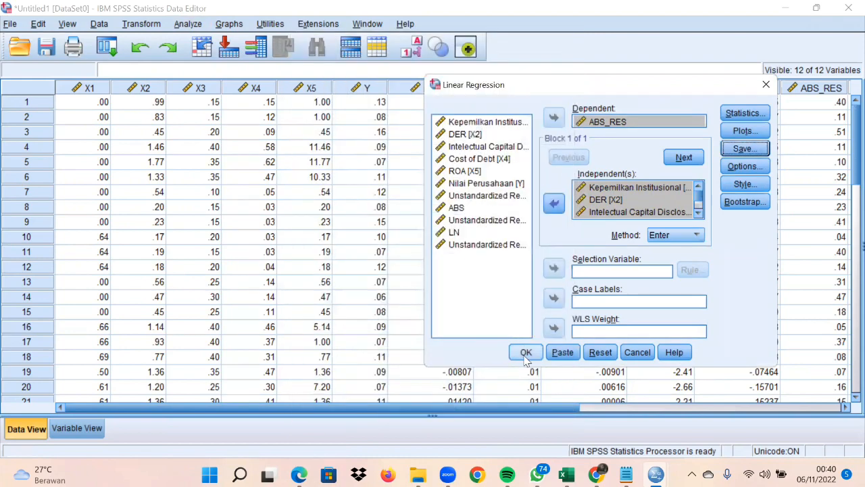
pyautogui.click(526, 354)
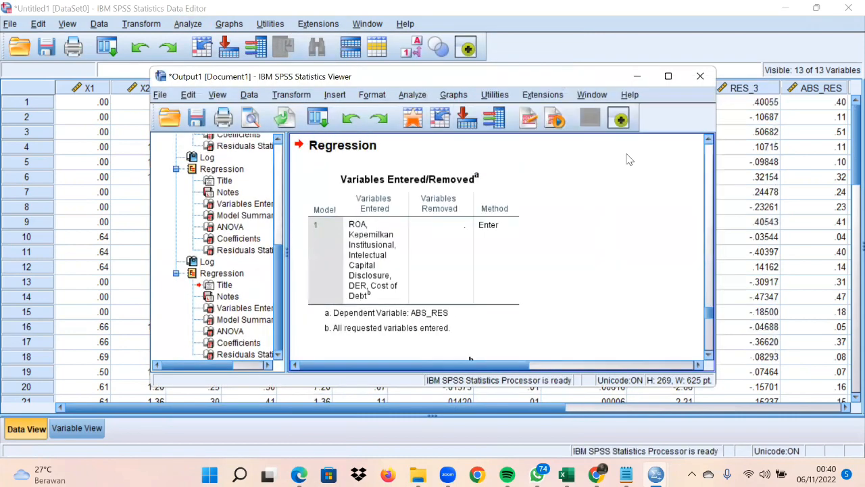
pyautogui.click(668, 75)
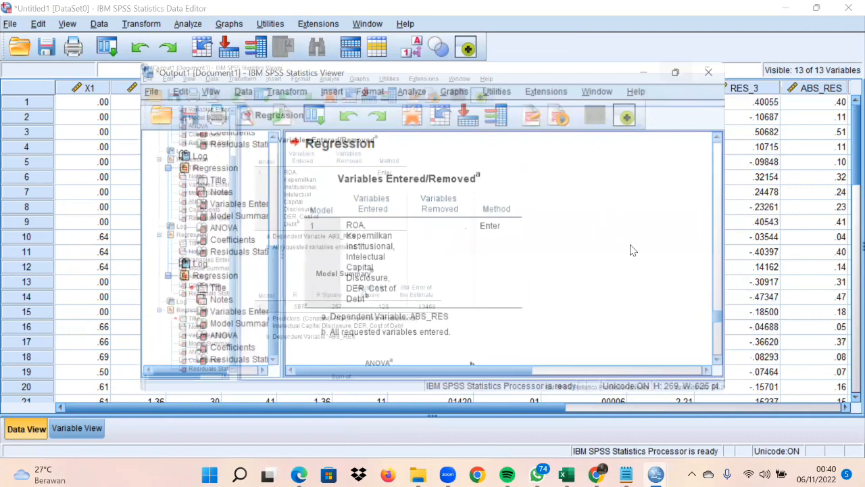
pyautogui.scroll(-5, 630, 248)
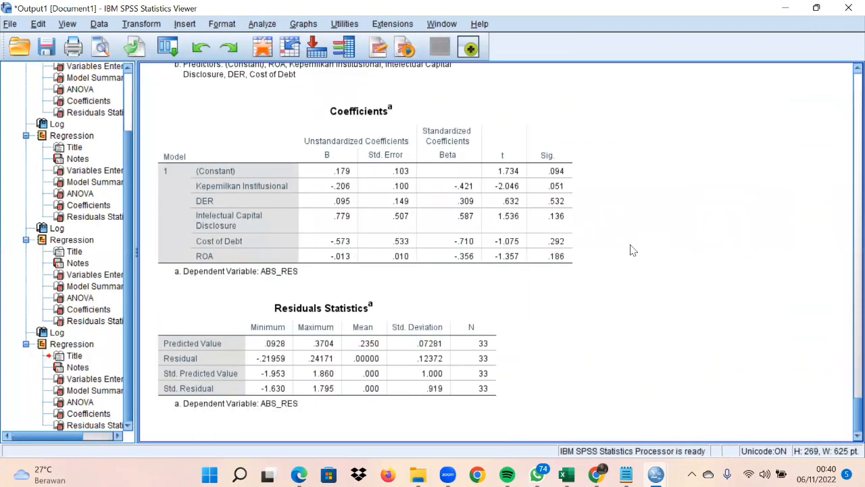